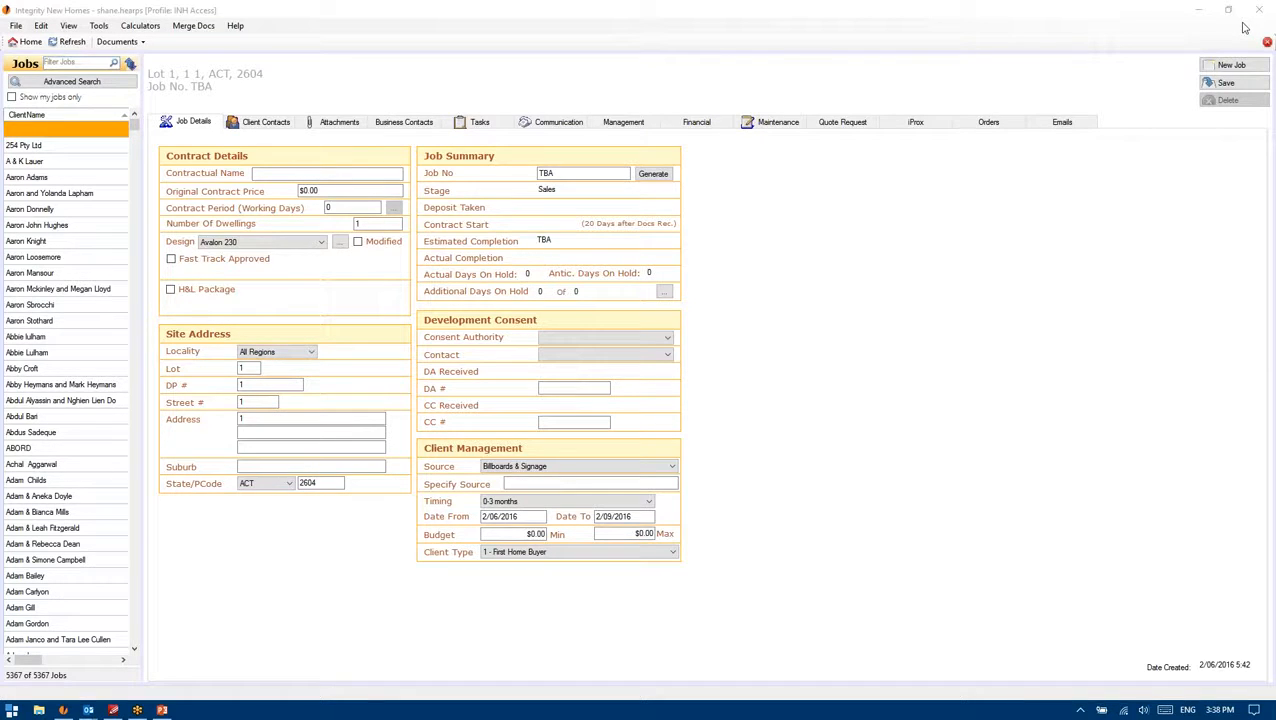
# Step: Return iGyro to its My Dashboard home screen and scroll the notifications list
pyautogui.click(477, 8)
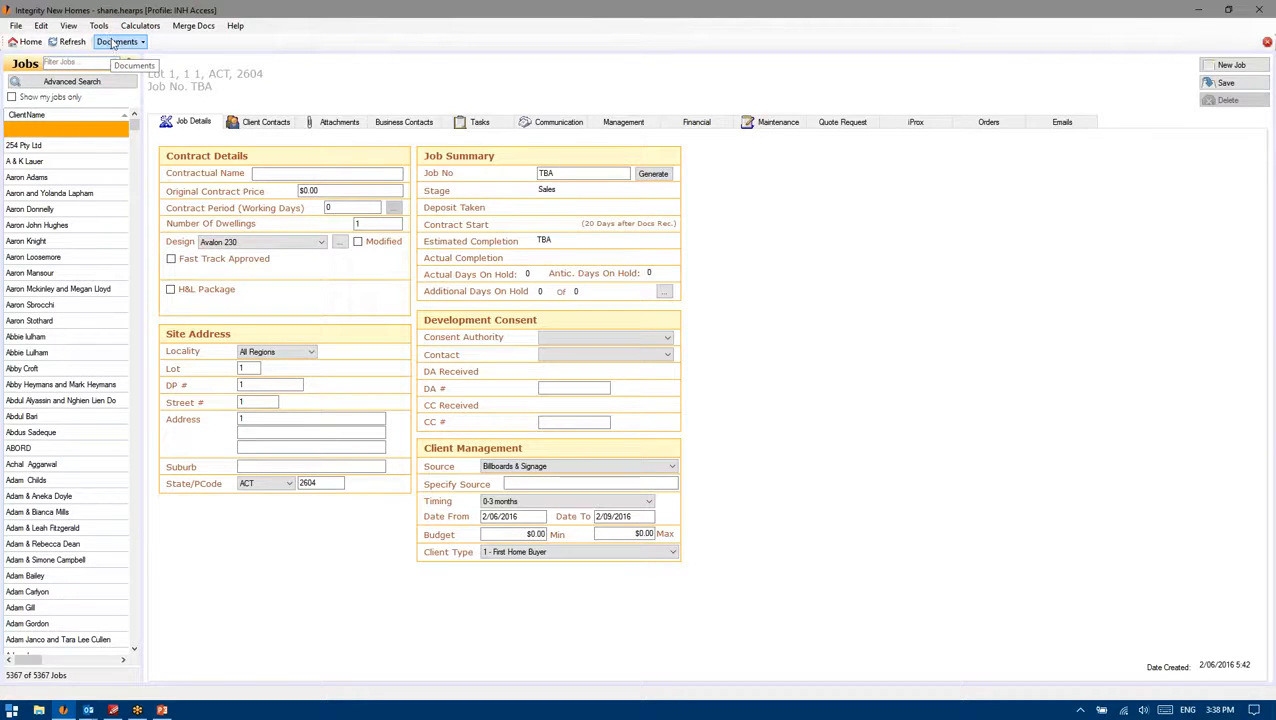
pyautogui.click(100, 27)
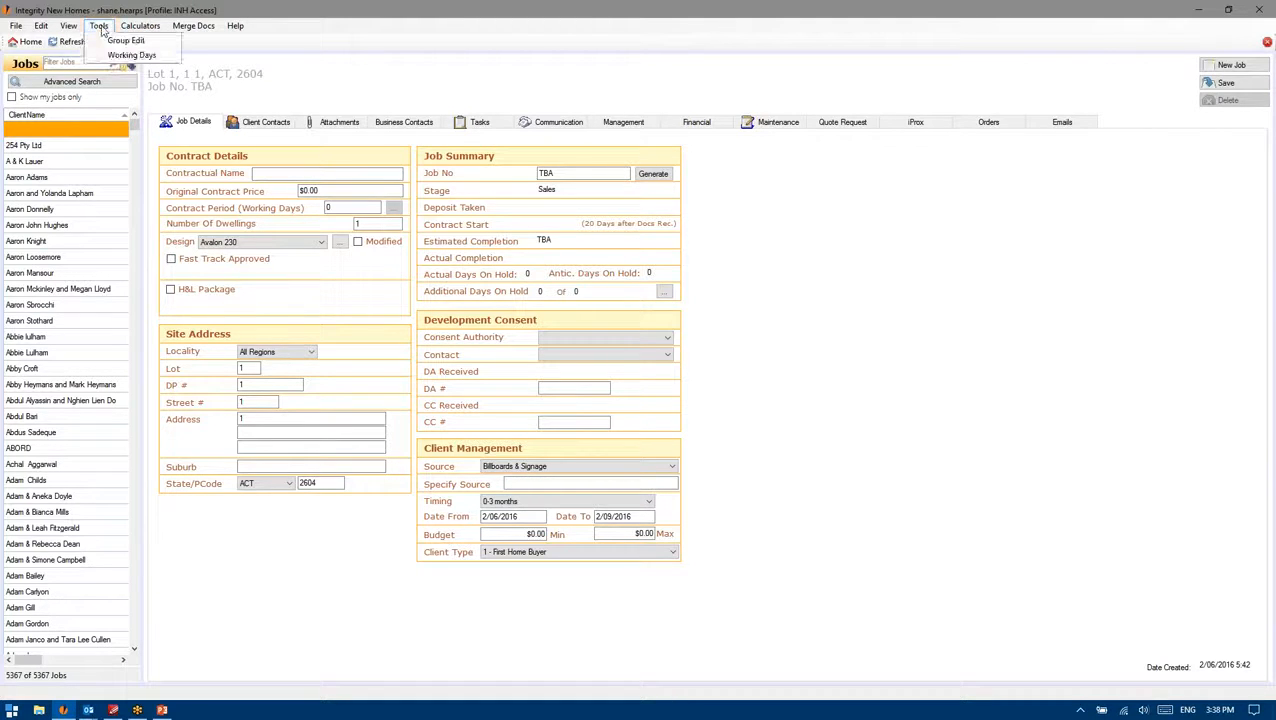
pyautogui.click(102, 29)
pyautogui.click(24, 27)
pyautogui.click(23, 26)
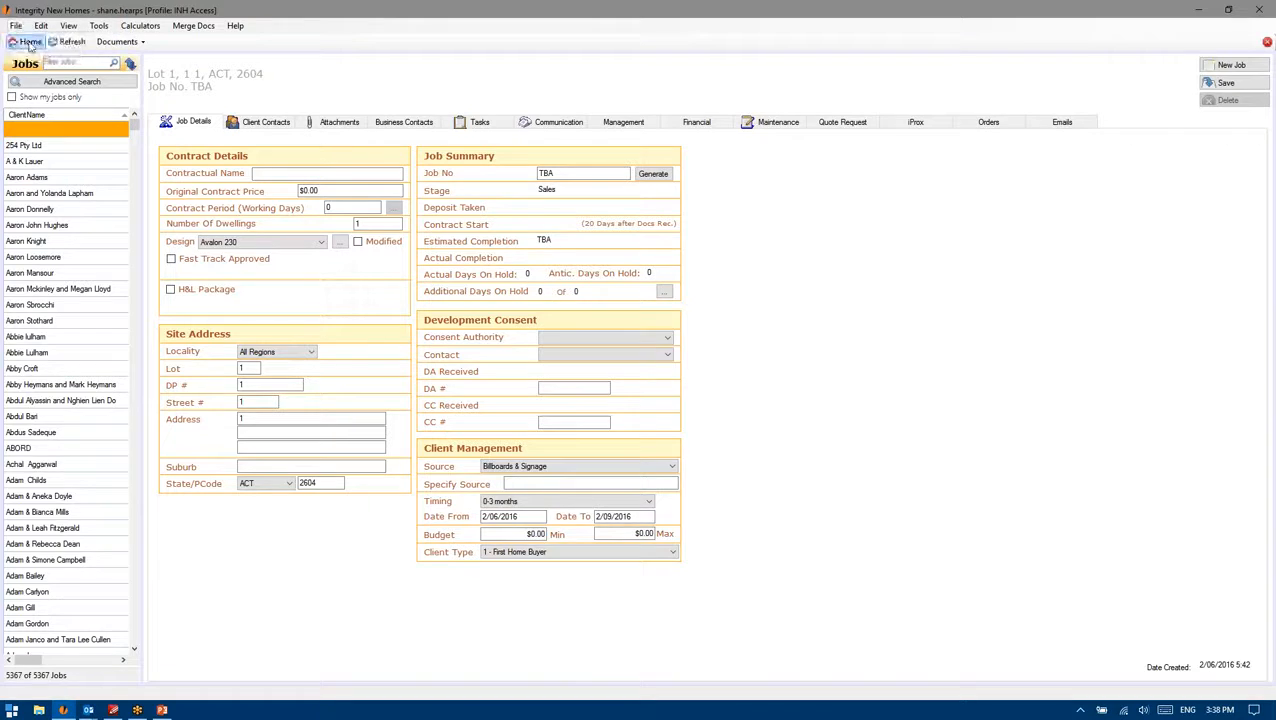
pyautogui.click(30, 42)
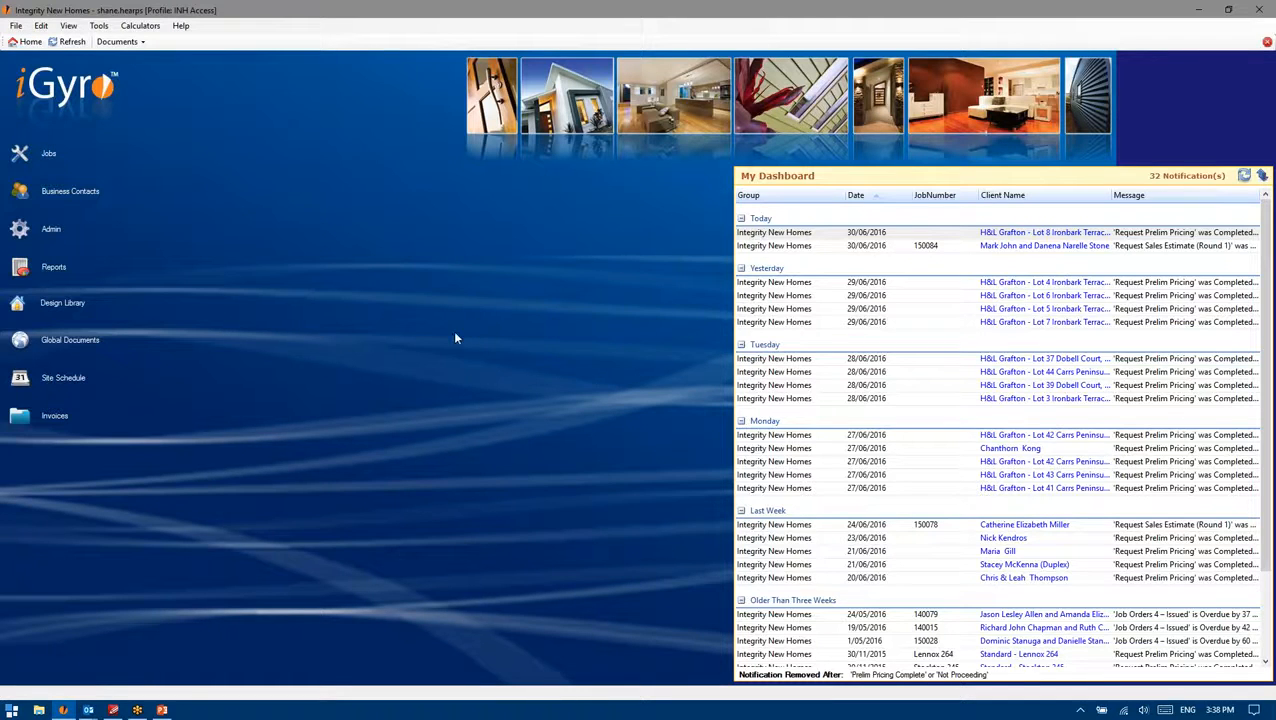
pyautogui.scroll(-3, 1060, 410)
pyautogui.scroll(3, 1112, 572)
pyautogui.click(42, 26)
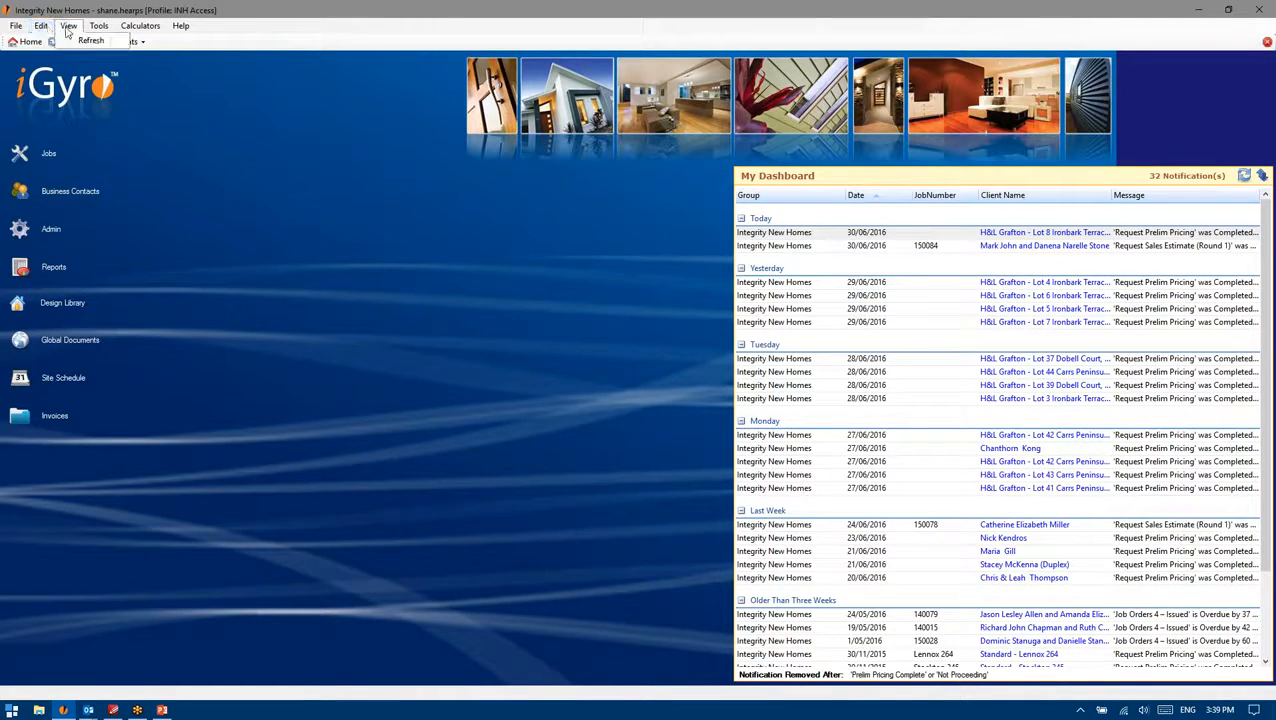
pyautogui.moveTo(96, 30)
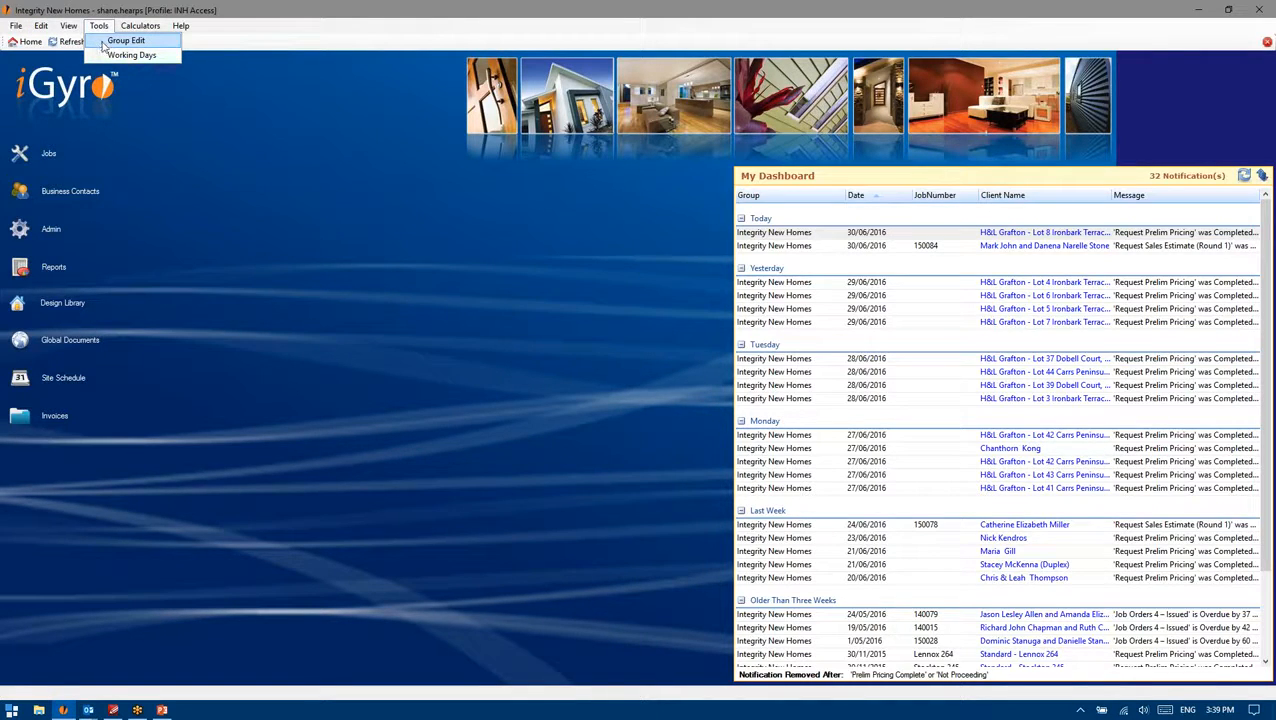
# Step: Open Group Edit and select the Integrity Franchising group to view its details
pyautogui.click(110, 46)
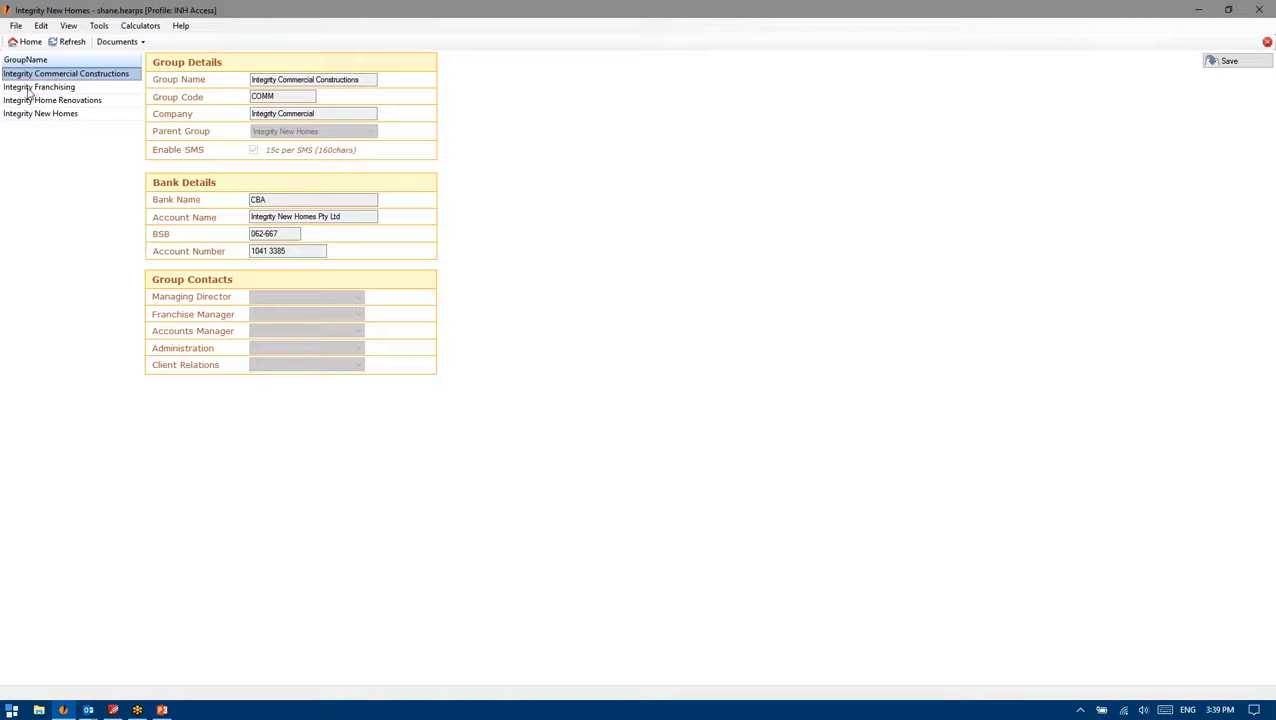
pyautogui.click(32, 90)
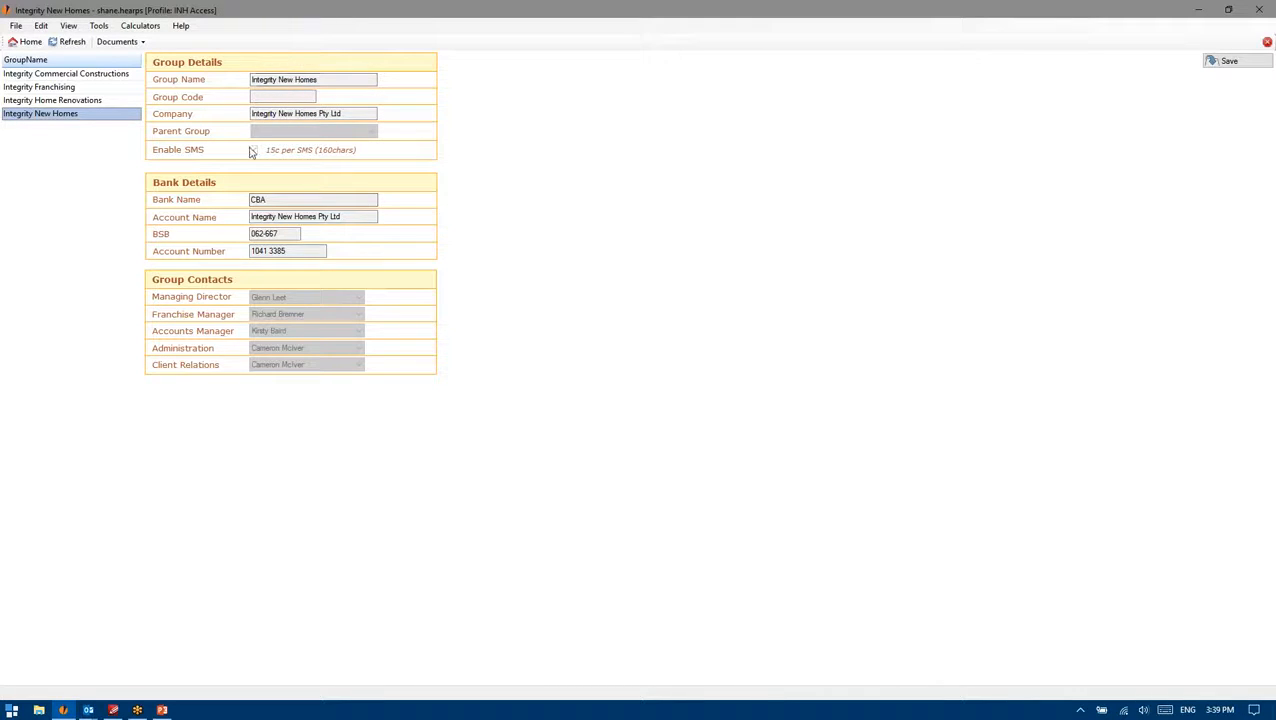
pyautogui.moveTo(287, 200); pyautogui.dragTo(227, 202)
pyautogui.click(359, 203)
pyautogui.moveTo(353, 216); pyautogui.dragTo(247, 217)
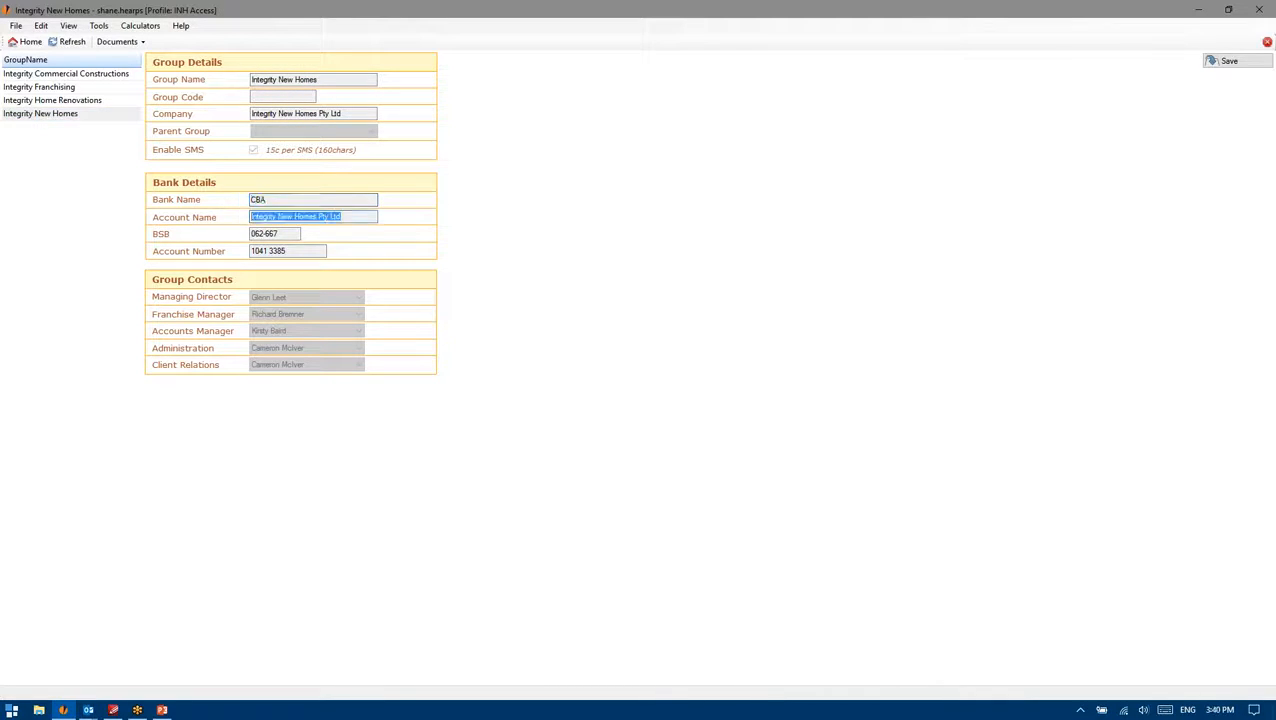
pyautogui.click(316, 202)
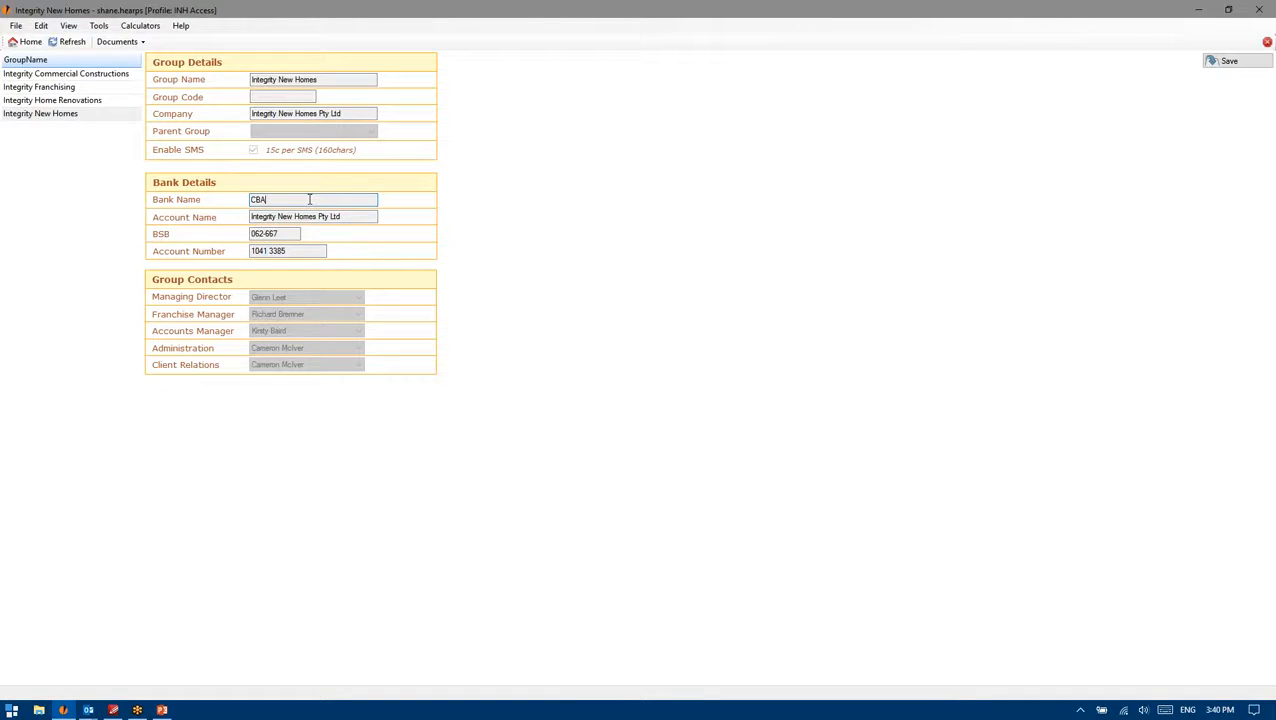
pyautogui.moveTo(289, 234); pyautogui.dragTo(219, 236)
pyautogui.click(289, 235)
pyautogui.moveTo(301, 251); pyautogui.dragTo(203, 252)
pyautogui.moveTo(360, 216); pyautogui.dragTo(208, 208)
pyautogui.click(301, 200)
pyautogui.press('Tab')
pyautogui.moveTo(294, 234); pyautogui.dragTo(214, 236)
pyautogui.click(290, 250)
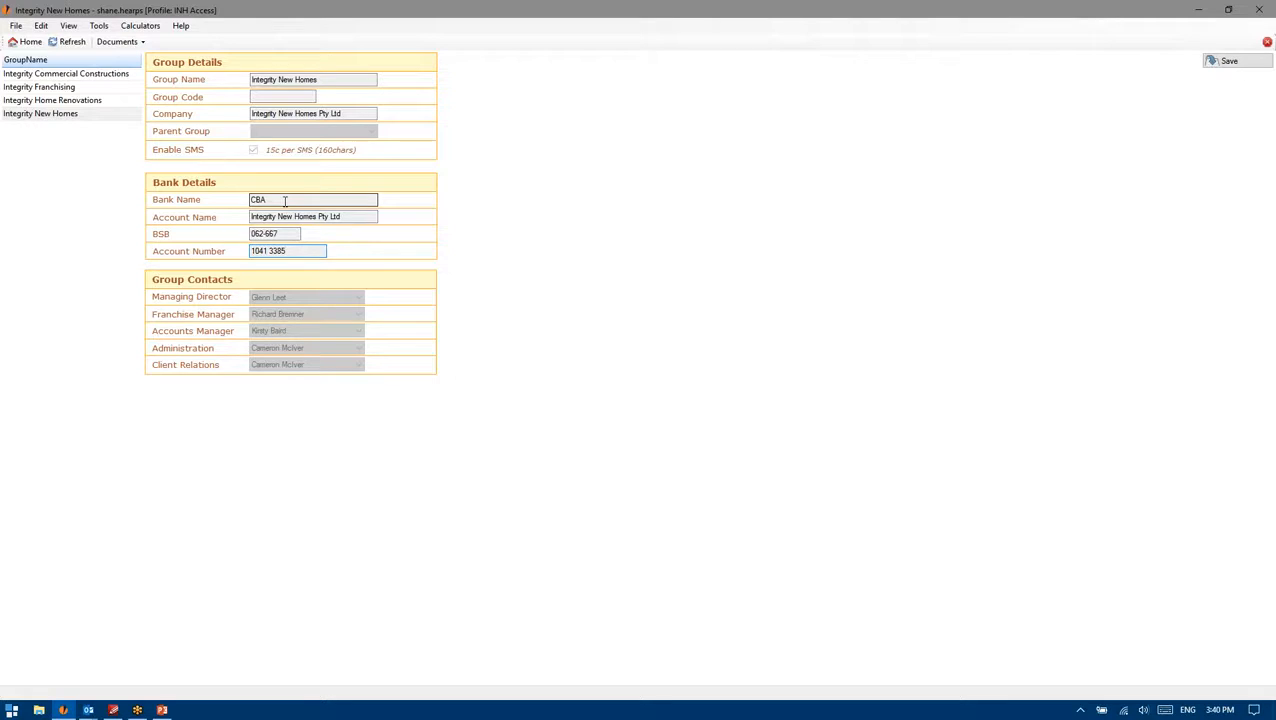
pyautogui.click(285, 201)
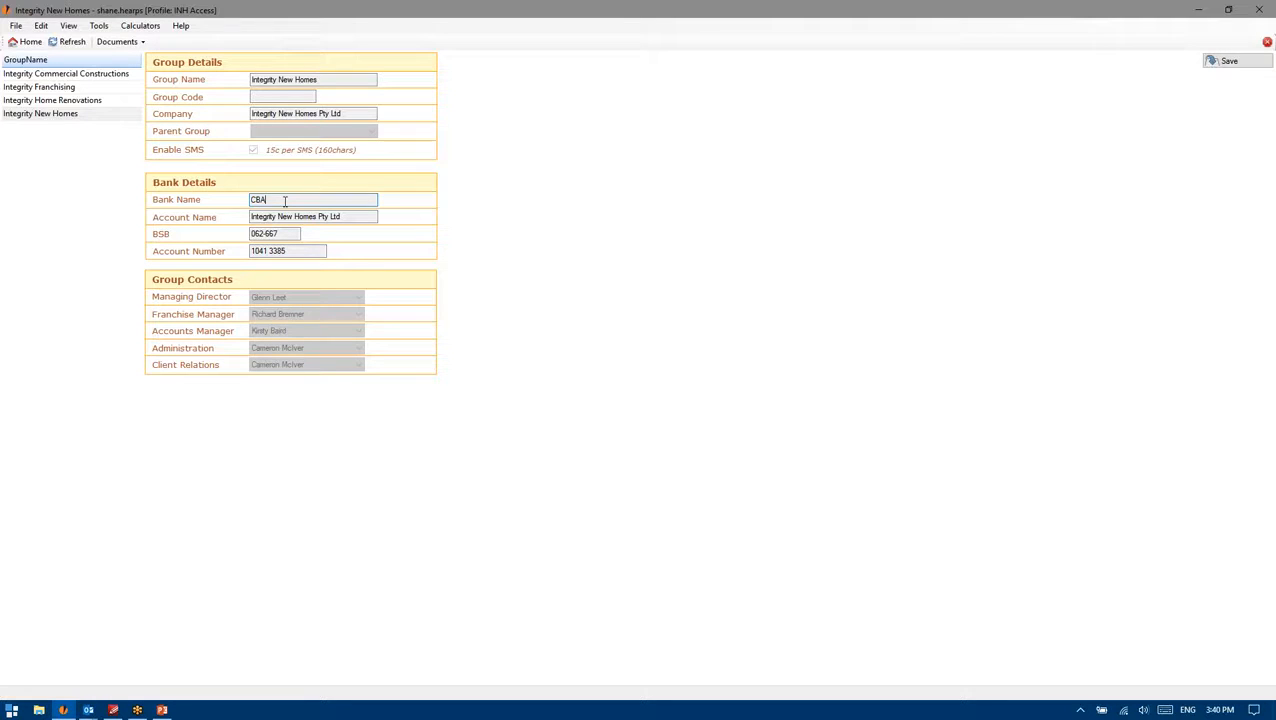
pyautogui.moveTo(343, 216); pyautogui.dragTo(251, 216)
pyautogui.click(328, 202)
pyautogui.moveTo(355, 216); pyautogui.dragTo(135, 214)
pyautogui.click(283, 199)
pyautogui.moveTo(294, 235); pyautogui.dragTo(248, 233)
pyautogui.moveTo(352, 216); pyautogui.dragTo(247, 216)
pyautogui.click(280, 200)
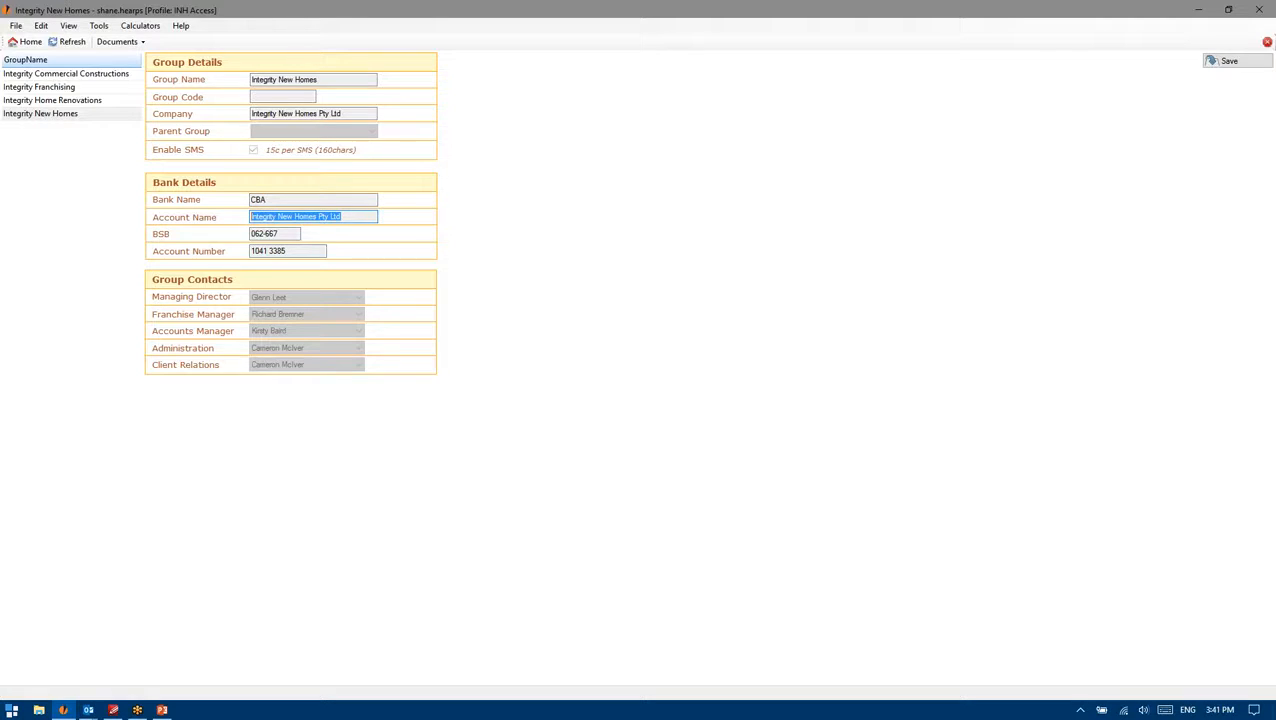
pyautogui.press('Tab')
pyautogui.click(68, 26)
pyautogui.moveTo(99, 26)
pyautogui.click(342, 100)
pyautogui.moveTo(346, 114); pyautogui.dragTo(226, 110)
pyautogui.click(268, 97)
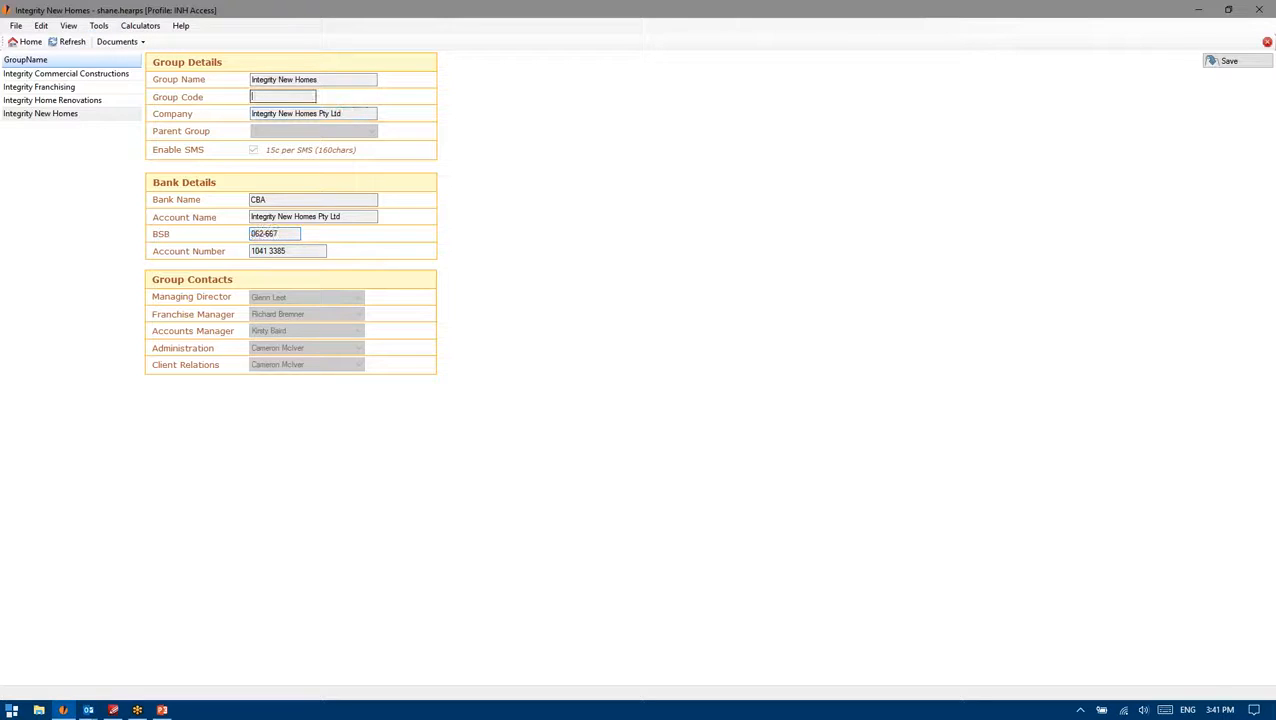
pyautogui.moveTo(353, 113); pyautogui.dragTo(236, 116)
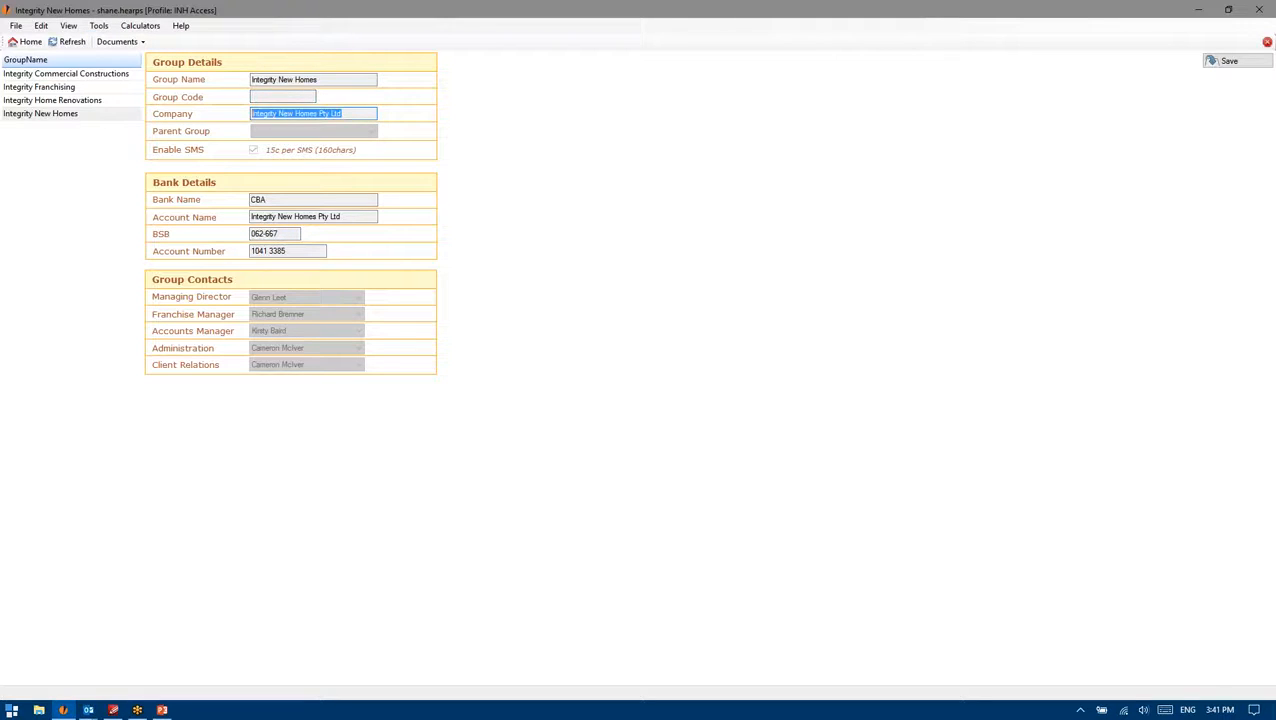
pyautogui.moveTo(356, 111); pyautogui.dragTo(208, 114)
pyautogui.click(349, 113)
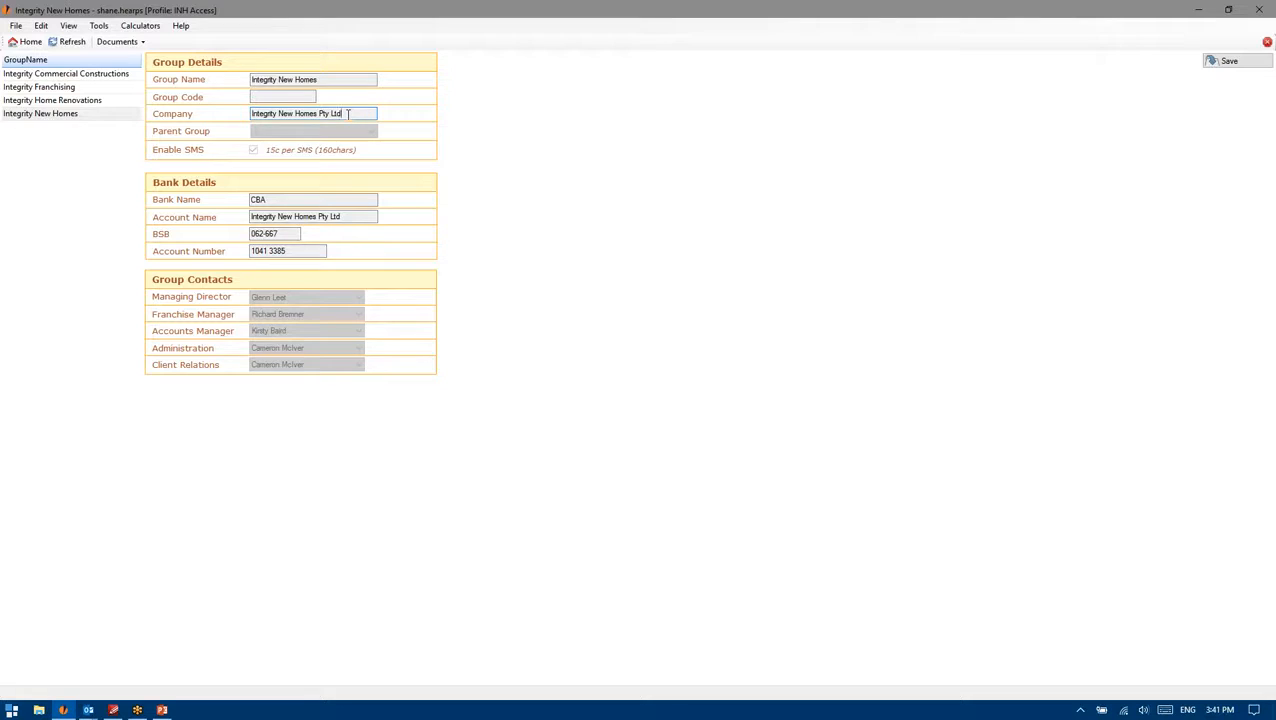
pyautogui.click(300, 203)
pyautogui.press('Tab')
pyautogui.press('Tab')
pyautogui.press('Tab')
pyautogui.hotkey('shift', 'Tab')
pyautogui.hotkey('shift', 'Tab')
pyautogui.hotkey('shift', 'Tab')
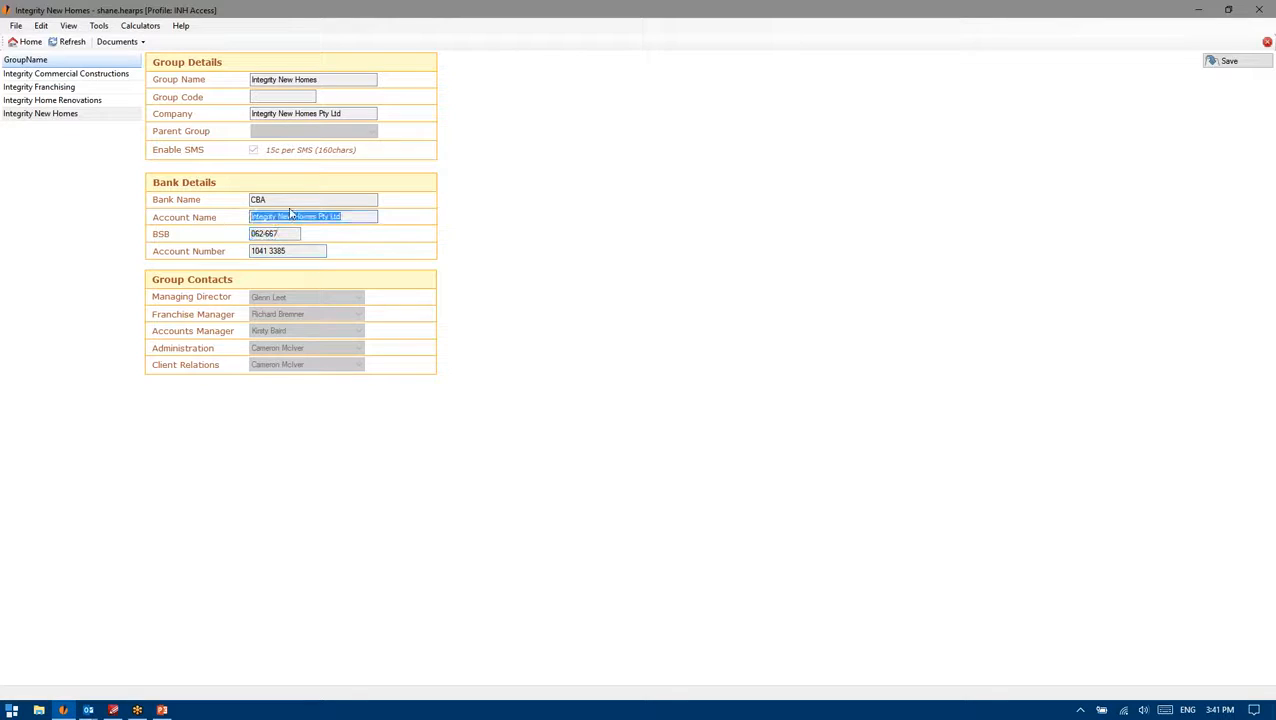
pyautogui.moveTo(359, 113); pyautogui.dragTo(211, 107)
pyautogui.moveTo(335, 80); pyautogui.dragTo(242, 80)
pyautogui.click(335, 84)
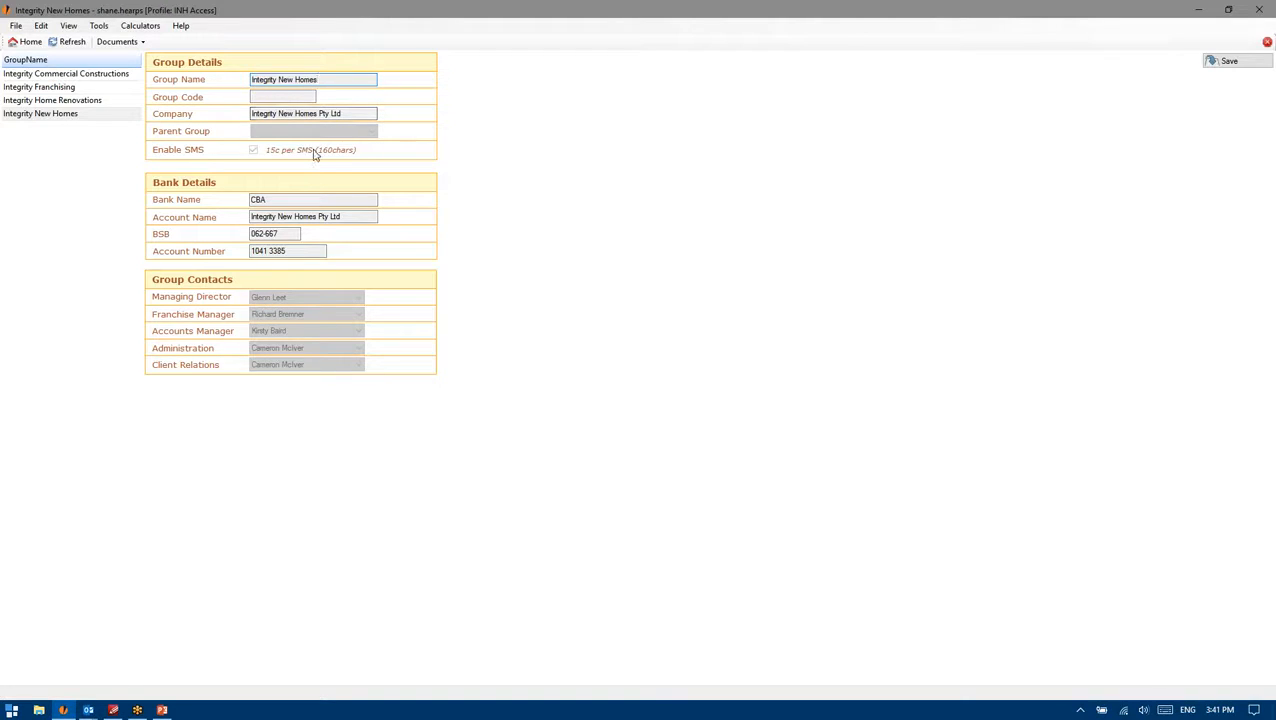
pyautogui.moveTo(322, 80); pyautogui.dragTo(233, 76)
pyautogui.click(291, 97)
pyautogui.click(344, 116)
# Step: Go back to the Lot 1 job and view its Communication notes
pyautogui.click(117, 41)
pyautogui.click(130, 90)
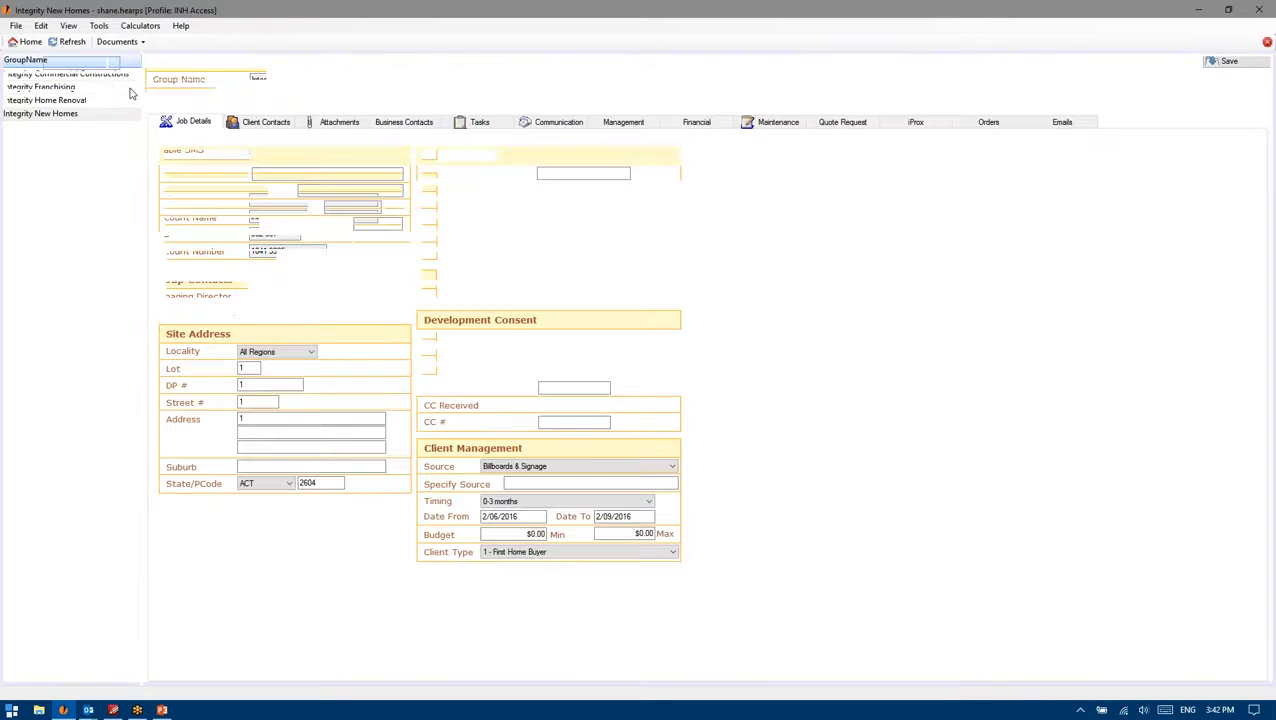
pyautogui.click(557, 122)
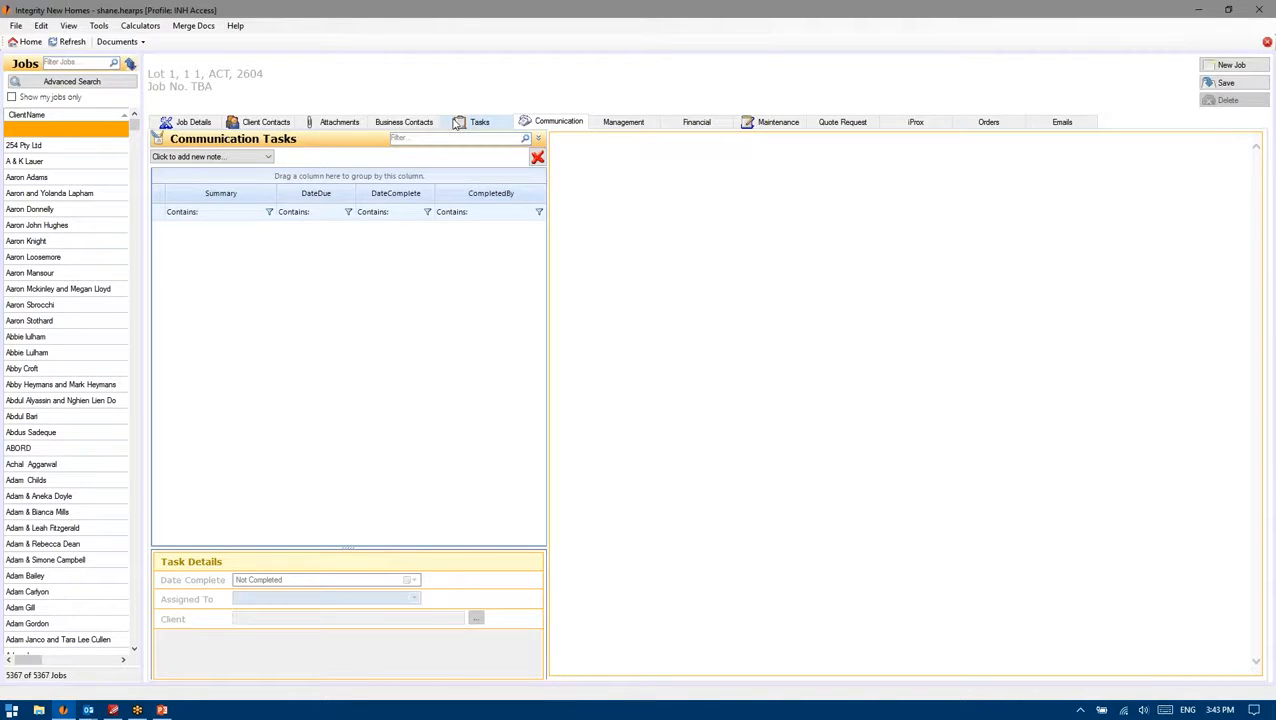
# Step: Browse the job's Business Contacts, Attachments, Tasks and Communication tabs, ending on Client Contacts
pyautogui.click(388, 126)
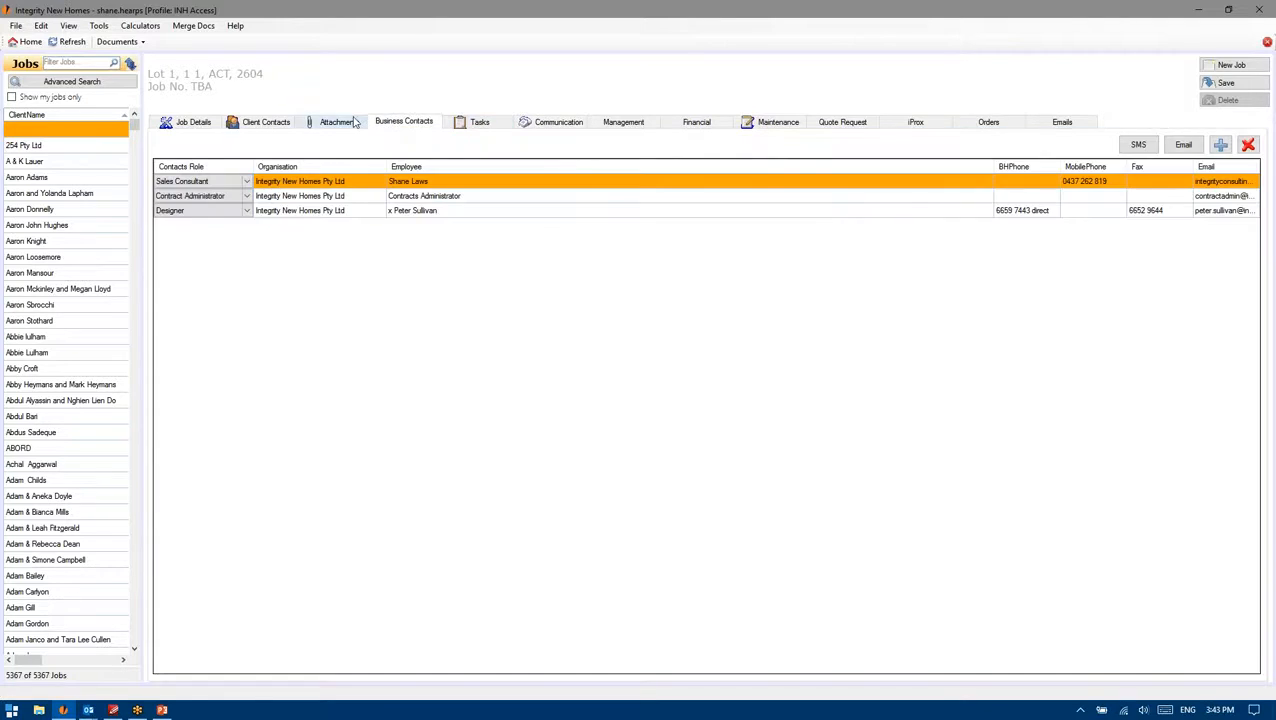
pyautogui.click(353, 121)
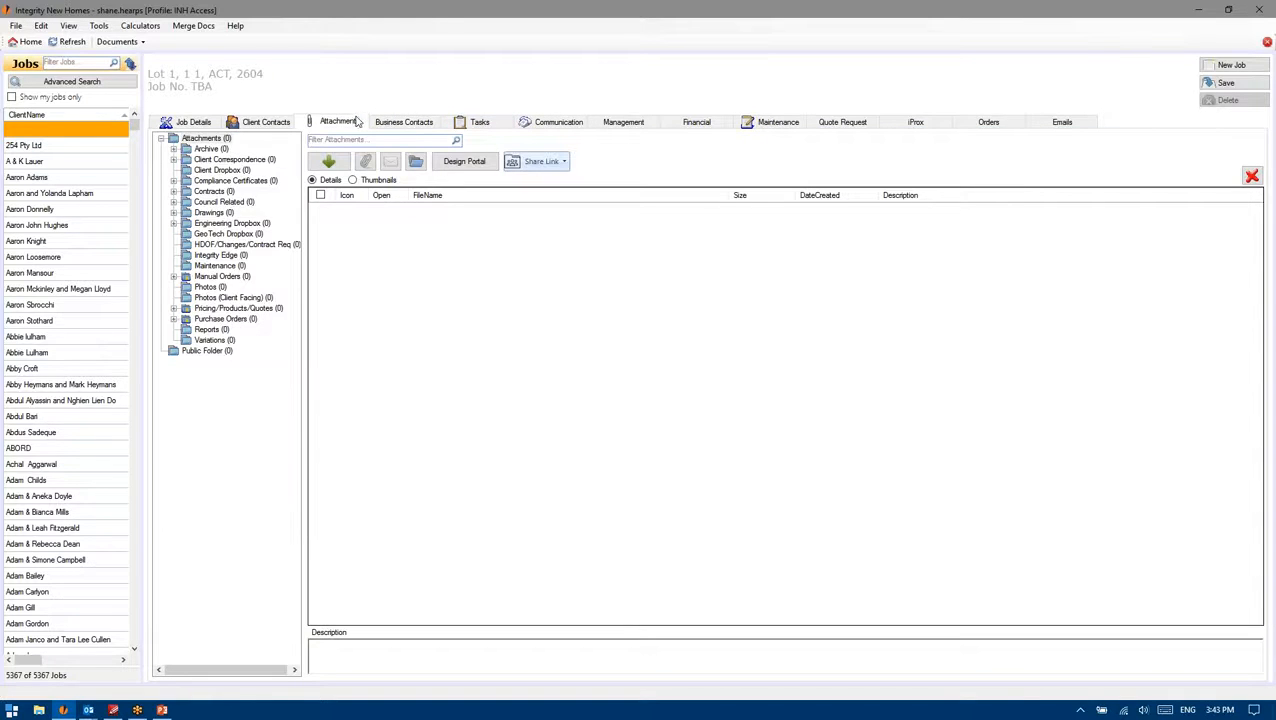
pyautogui.click(472, 124)
pyautogui.click(537, 121)
pyautogui.click(460, 120)
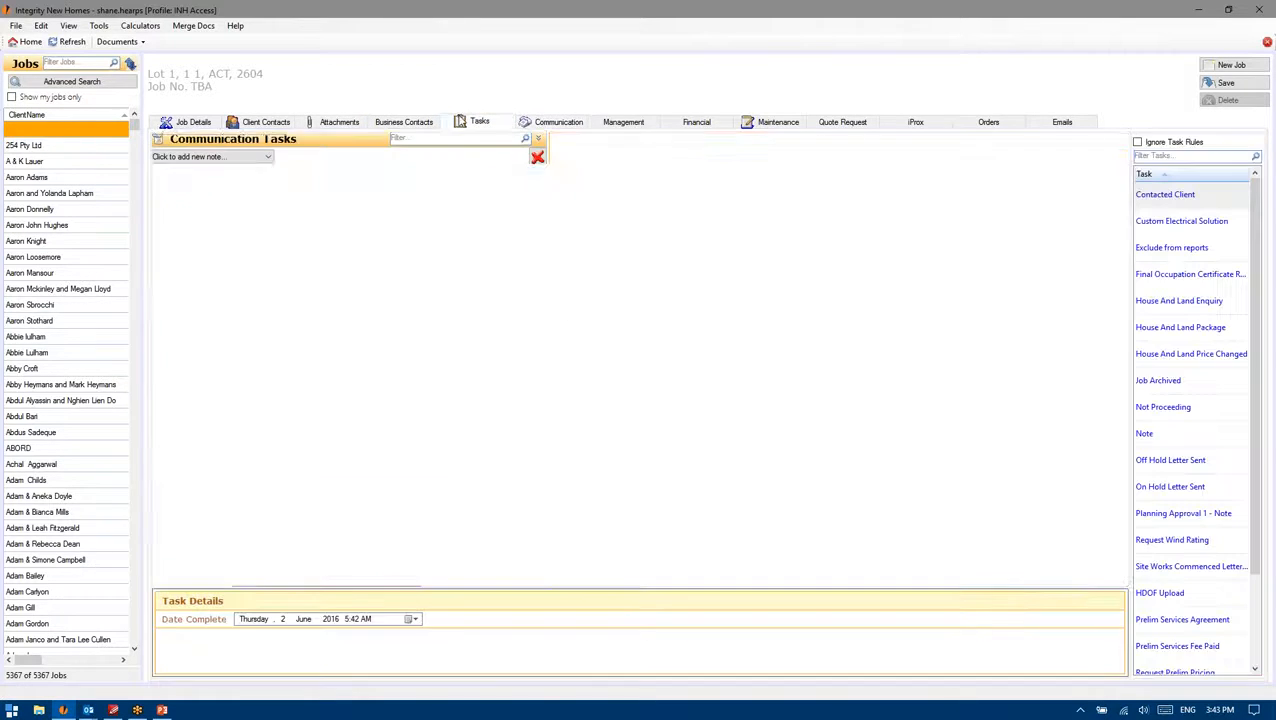
pyautogui.click(404, 128)
pyautogui.click(474, 124)
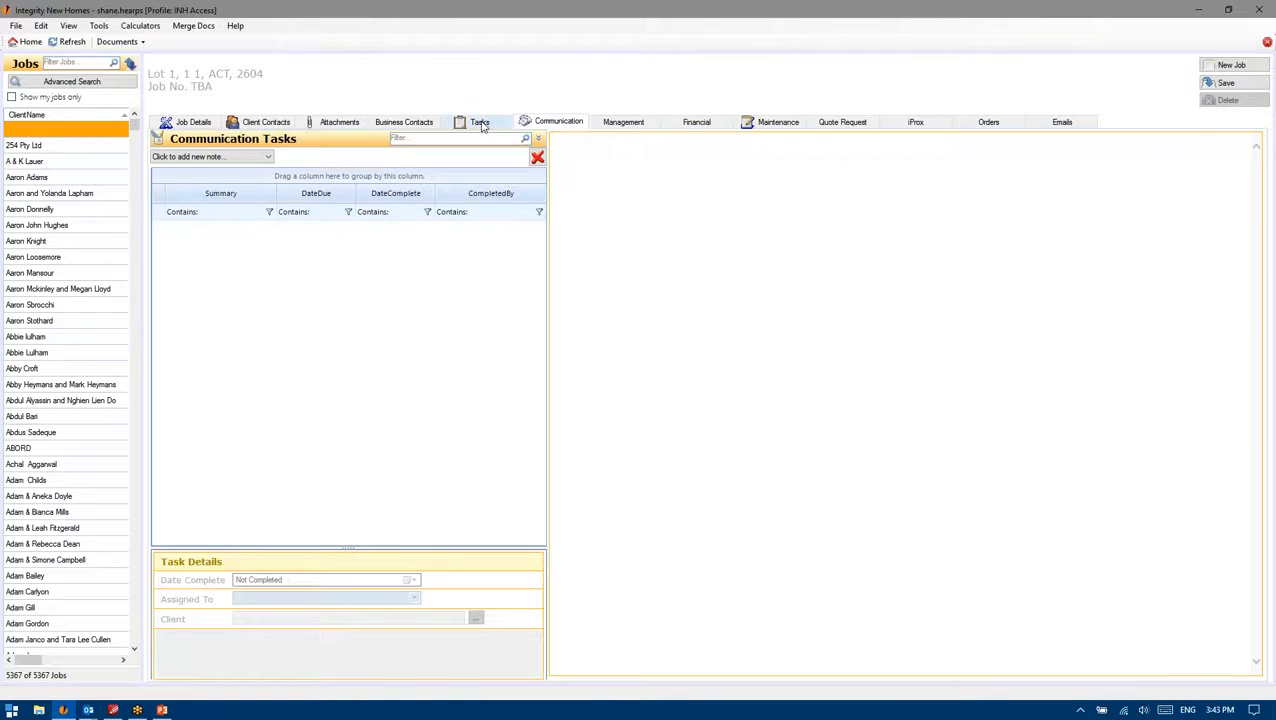
pyautogui.click(567, 124)
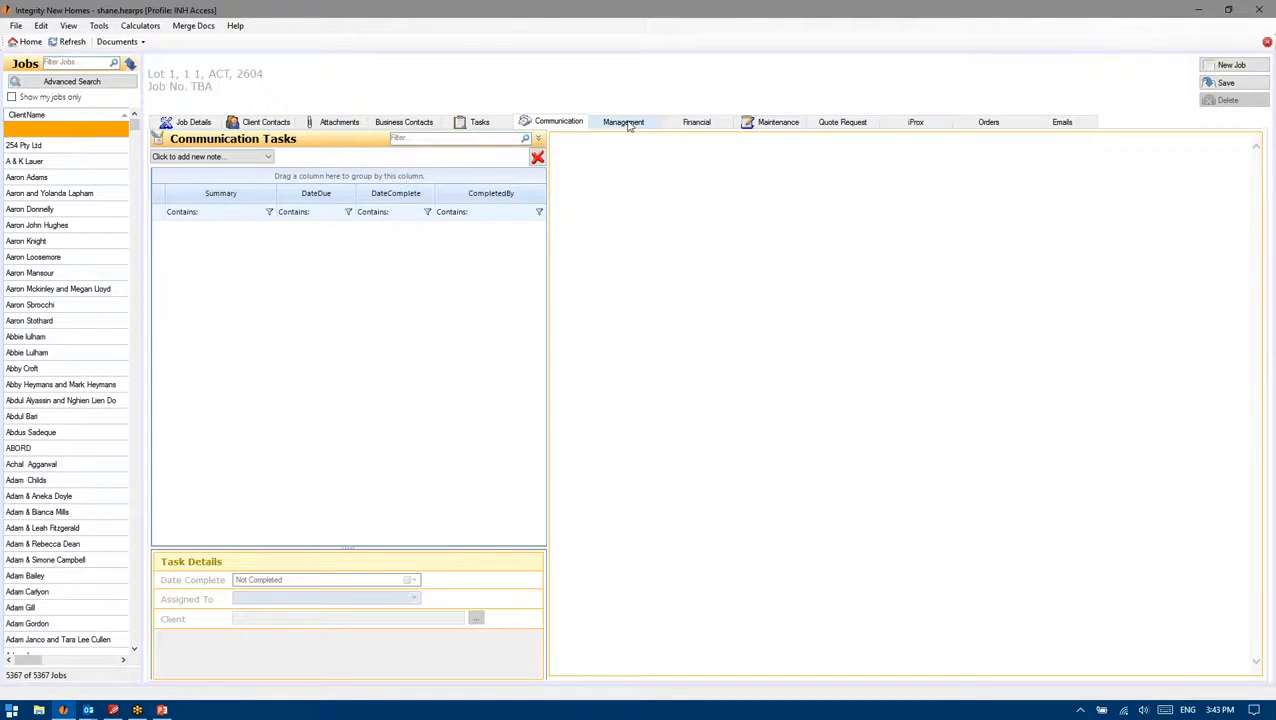
pyautogui.click(268, 123)
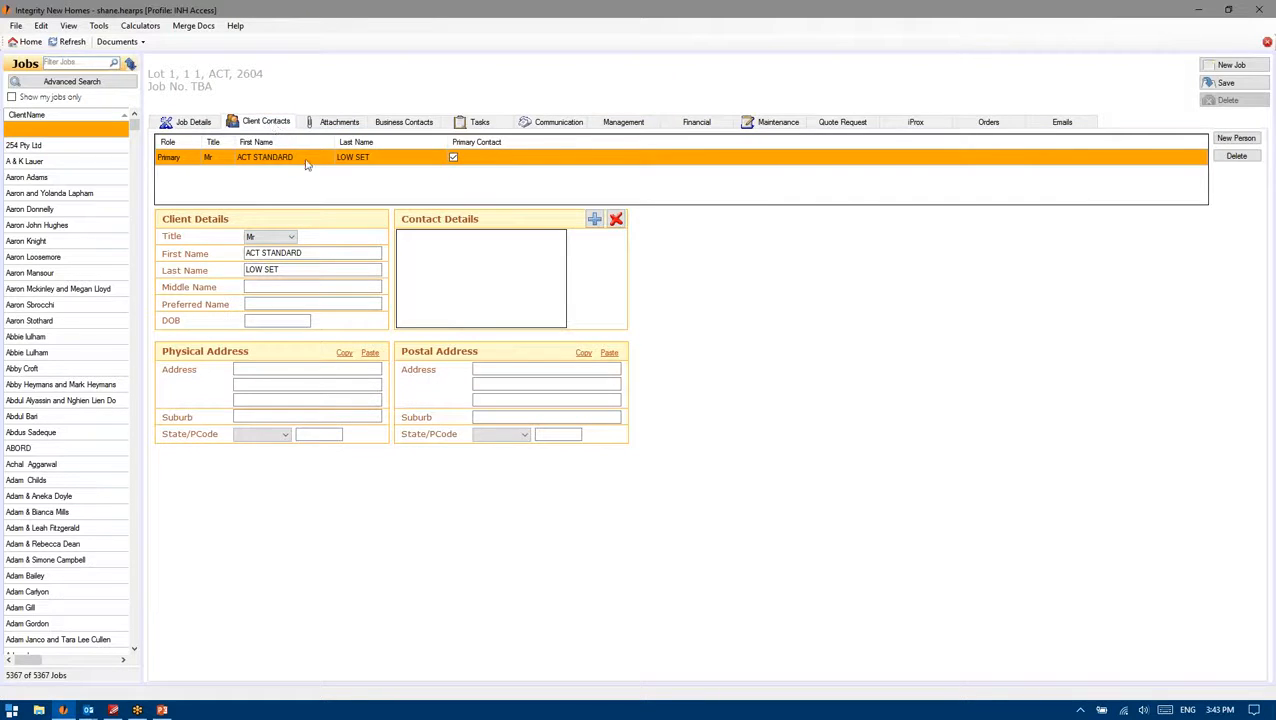
# Step: Add a Mobile contact detail with the client's mobile number and save the job
pyautogui.click(593, 220)
pyautogui.click(454, 239)
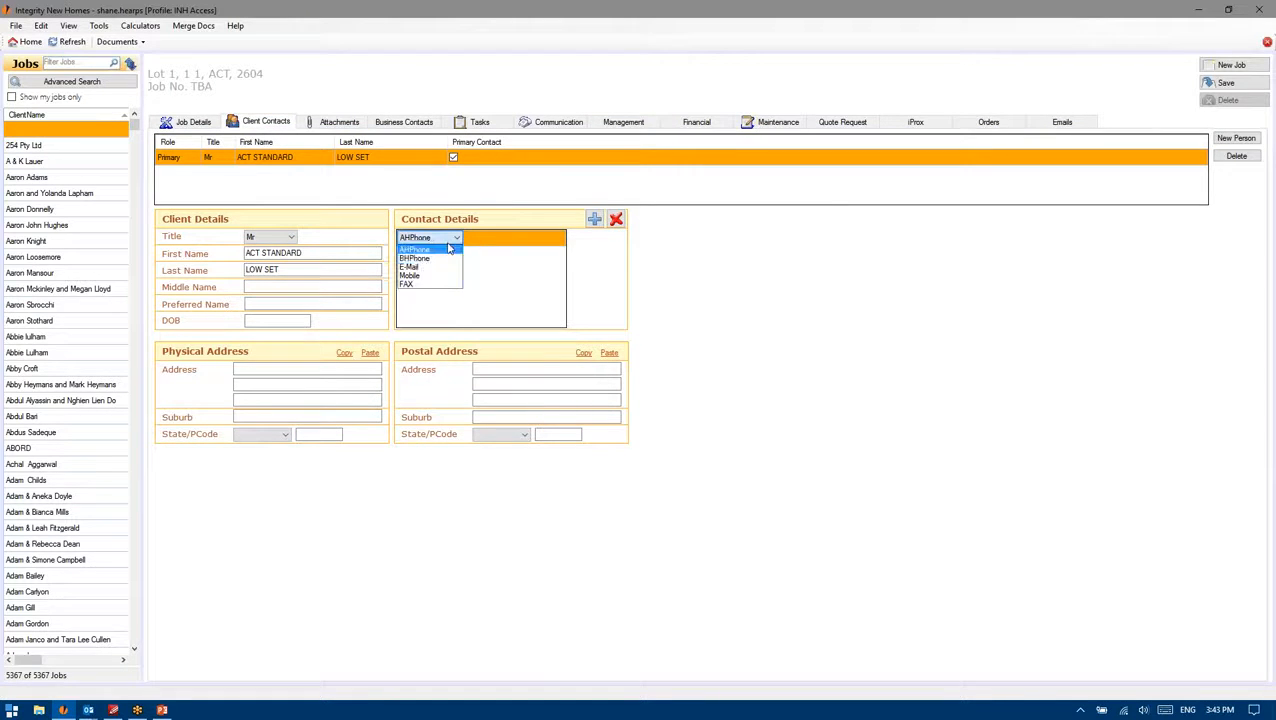
pyautogui.click(454, 240)
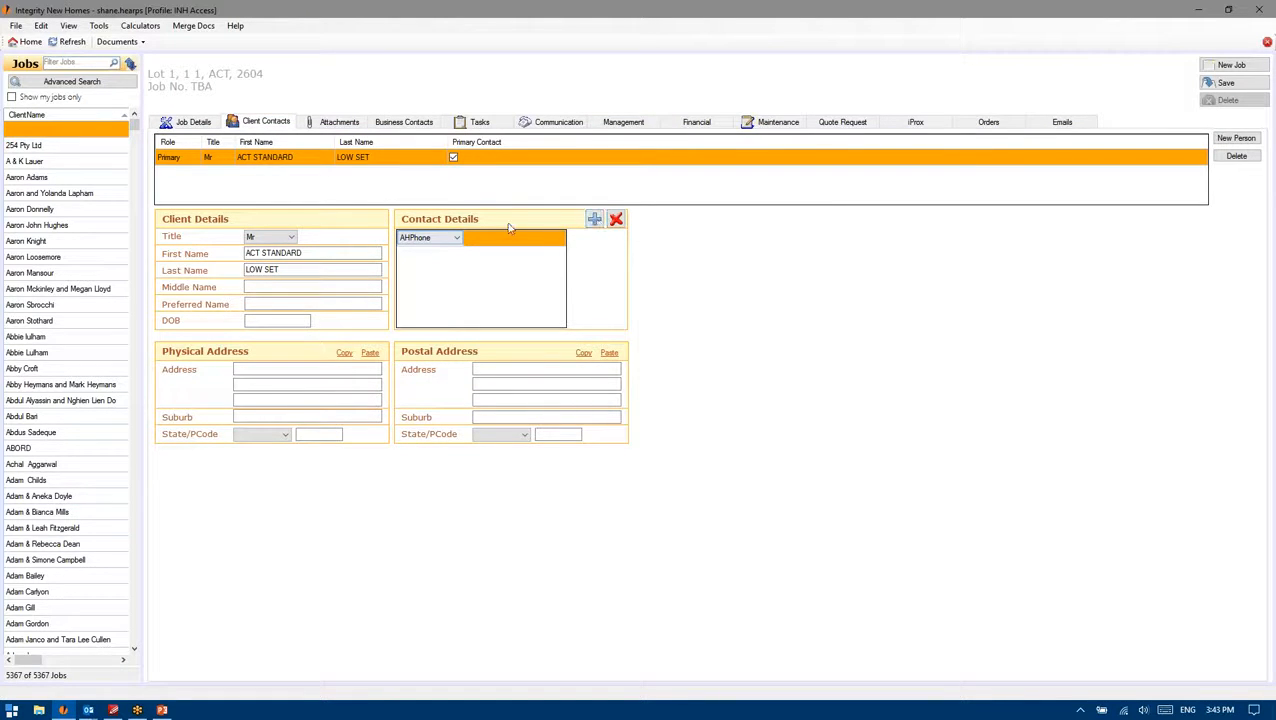
pyautogui.click(454, 239)
pyautogui.click(412, 273)
pyautogui.click(489, 244)
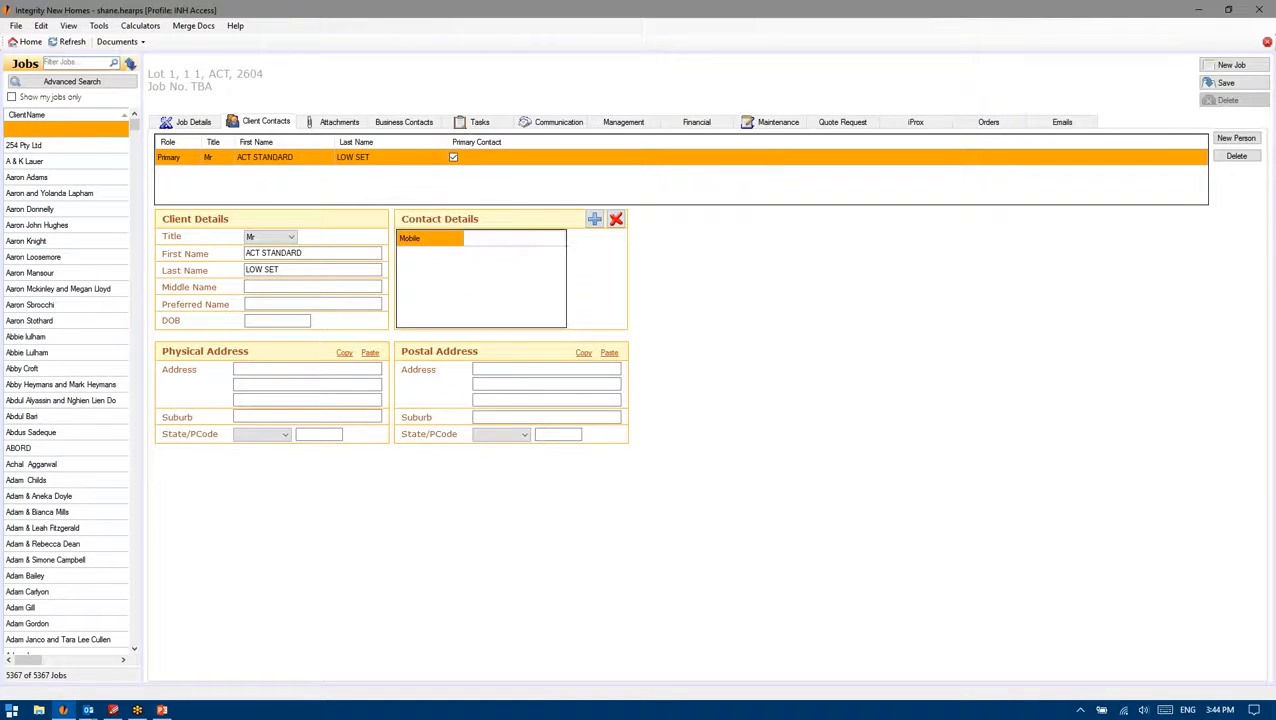
pyautogui.press('Return')
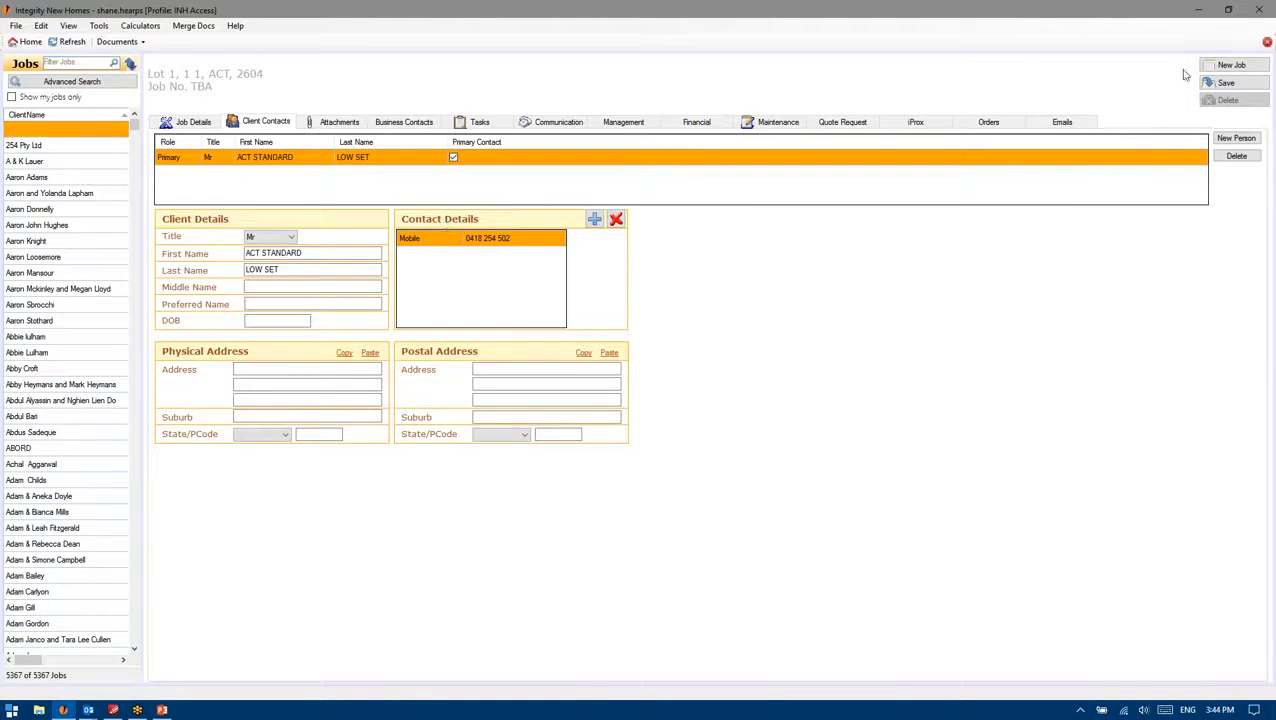
pyautogui.click(1240, 85)
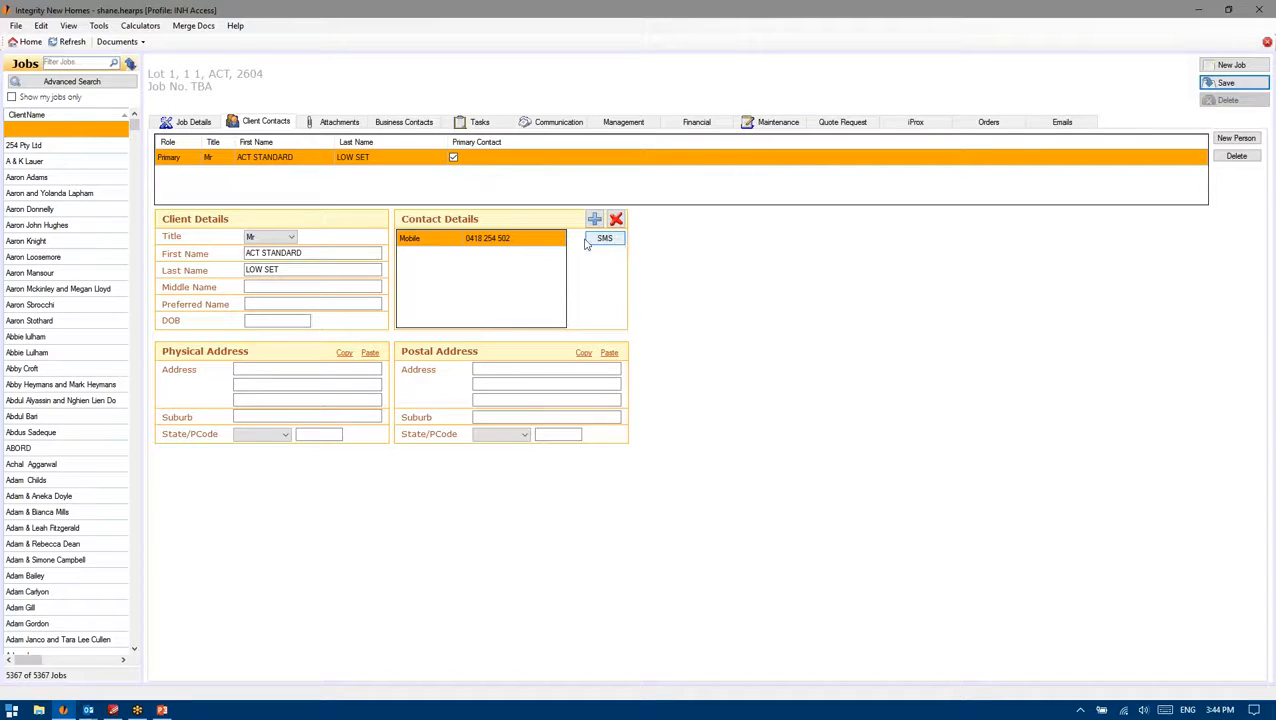
# Step: Write a short greeting SMS to the client's mobile, strip the filler x characters, and send it
pyautogui.click(604, 239)
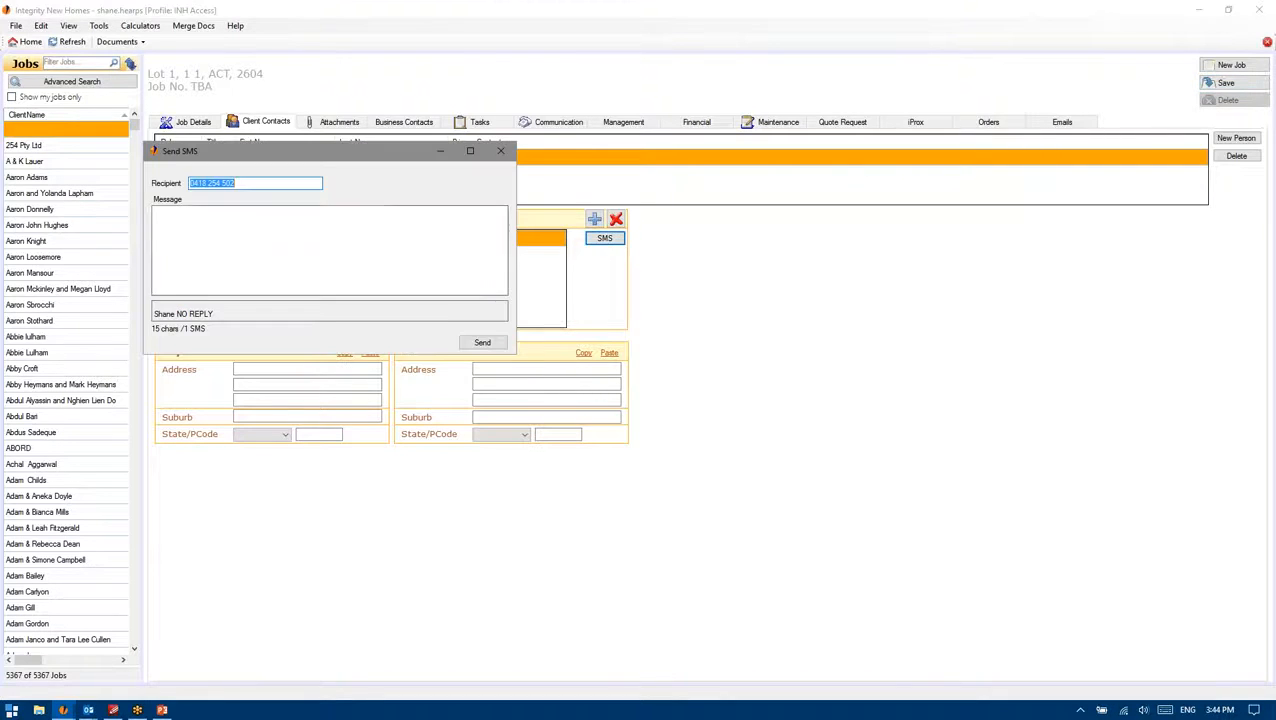
pyautogui.write('hell')
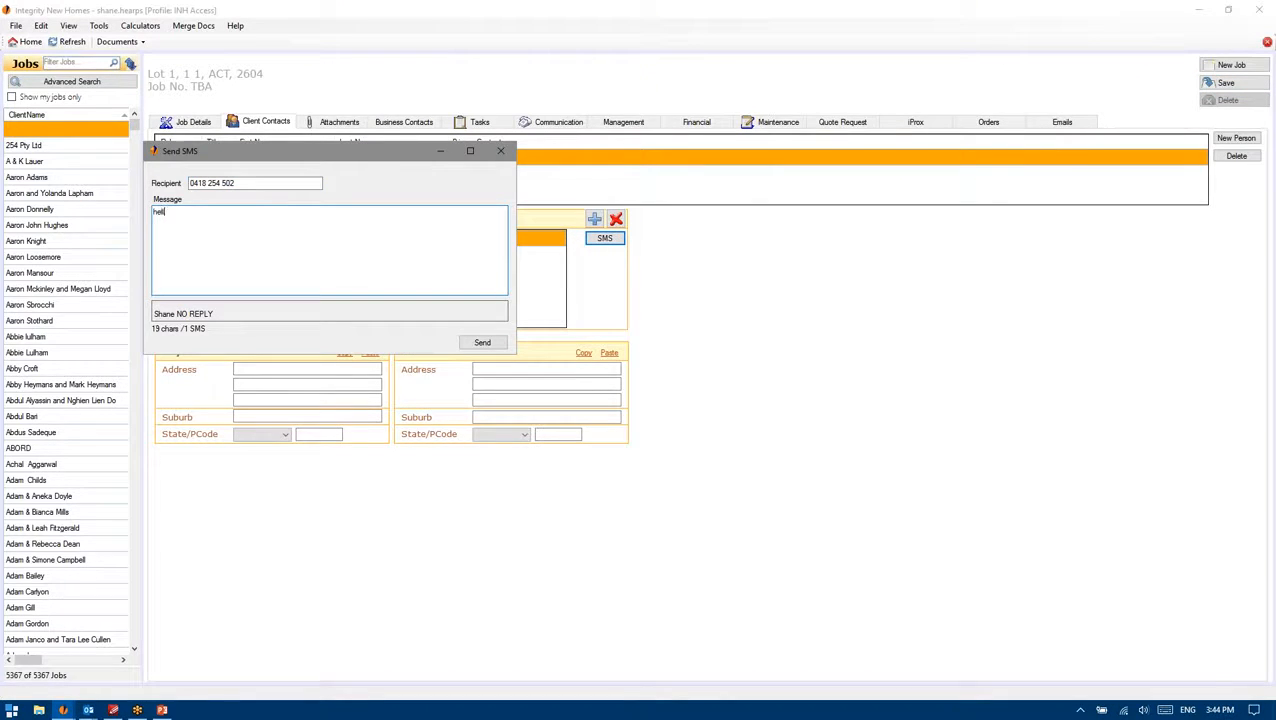
pyautogui.write('o richard, ')
pyautogui.write('you ')
pyautogui.write('look very fine.')
pyautogui.press('Return')
pyautogui.write('xxxxxxxxxxxxxxxxxxxxxxxxxxxxxxxxxxxxxxxxxxxxxxxxxxxxxxxxxxxxxxxxxxxxxxxxxxxxxxxxxxxx')
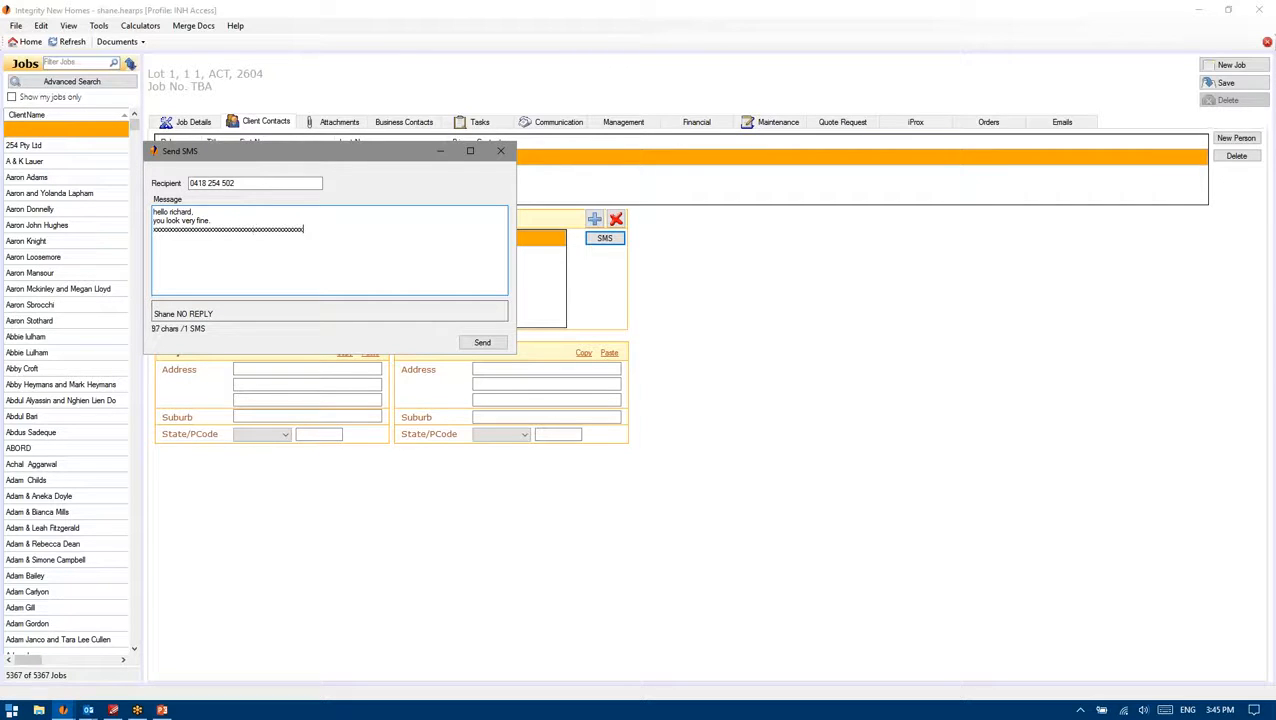
pyautogui.write('xxxxxxxxxxxxxxxxxxxxxxxxxx')
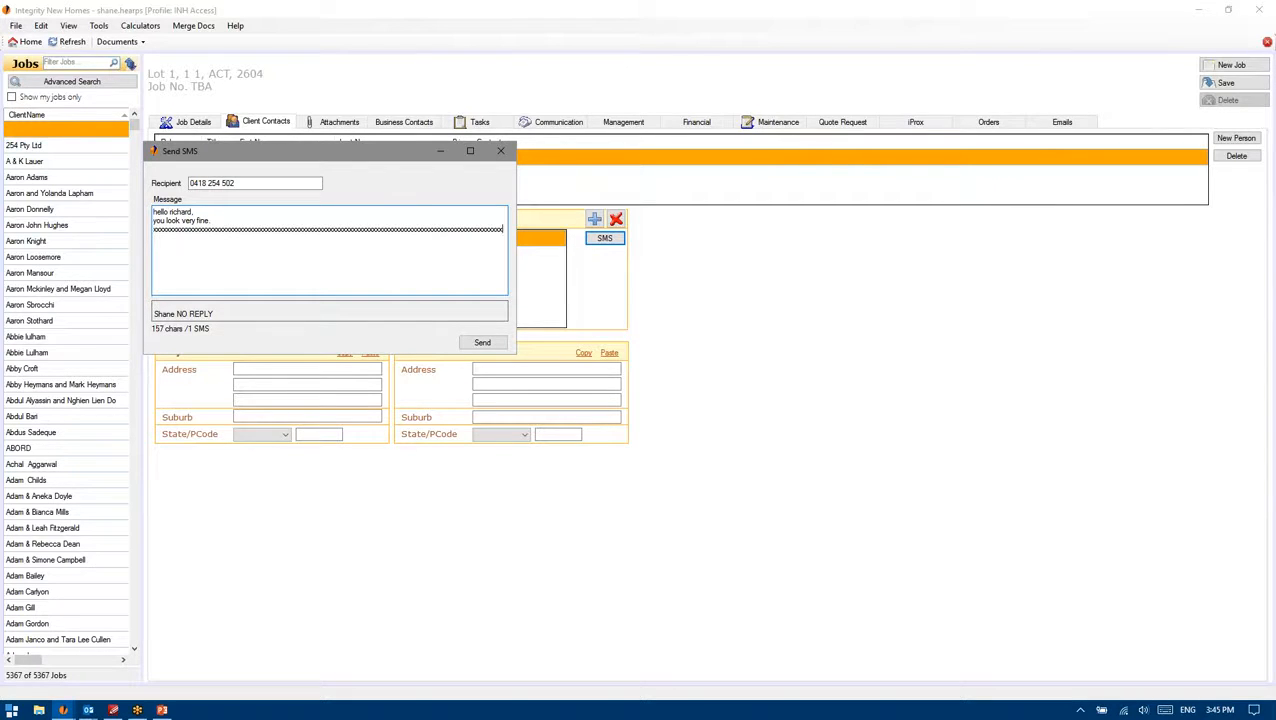
pyautogui.press('BackSpace')
pyautogui.press('BackSpace')
pyautogui.moveTo(163, 237); pyautogui.dragTo(149, 232)
pyautogui.press('BackSpace')
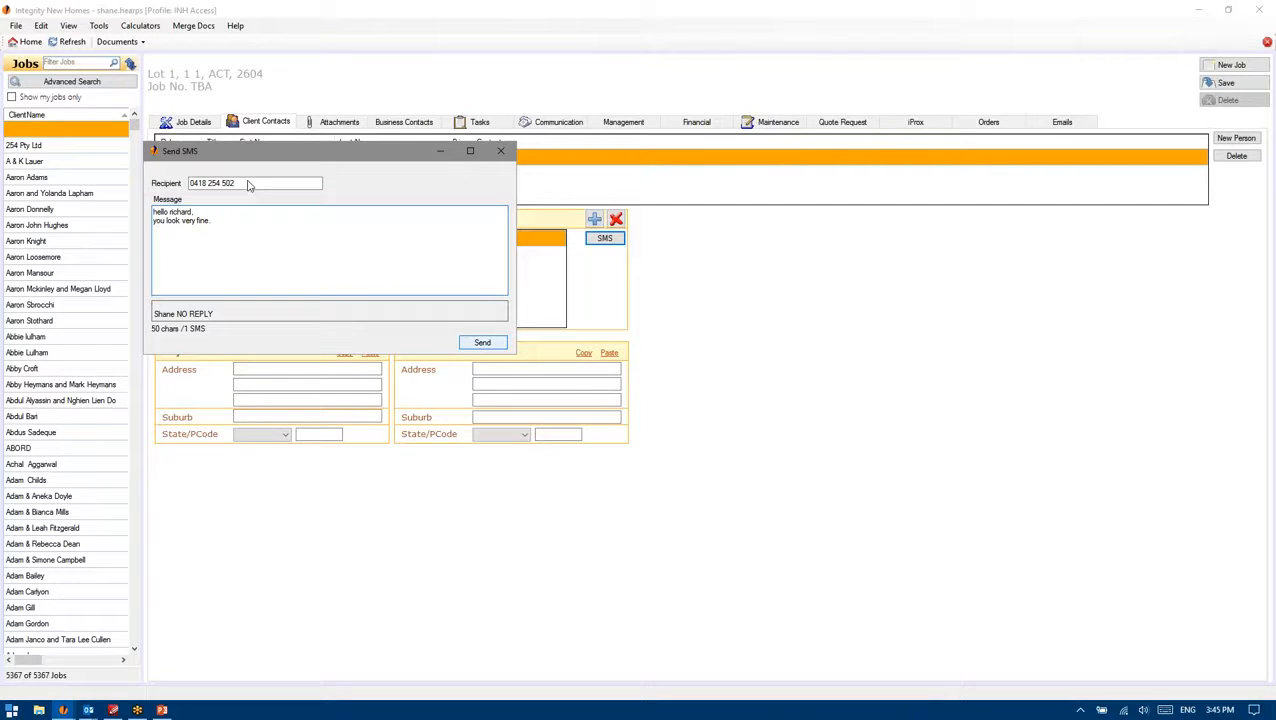
pyautogui.press('Escape')
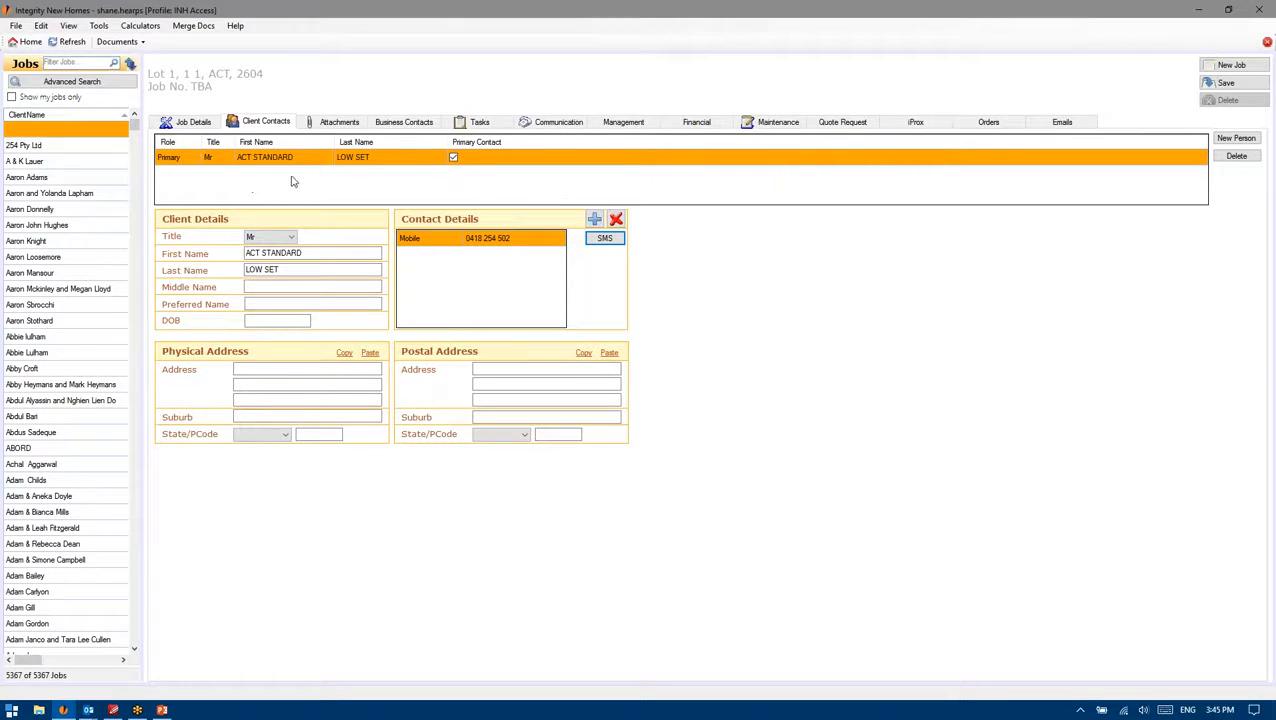
# Step: Check the Contacted Client task's logged SMS text on the Communication tab
pyautogui.click(537, 123)
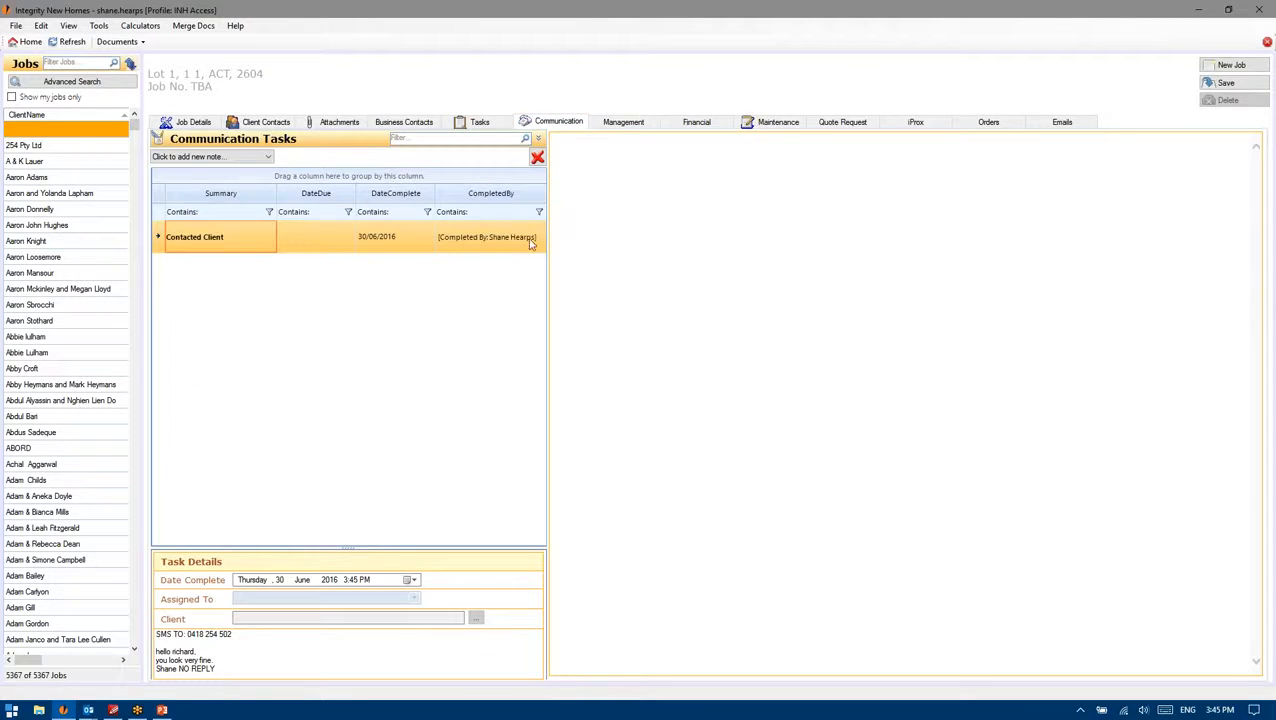
pyautogui.click(245, 638)
pyautogui.moveTo(219, 666); pyautogui.dragTo(148, 634)
pyautogui.click(220, 661)
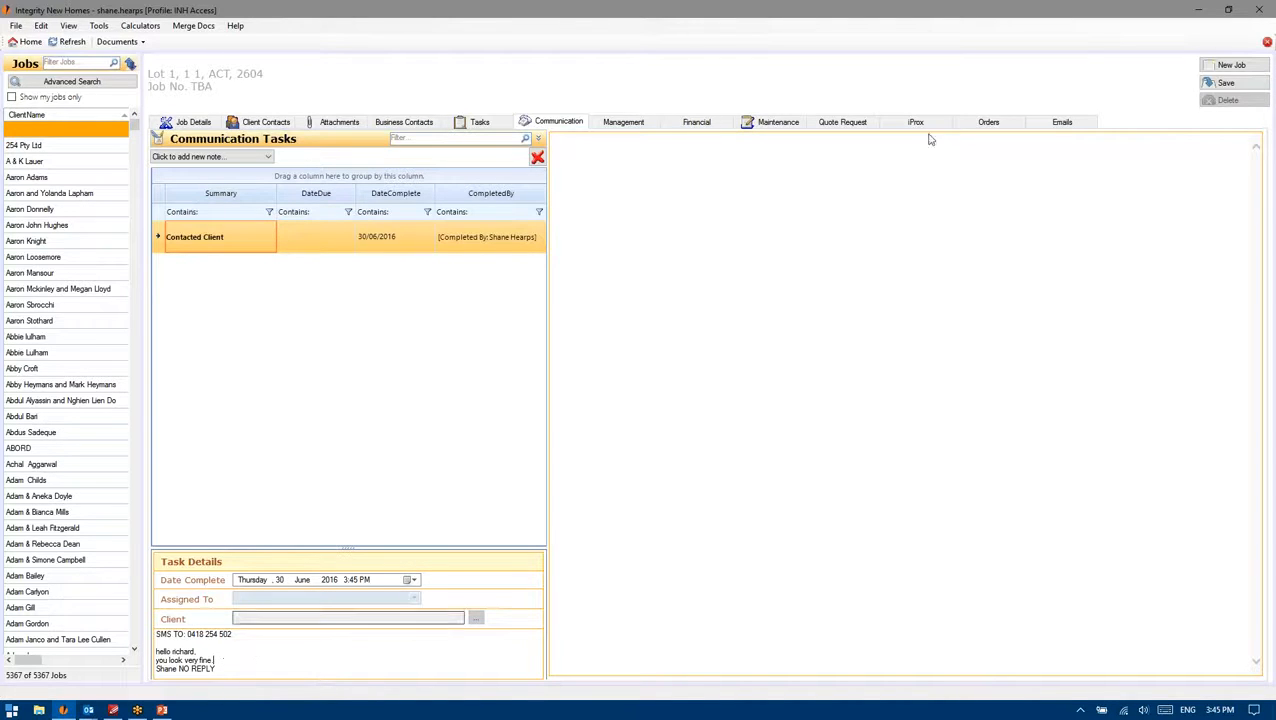
pyautogui.click(323, 243)
pyautogui.click(1220, 82)
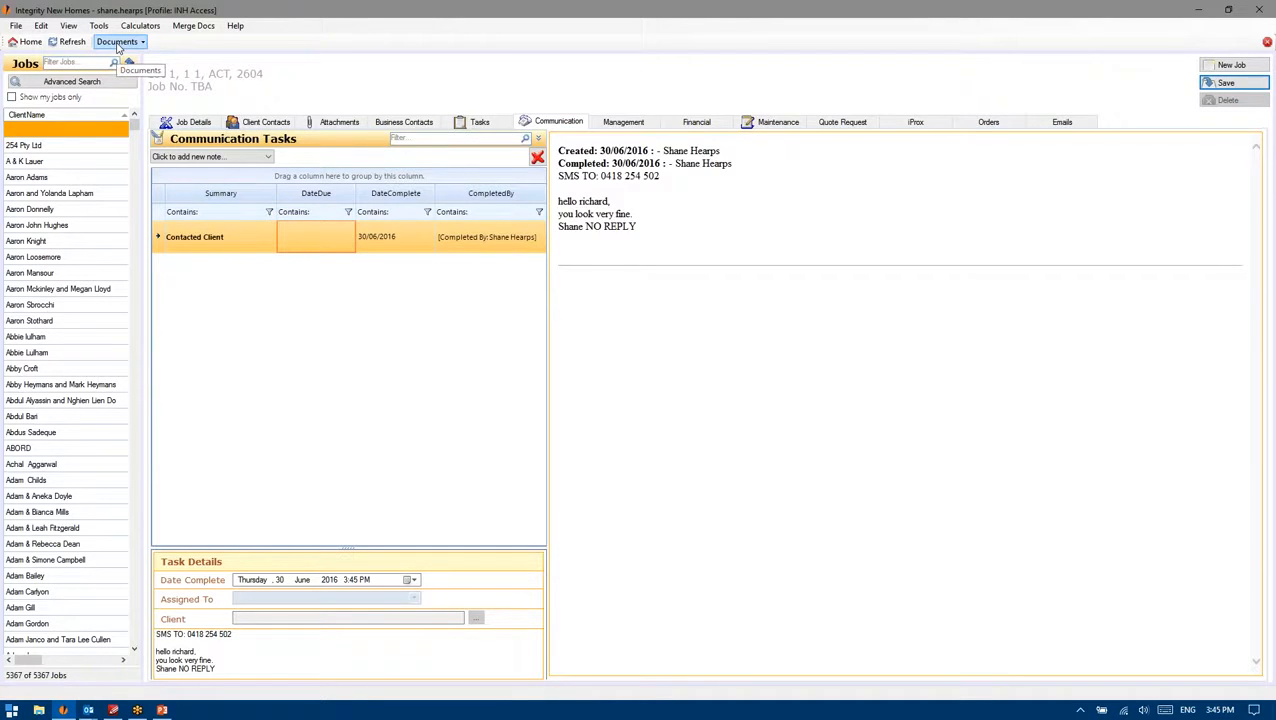
pyautogui.moveTo(638, 228); pyautogui.dragTo(556, 157)
pyautogui.click(614, 186)
pyautogui.moveTo(648, 226); pyautogui.dragTo(558, 155)
pyautogui.click(575, 165)
pyautogui.moveTo(644, 228); pyautogui.dragTo(558, 152)
pyautogui.click(560, 153)
pyautogui.moveTo(644, 233); pyautogui.dragTo(564, 153)
pyautogui.click(564, 154)
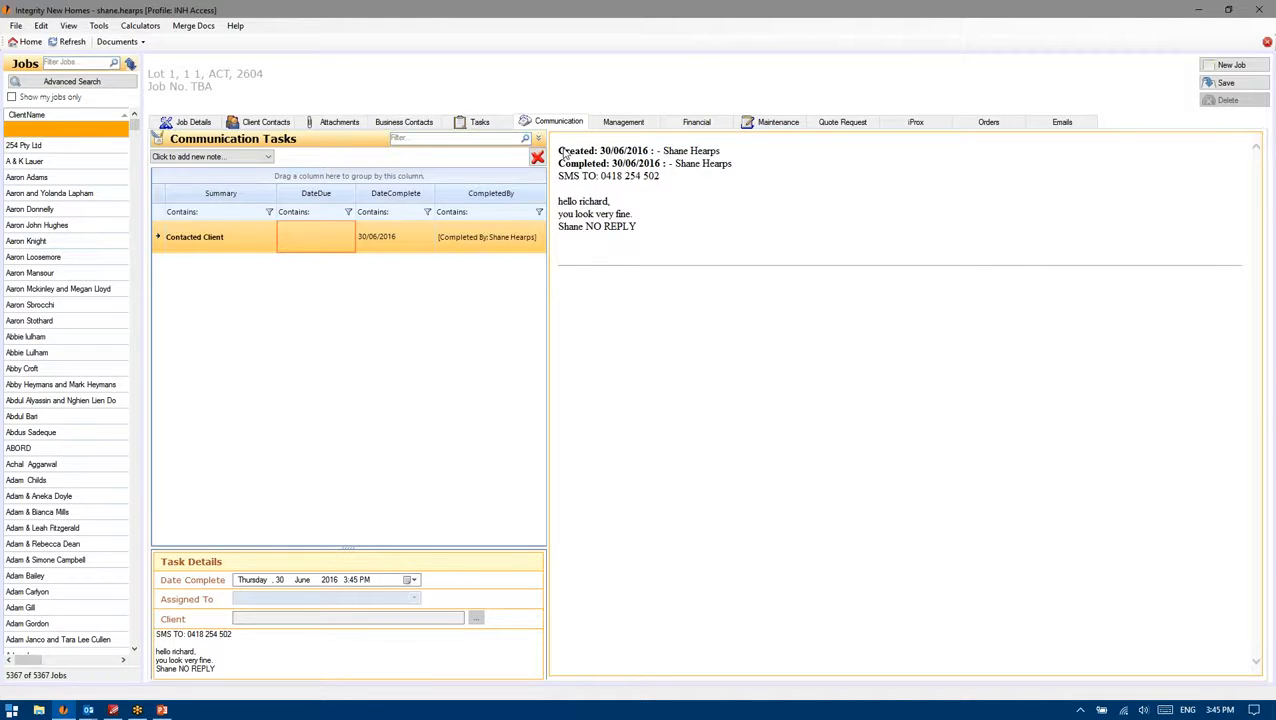
pyautogui.moveTo(645, 230); pyautogui.dragTo(560, 150)
pyautogui.click(643, 226)
pyautogui.moveTo(643, 226); pyautogui.dragTo(562, 152)
pyautogui.click(566, 156)
pyautogui.click(455, 248)
pyautogui.click(325, 244)
pyautogui.click(400, 244)
pyautogui.click(178, 240)
pyautogui.click(510, 249)
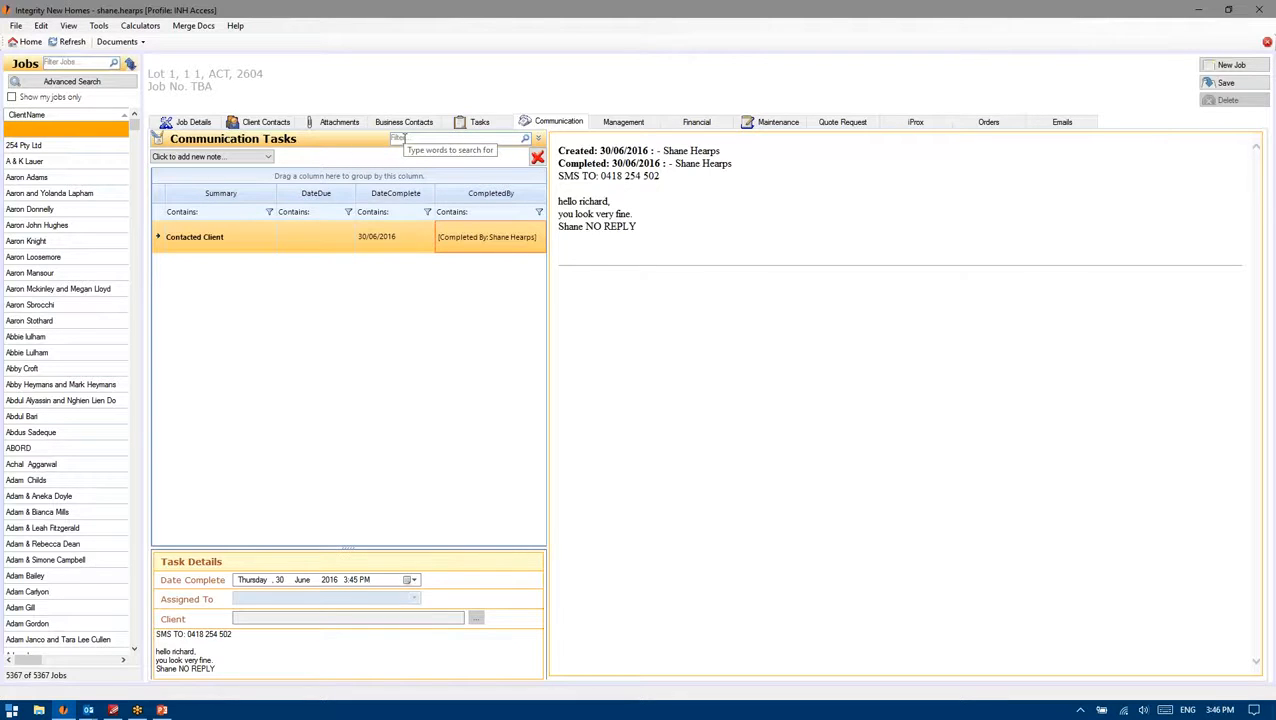
pyautogui.click(215, 244)
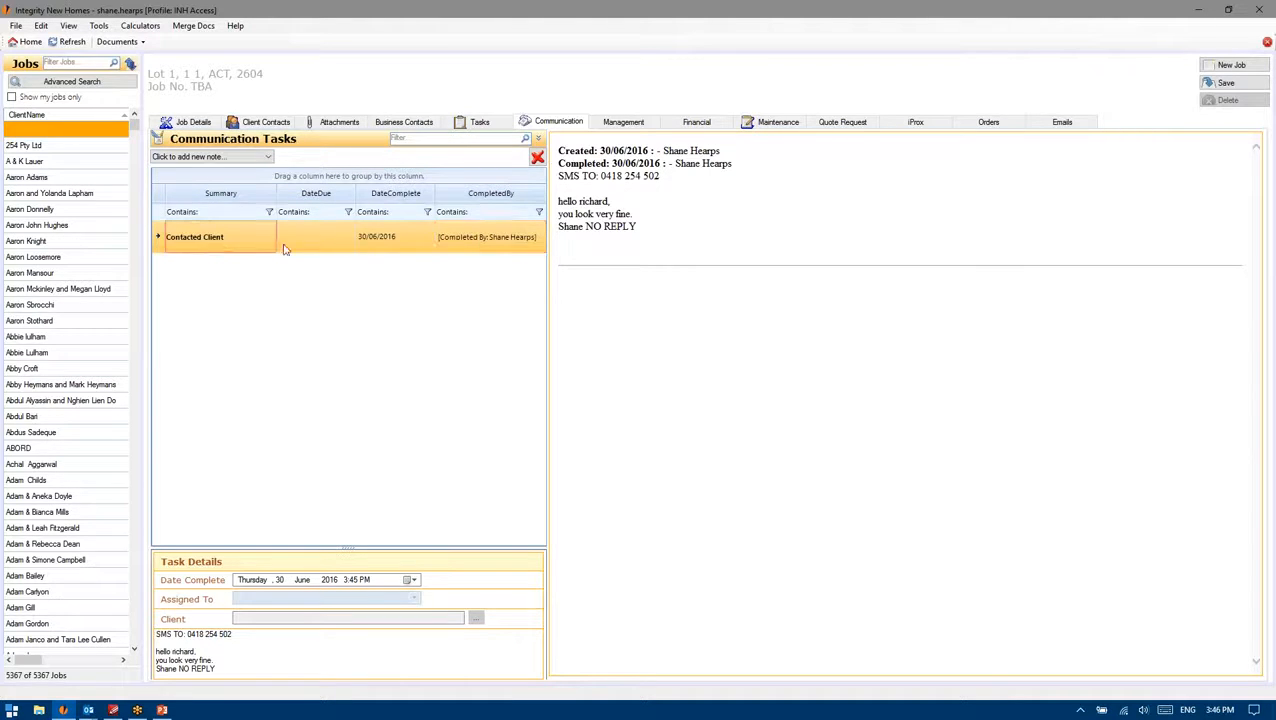
pyautogui.click(317, 247)
pyautogui.click(409, 240)
pyautogui.click(478, 240)
pyautogui.click(262, 234)
pyautogui.click(490, 126)
pyautogui.click(553, 124)
pyautogui.click(384, 247)
pyautogui.click(460, 246)
pyautogui.click(270, 234)
pyautogui.click(270, 660)
pyautogui.click(129, 47)
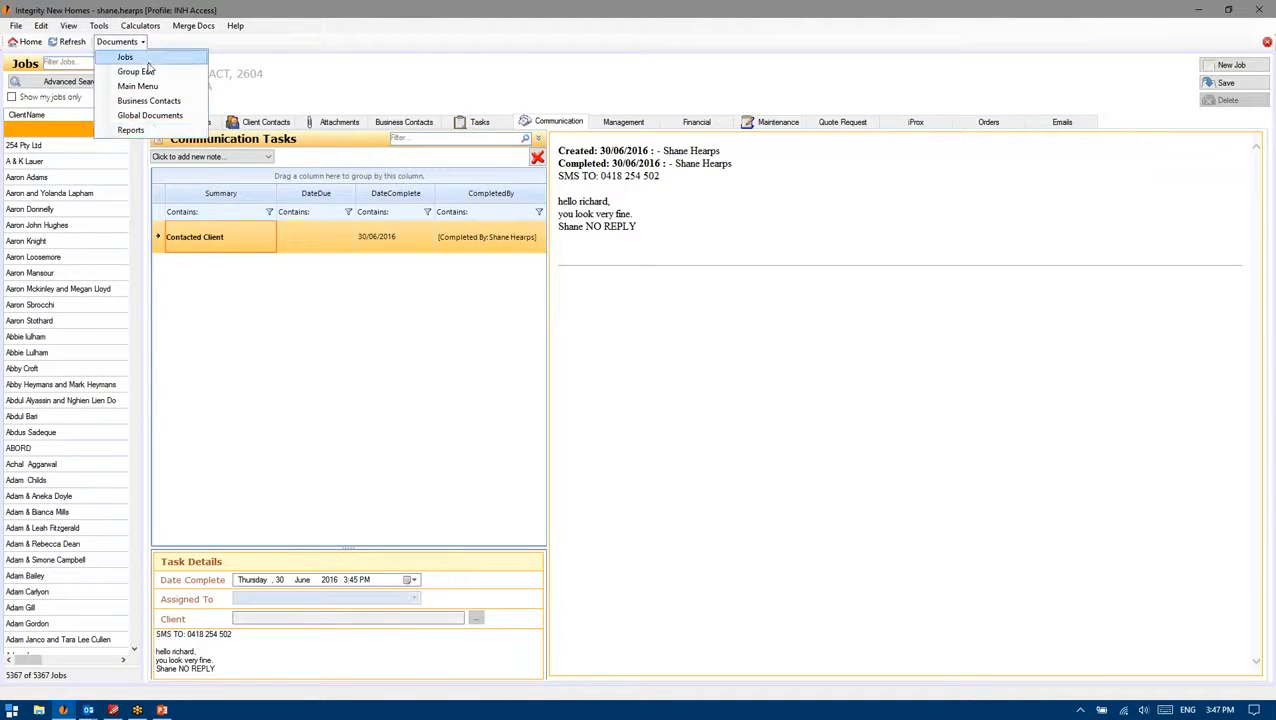
pyautogui.click(140, 72)
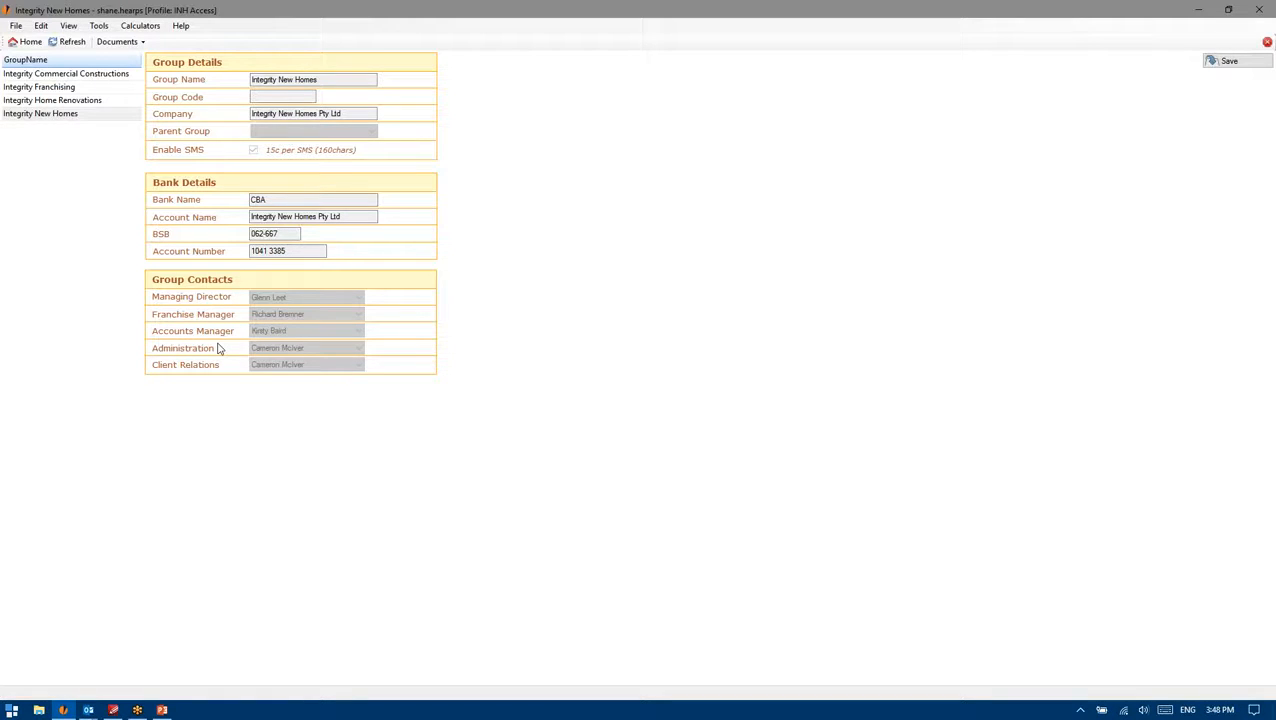
pyautogui.click(116, 42)
pyautogui.click(125, 73)
pyautogui.click(193, 26)
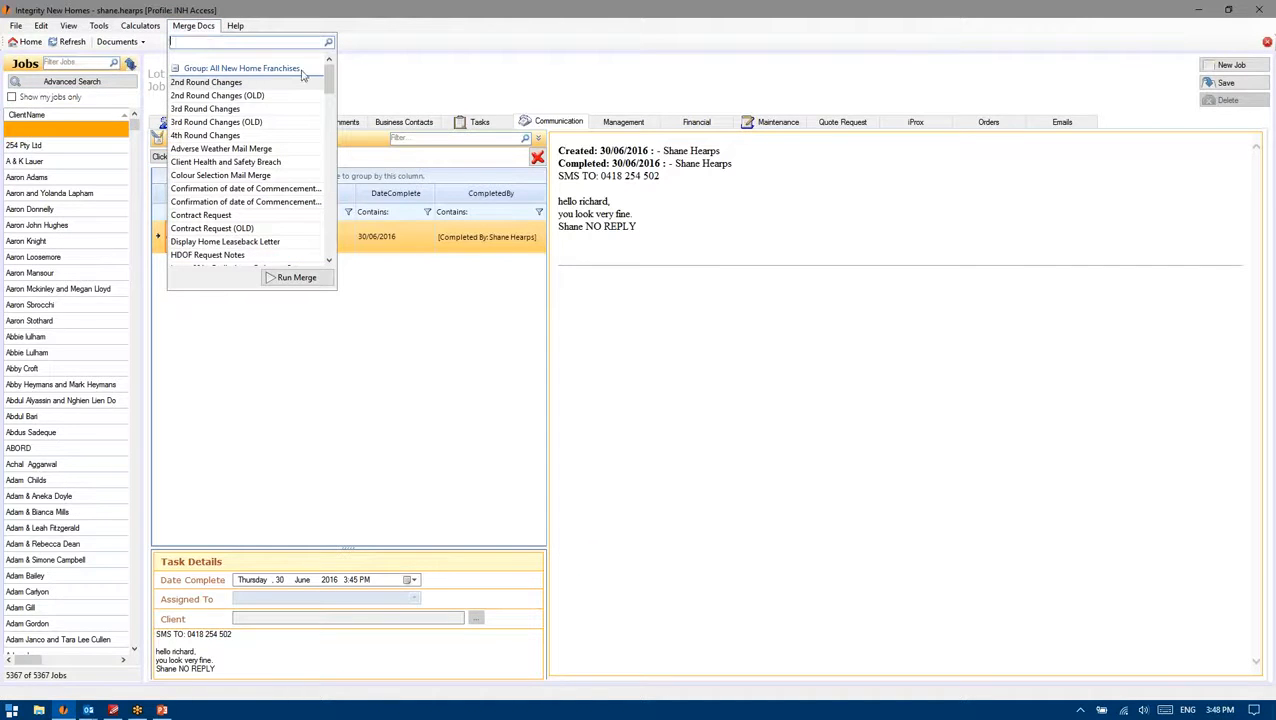
pyautogui.moveTo(332, 82); pyautogui.dragTo(334, 122)
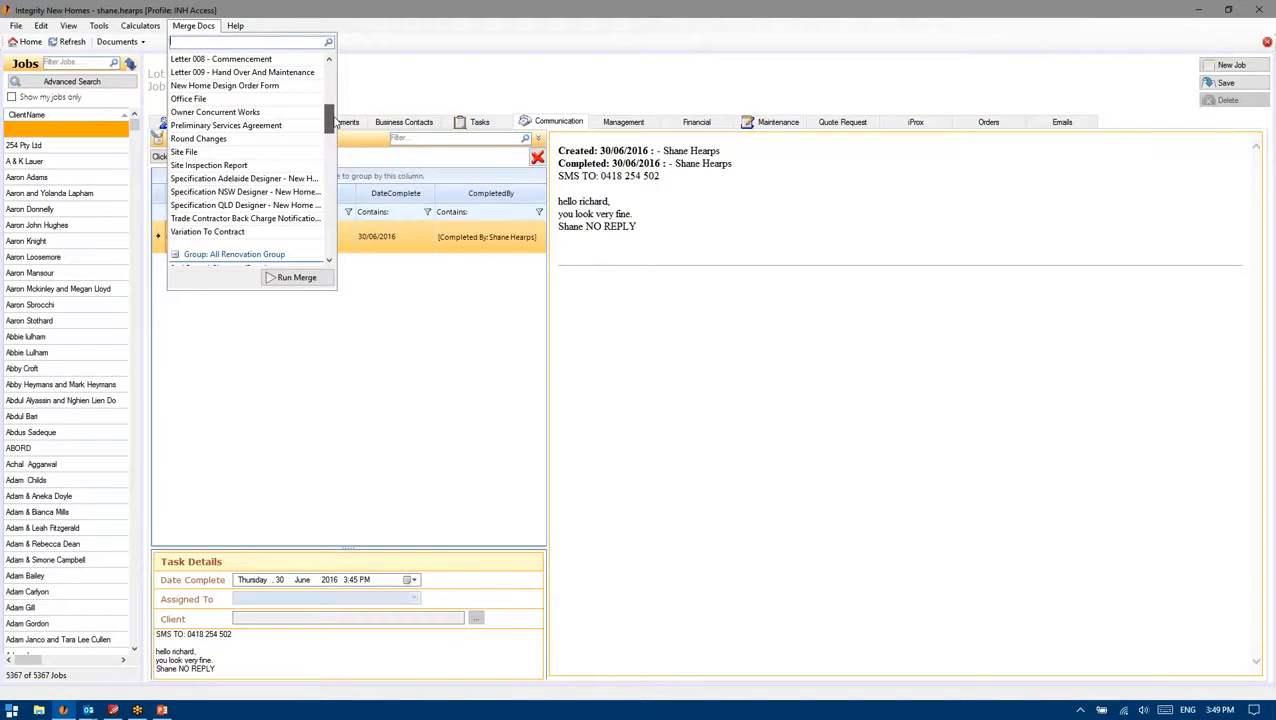
pyautogui.click(132, 44)
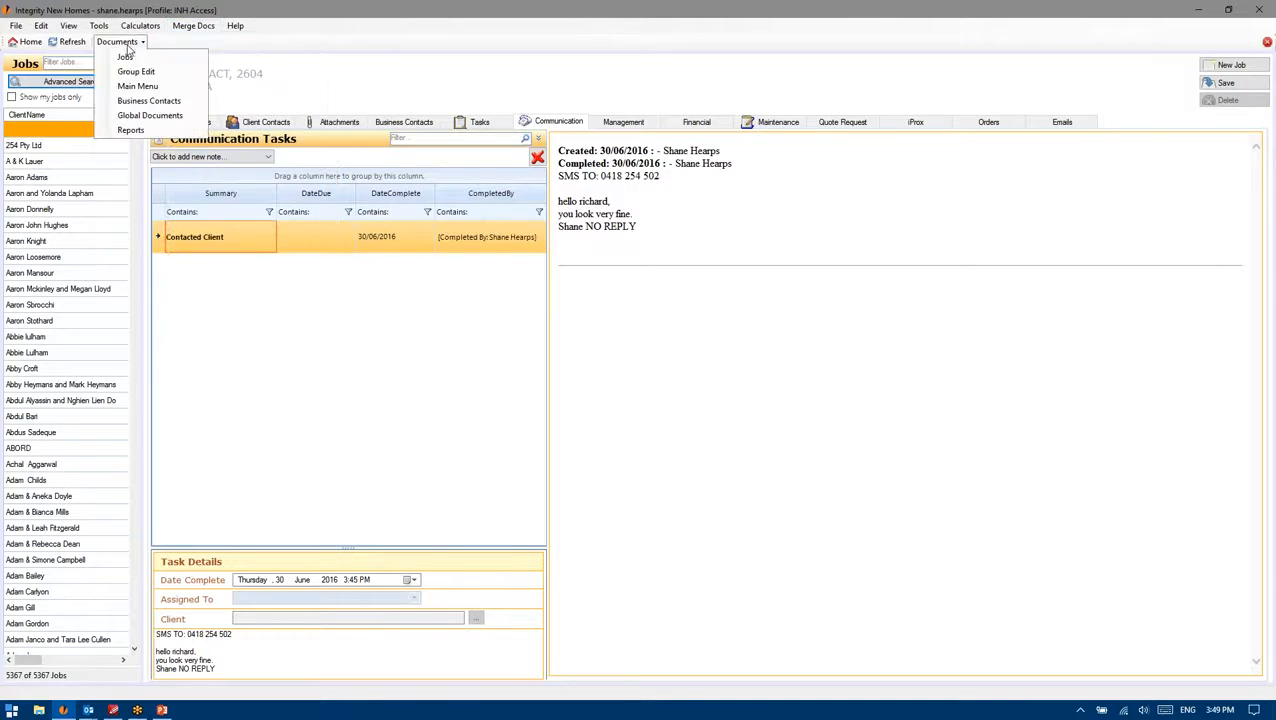
pyautogui.click(193, 26)
pyautogui.moveTo(328, 77)
pyautogui.mouseDown()
pyautogui.moveTo(331, 130)
pyautogui.moveTo(328, 68)
pyautogui.mouseUp()
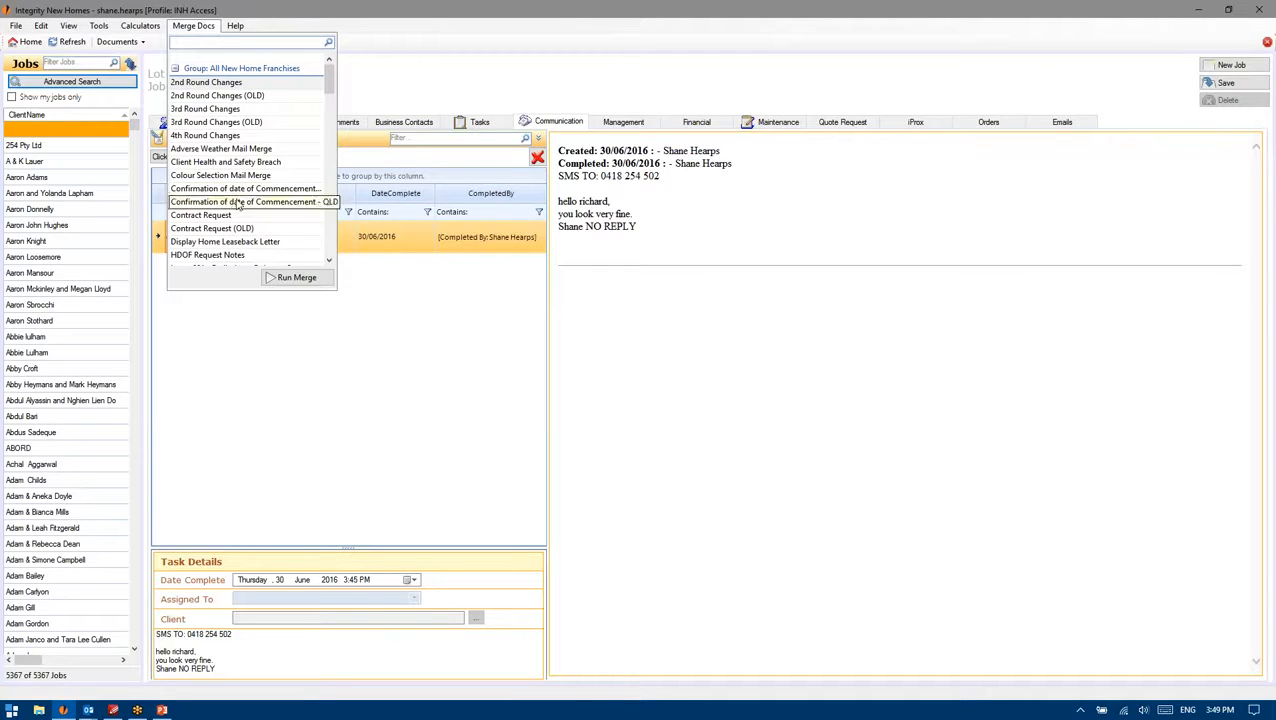
pyautogui.scroll(-2, 228, 200)
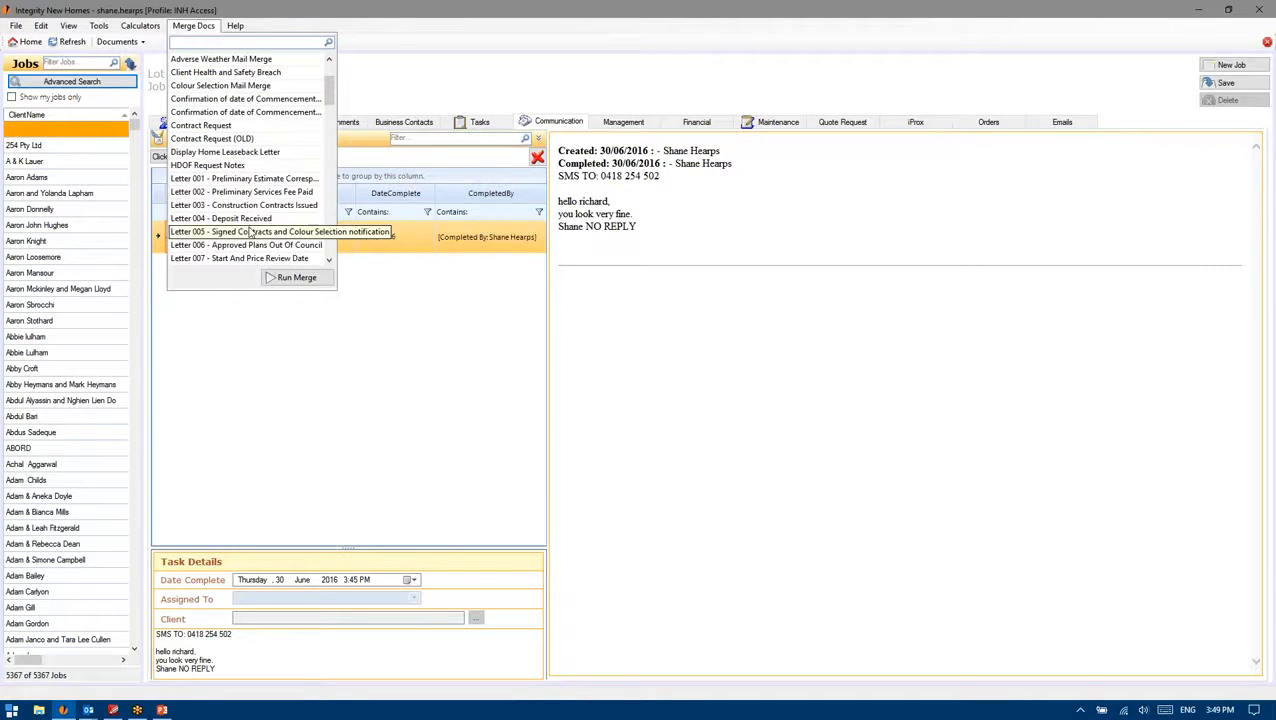
pyautogui.scroll(-1, 265, 185)
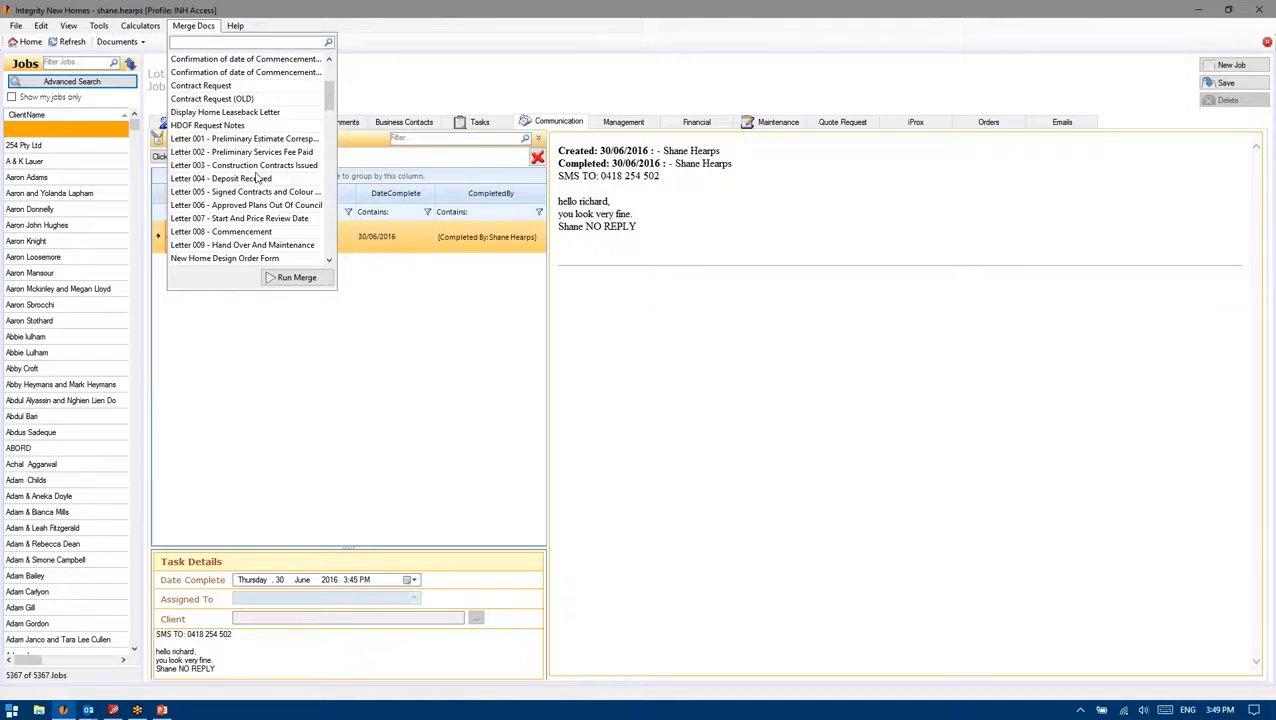
pyautogui.scroll(-1, 228, 197)
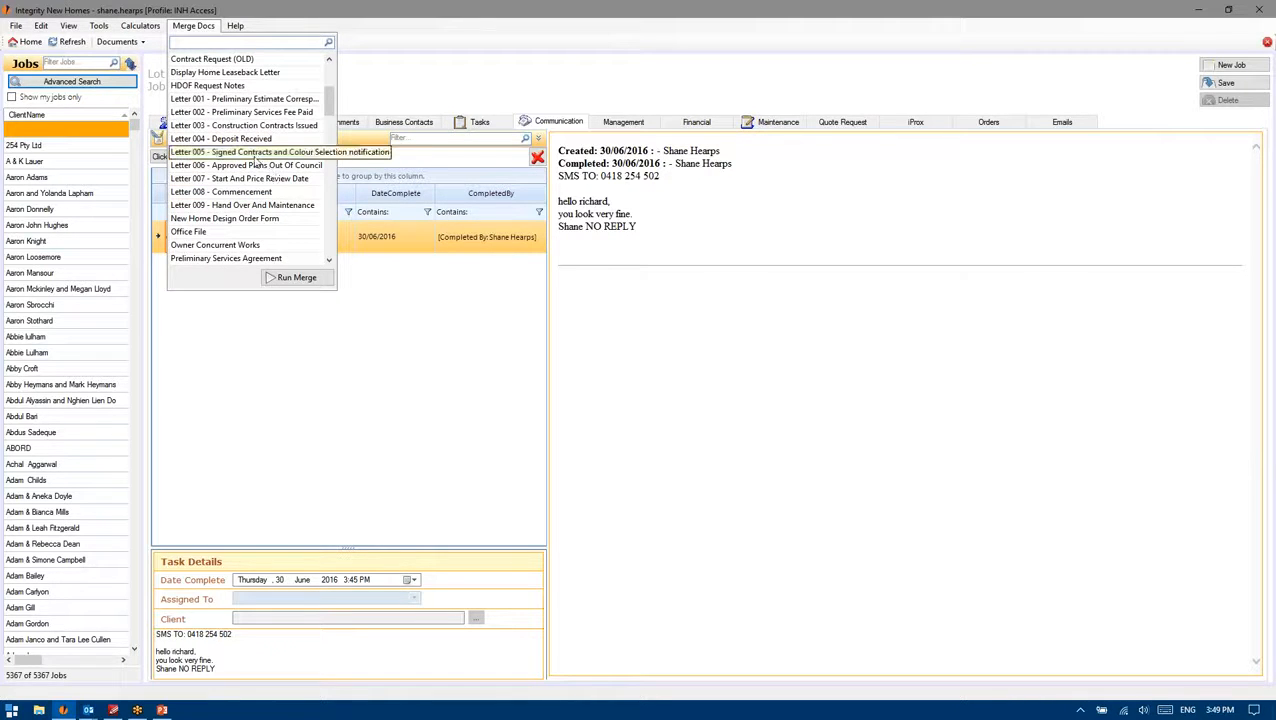
pyautogui.scroll(-1, 257, 160)
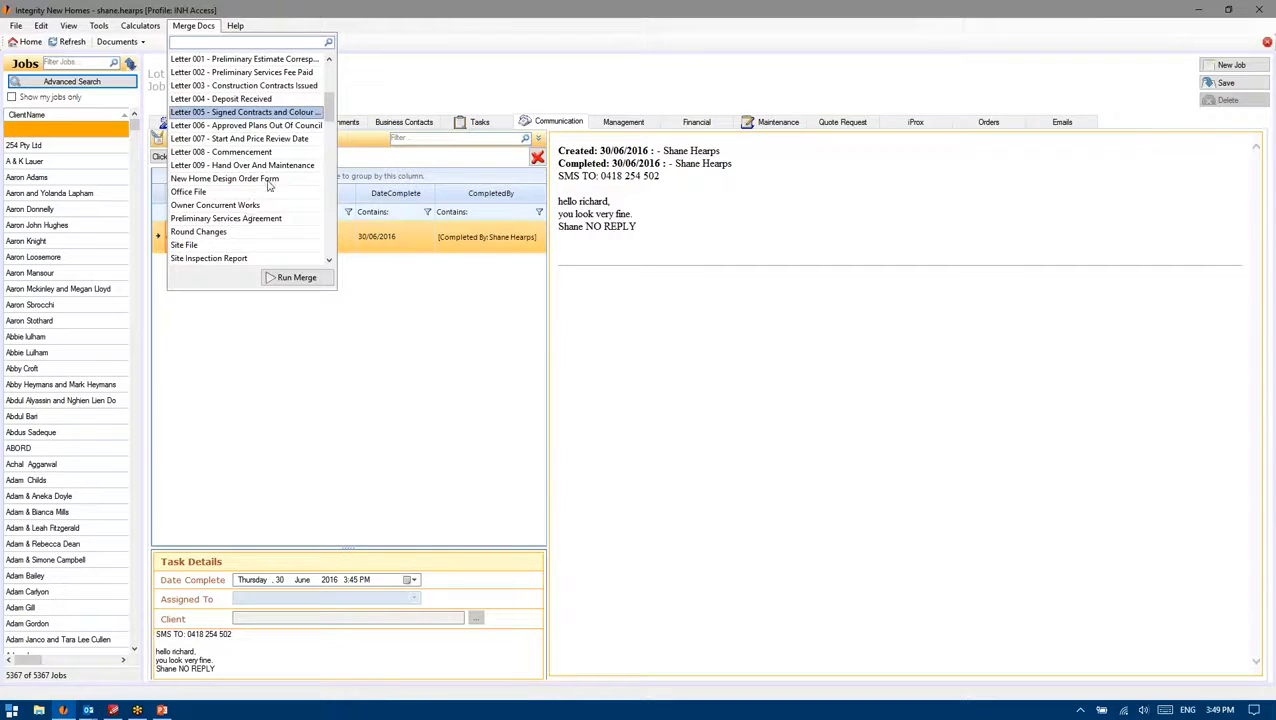
pyautogui.scroll(-1, 265, 168)
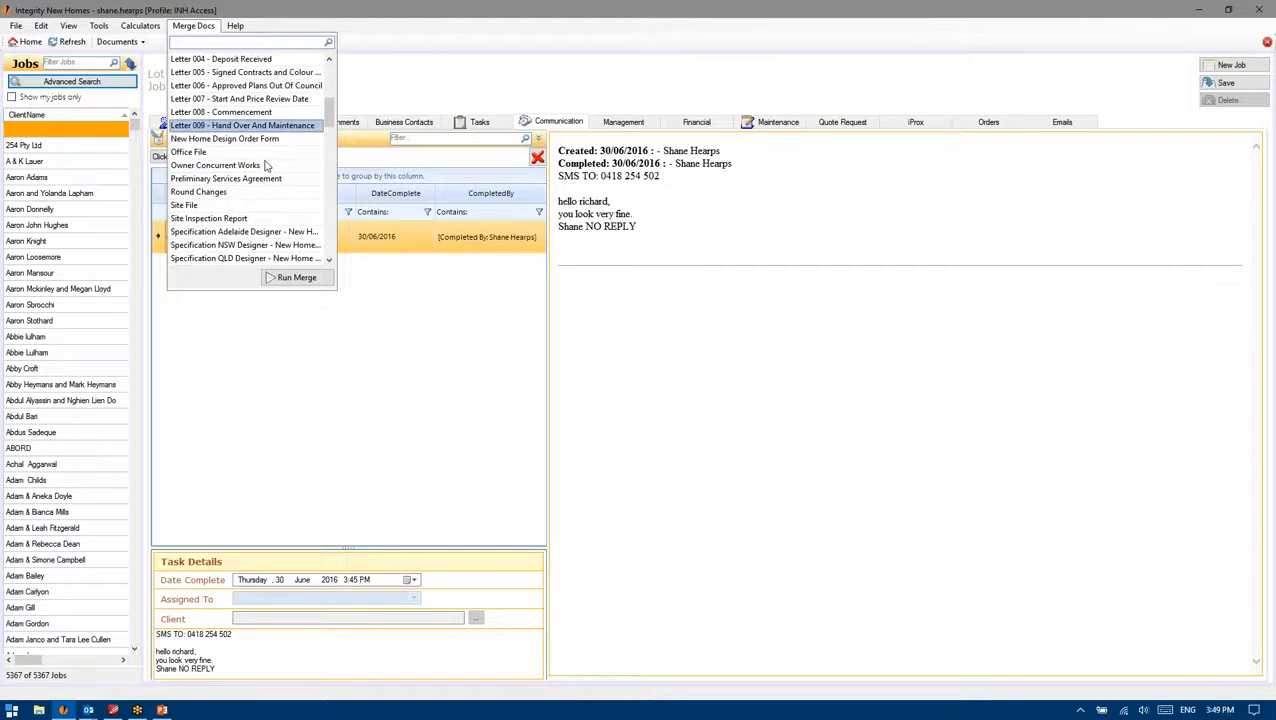
pyautogui.scroll(-1, 268, 169)
pyautogui.scroll(-2, 267, 168)
pyautogui.scroll(2, 252, 166)
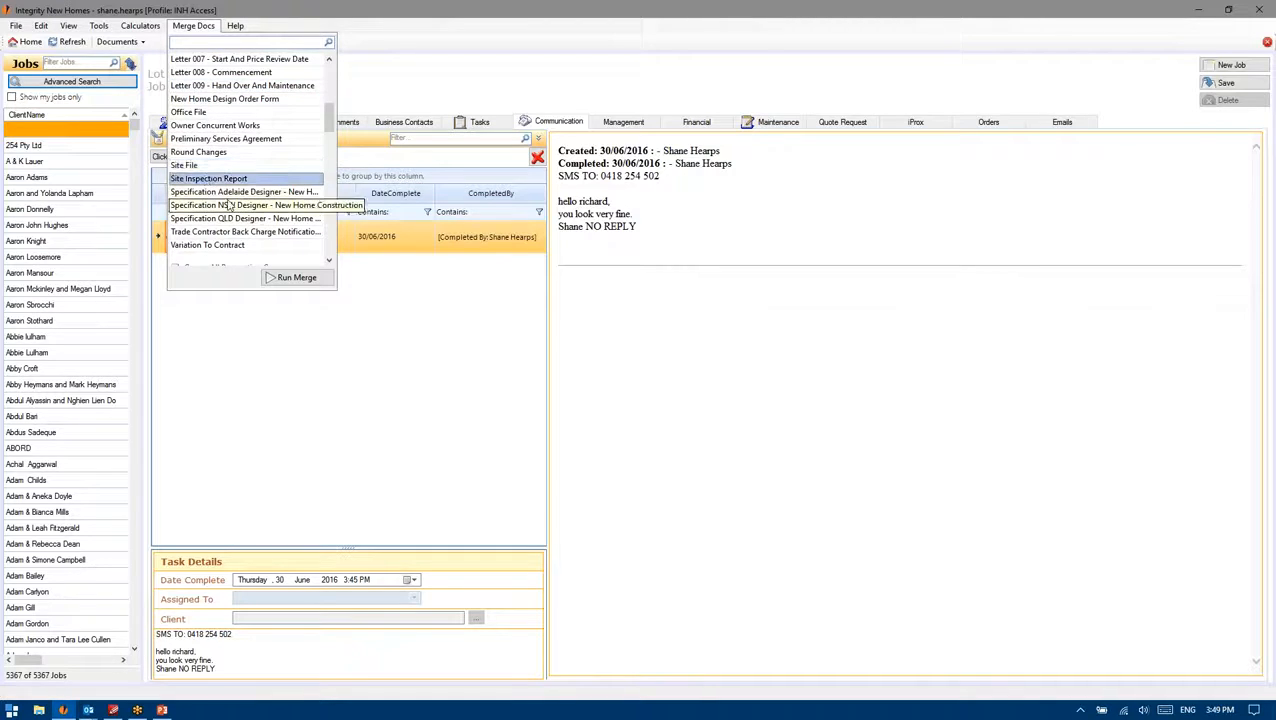
pyautogui.scroll(10, 197, 229)
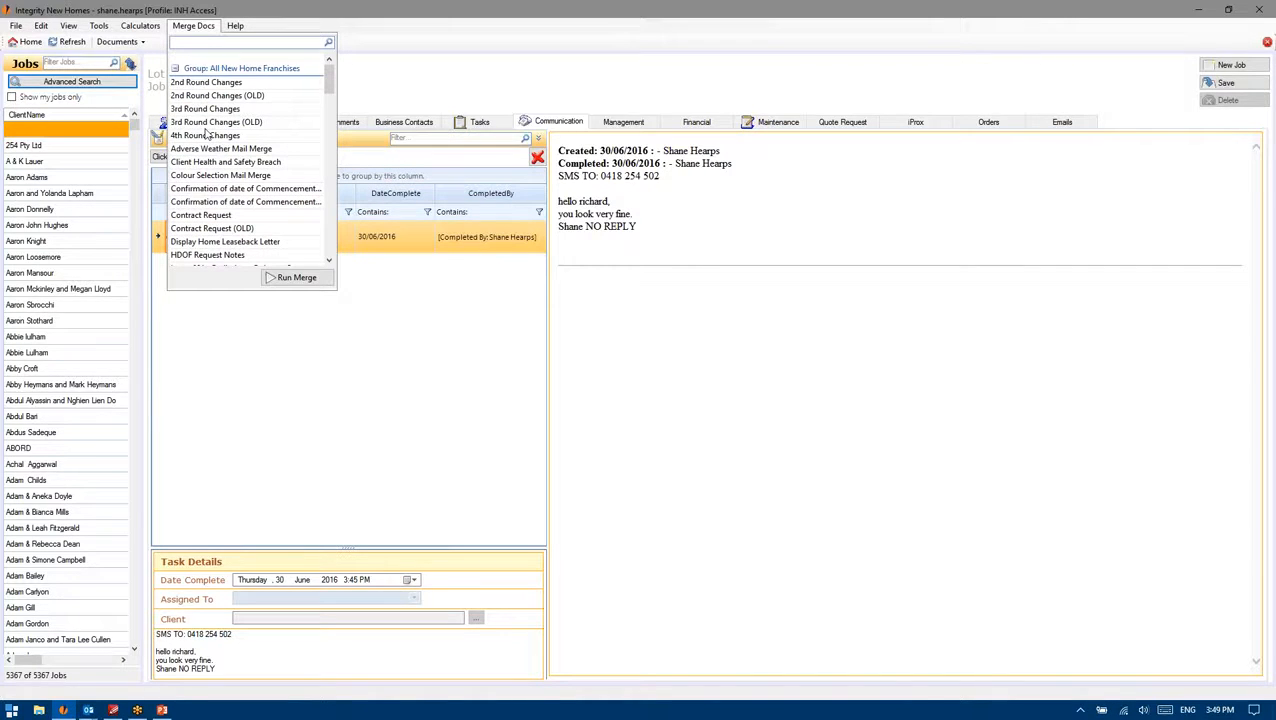
pyautogui.scroll(-1, 241, 135)
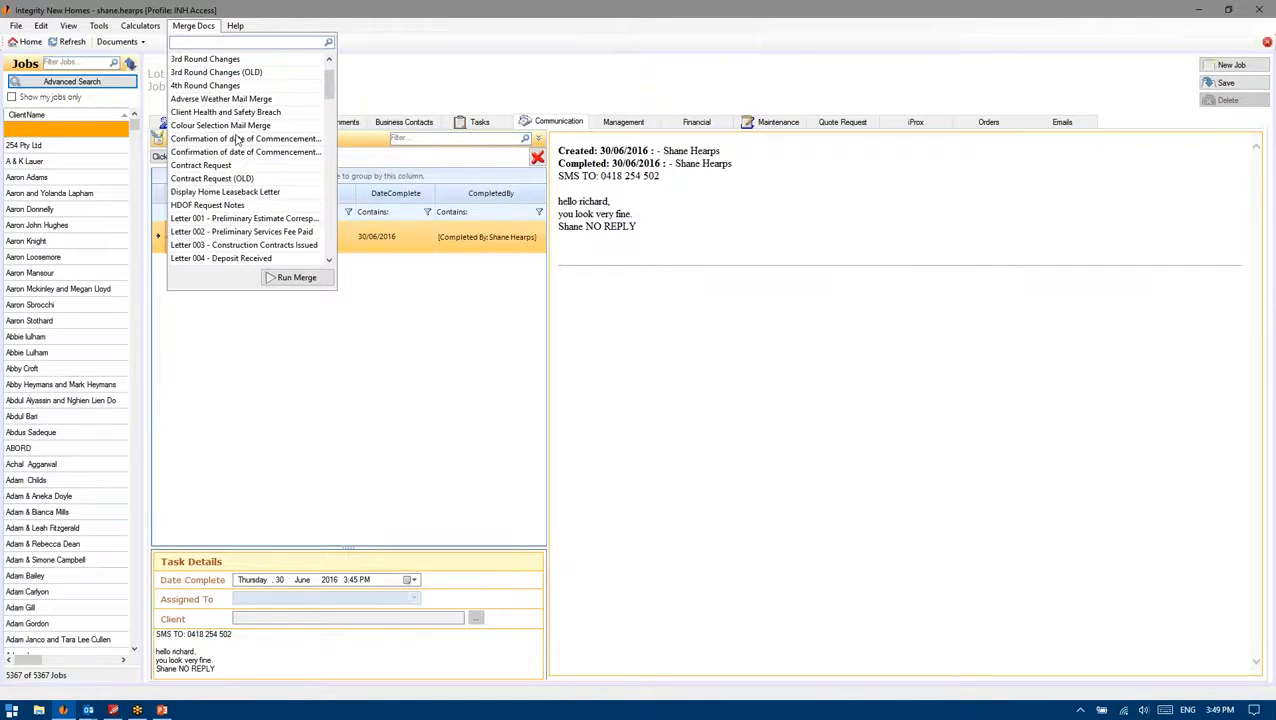
pyautogui.click(117, 41)
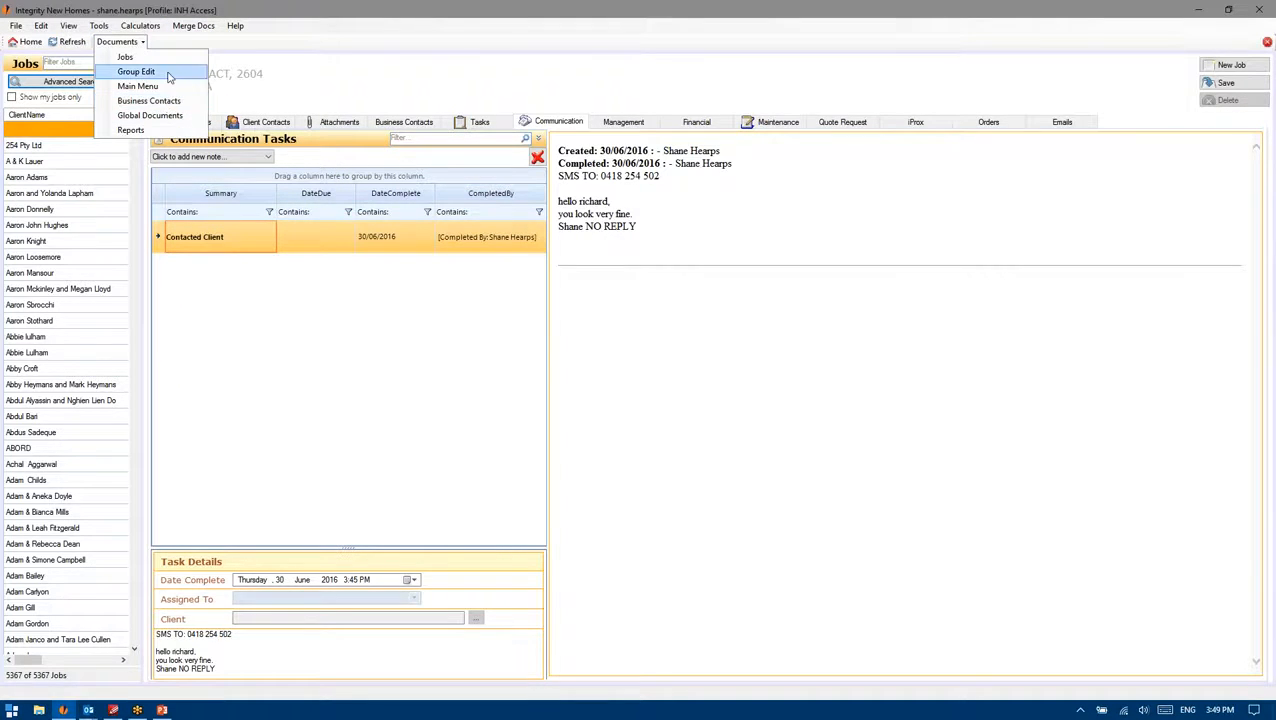
pyautogui.click(167, 72)
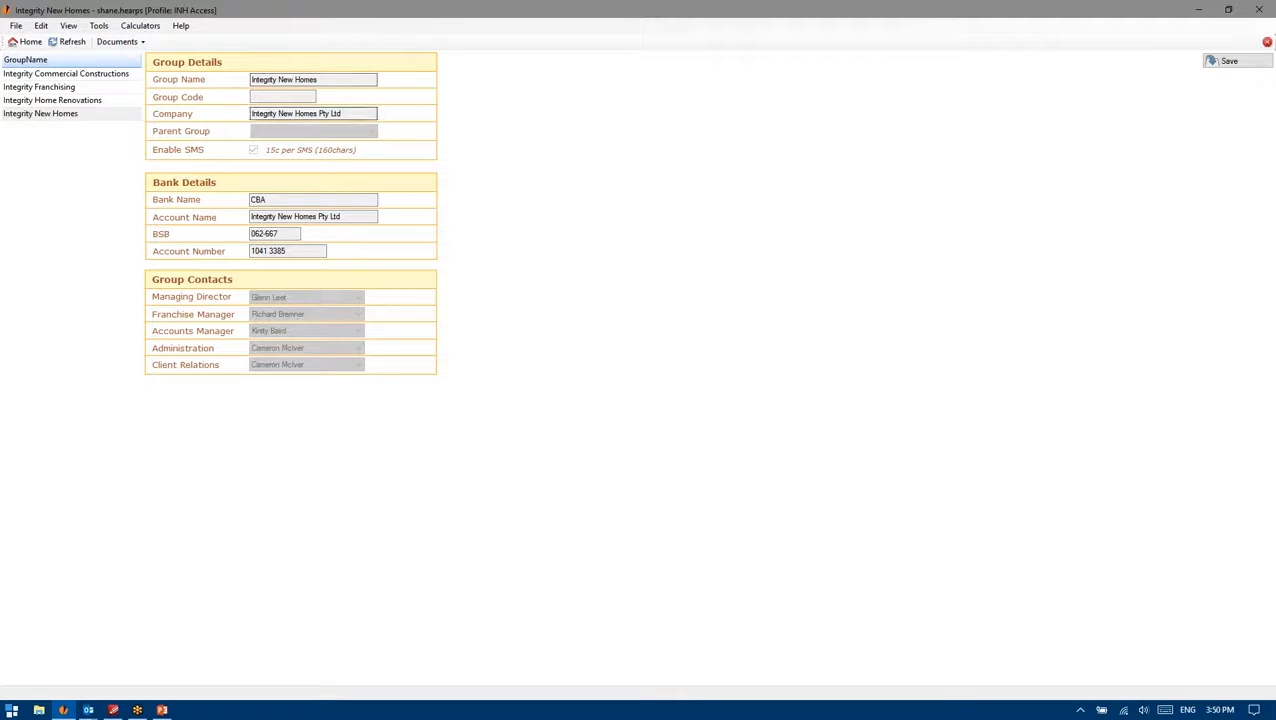
pyautogui.click(133, 43)
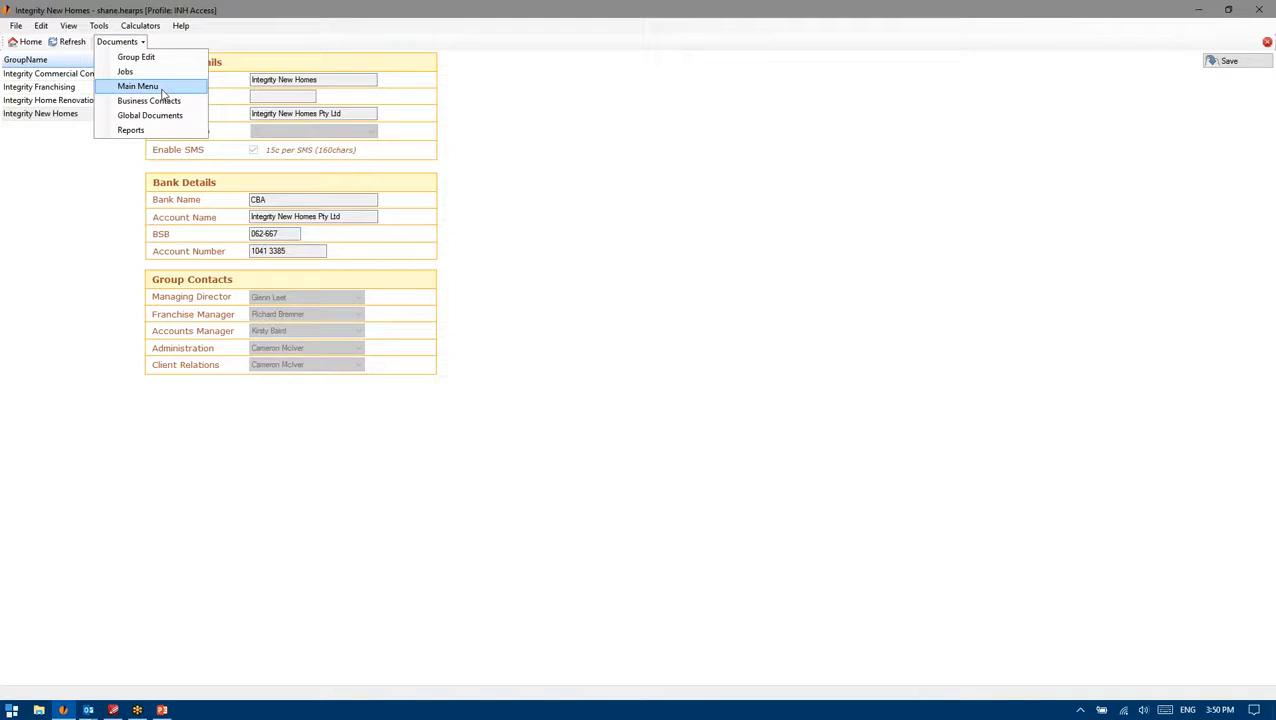
pyautogui.click(135, 44)
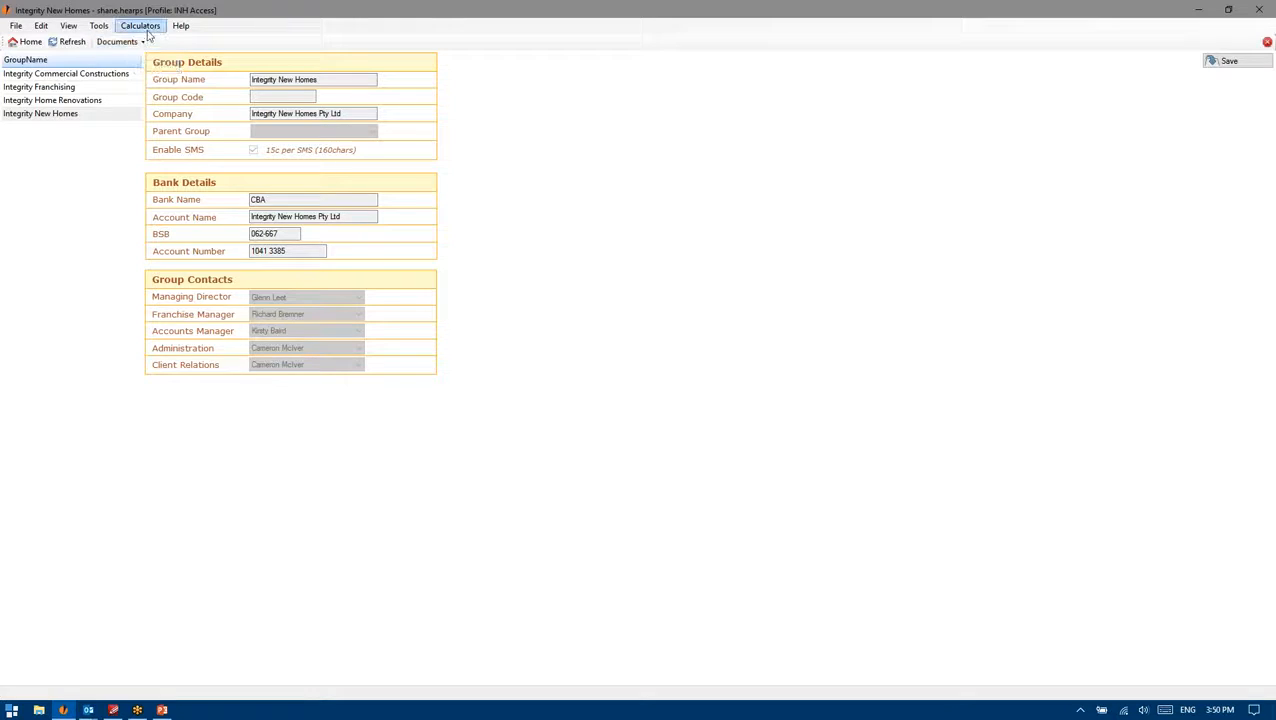
pyautogui.click(133, 42)
pyautogui.click(127, 73)
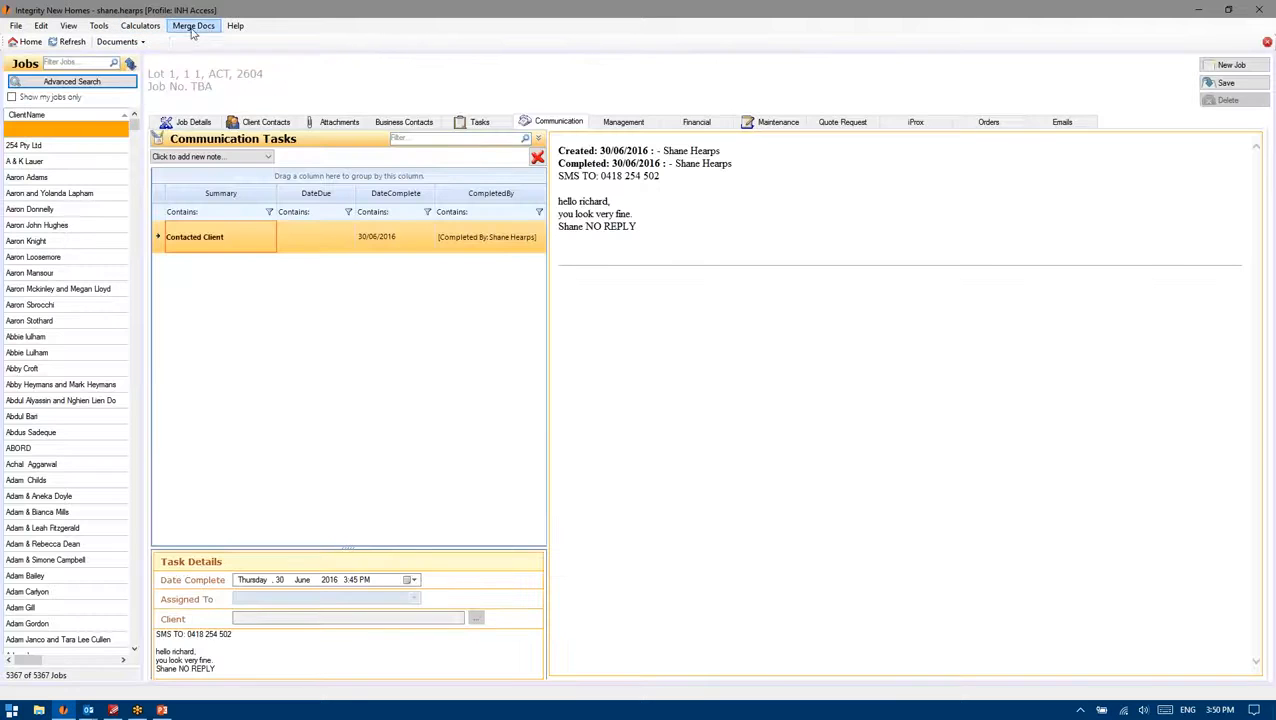
# Step: Filter Merge Docs templates by 'prelim' and pick Letter 001 - Preliminary Estimate Correspondence
pyautogui.click(193, 28)
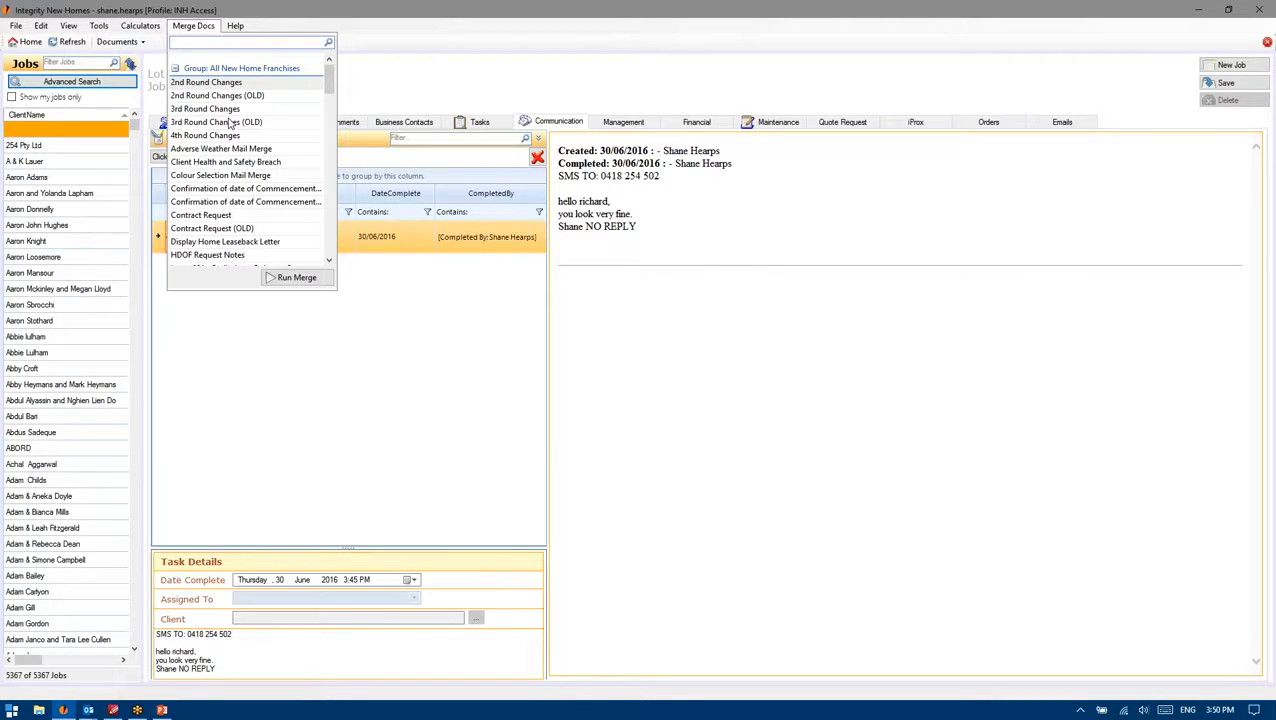
pyautogui.click(272, 43)
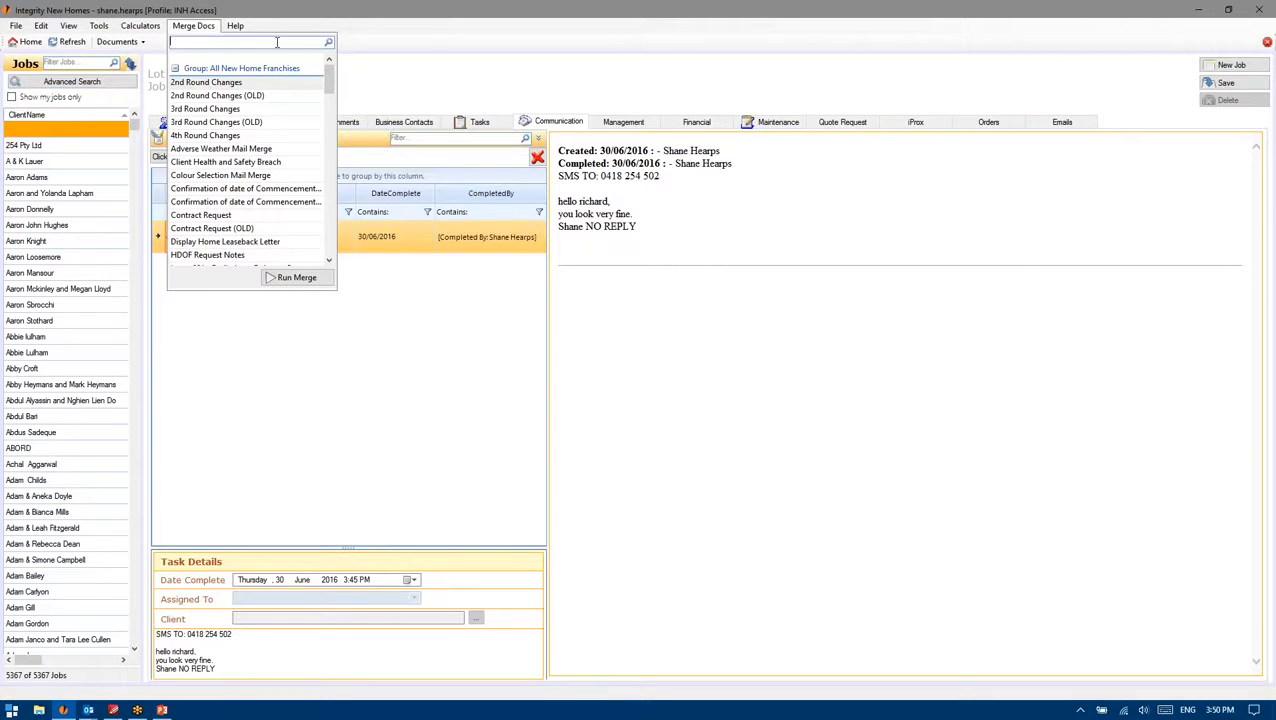
pyautogui.moveTo(333, 68); pyautogui.dragTo(333, 92)
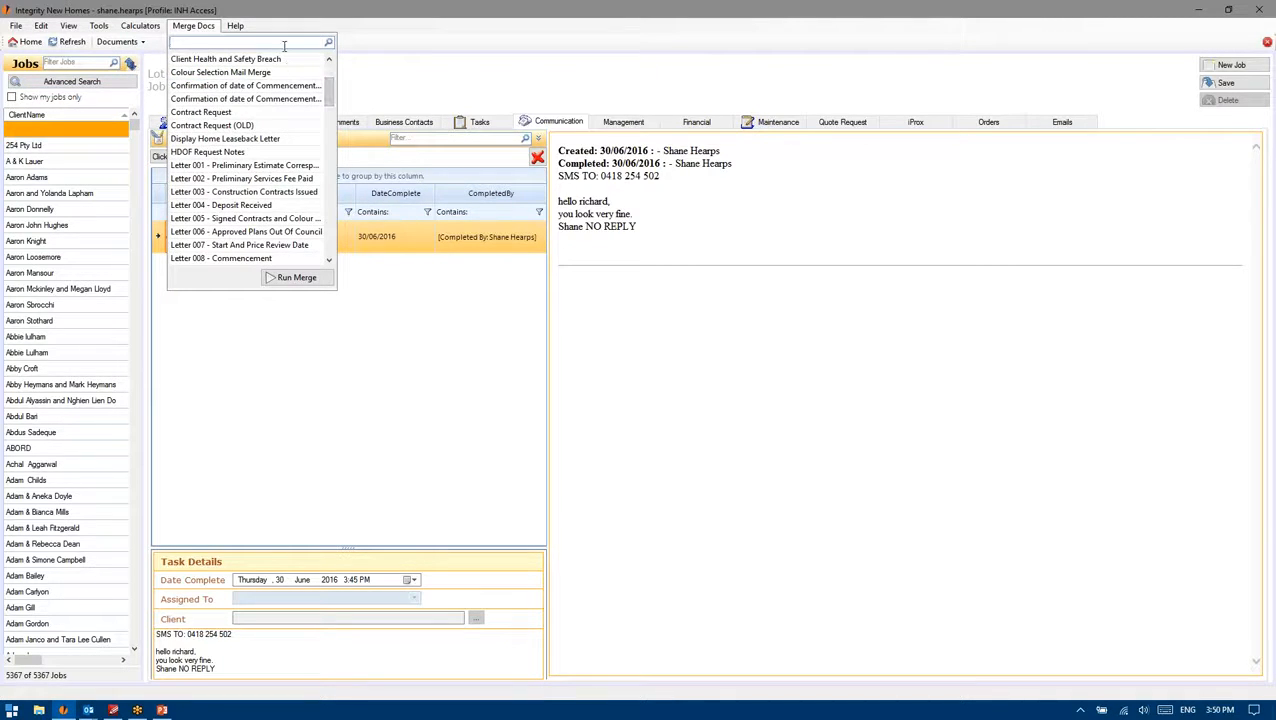
pyautogui.write('prelim')
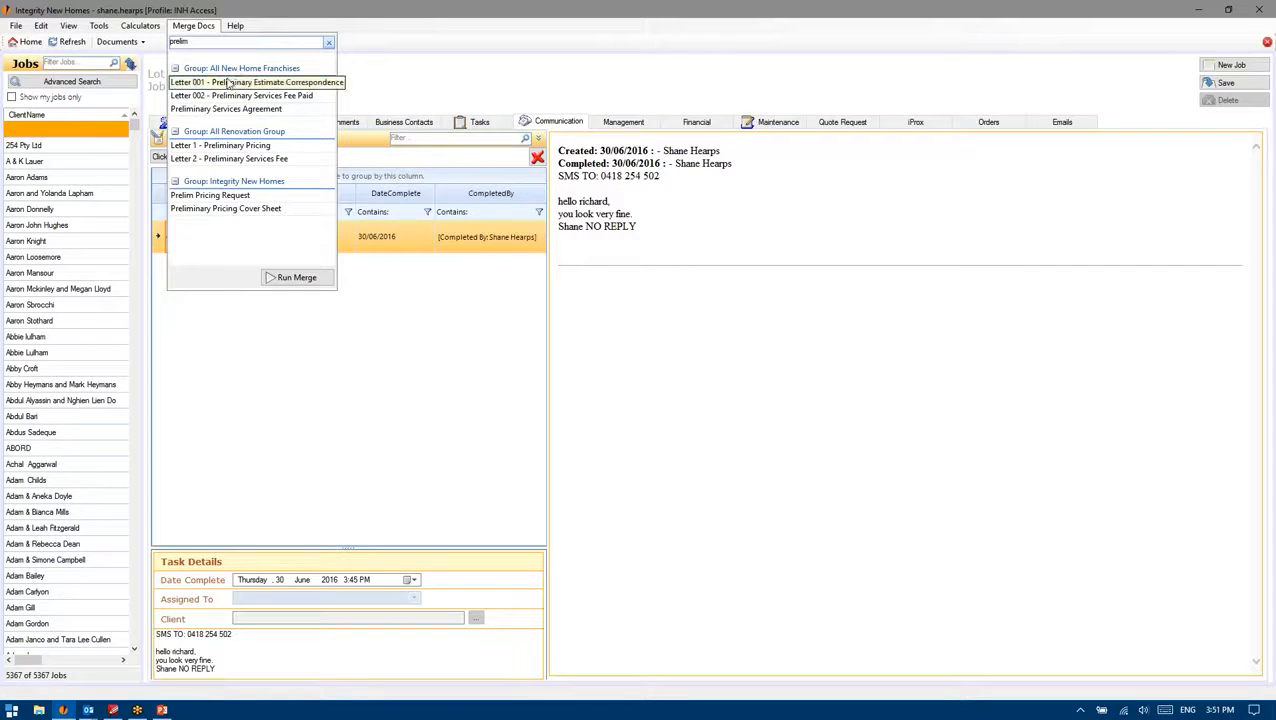
pyautogui.click(228, 84)
pyautogui.click(296, 278)
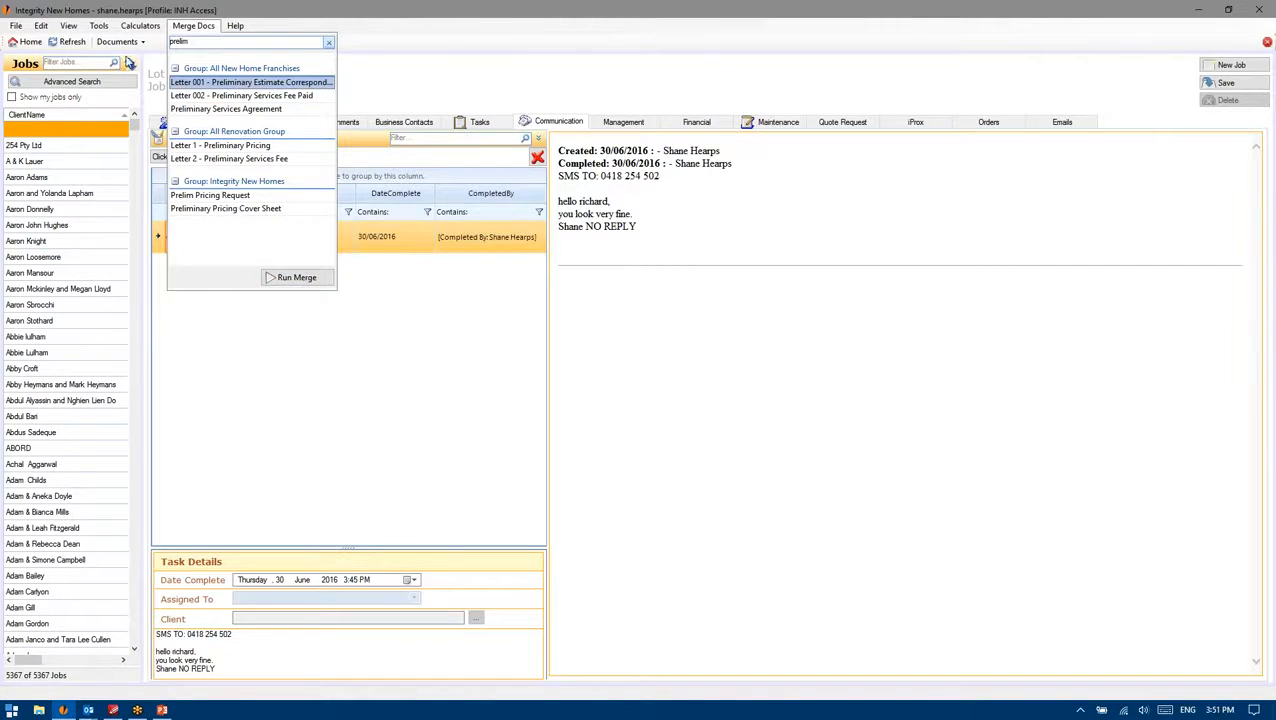
# Step: Find the job by its corrected job number, run the Letter 001 merge, and switch to Word
pyautogui.press('Return')
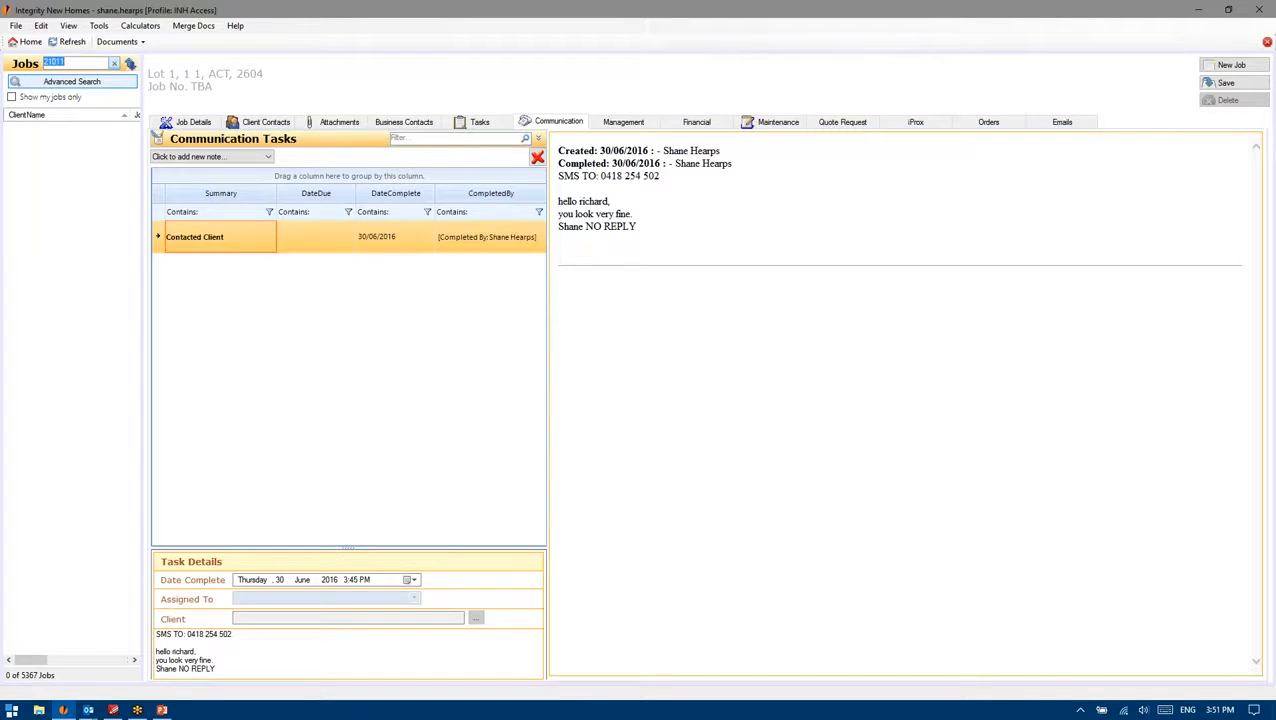
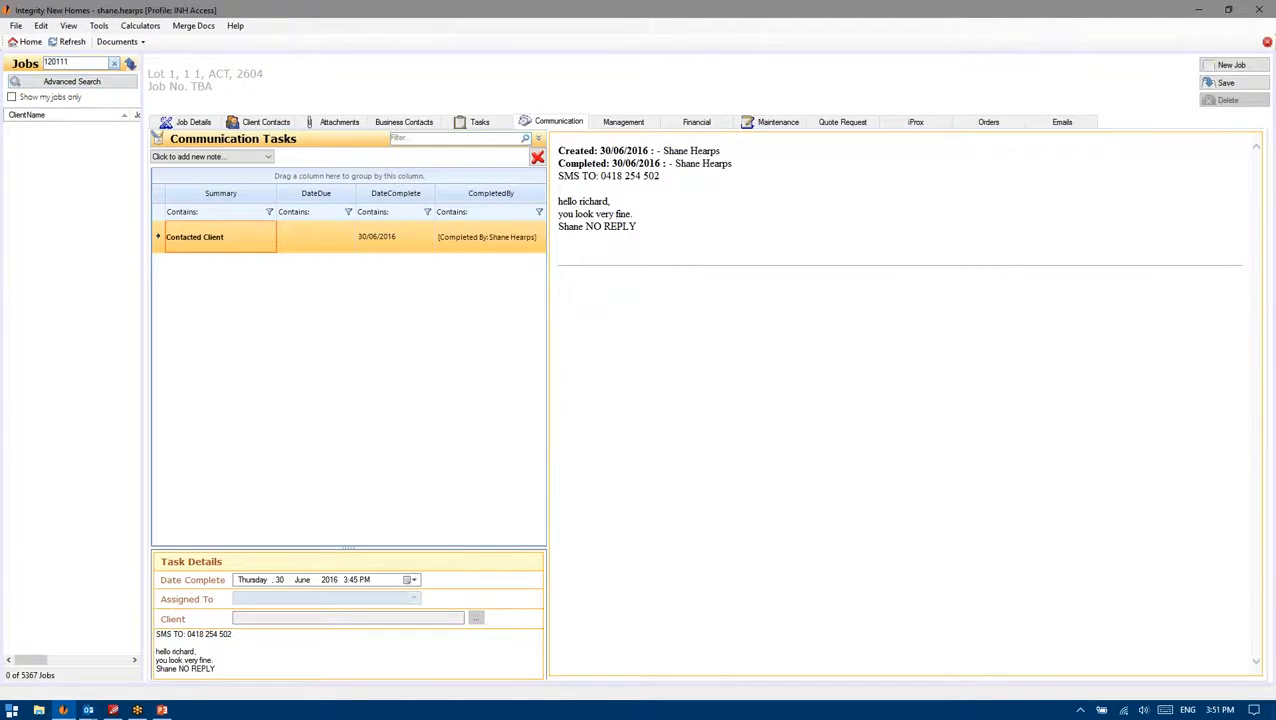
pyautogui.press('Return')
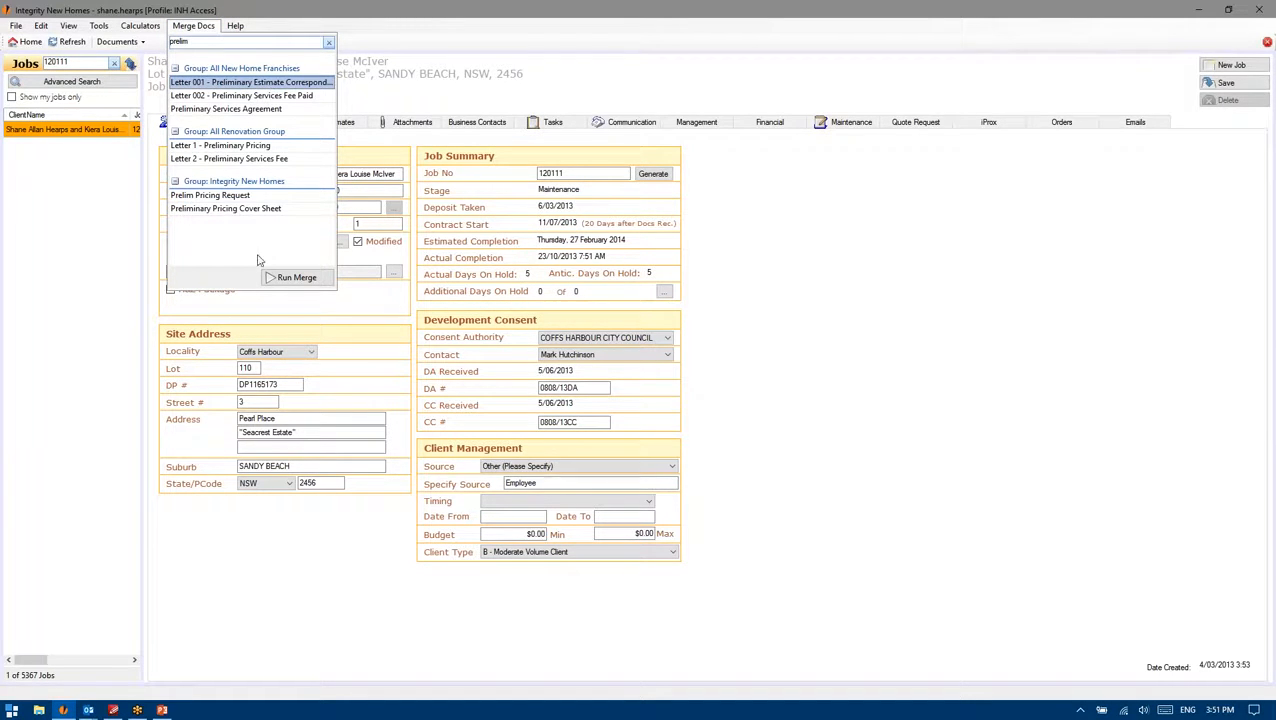
pyautogui.click(284, 278)
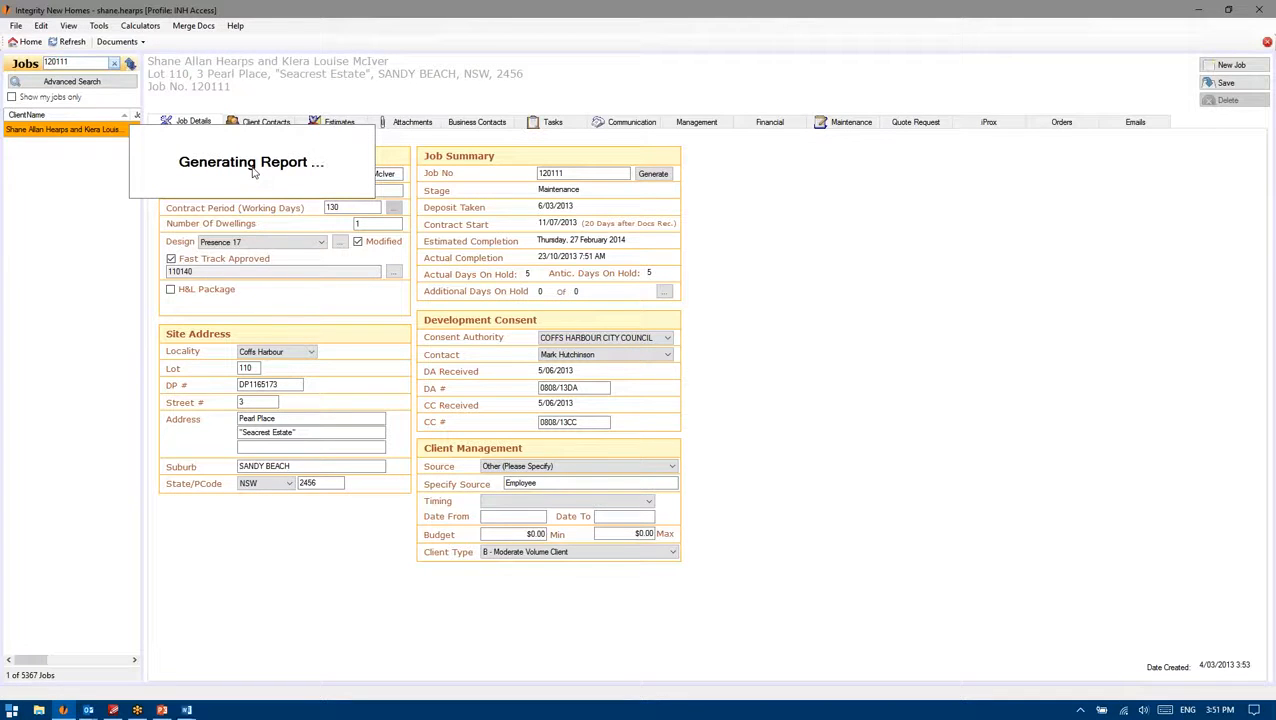
pyautogui.click(186, 710)
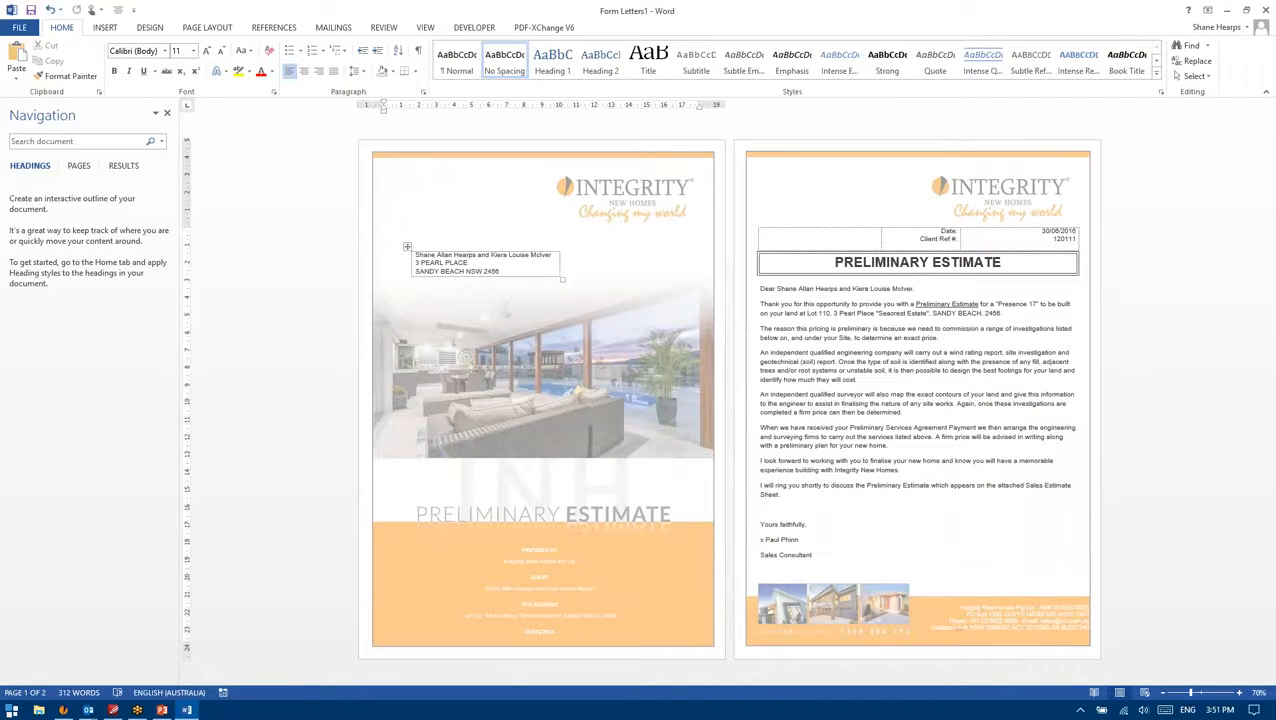
# Step: Scroll through the merged letter, checking the client names, site address and 30/06/2016 date
pyautogui.scroll(1, 979, 507)
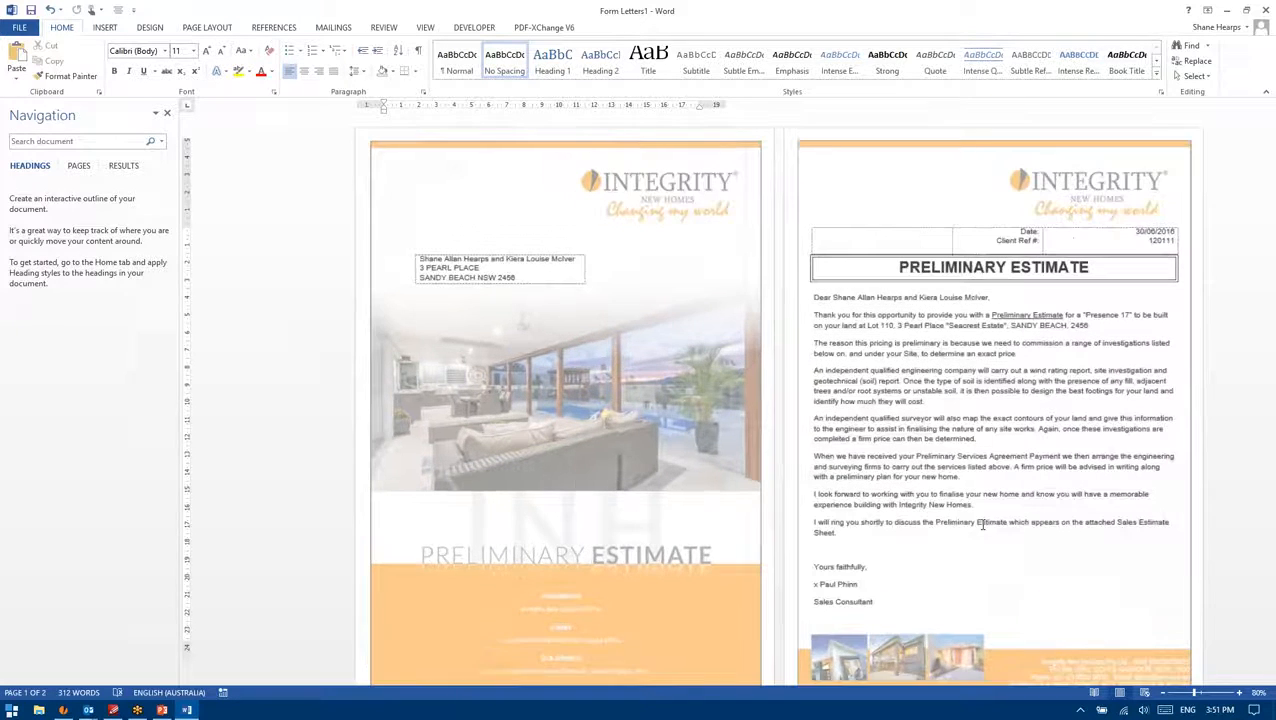
pyautogui.scroll(1, 1003, 370)
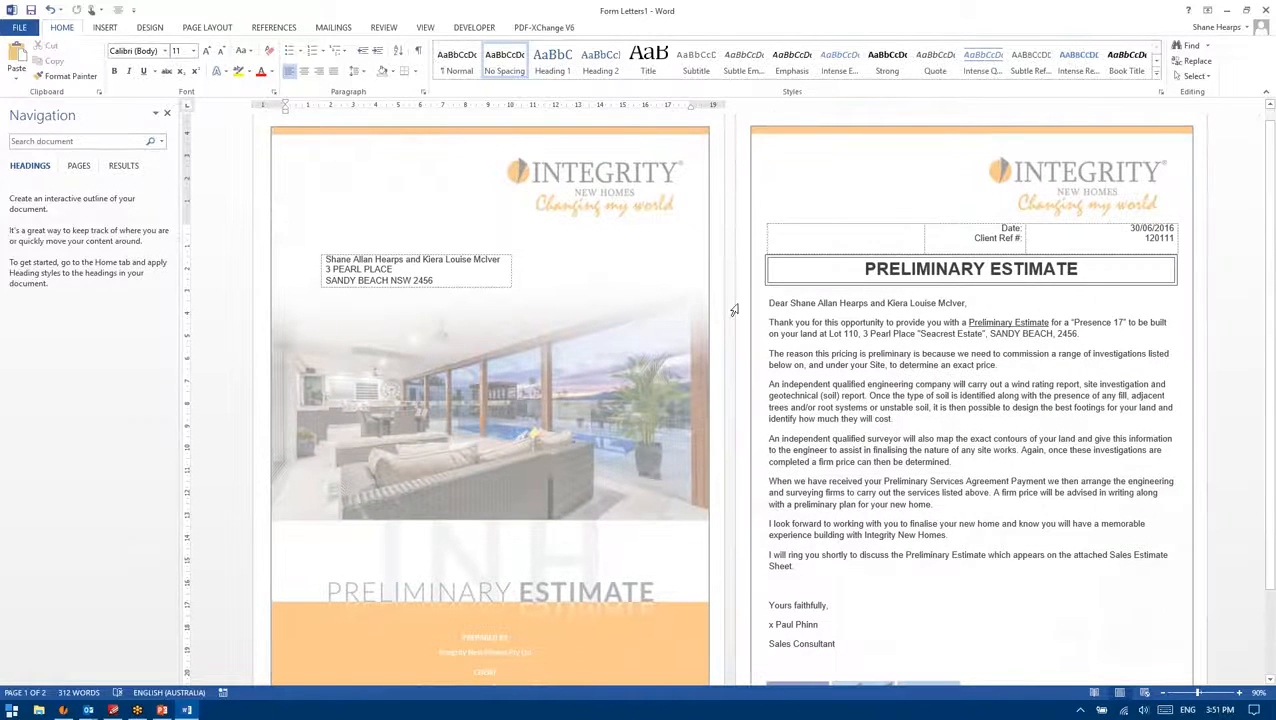
pyautogui.scroll(-3, 416, 262)
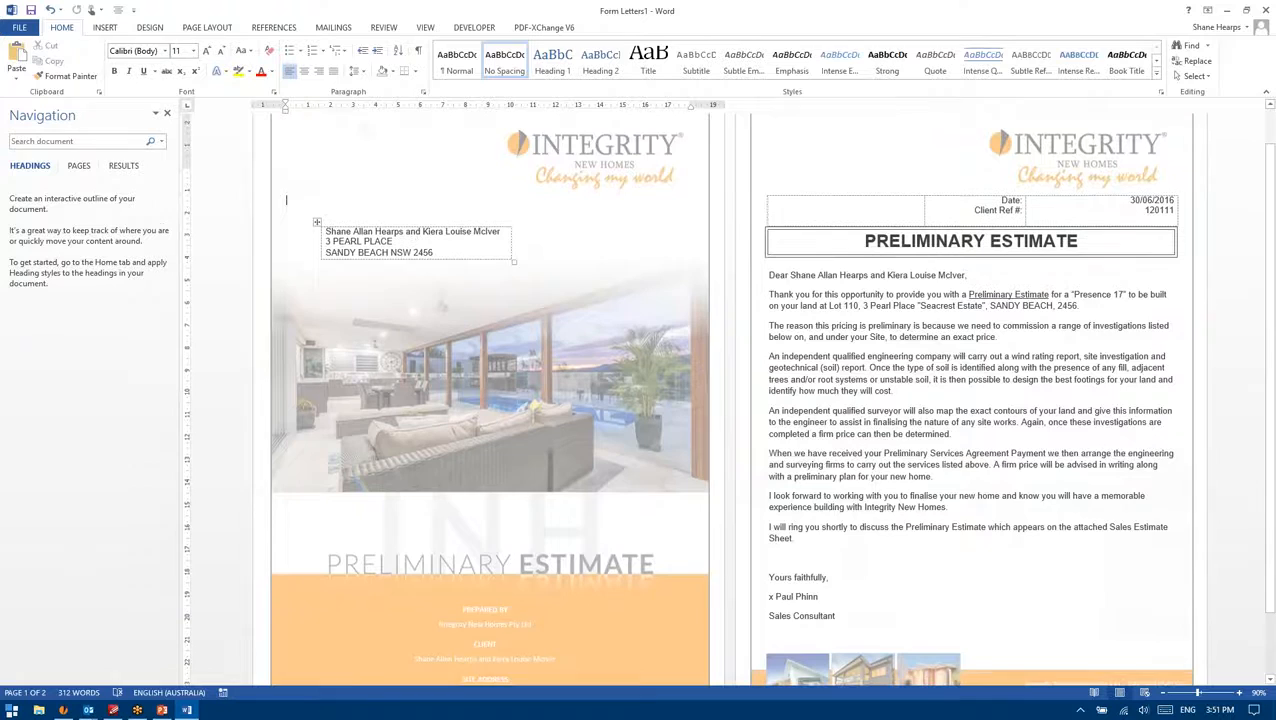
pyautogui.scroll(2, 800, 594)
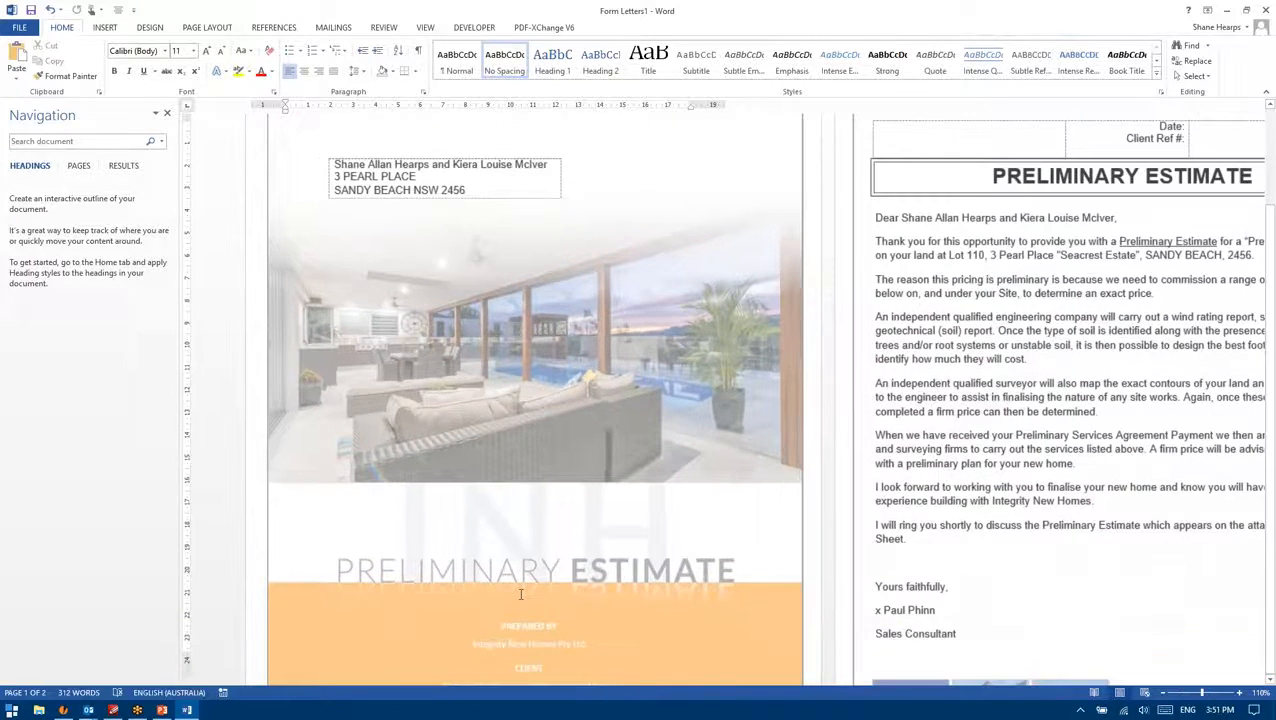
pyautogui.scroll(-3, 800, 594)
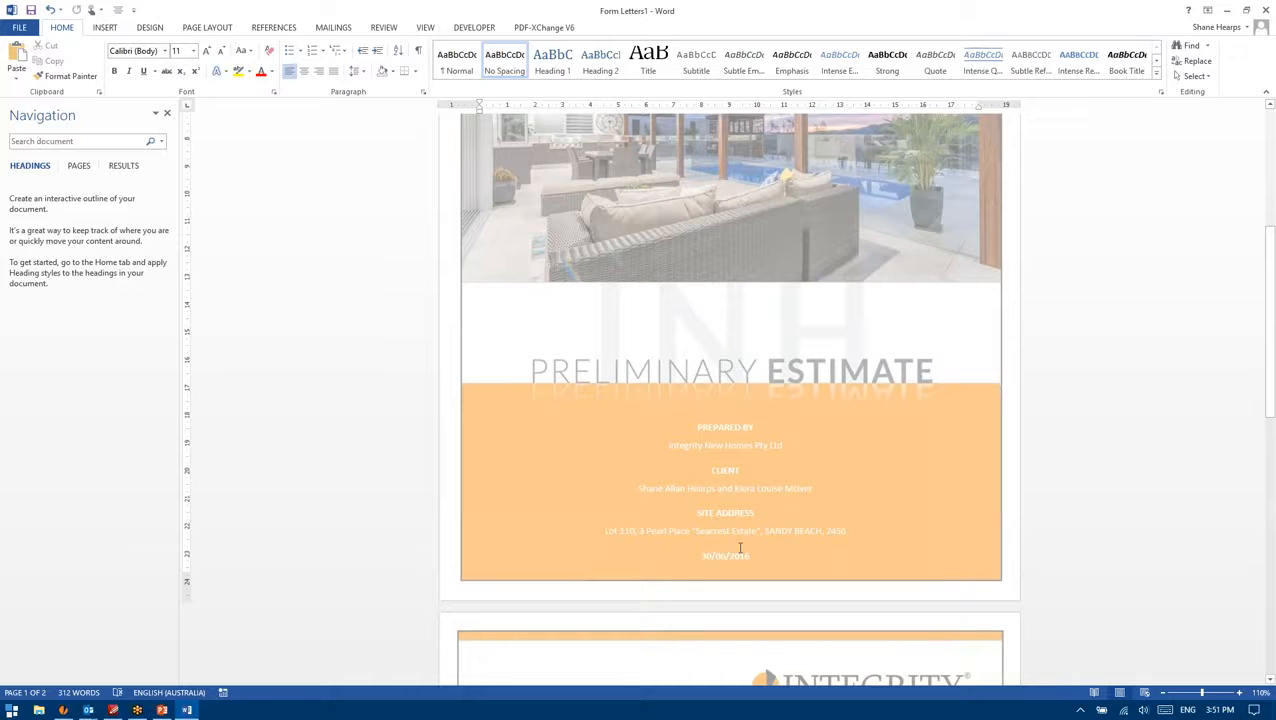
pyautogui.scroll(-2, 758, 370)
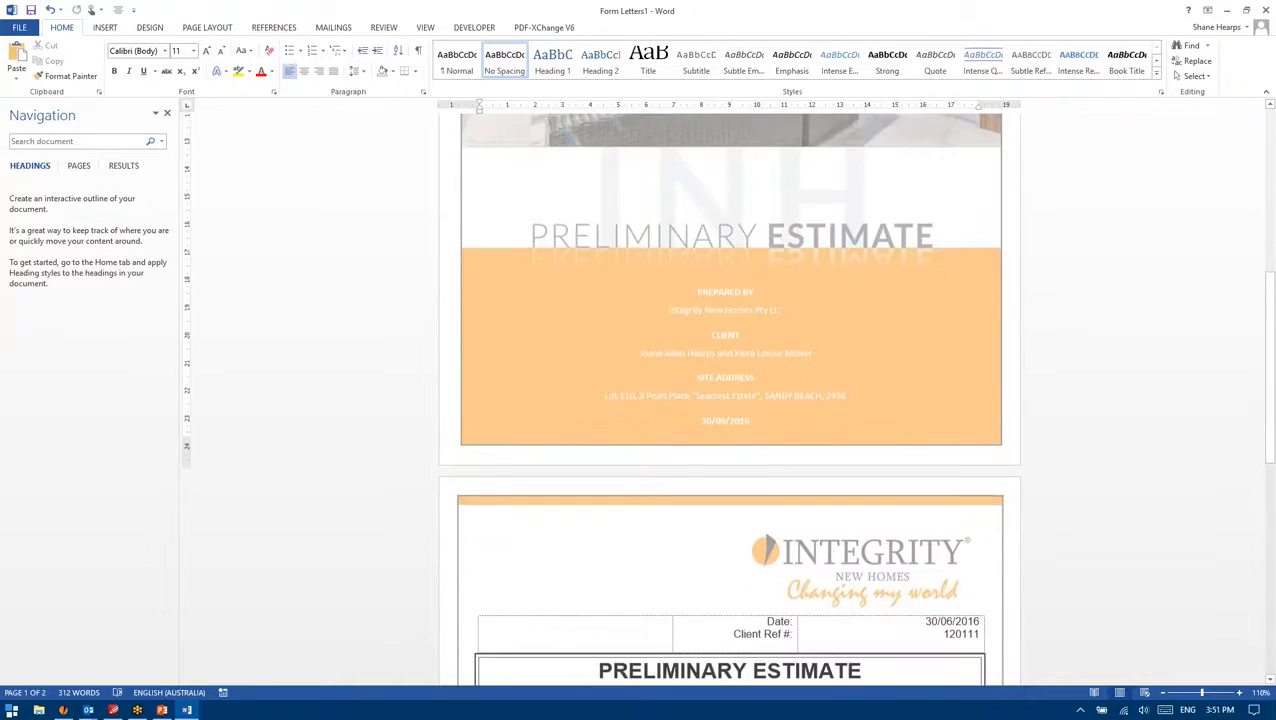
pyautogui.scroll(3, 769, 373)
pyautogui.scroll(-7, 680, 300)
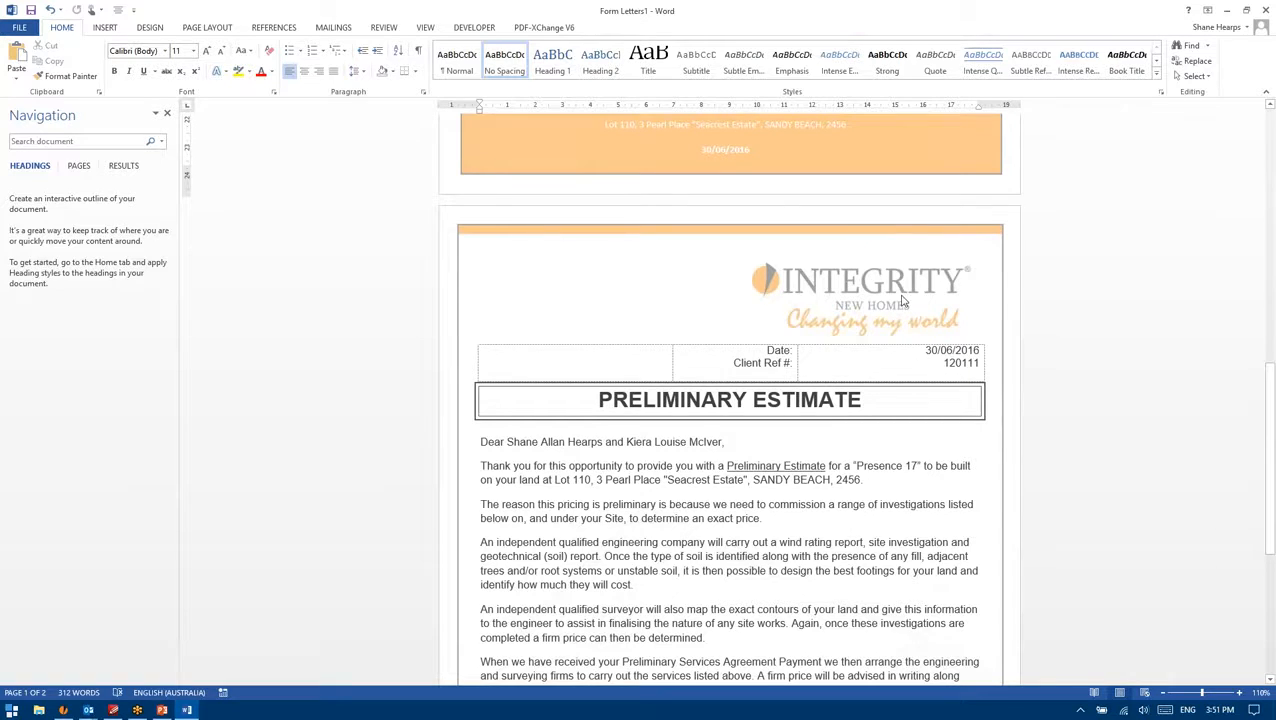
pyautogui.scroll(-7, 600, 400)
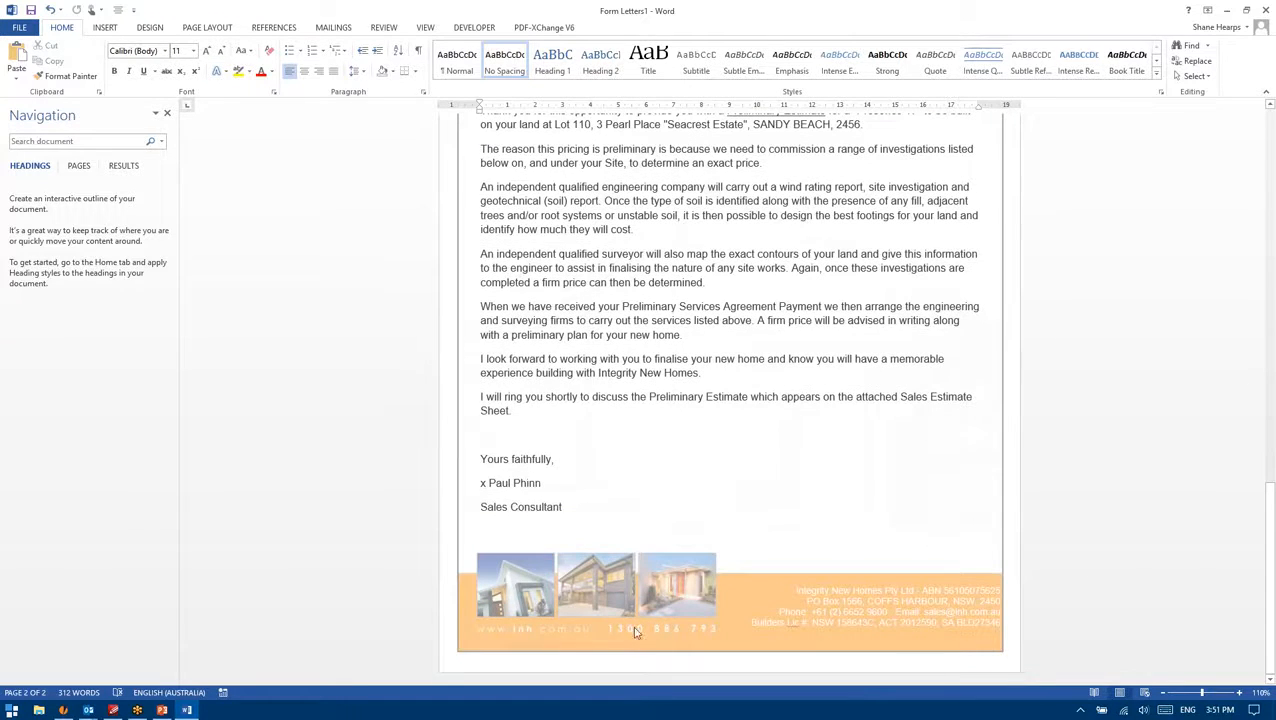
pyautogui.scroll(7, 617, 621)
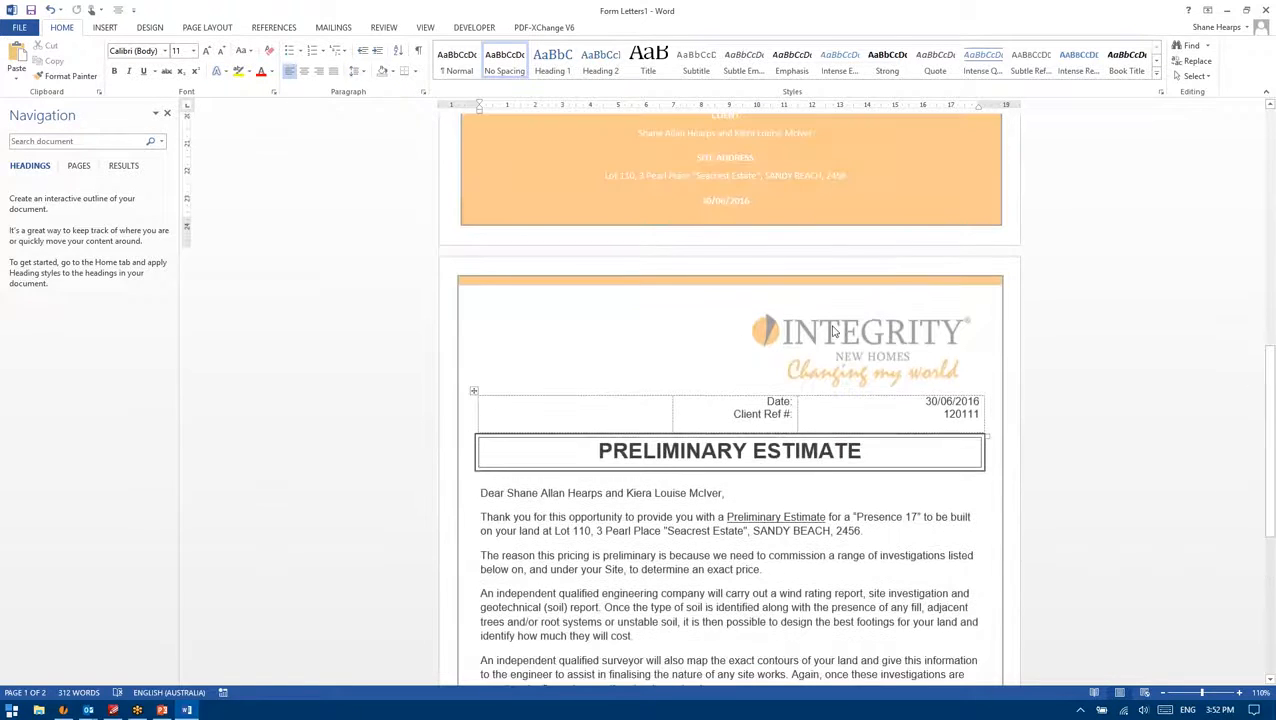
pyautogui.scroll(-4, 806, 368)
pyautogui.scroll(-3, 806, 368)
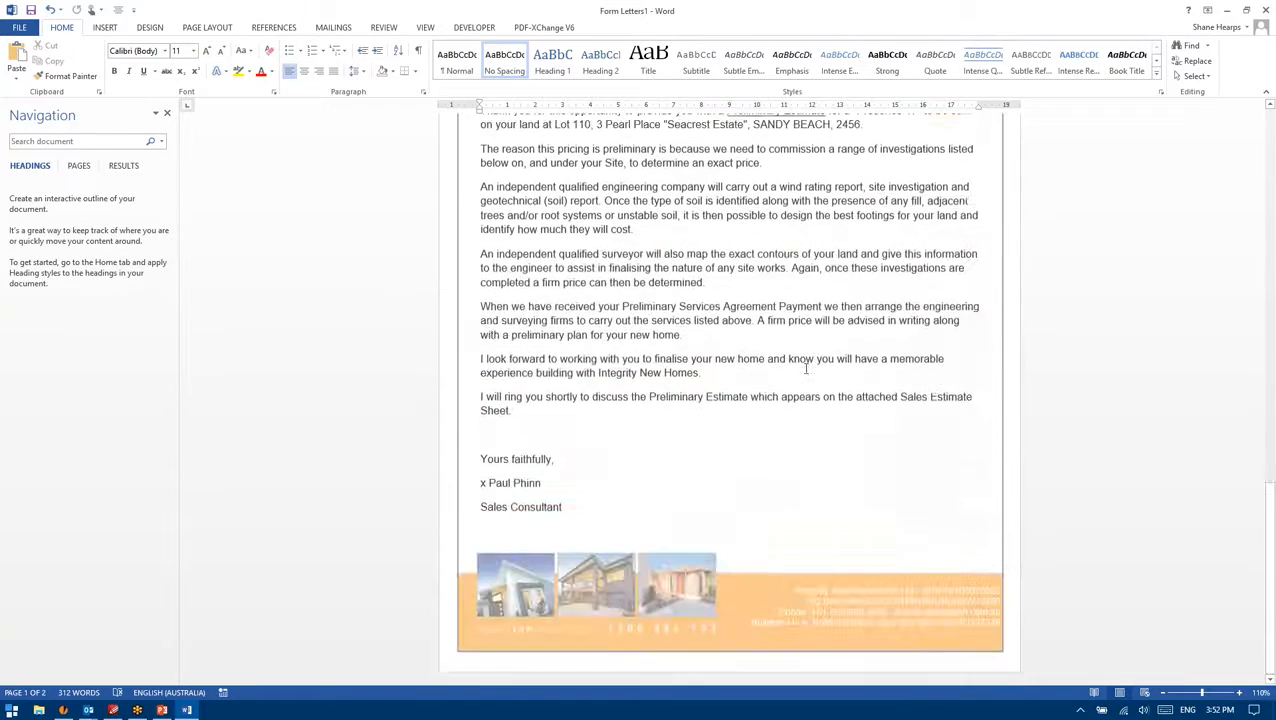
pyautogui.scroll(2, 780, 568)
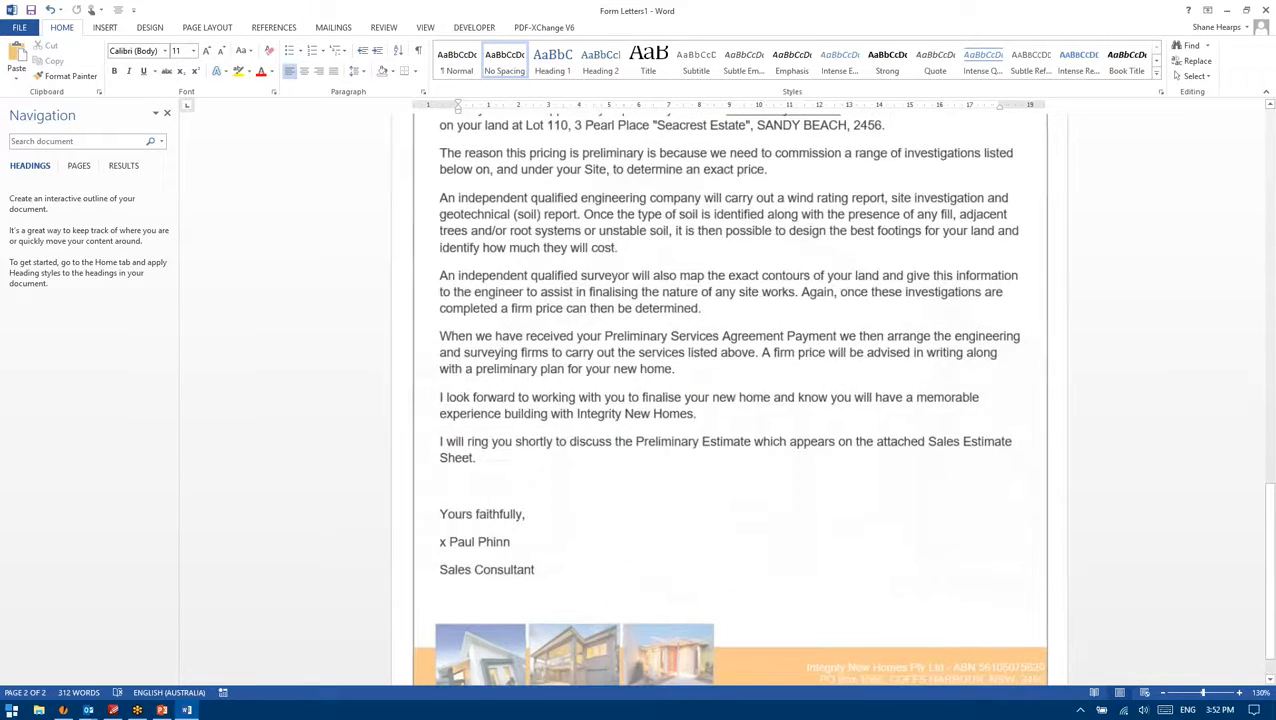
pyautogui.scroll(-2, 776, 400)
pyautogui.scroll(5, 776, 287)
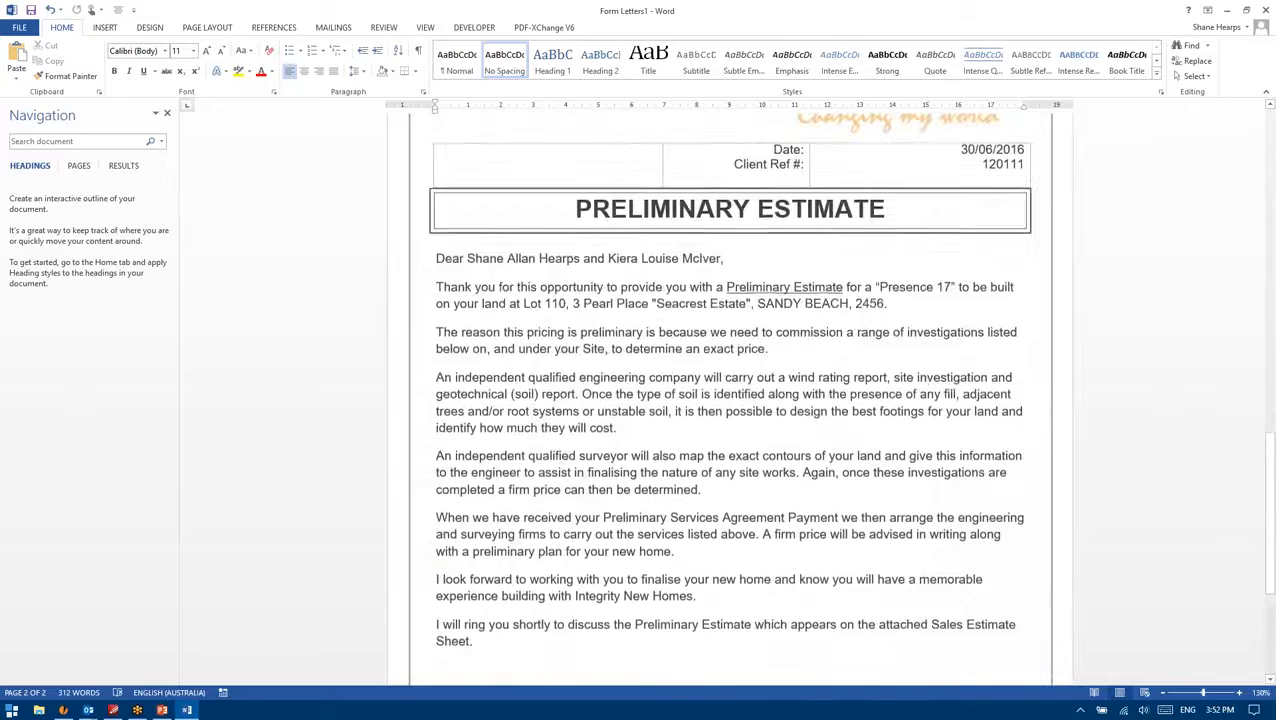
pyautogui.moveTo(824, 291); pyautogui.dragTo(821, 303)
pyautogui.click(793, 360)
# Step: Scroll down to the page footer and open it for editing
pyautogui.scroll(-2, 792, 376)
pyautogui.scroll(-1, 793, 376)
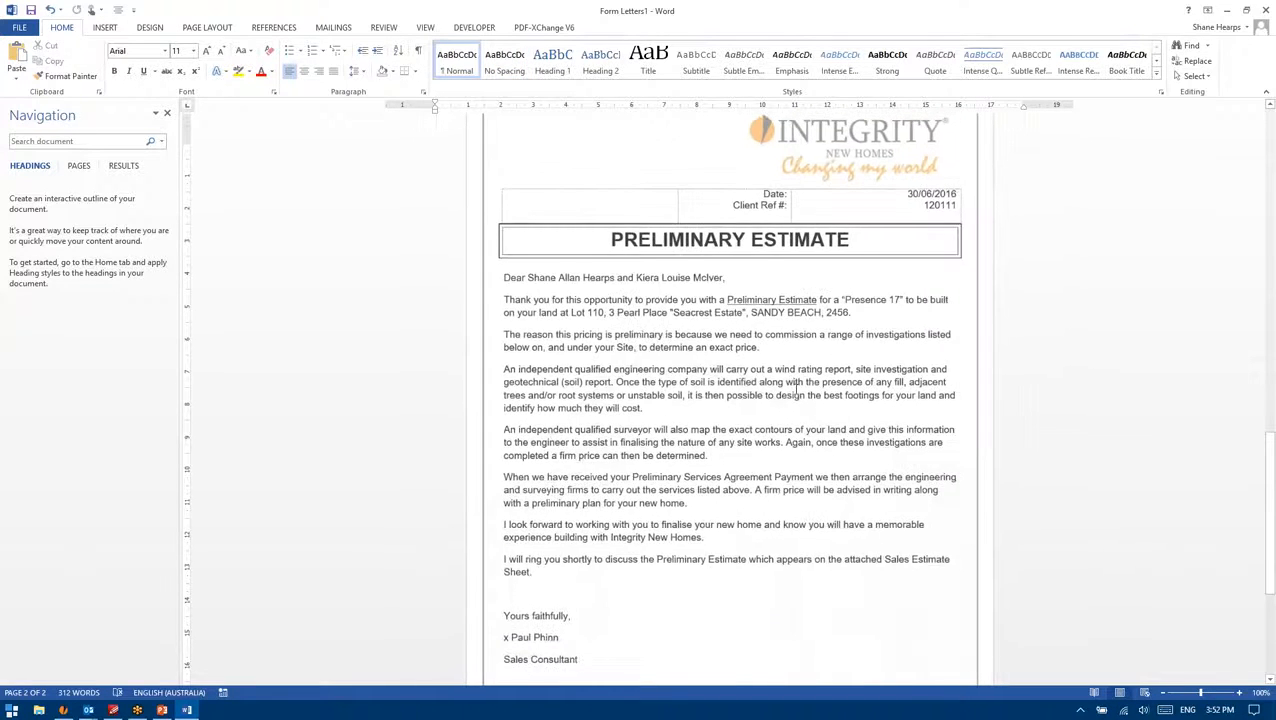
pyautogui.scroll(-3, 843, 490)
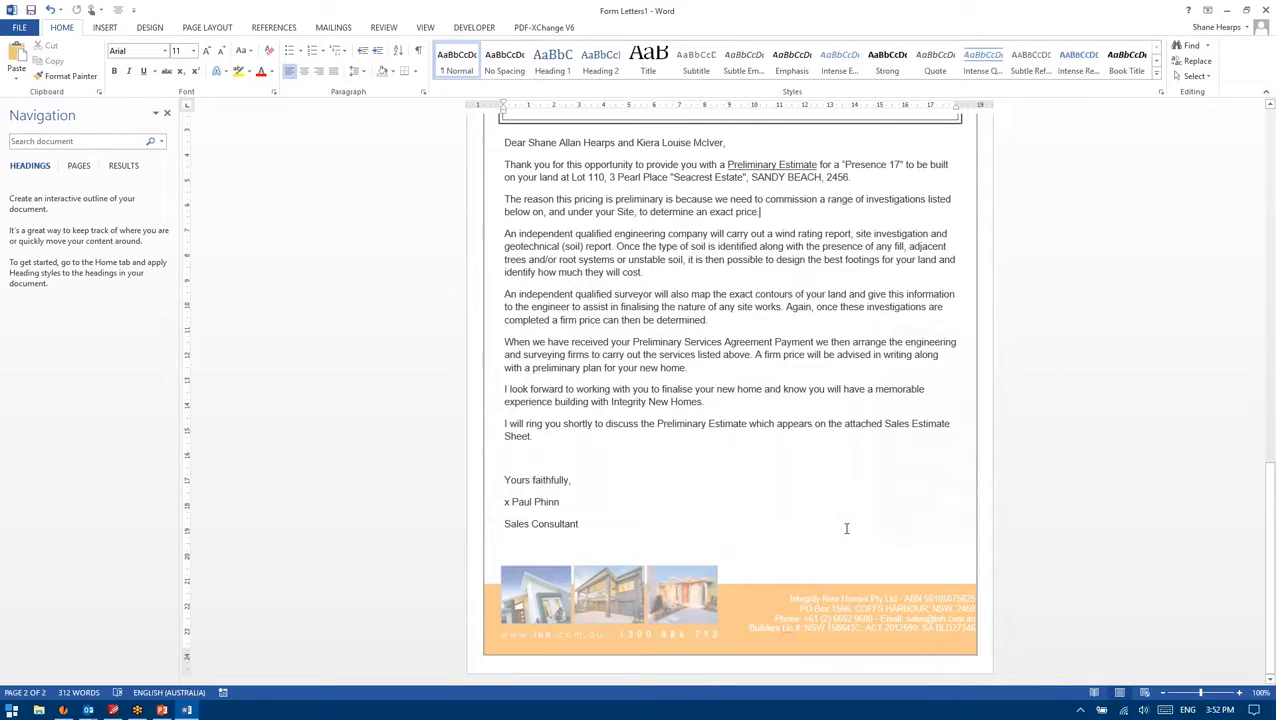
pyautogui.scroll(3, 840, 516)
pyautogui.scroll(-3, 833, 519)
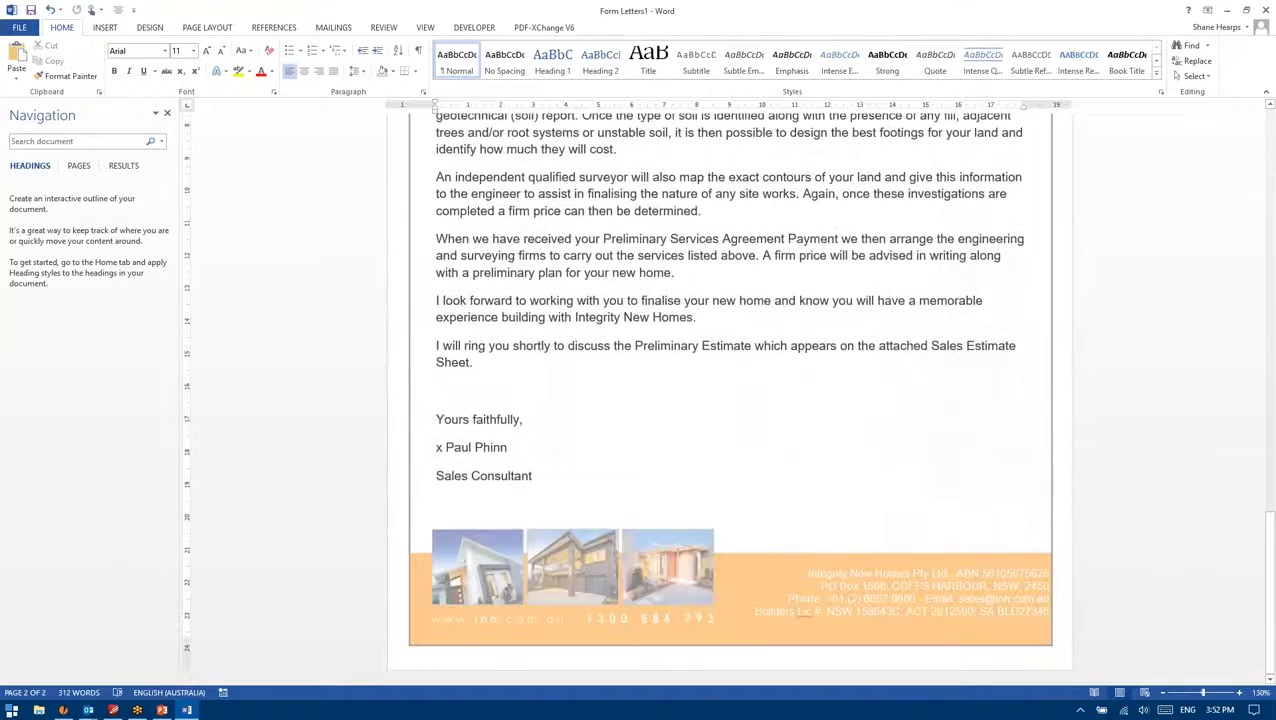
pyautogui.scroll(2, 970, 611)
pyautogui.scroll(-2, 945, 596)
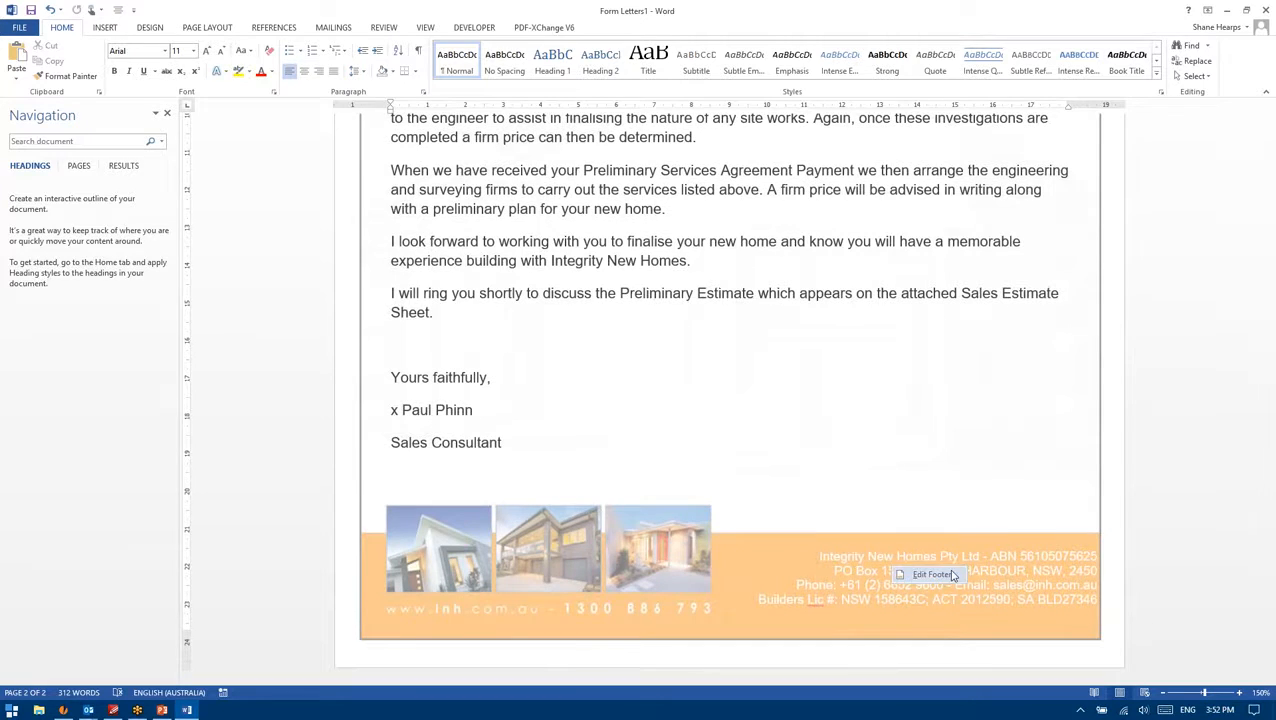
pyautogui.doubleClick(856, 557)
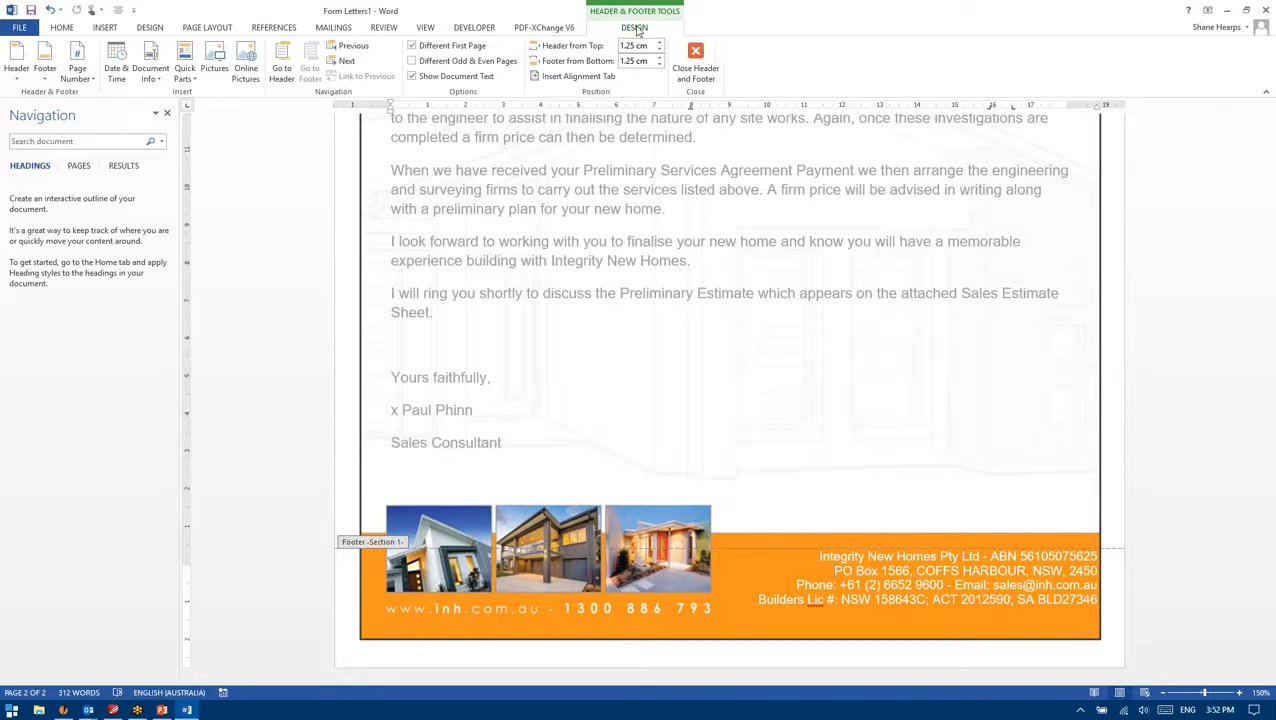
pyautogui.click(695, 58)
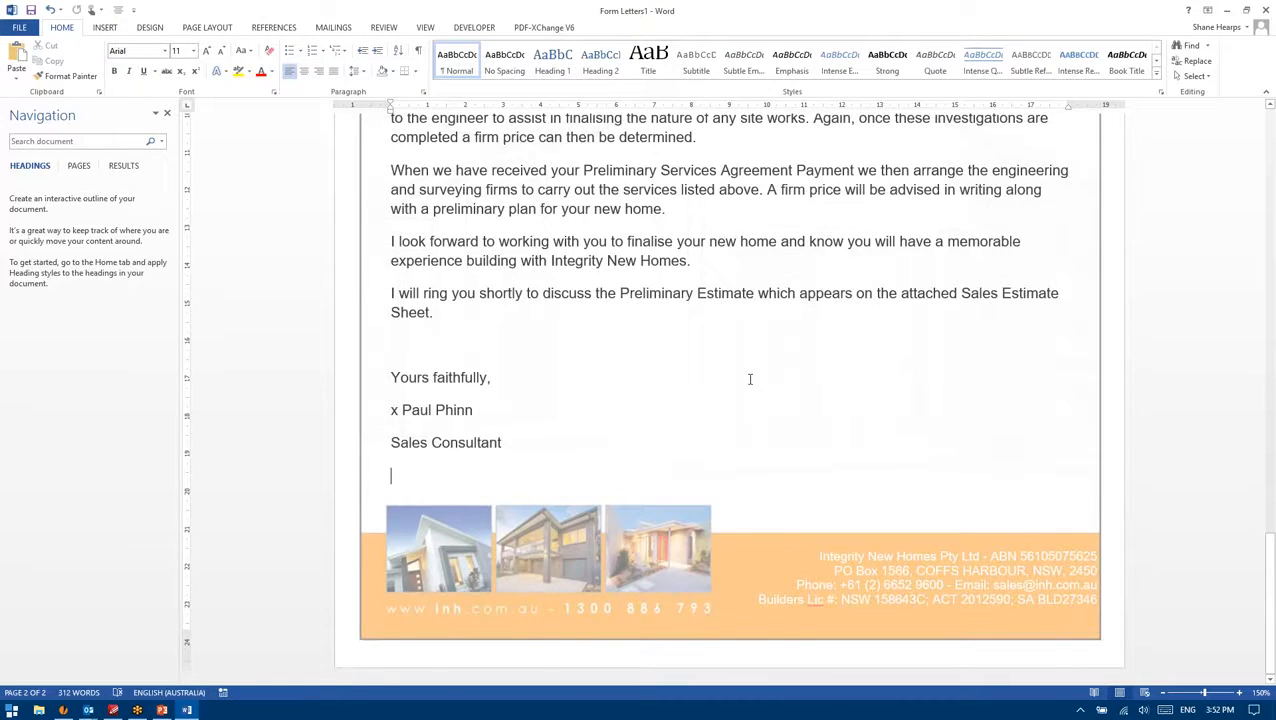
pyautogui.scroll(5, 749, 376)
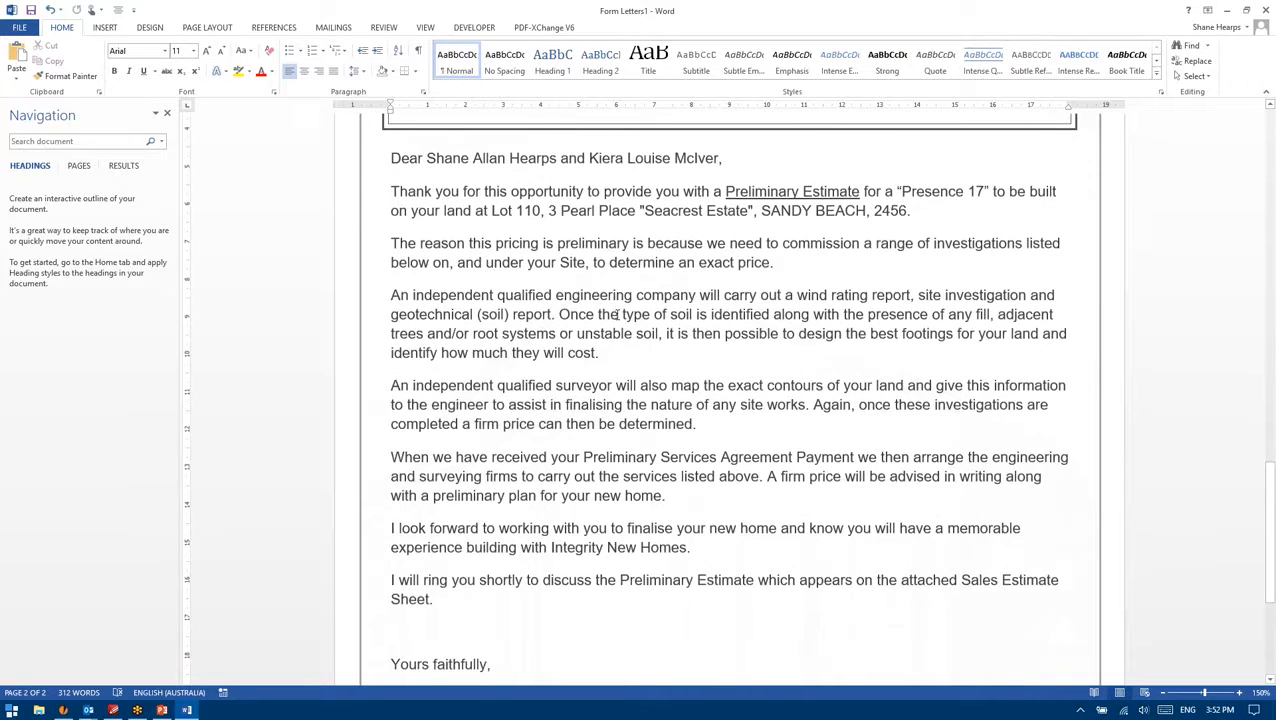
# Step: Verify the merged greeting names, house design Presence 17 and site address in the letter
pyautogui.scroll(-5, 615, 310)
pyautogui.scroll(9, 620, 340)
pyautogui.scroll(5, 622, 356)
pyautogui.scroll(-13, 622, 356)
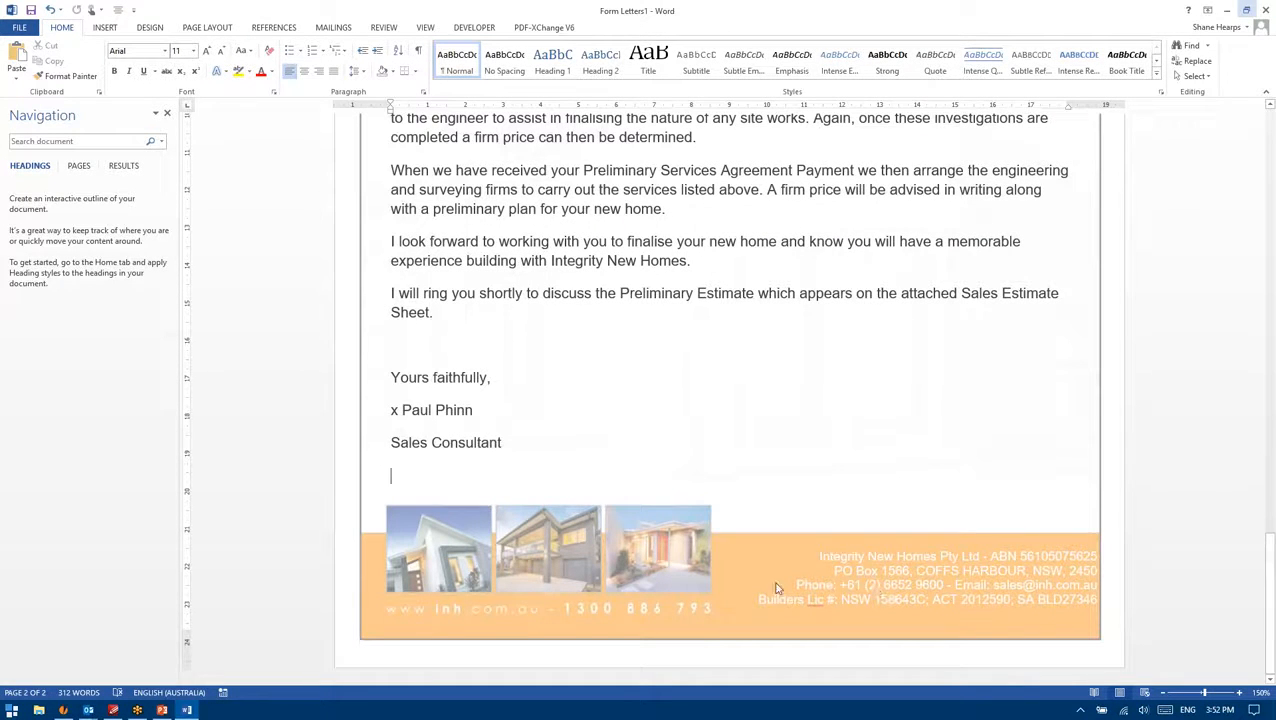
pyautogui.scroll(10, 775, 590)
pyautogui.scroll(5, 746, 607)
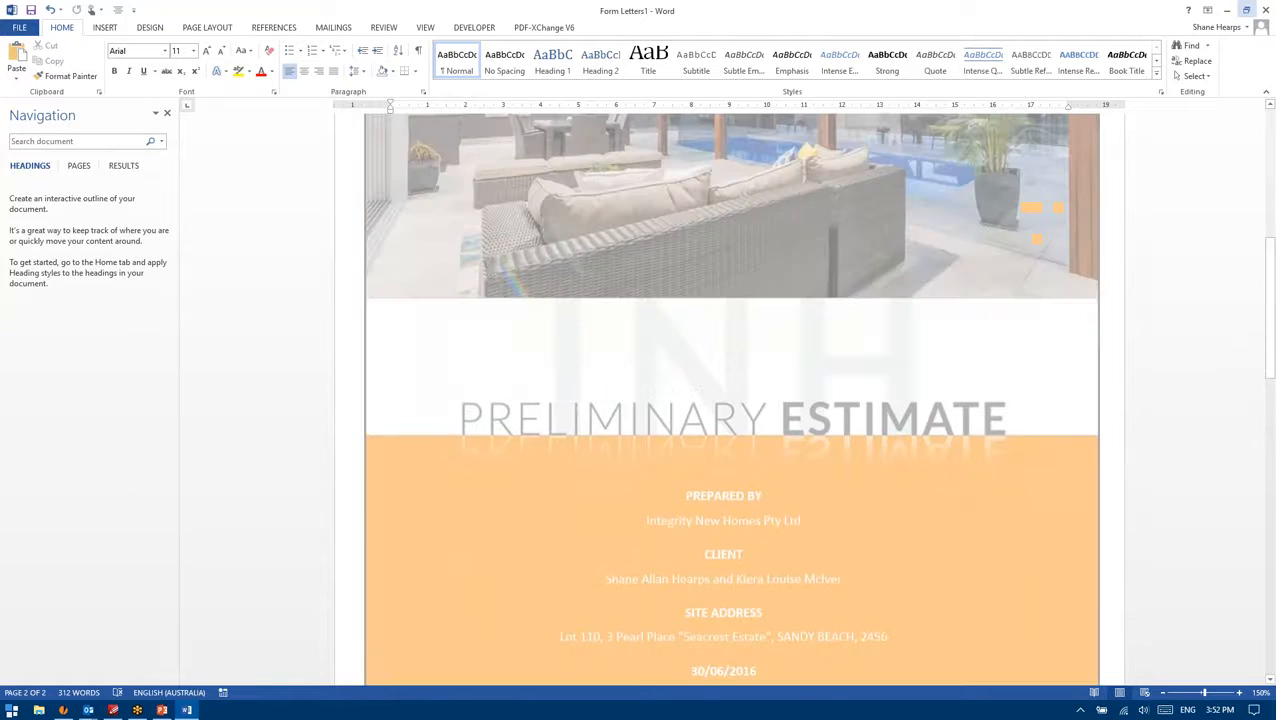
pyautogui.keyDown('ctrl'); pyautogui.scroll(-3, 716, 407); pyautogui.keyUp('ctrl')
pyautogui.keyDown('ctrl'); pyautogui.scroll(-2, 716, 407); pyautogui.keyUp('ctrl')
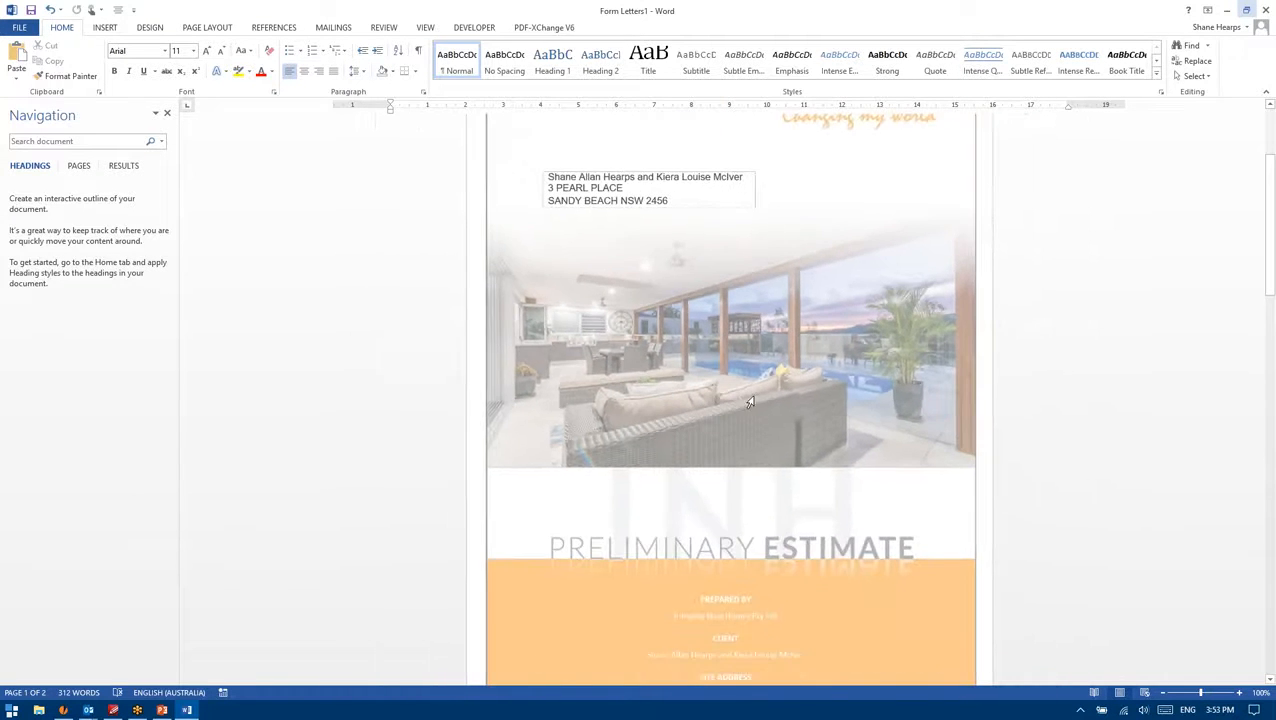
pyautogui.scroll(-3, 746, 413)
pyautogui.scroll(-6, 760, 418)
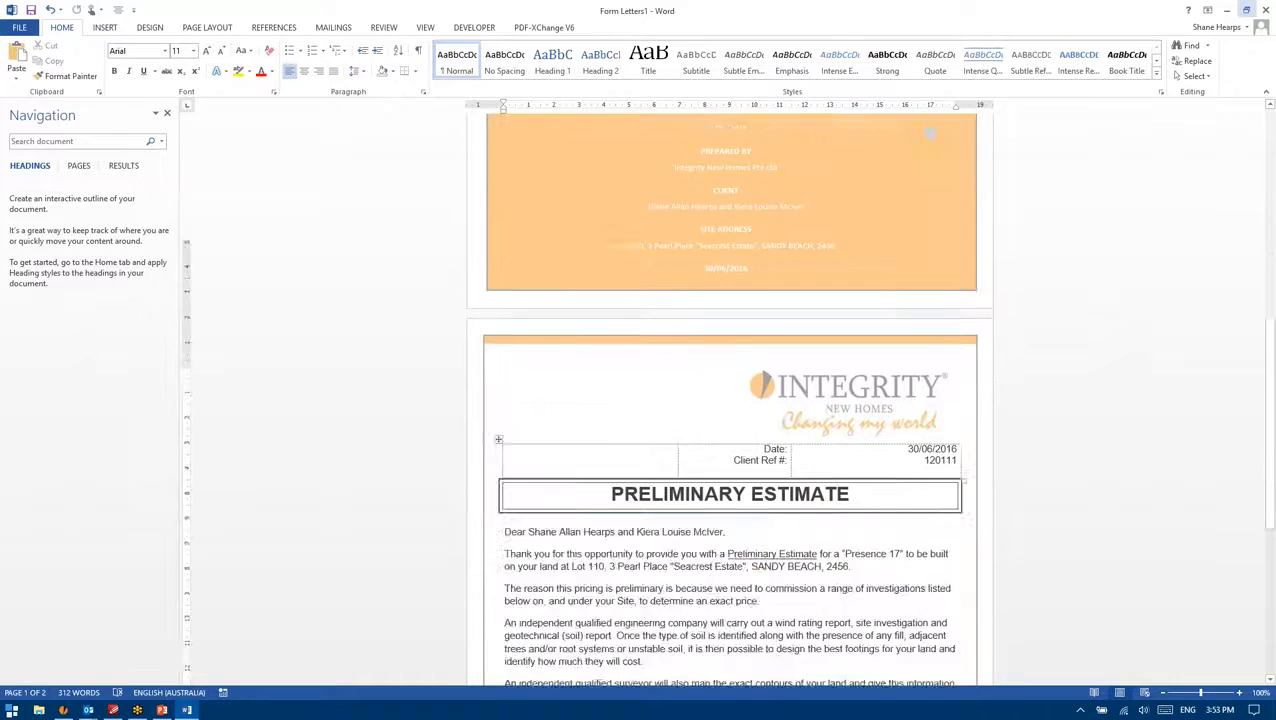
pyautogui.scroll(-2, 755, 425)
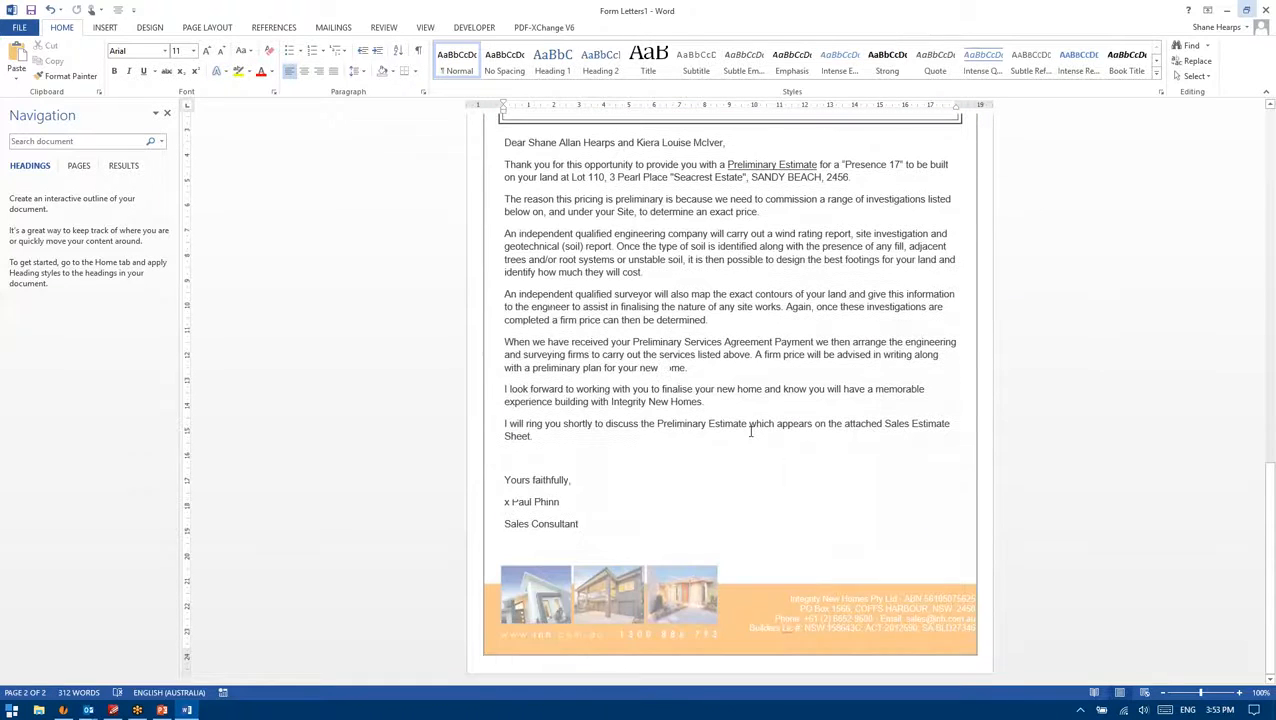
pyautogui.scroll(4, 590, 278)
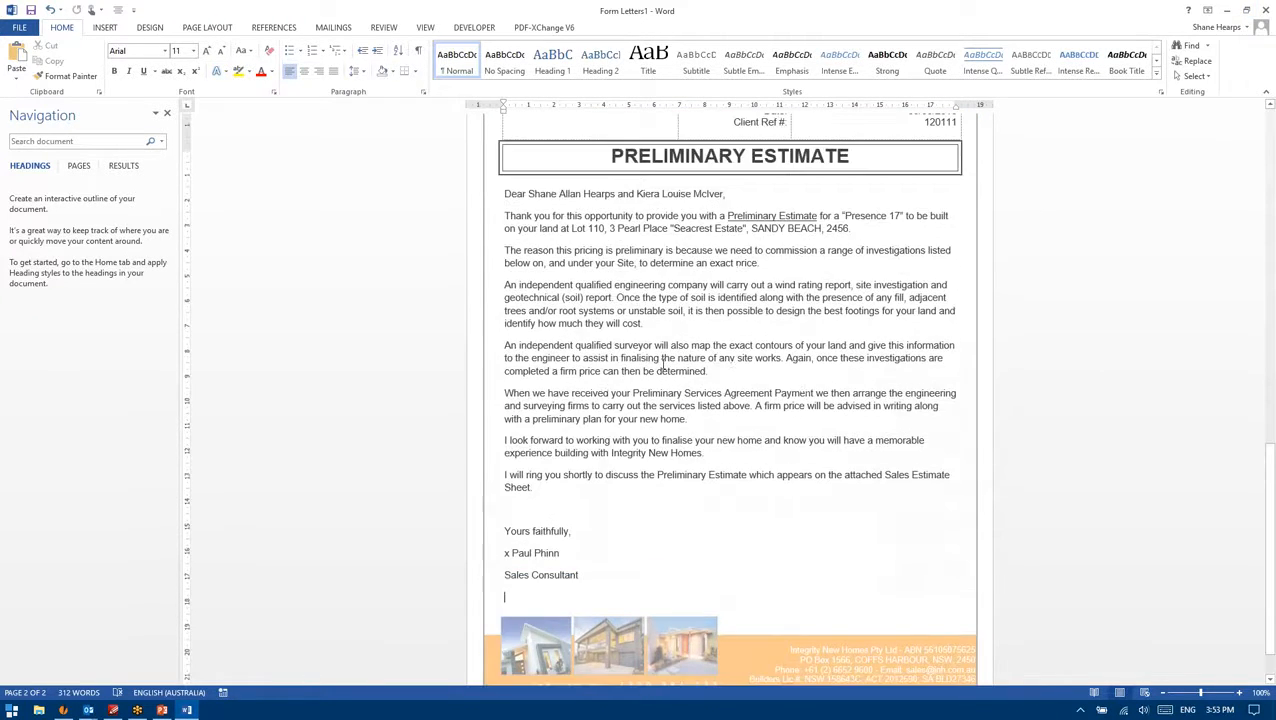
pyautogui.keyDown('ctrl'); pyautogui.scroll(2, 590, 278); pyautogui.keyUp('ctrl')
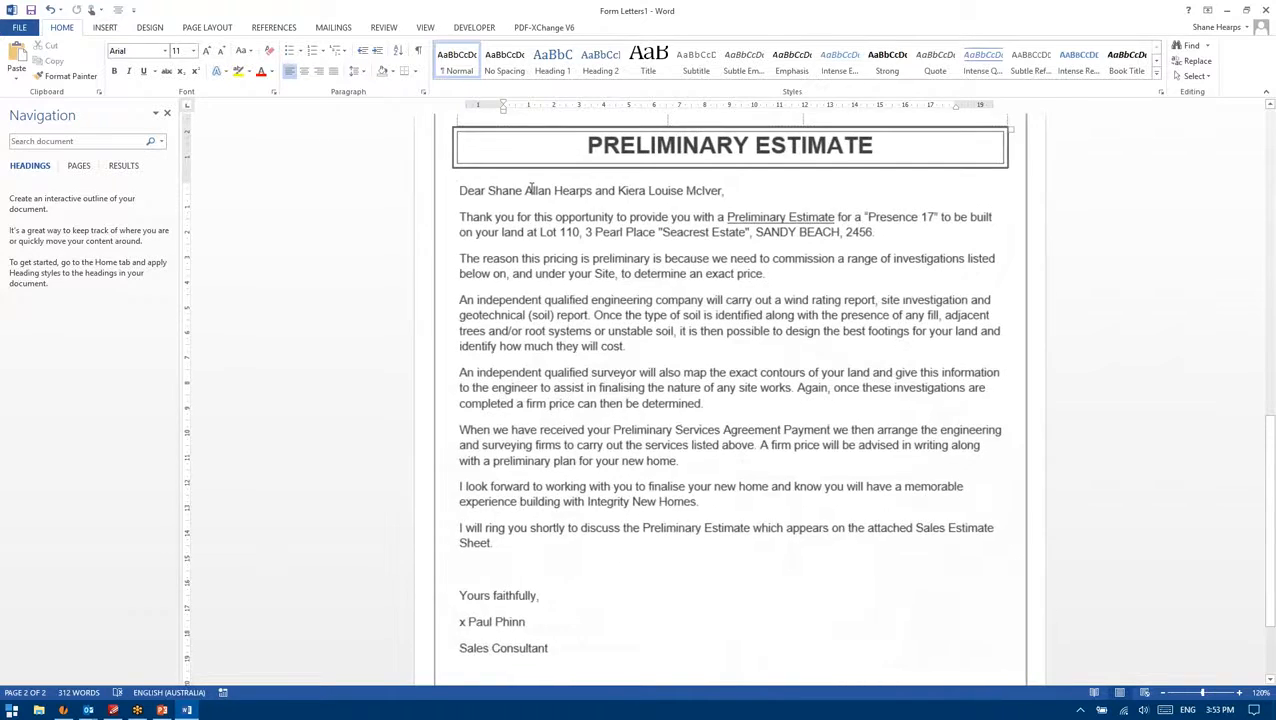
pyautogui.scroll(1, 560, 275)
pyautogui.moveTo(724, 268); pyautogui.dragTo(488, 268)
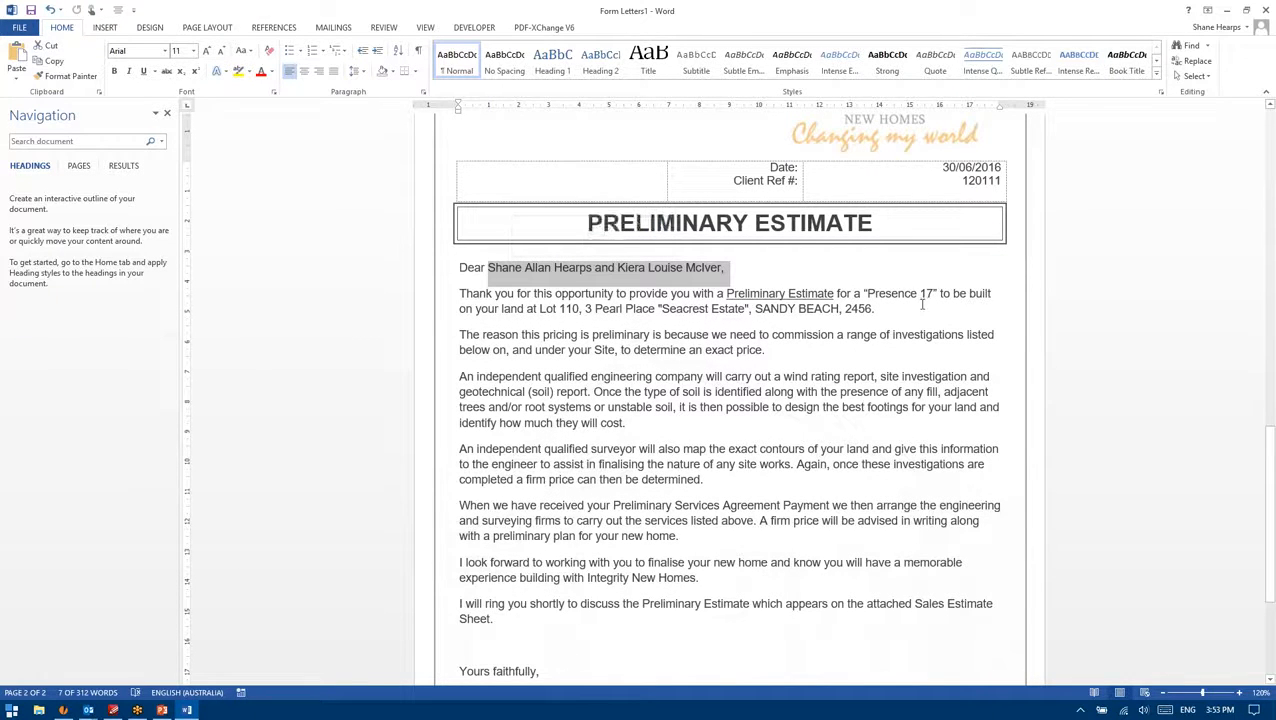
pyautogui.moveTo(937, 294); pyautogui.dragTo(862, 296)
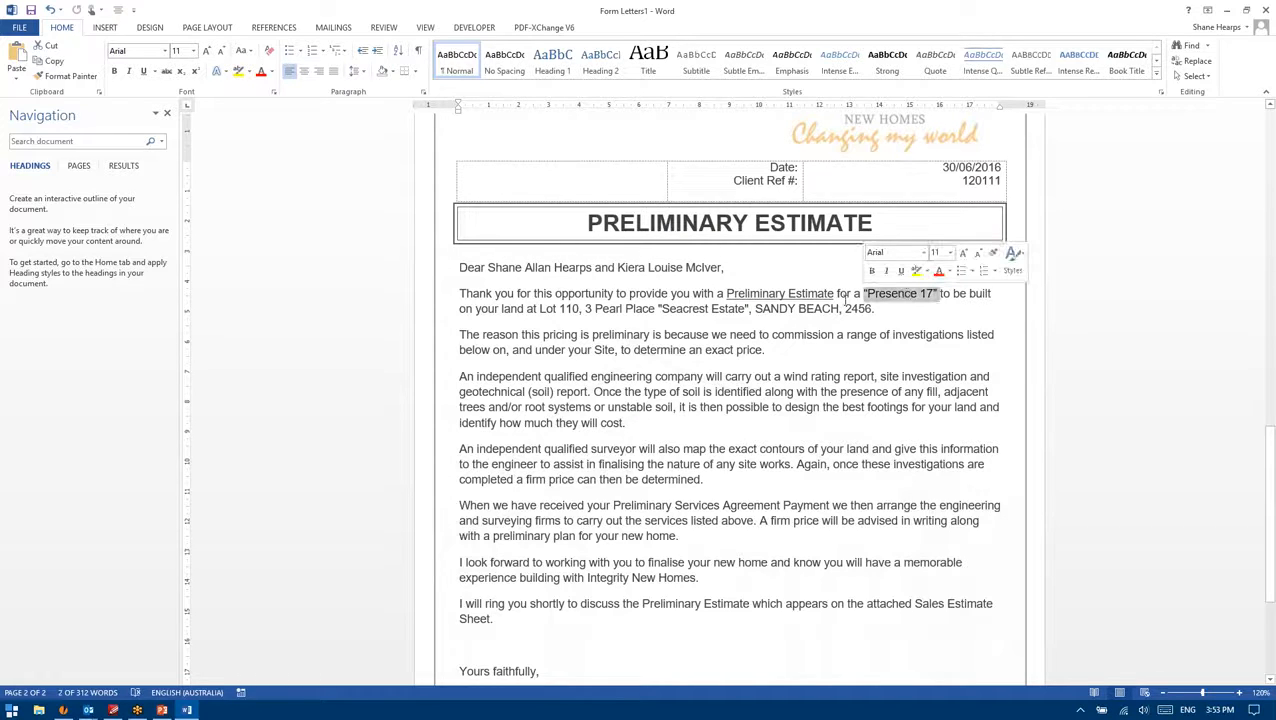
pyautogui.moveTo(527, 309); pyautogui.dragTo(838, 310)
pyautogui.click(800, 309)
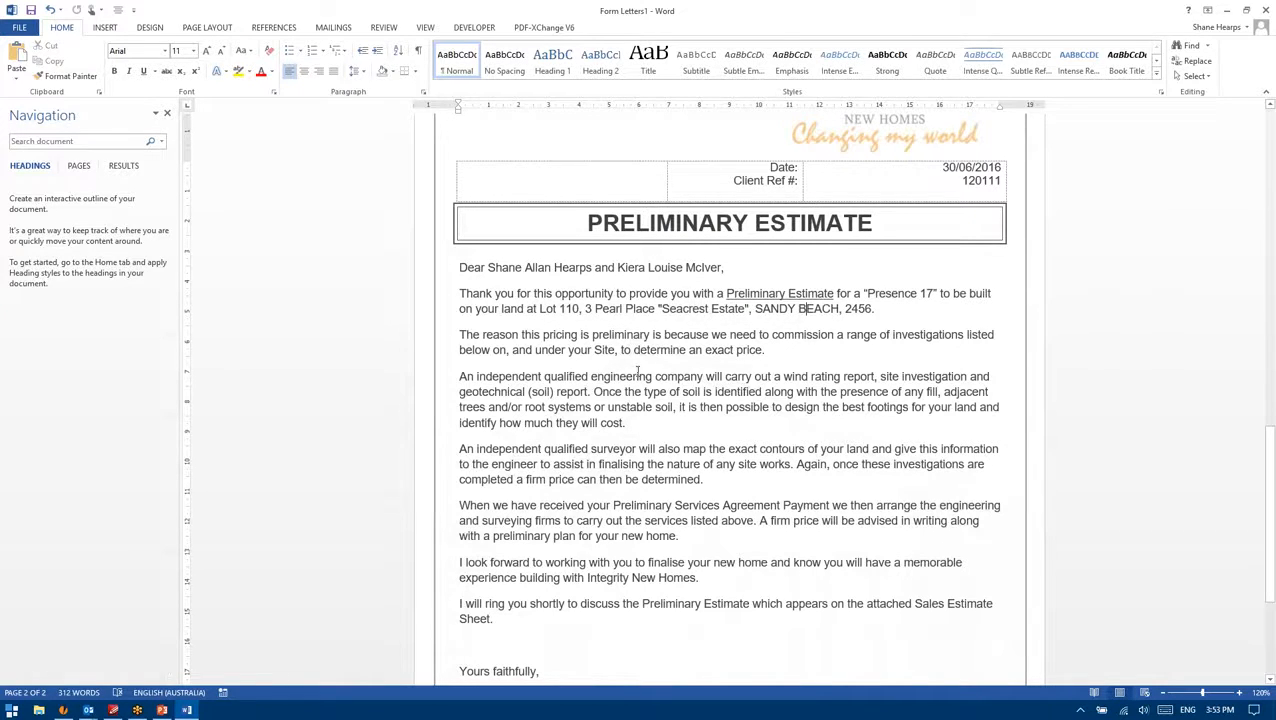
# Step: Check the sales consultant's signature block and scroll back through the letter
pyautogui.scroll(-5, 630, 370)
pyautogui.moveTo(559, 491)
pyautogui.mouseDown()
pyautogui.moveTo(456, 440)
pyautogui.moveTo(550, 490)
pyautogui.moveTo(458, 464)
pyautogui.mouseUp()
pyautogui.click(572, 505)
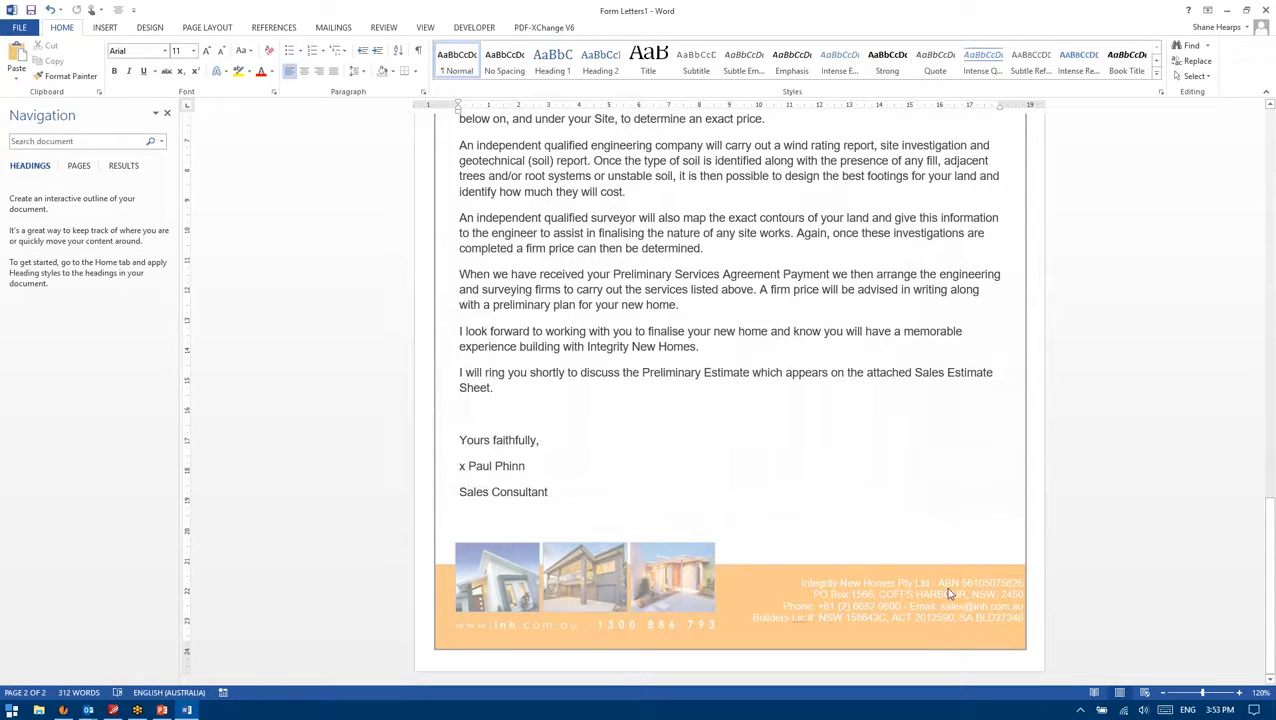
pyautogui.scroll(15, 897, 607)
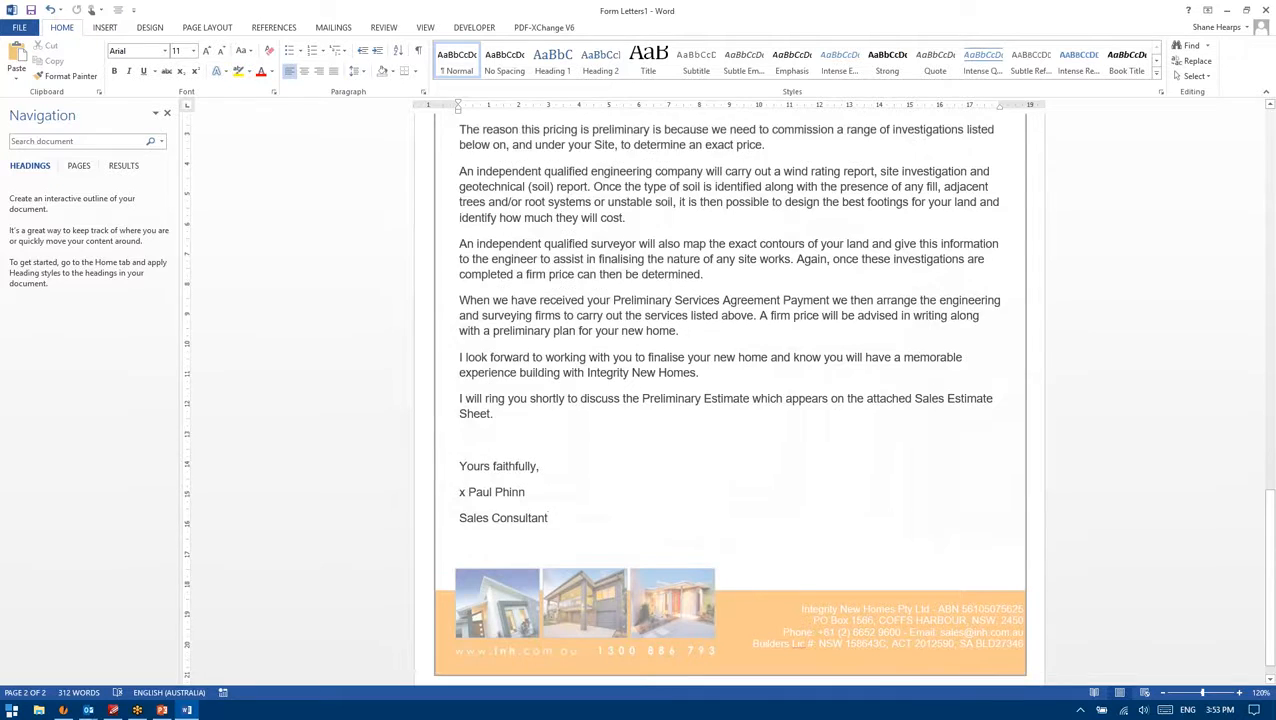
pyautogui.scroll(1, 897, 607)
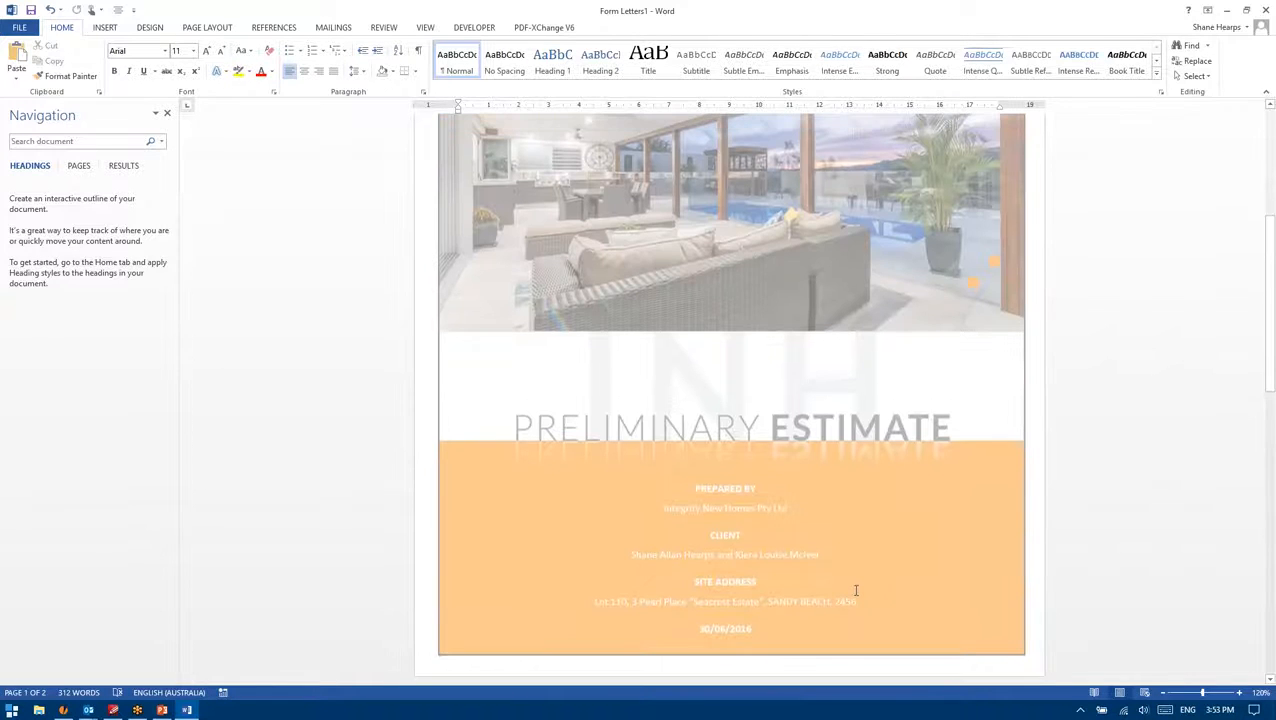
pyautogui.scroll(4, 863, 584)
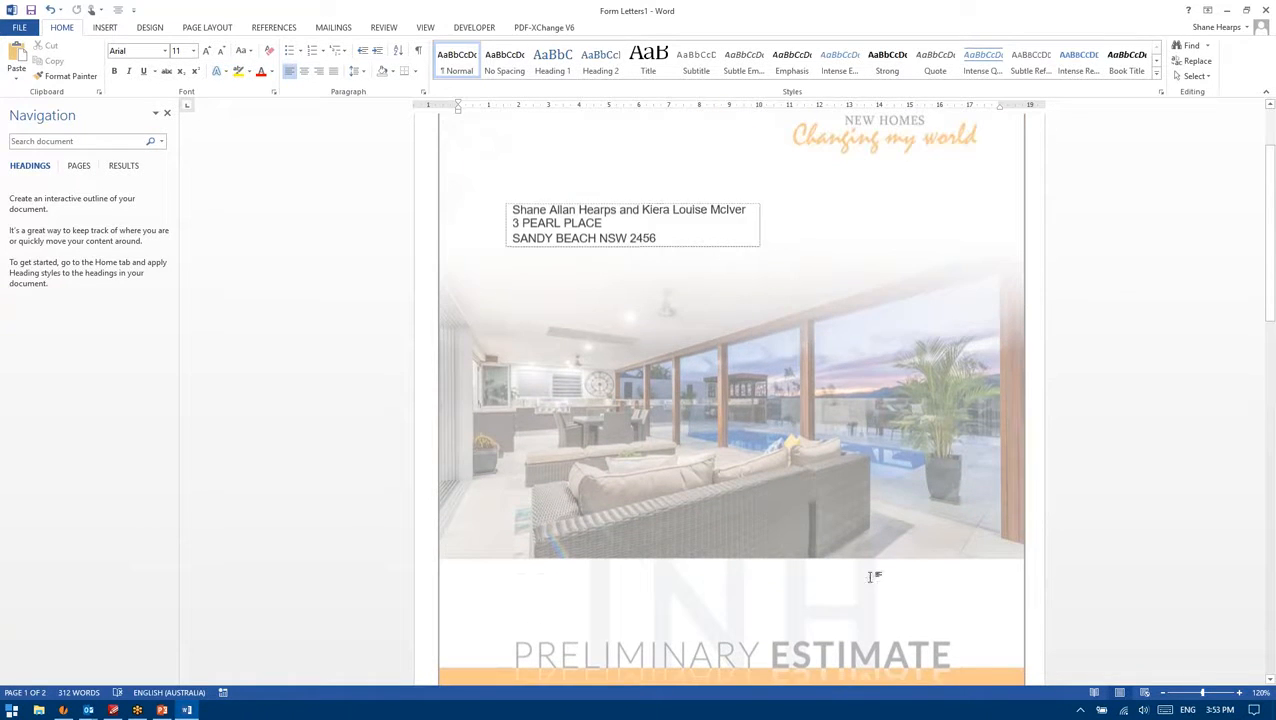
pyautogui.scroll(-8, 875, 578)
pyautogui.scroll(-10, 800, 560)
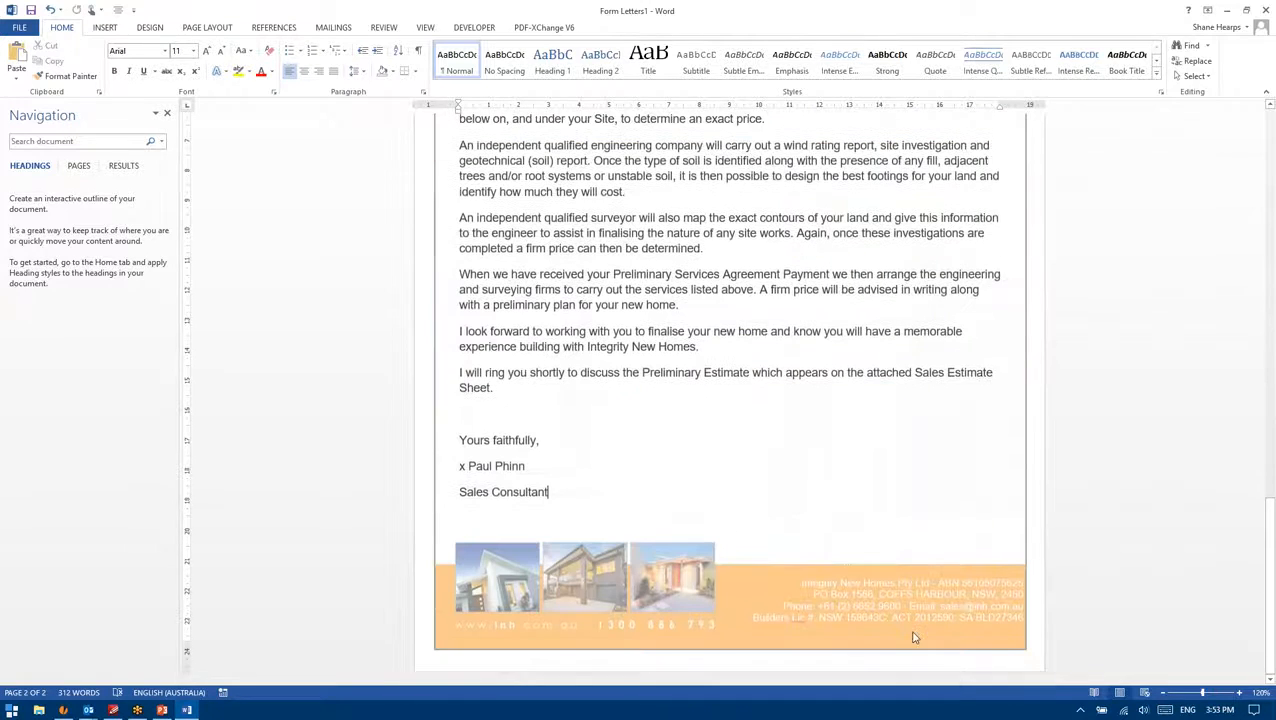
pyautogui.keyDown('ctrl'); pyautogui.scroll(1, 833, 622); pyautogui.keyUp('ctrl')
pyautogui.click(63, 710)
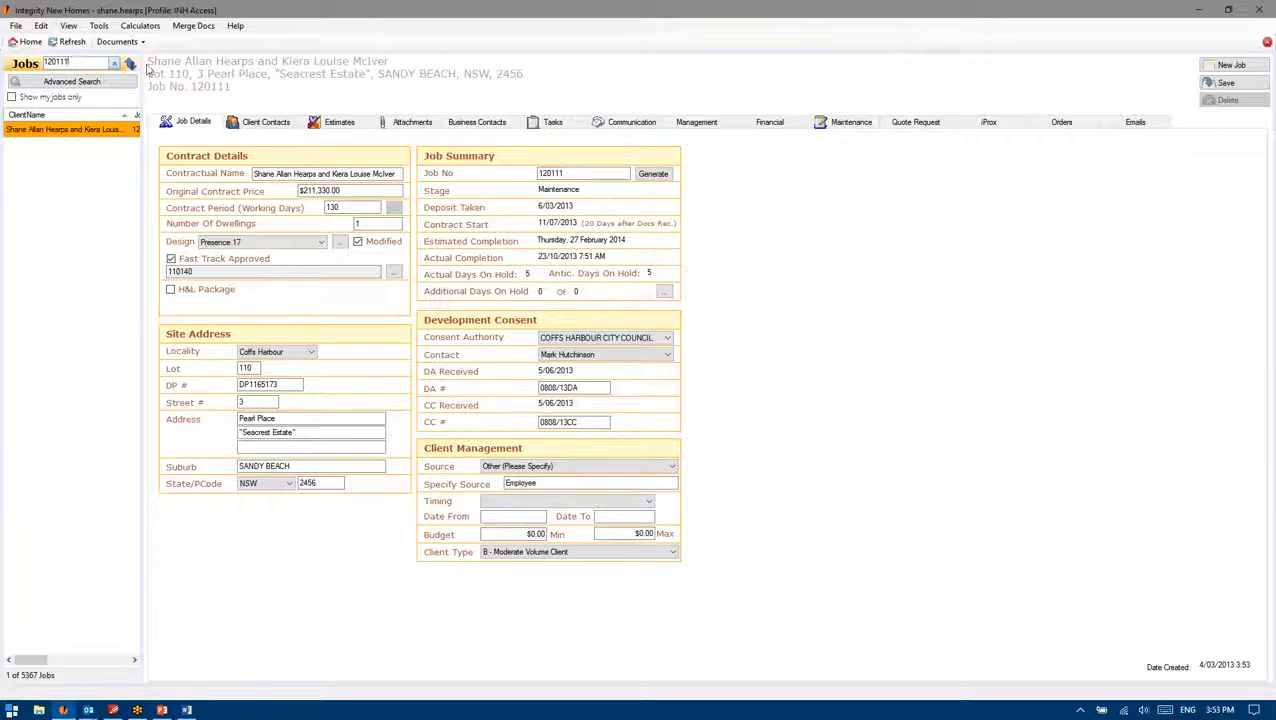
pyautogui.click(117, 41)
pyautogui.click(148, 101)
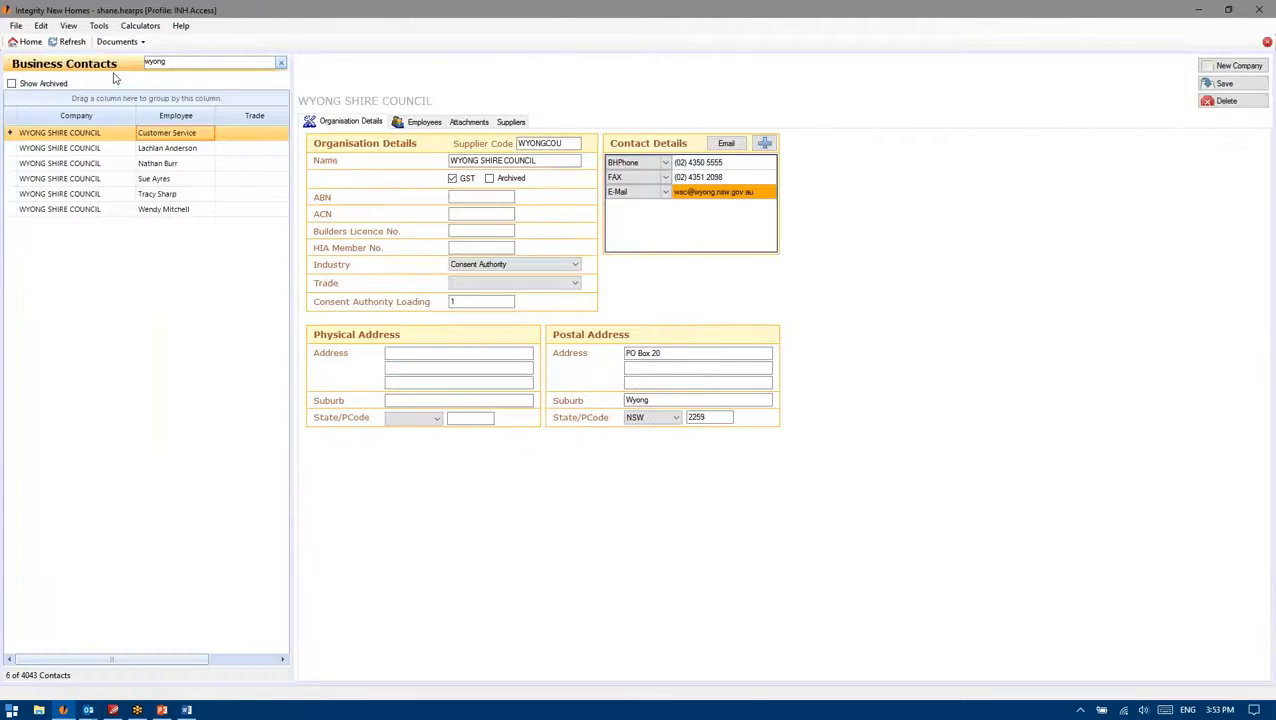
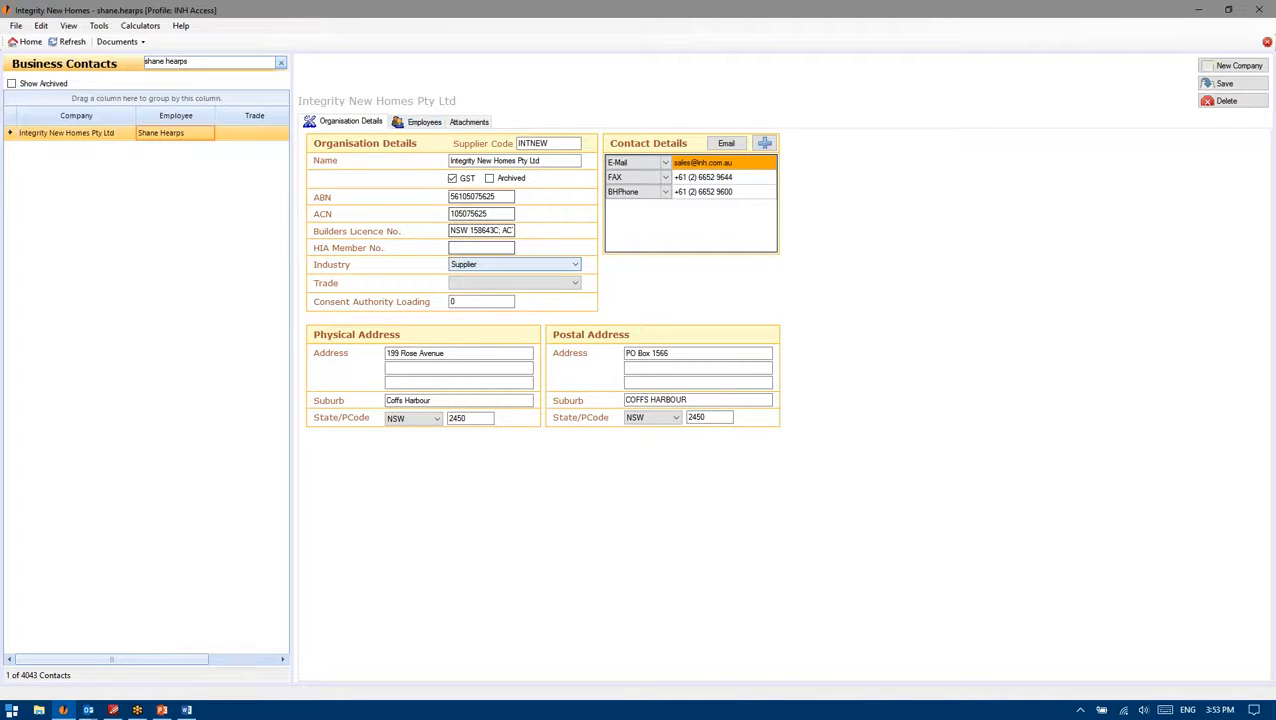
pyautogui.moveTo(455, 230); pyautogui.dragTo(579, 231)
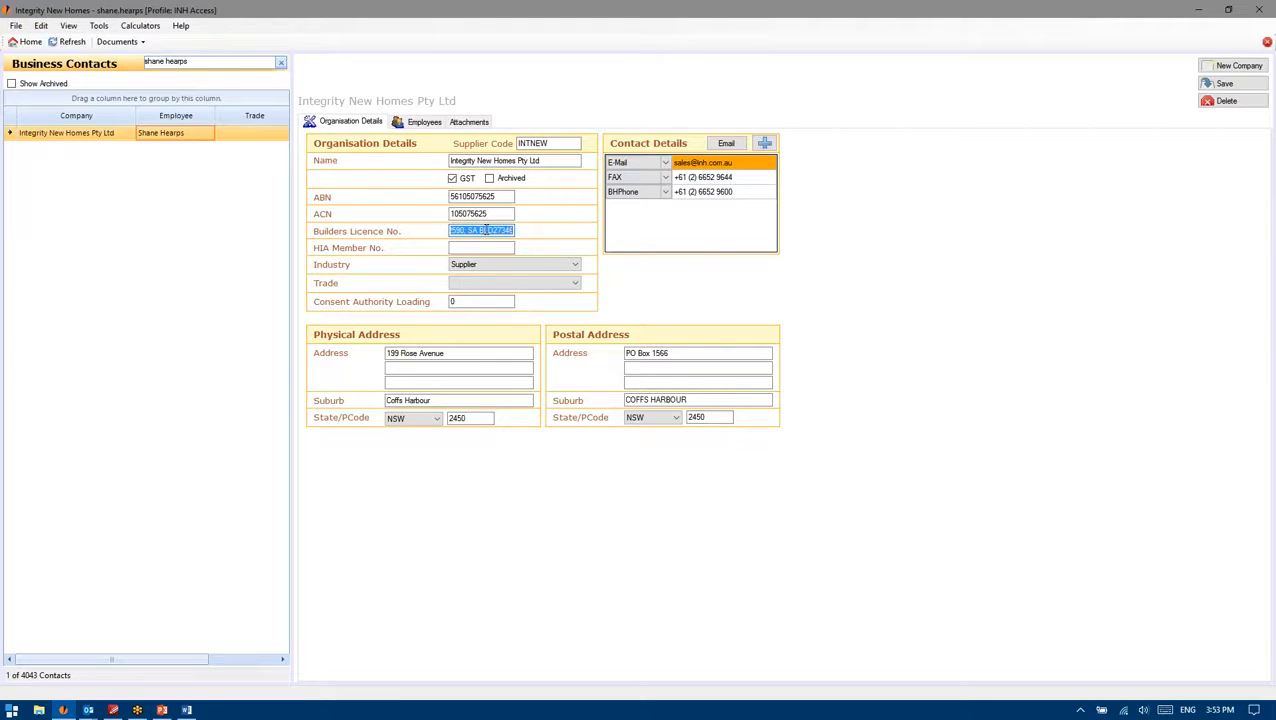
pyautogui.moveTo(502, 197); pyautogui.dragTo(421, 197)
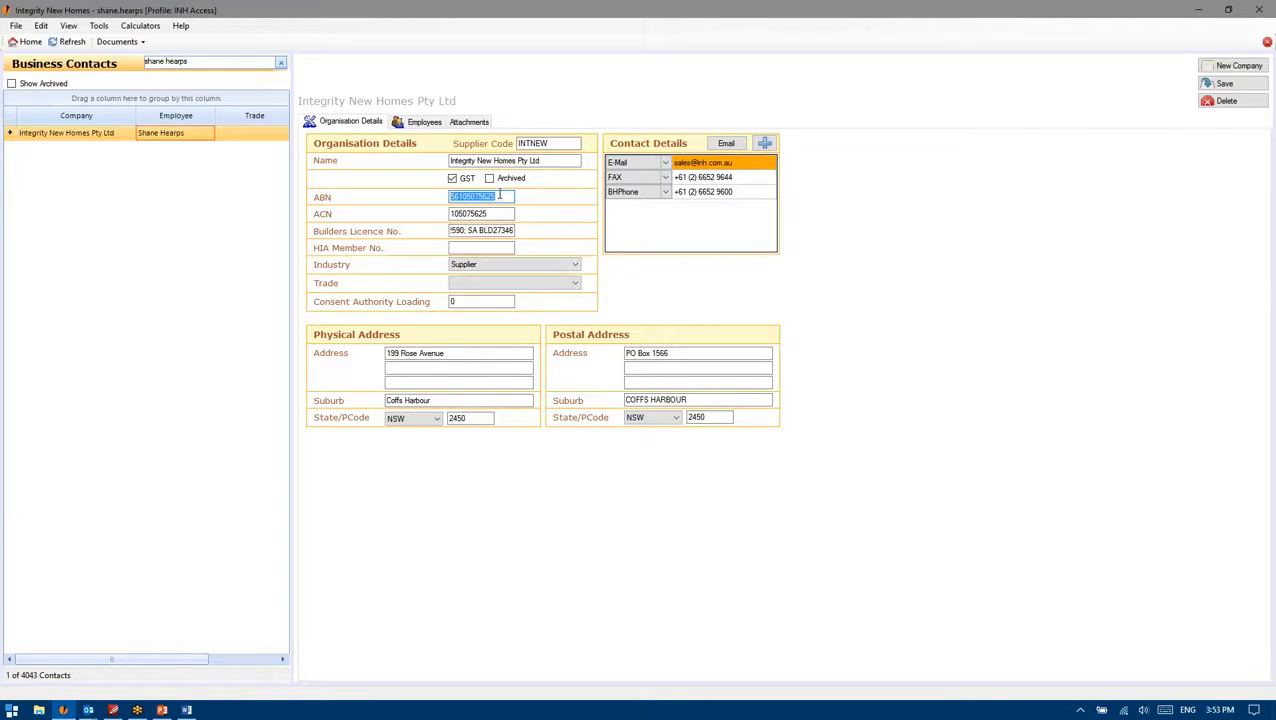
pyautogui.click(120, 42)
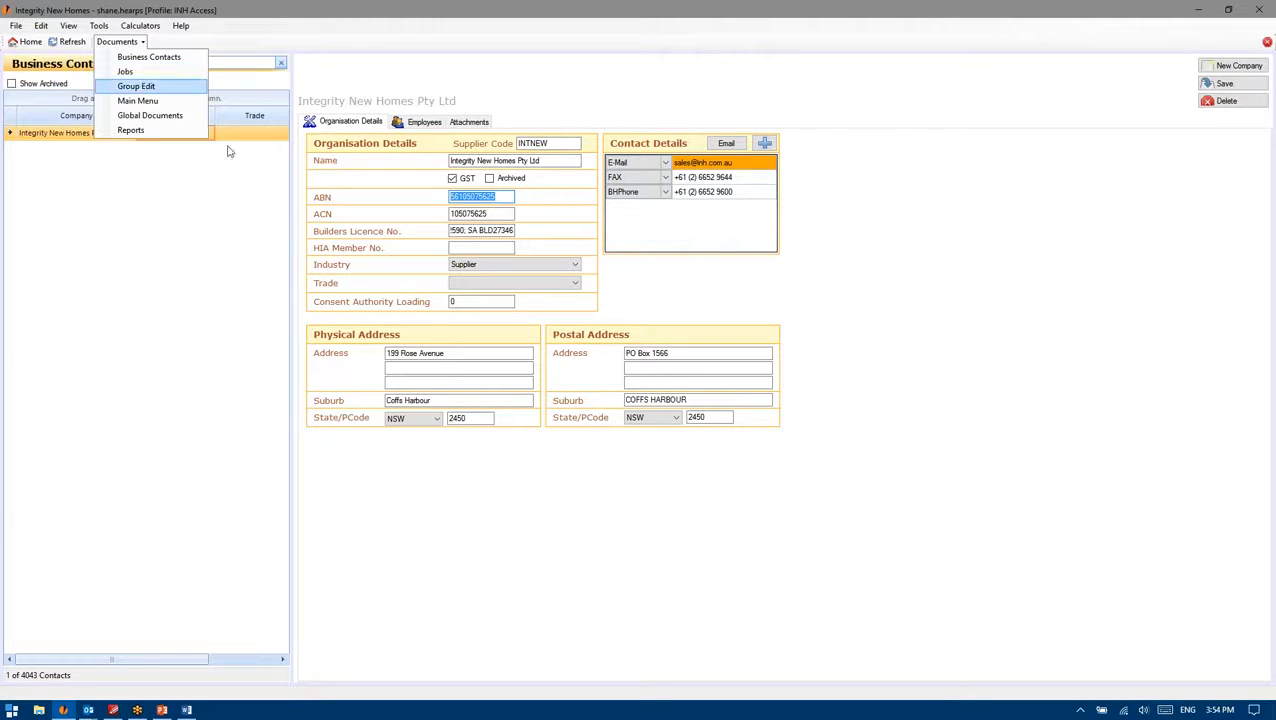
pyautogui.click(740, 354)
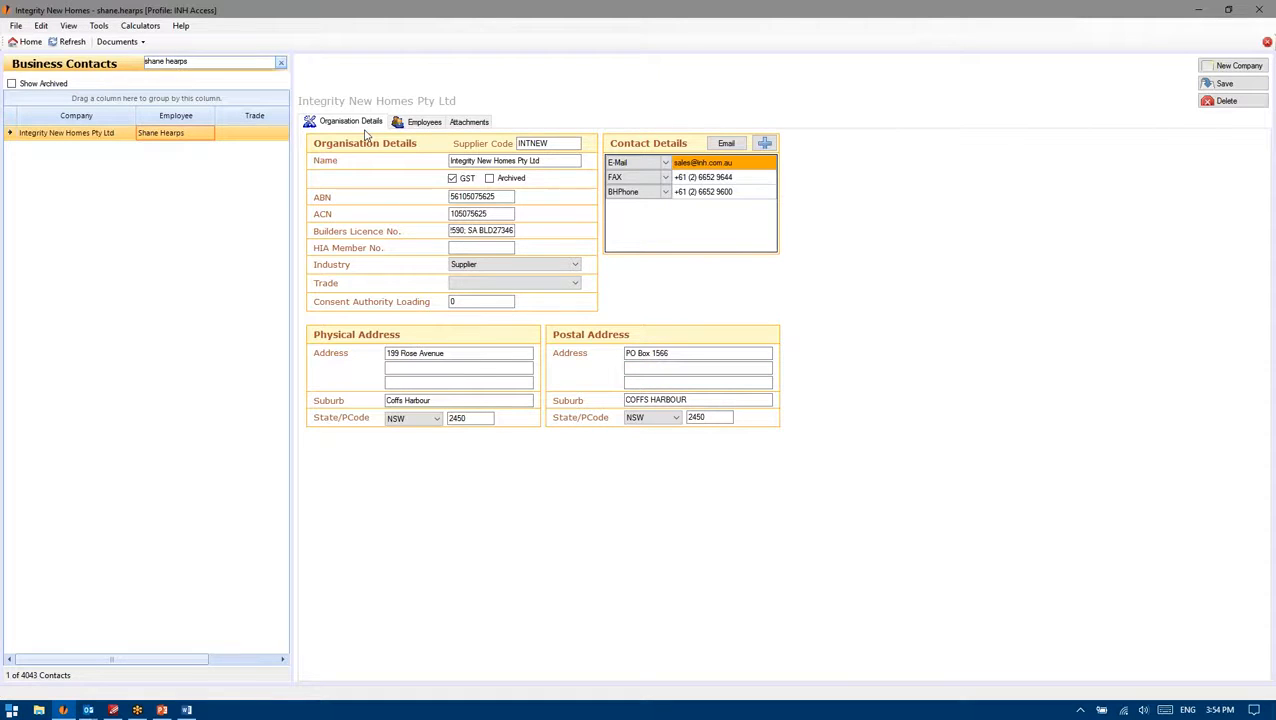
pyautogui.click(422, 122)
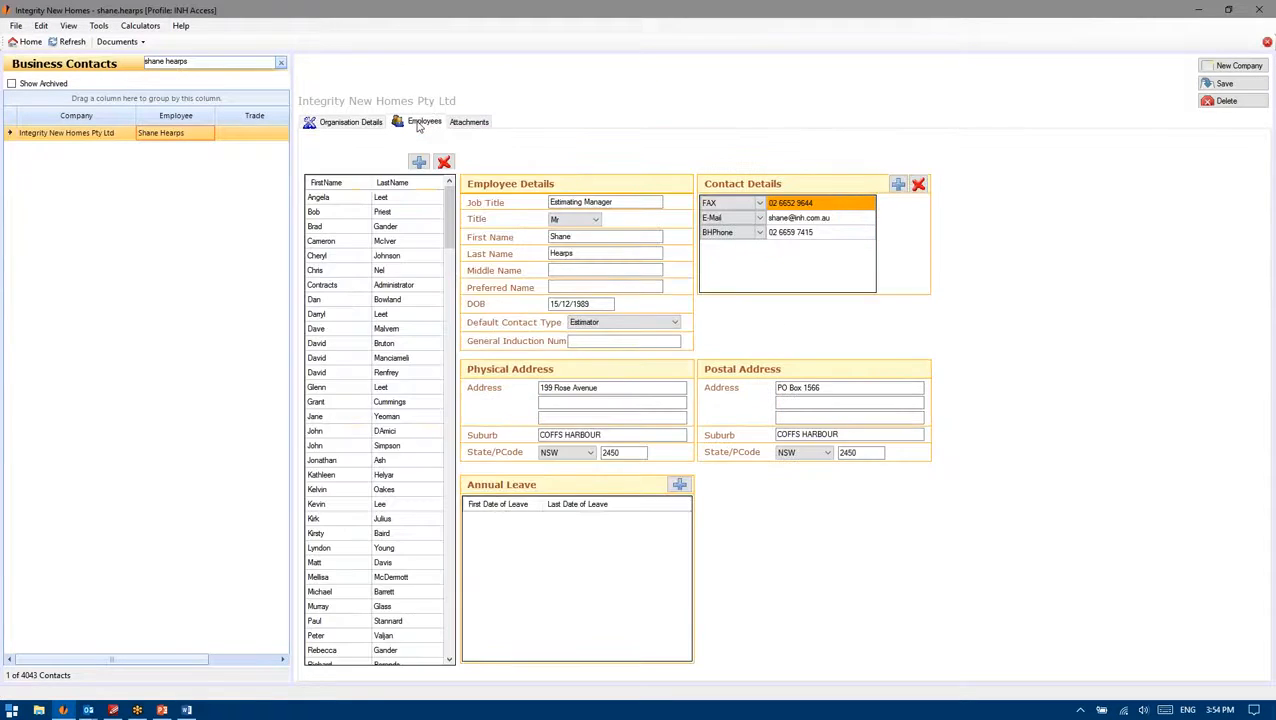
pyautogui.click(375, 123)
pyautogui.click(120, 41)
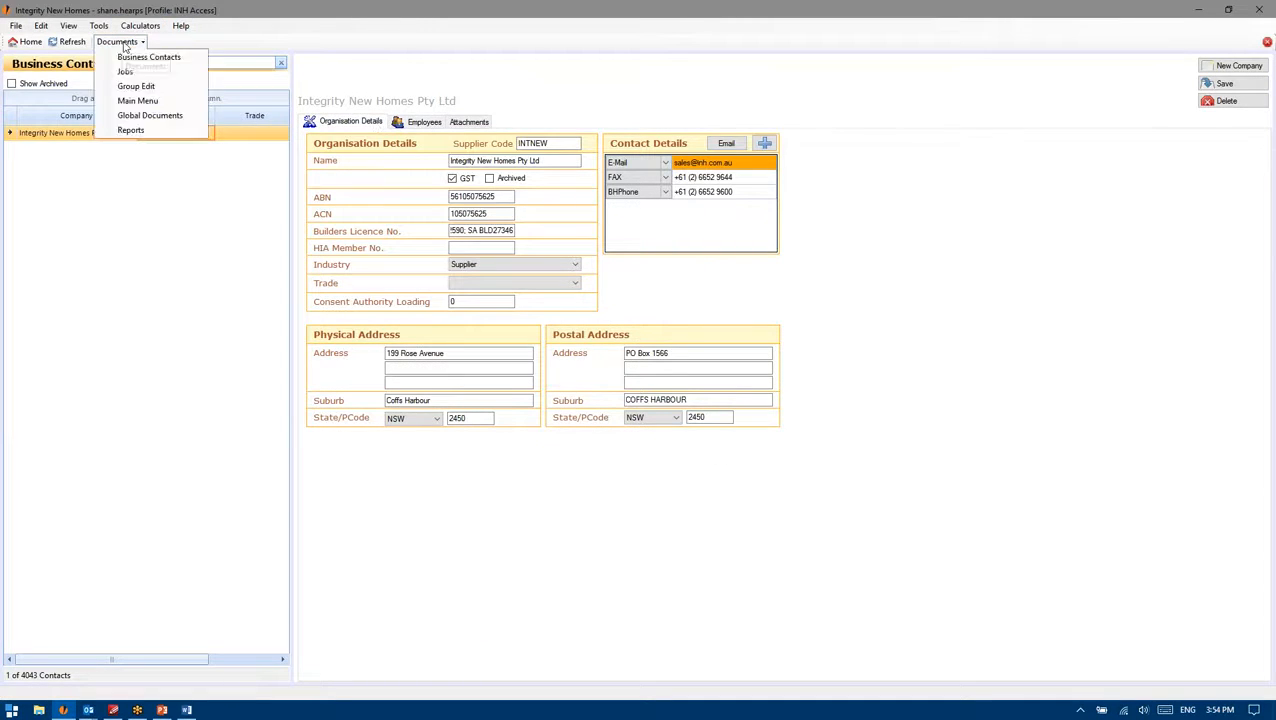
pyautogui.click(132, 75)
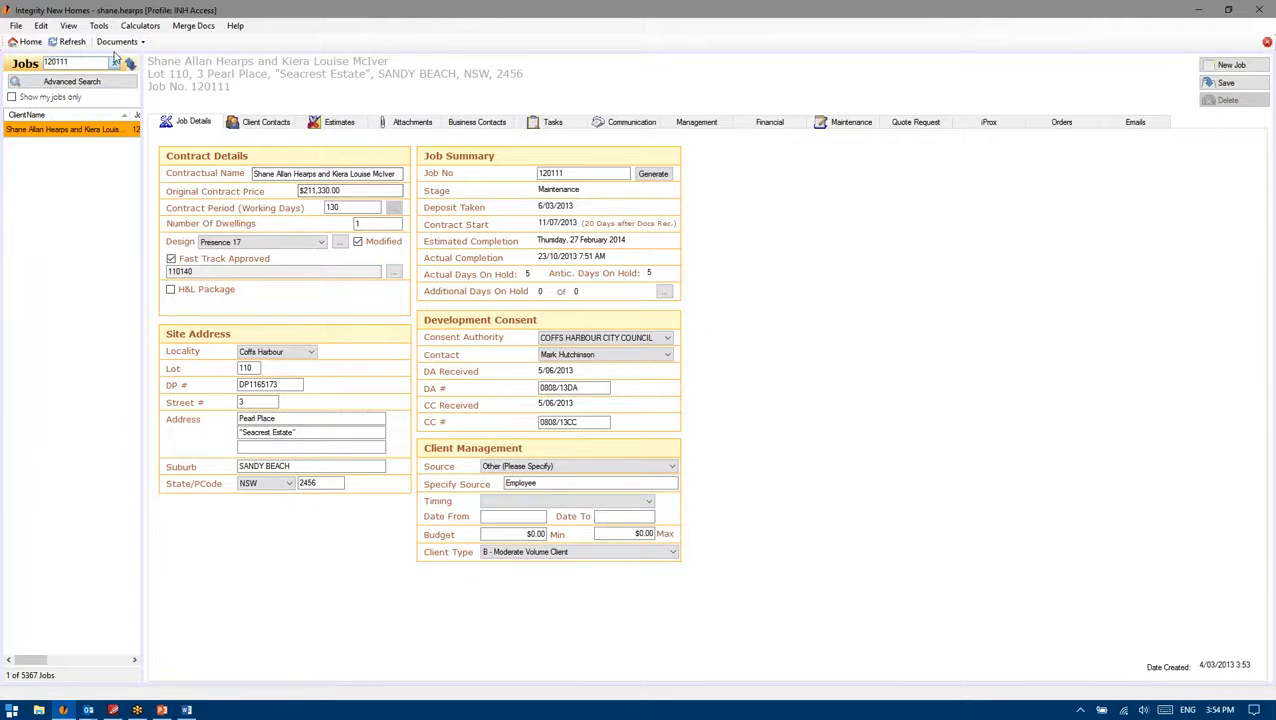
# Step: Run the Preliminary Services Agreement merge for job 120111 and bring up the resulting Form Letters1 document
pyautogui.click(117, 42)
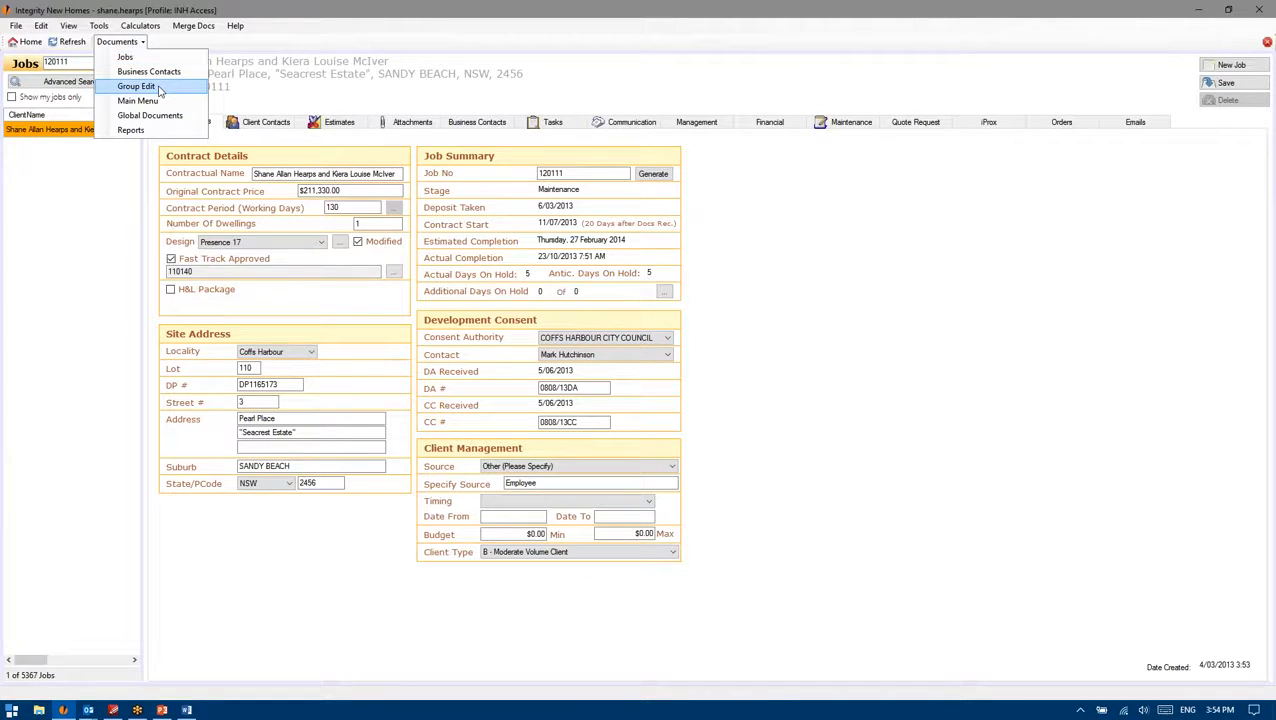
pyautogui.click(126, 43)
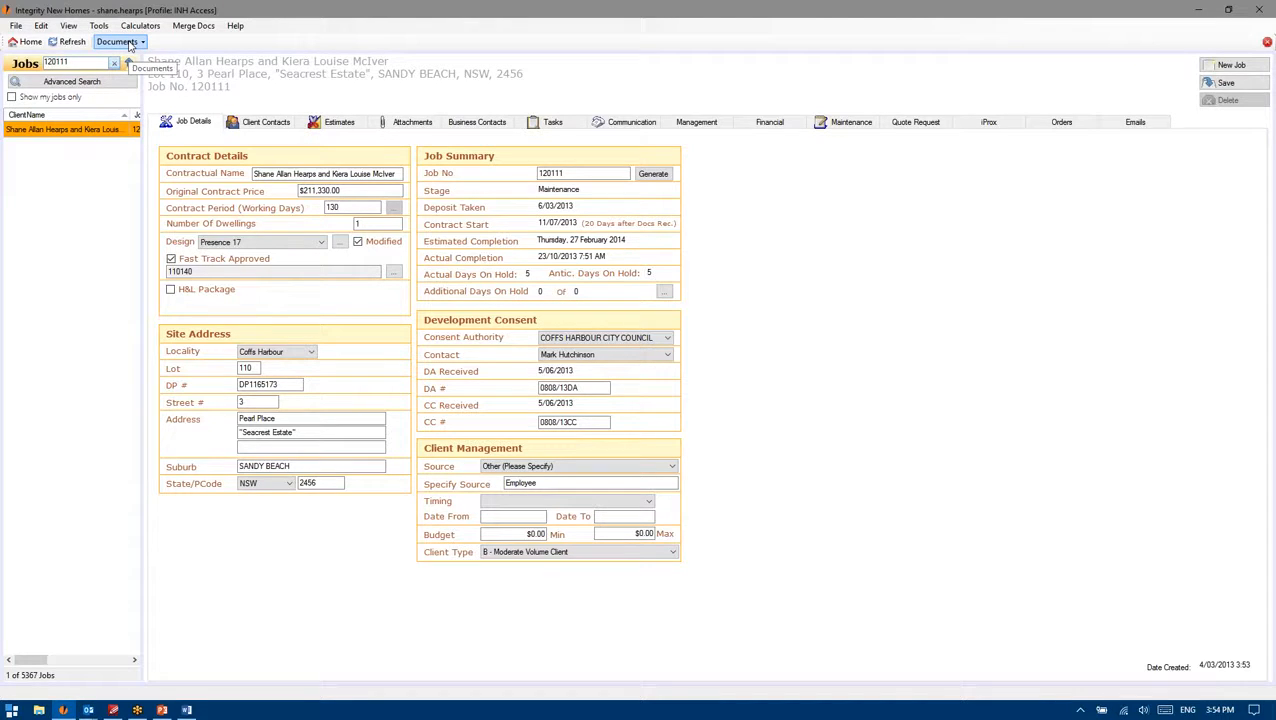
pyautogui.click(128, 43)
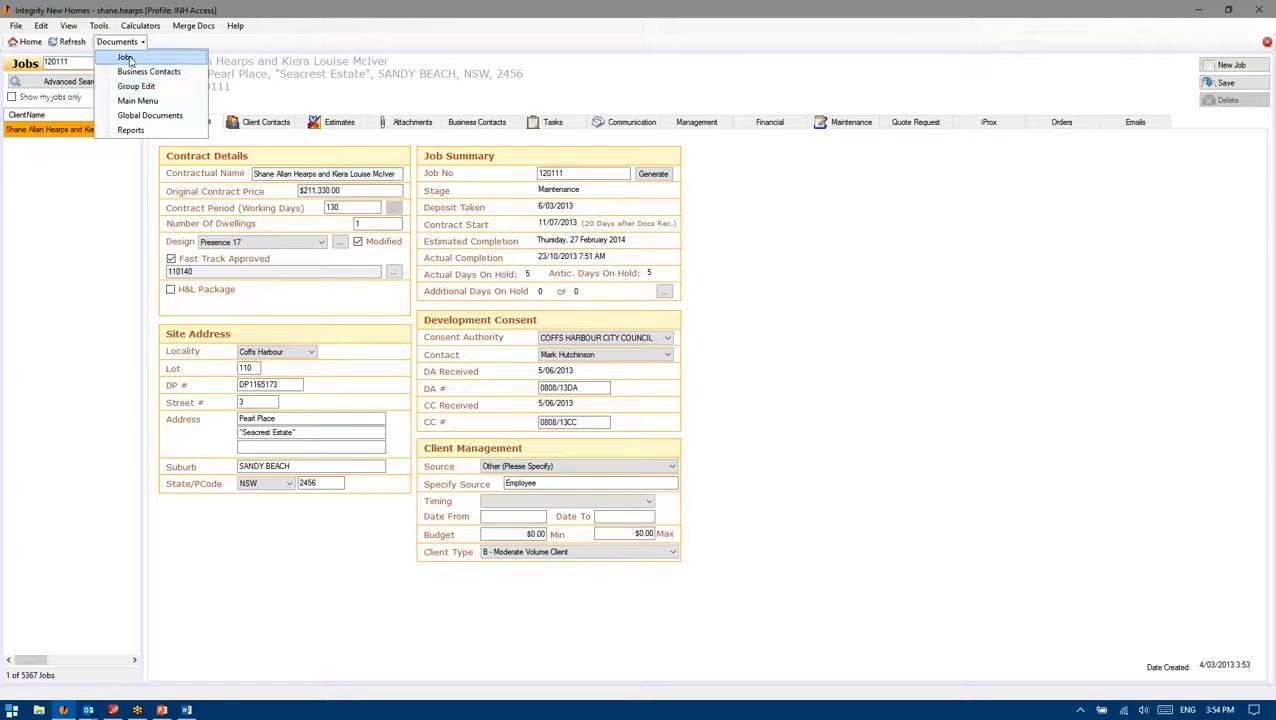
pyautogui.click(193, 25)
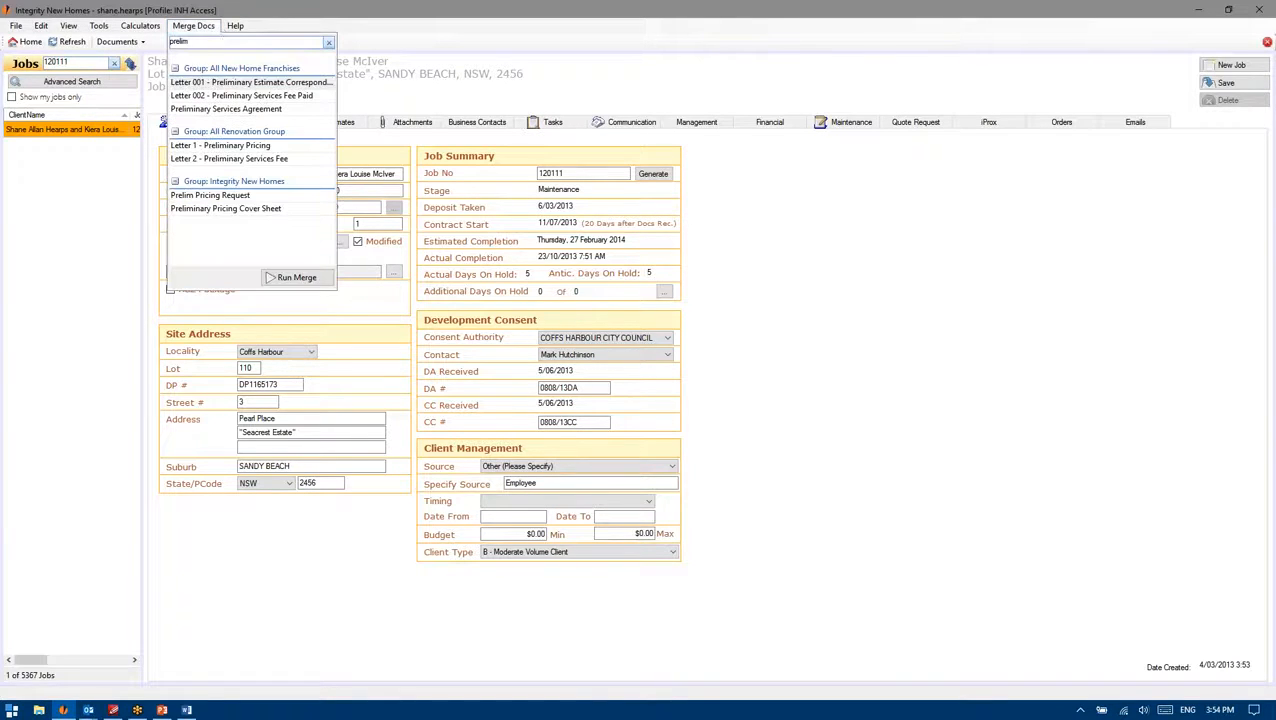
pyautogui.click(242, 113)
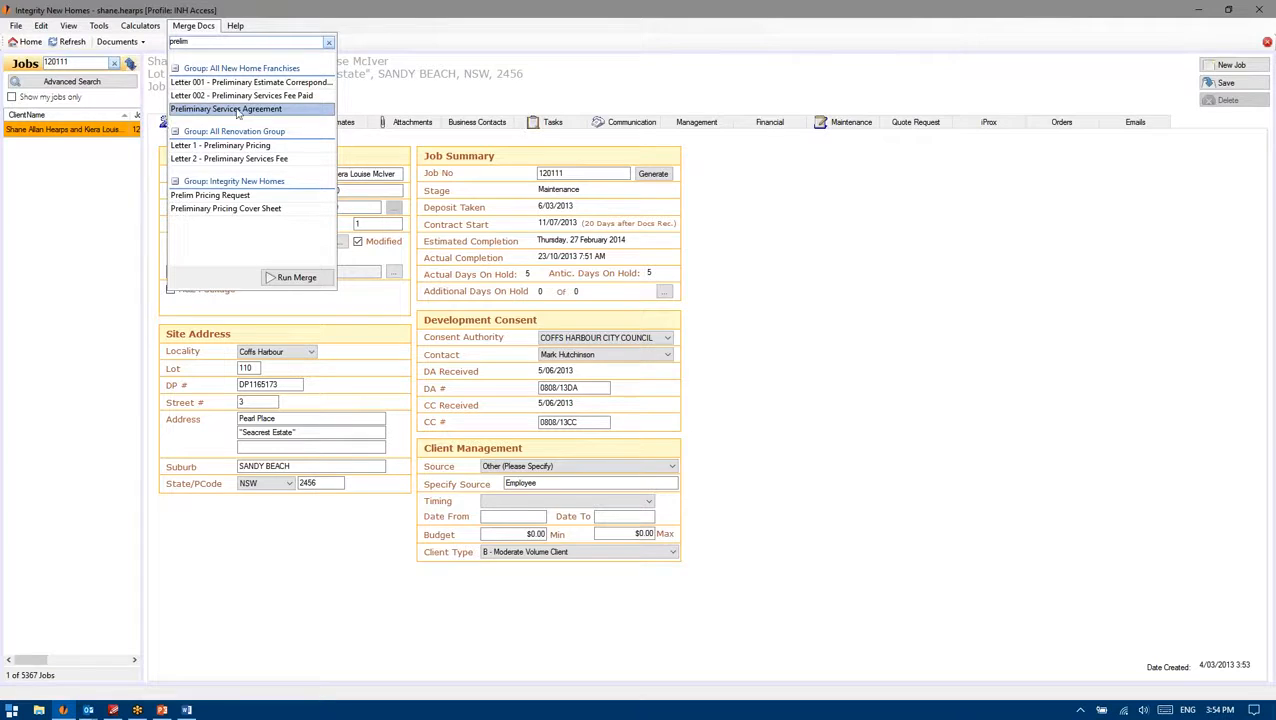
pyautogui.click(294, 277)
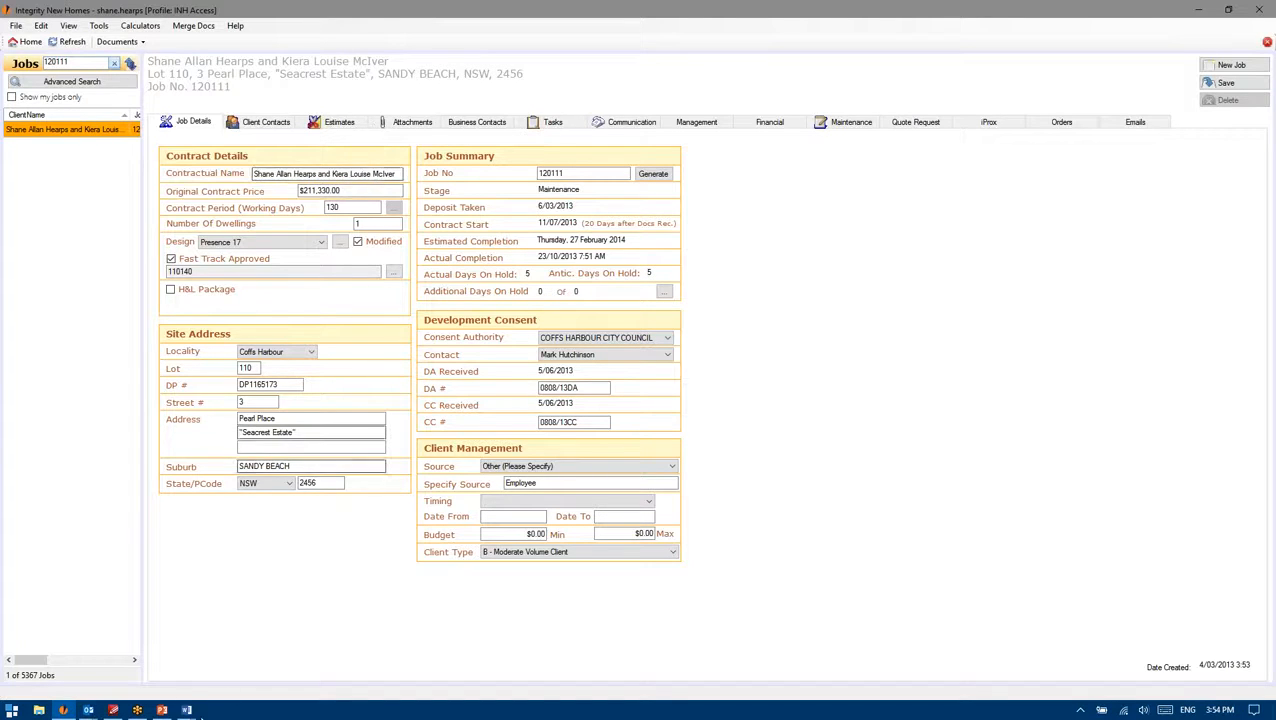
pyautogui.click(186, 710)
pyautogui.click(251, 655)
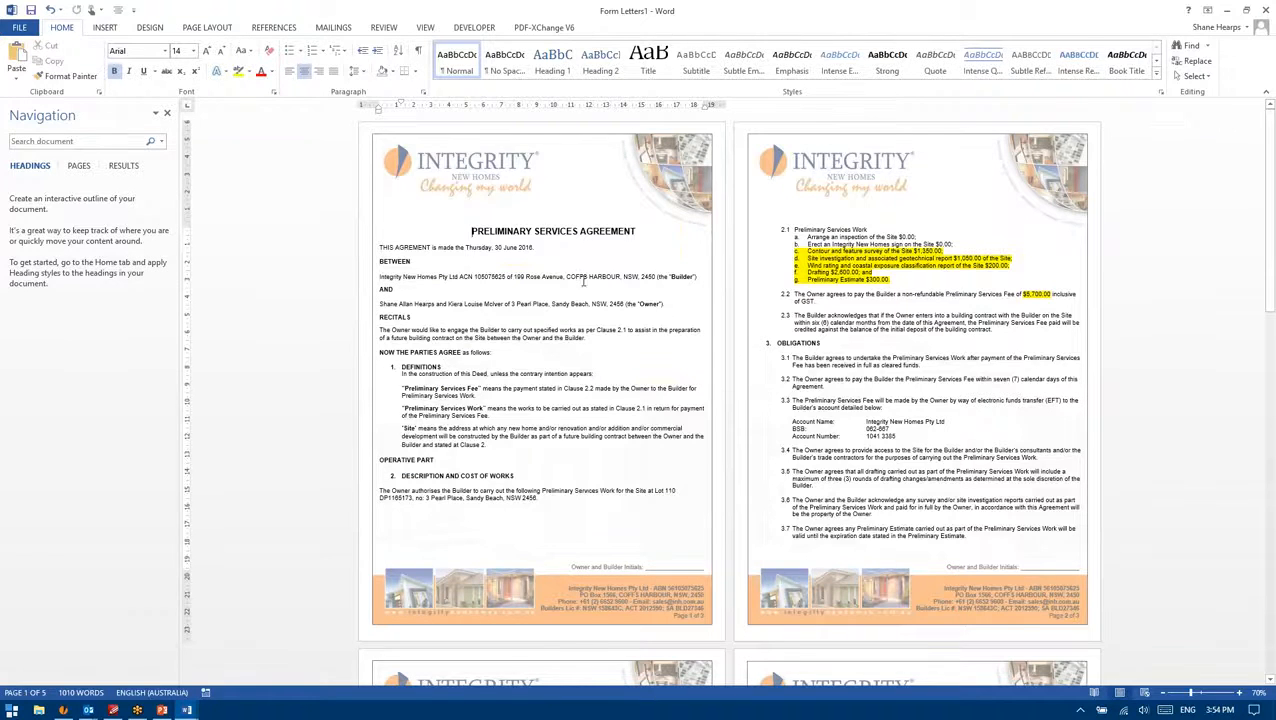
pyautogui.scroll(3, 584, 281)
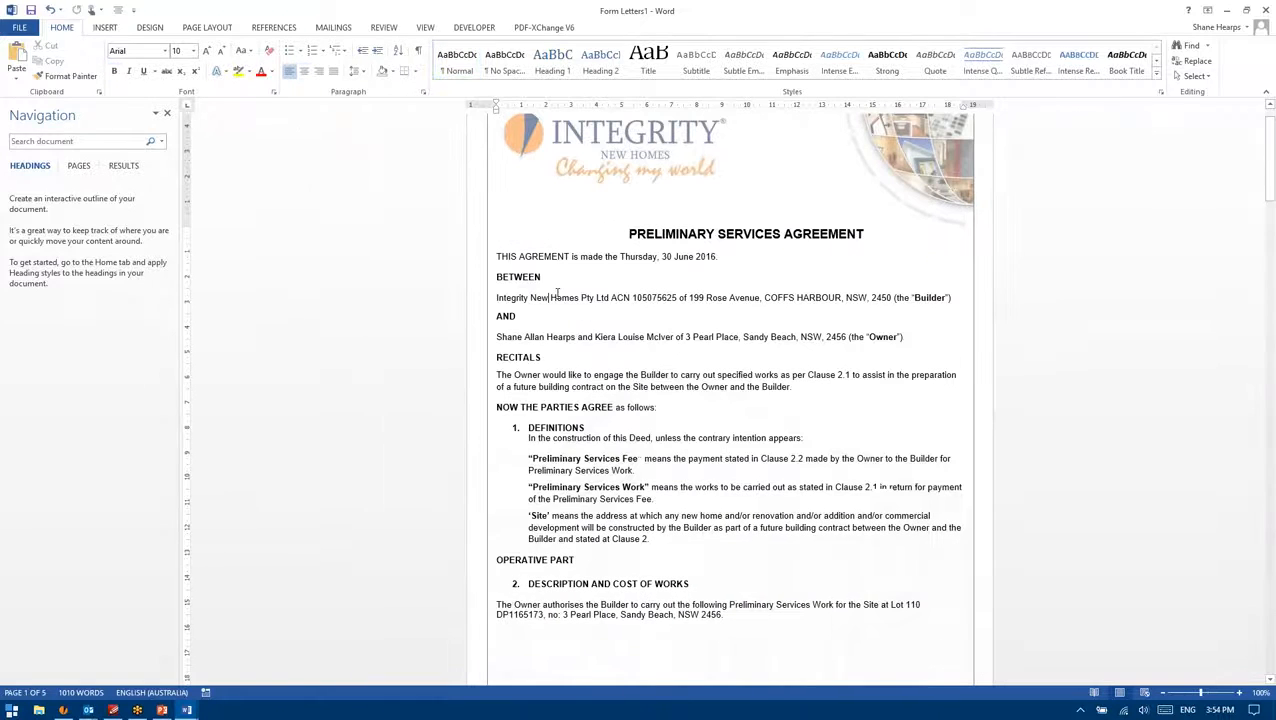
pyautogui.click(690, 297)
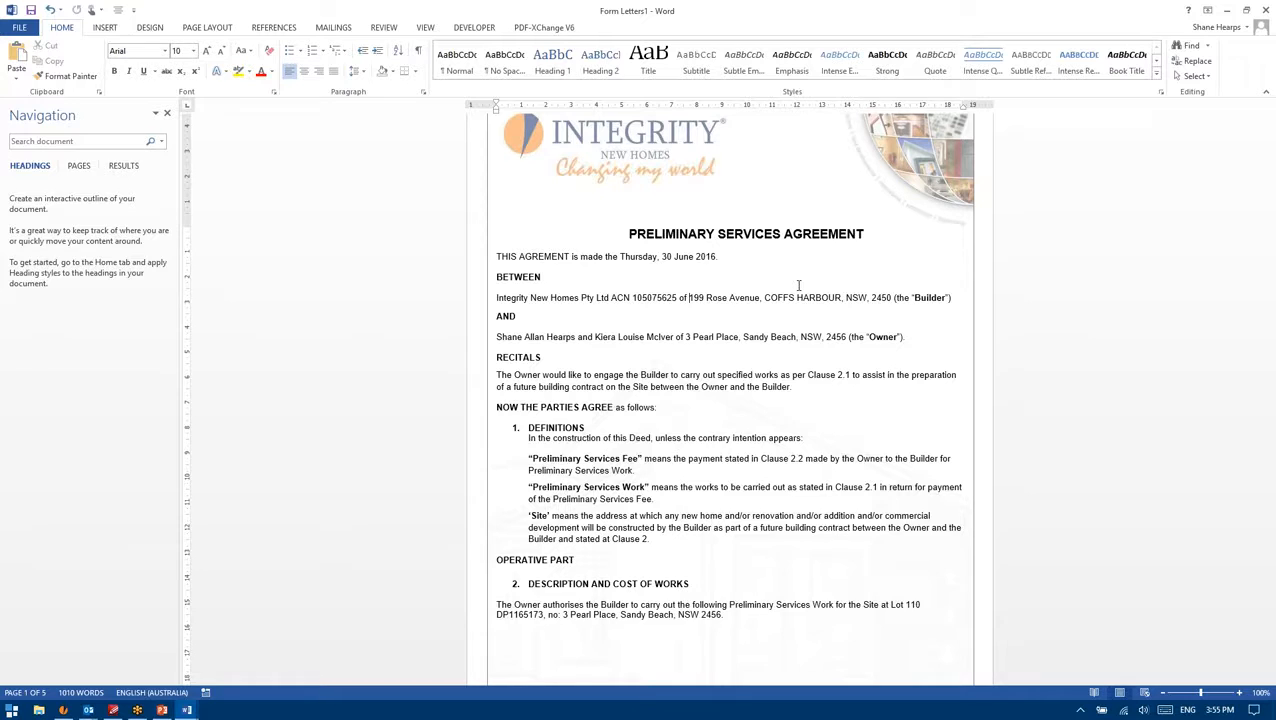
pyautogui.keyDown('shift'); pyautogui.click(890, 298); pyautogui.keyUp('shift')
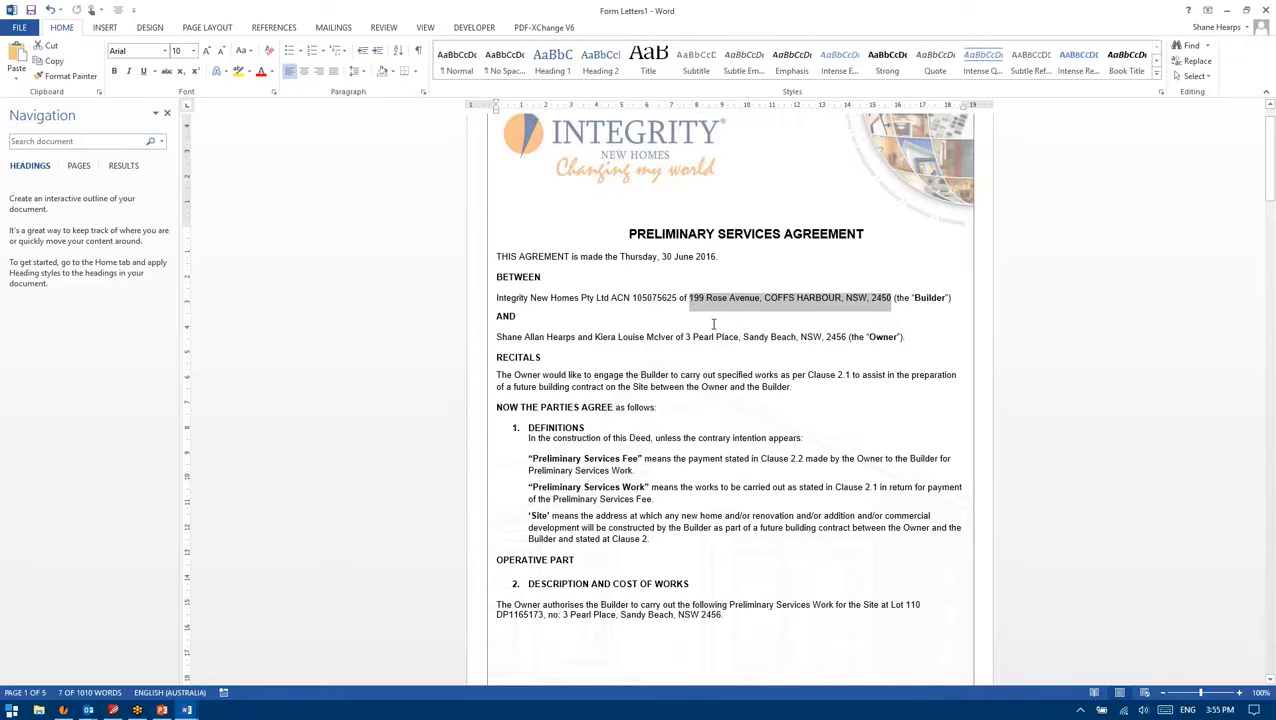
pyautogui.scroll(-4, 713, 325)
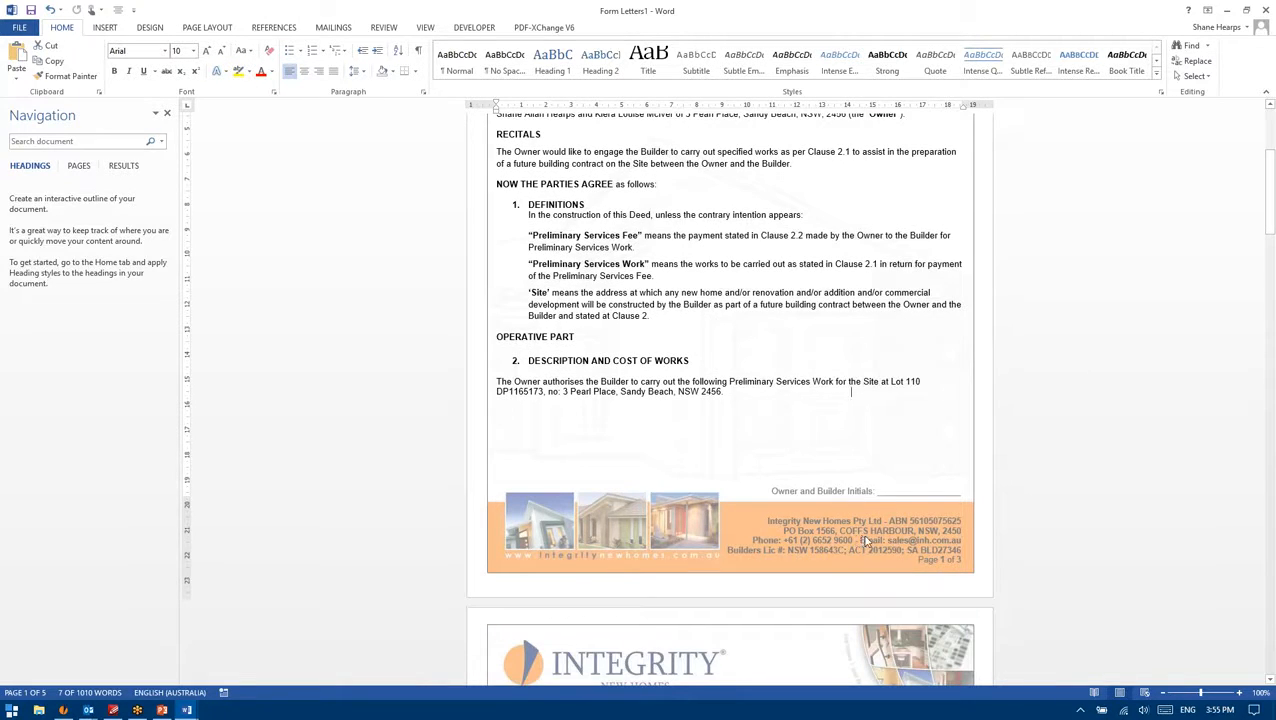
pyautogui.doubleClick(855, 545)
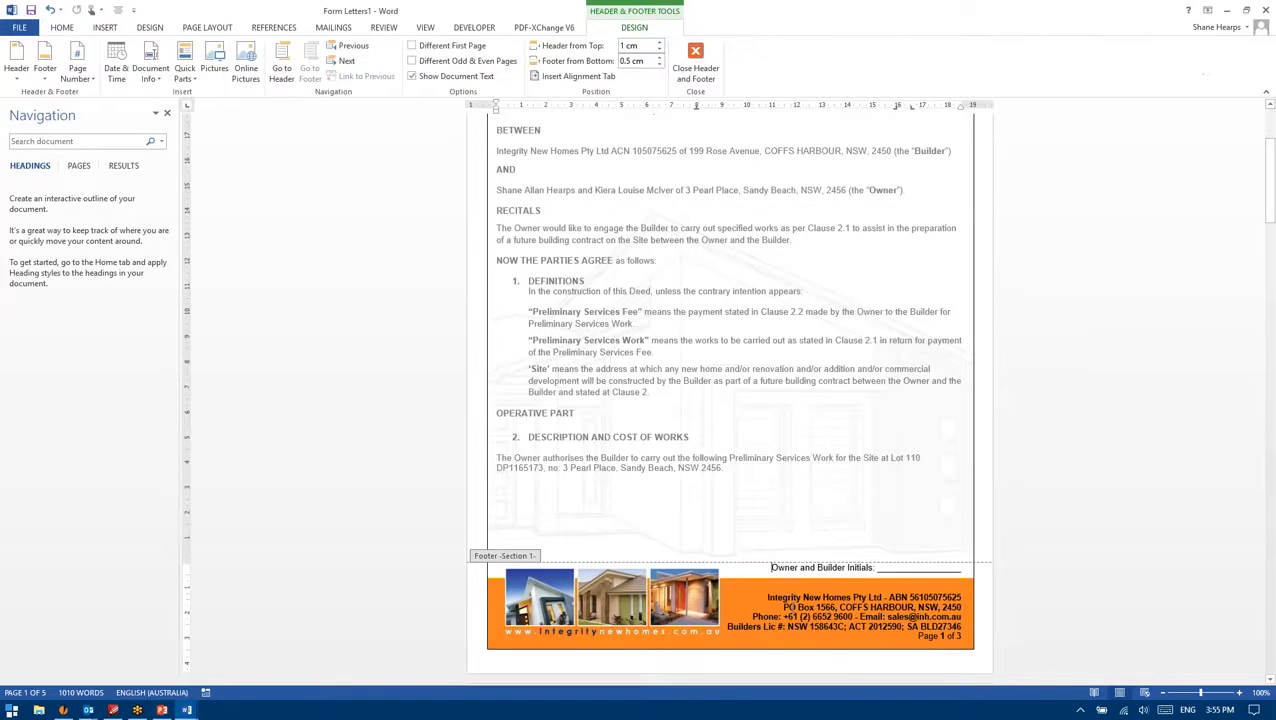
pyautogui.moveTo(787, 607); pyautogui.dragTo(952, 636)
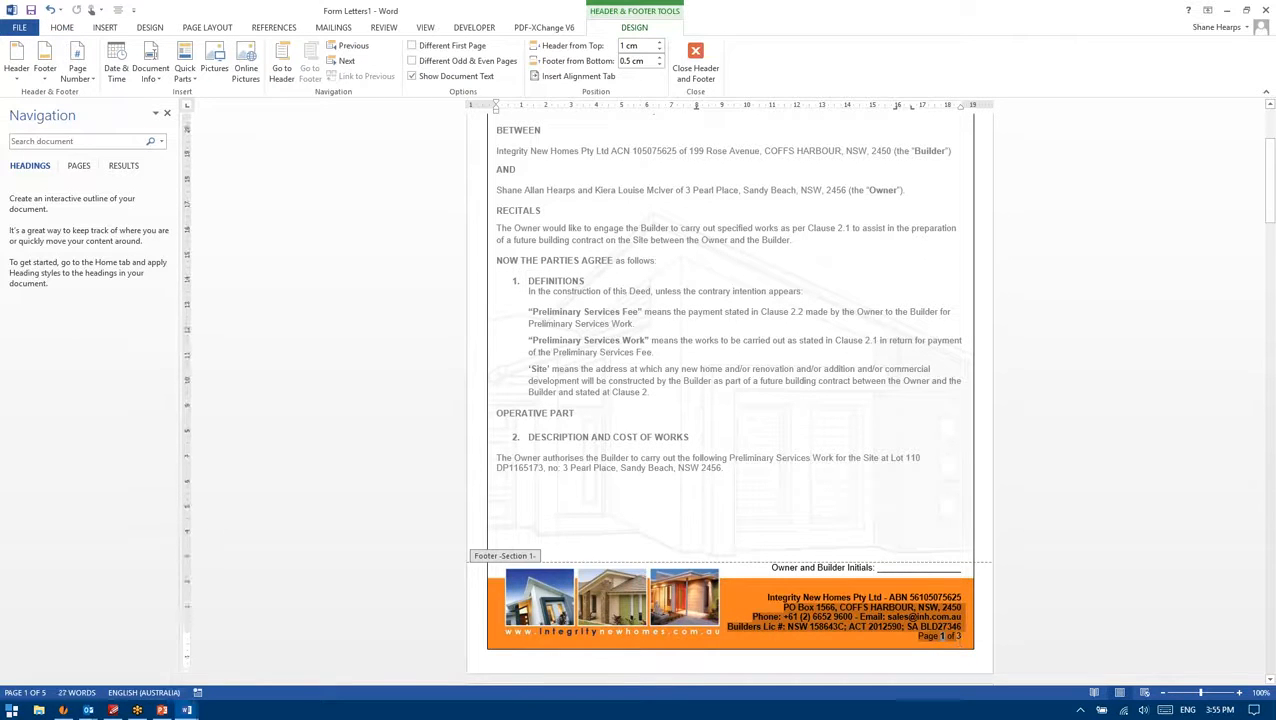
pyautogui.click(901, 609)
pyautogui.doubleClick(850, 467)
pyautogui.doubleClick(856, 617)
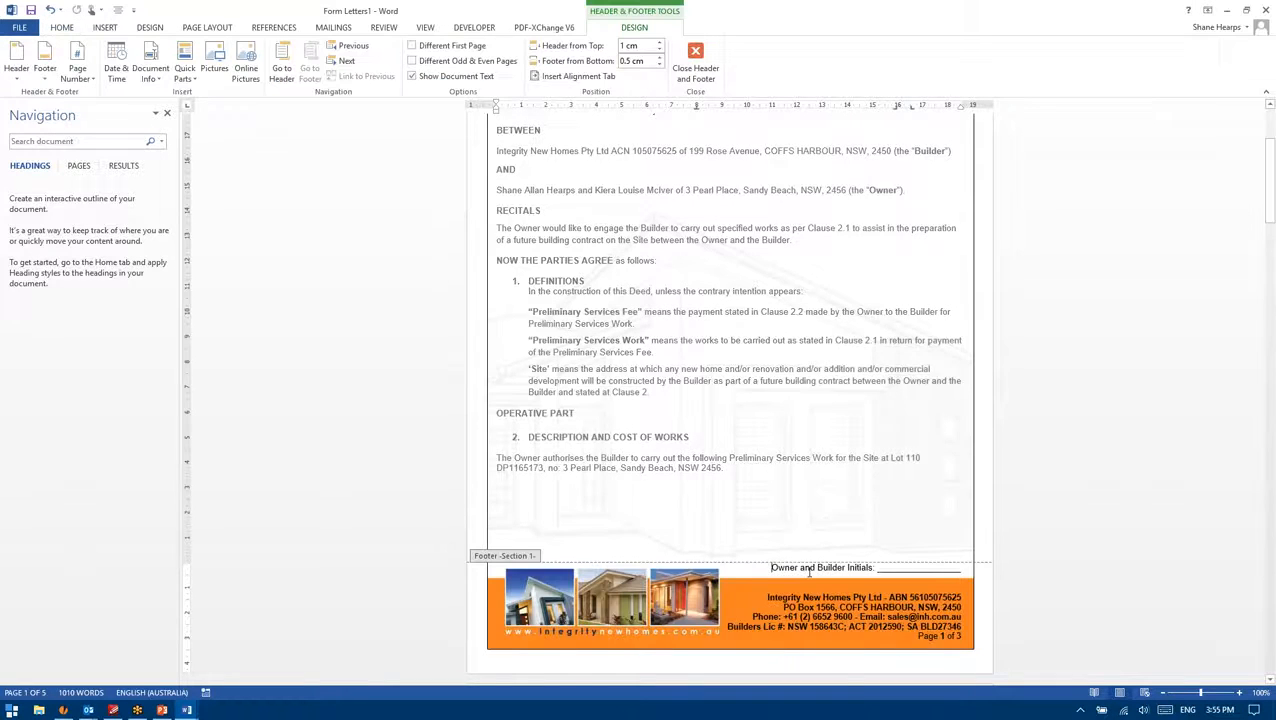
pyautogui.scroll(-2, 856, 617)
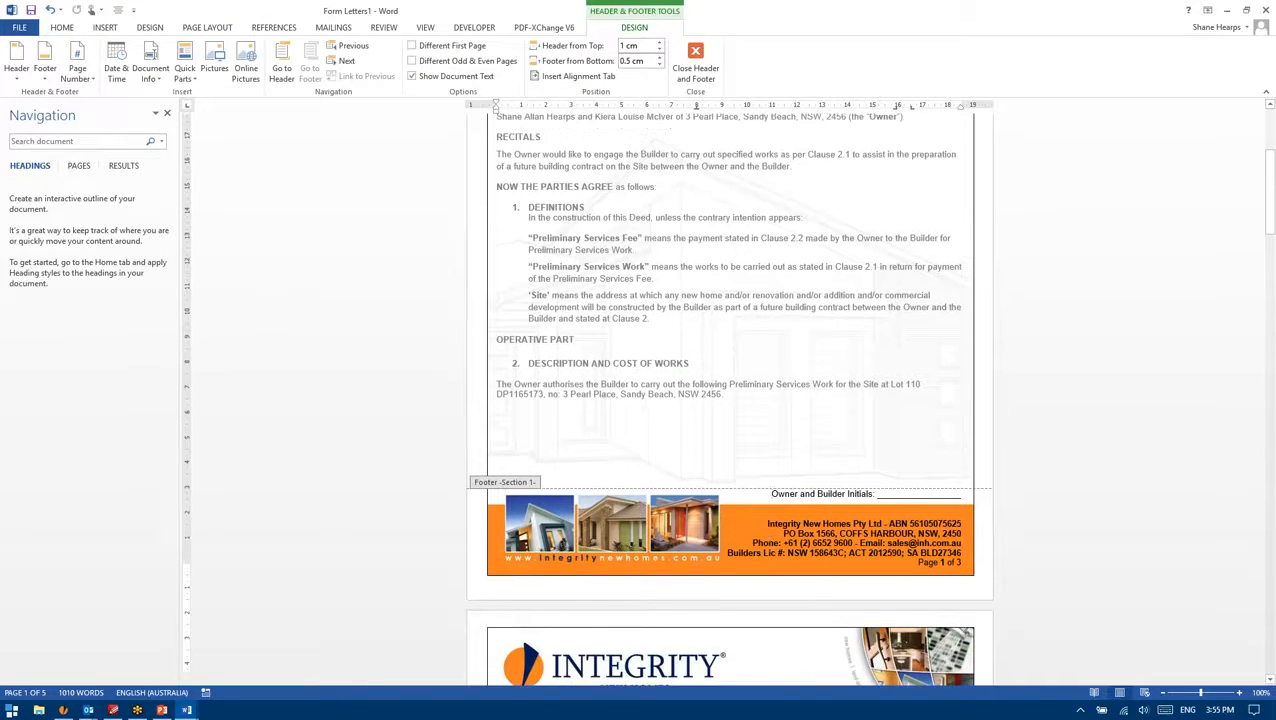
pyautogui.scroll(-10, 760, 512)
pyautogui.doubleClick(851, 663)
pyautogui.scroll(-5, 851, 663)
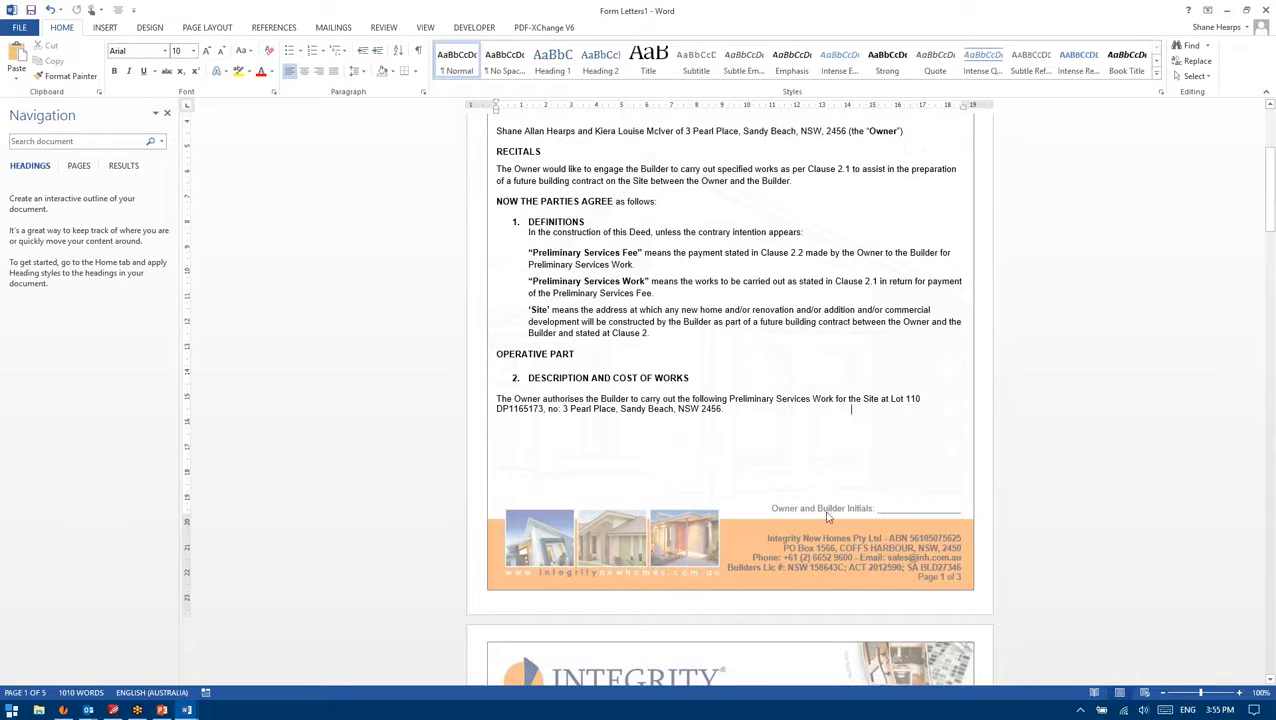
pyautogui.scroll(5, 833, 548)
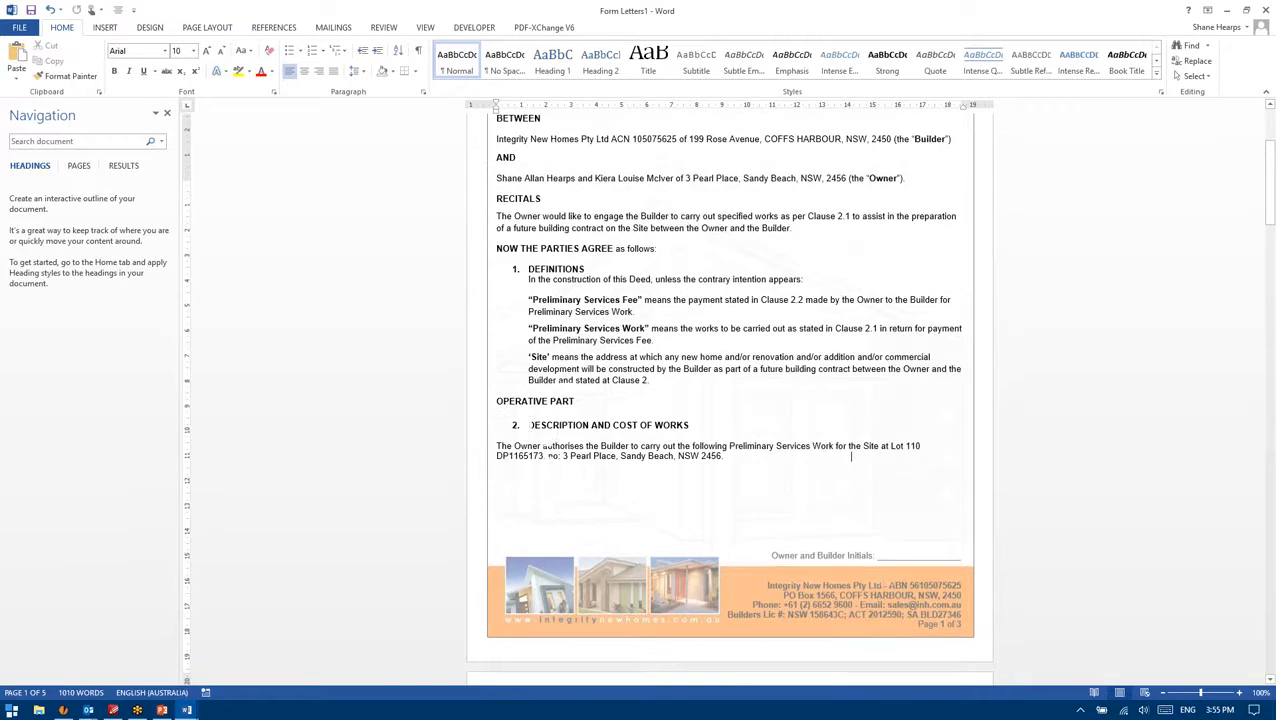
pyautogui.scroll(-8, 845, 520)
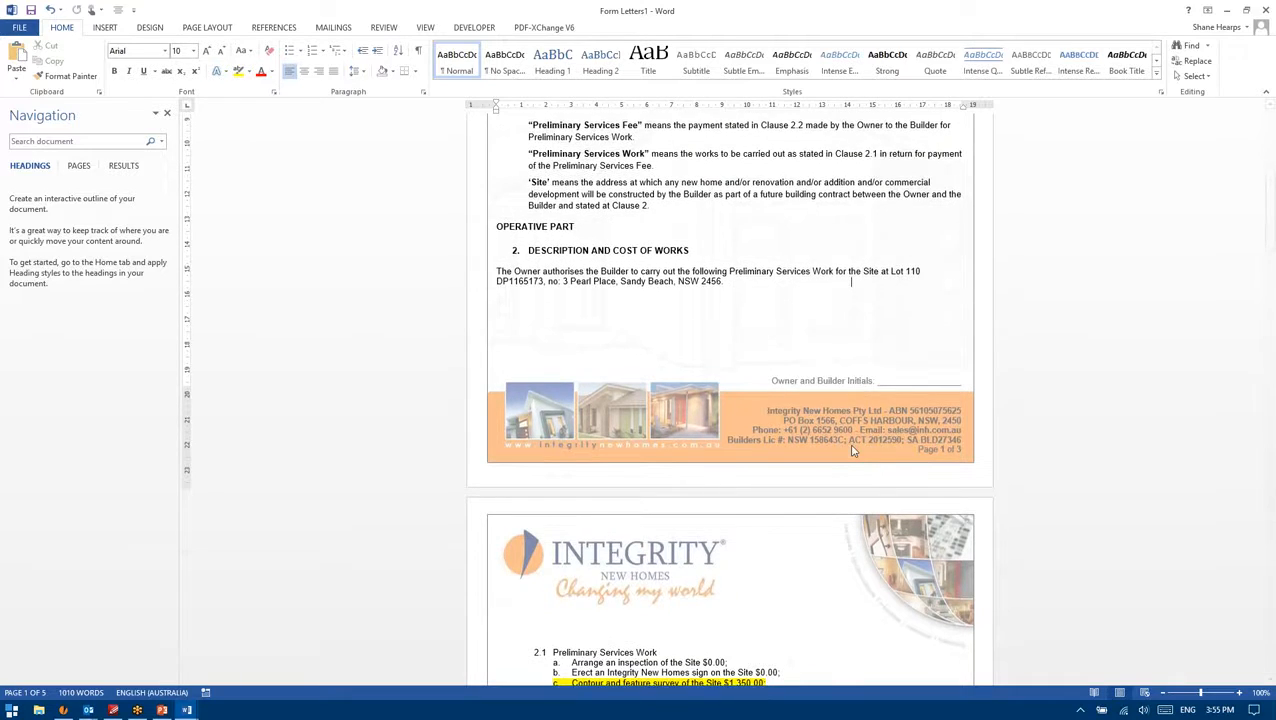
pyautogui.doubleClick(851, 443)
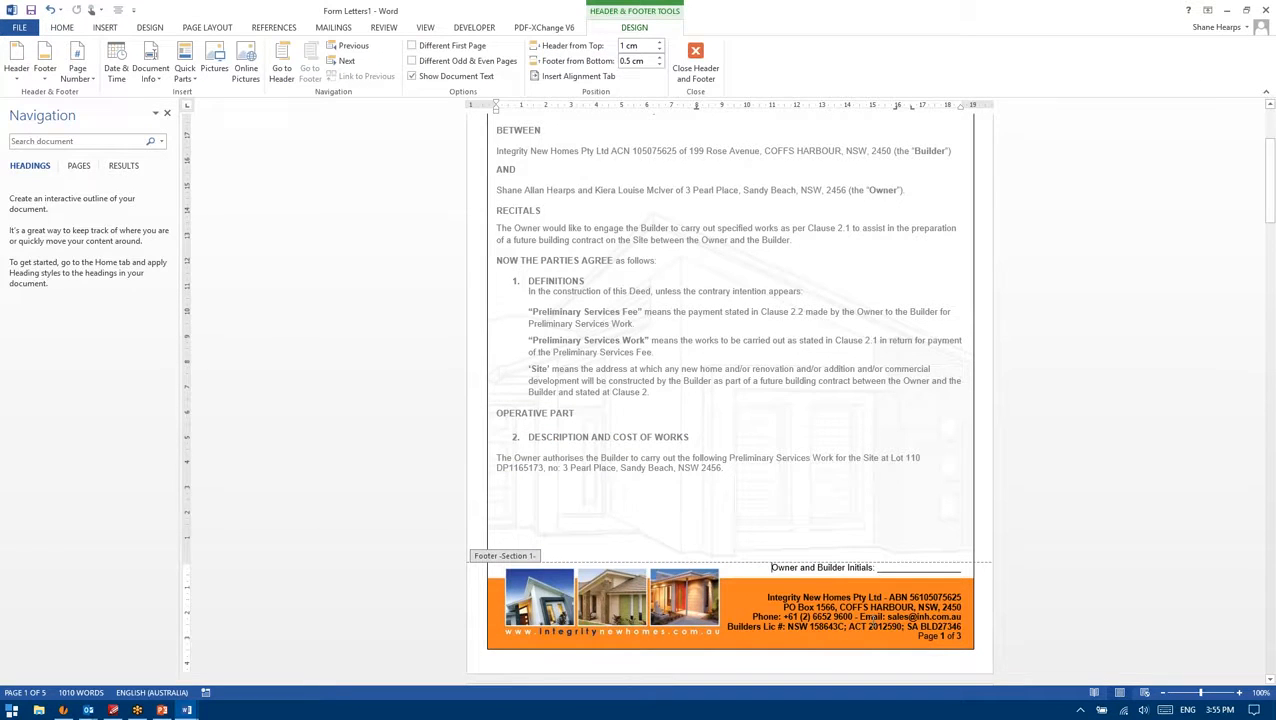
pyautogui.scroll(3, 746, 527)
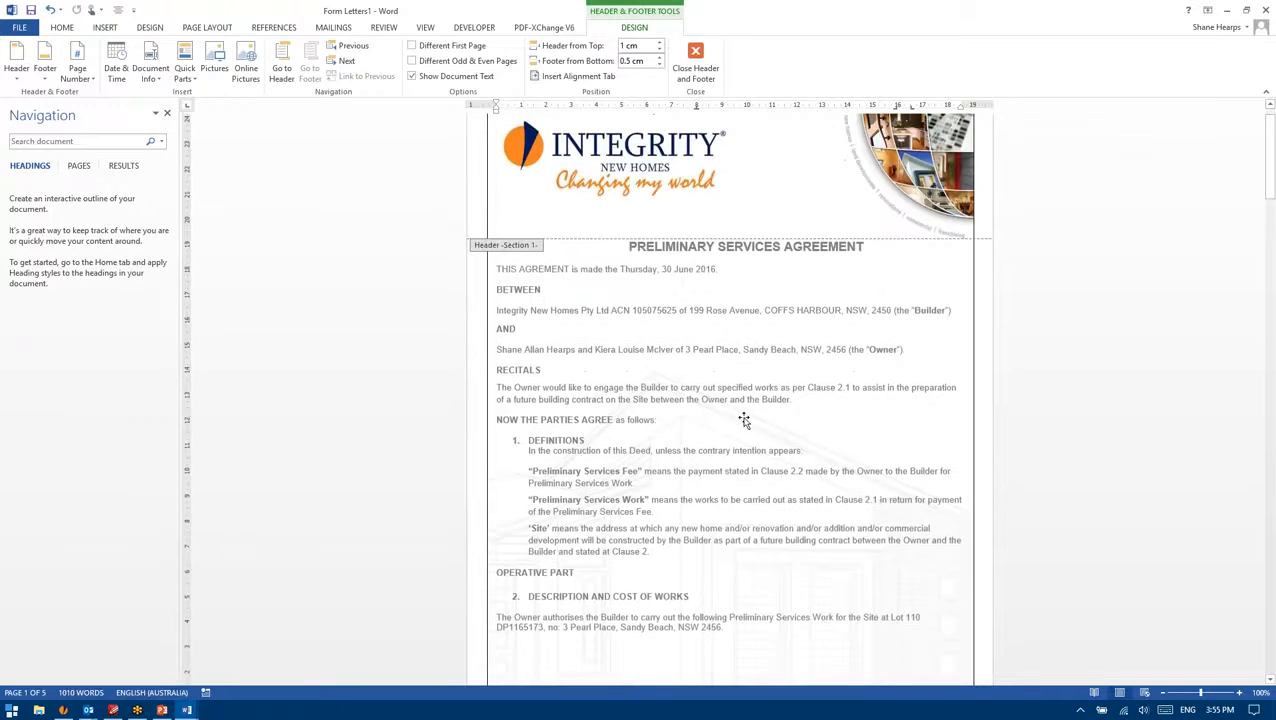
pyautogui.press('Escape')
pyautogui.scroll(-10, 707, 385)
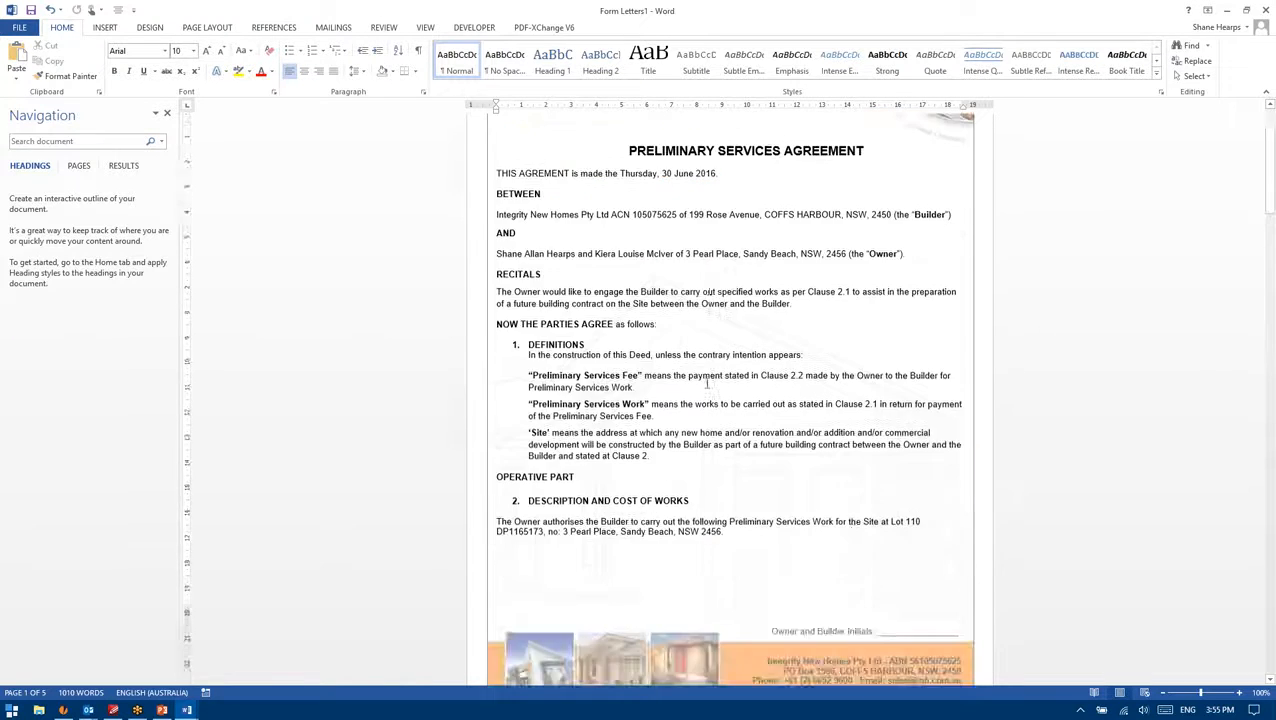
pyautogui.scroll(-2, 663, 587)
pyautogui.moveTo(708, 530); pyautogui.dragTo(643, 508)
pyautogui.click(650, 509)
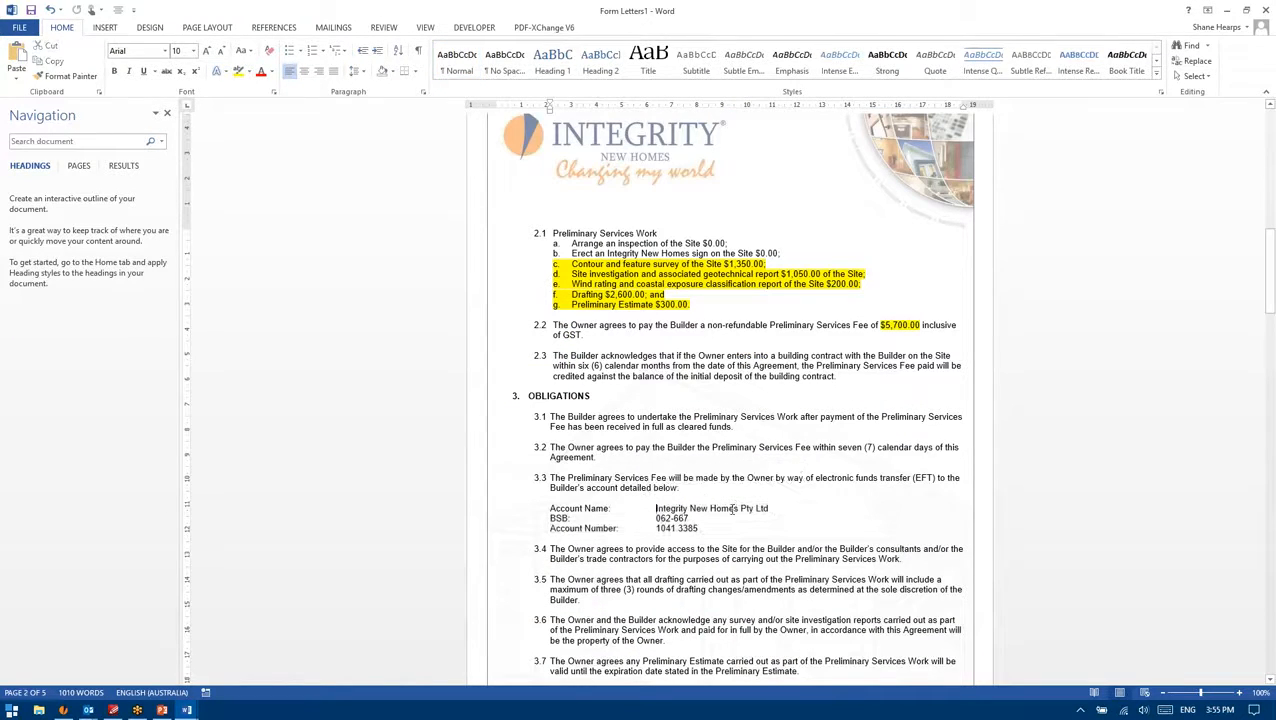
pyautogui.scroll(-10, 733, 510)
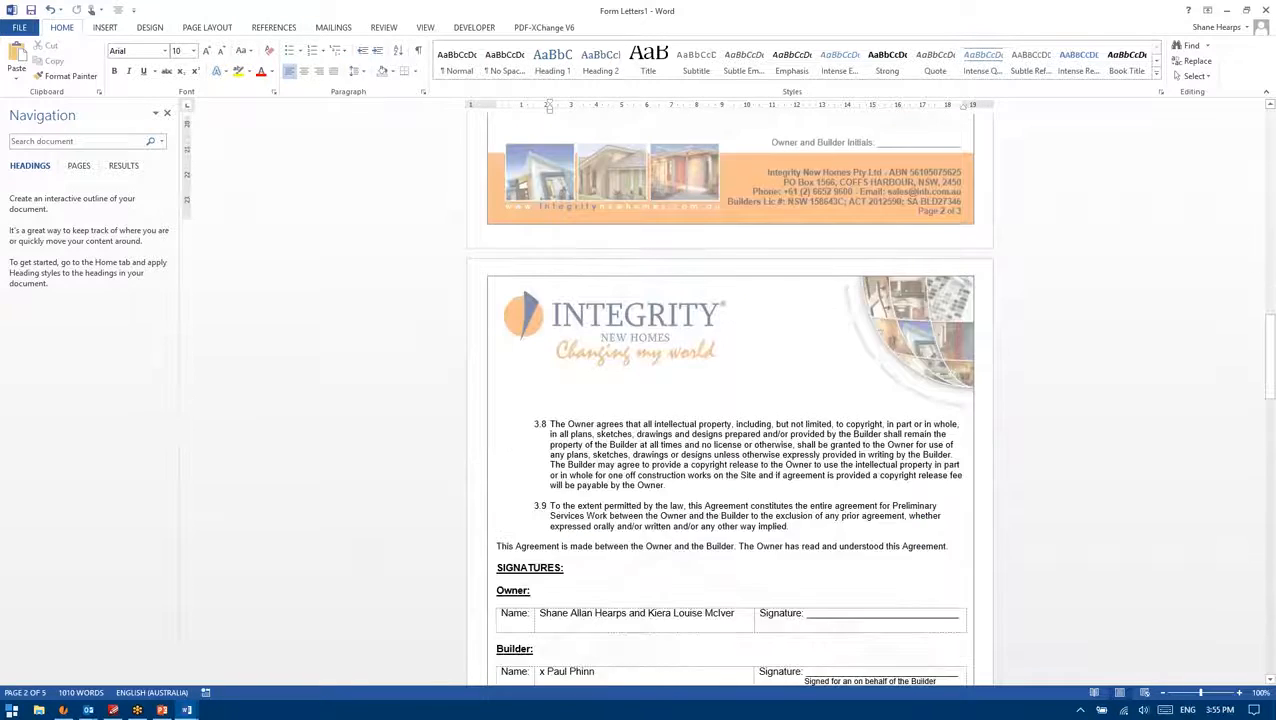
pyautogui.scroll(-3, 731, 496)
pyautogui.scroll(-11, 731, 502)
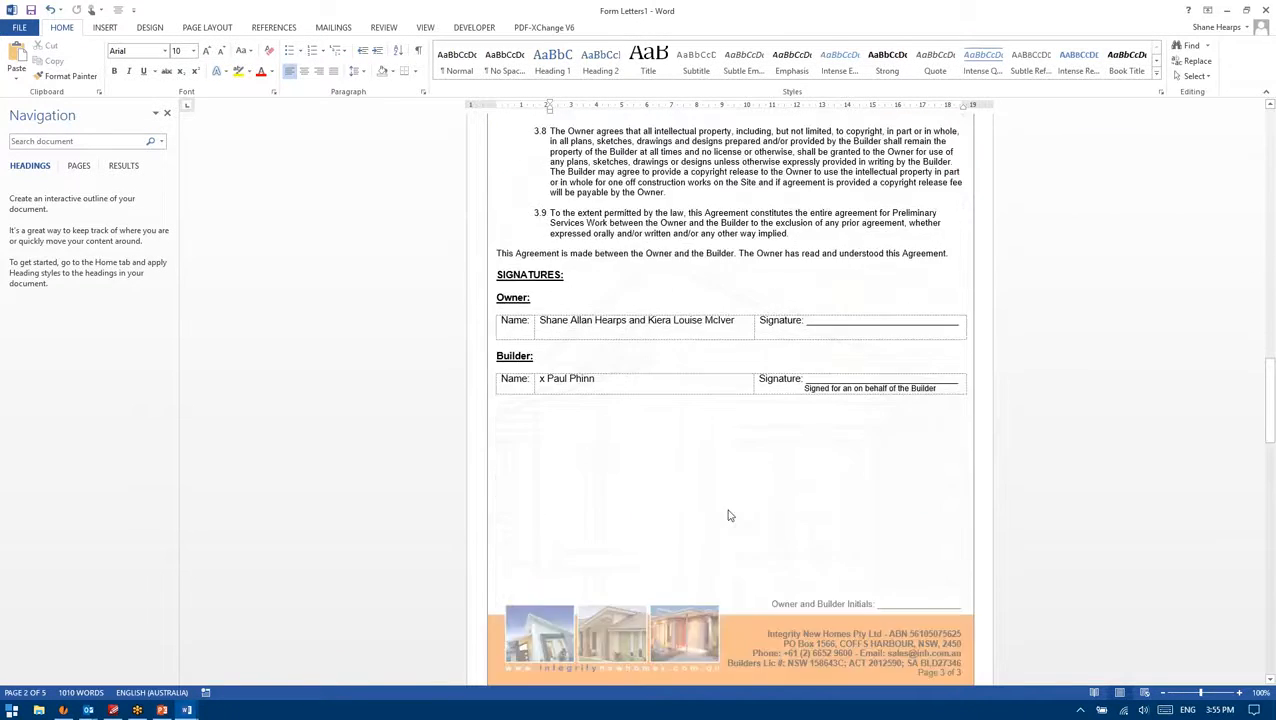
pyautogui.scroll(11, 731, 502)
pyautogui.scroll(10, 757, 492)
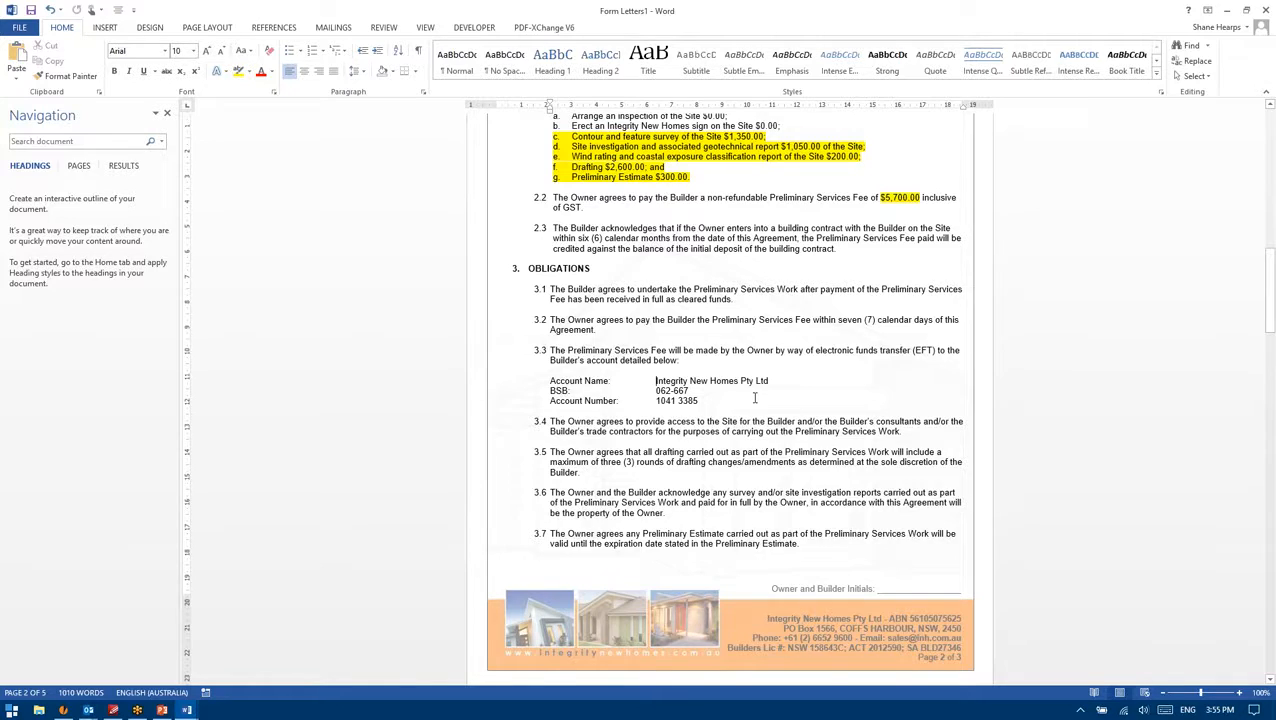
pyautogui.scroll(-8, 753, 382)
pyautogui.scroll(-2, 753, 382)
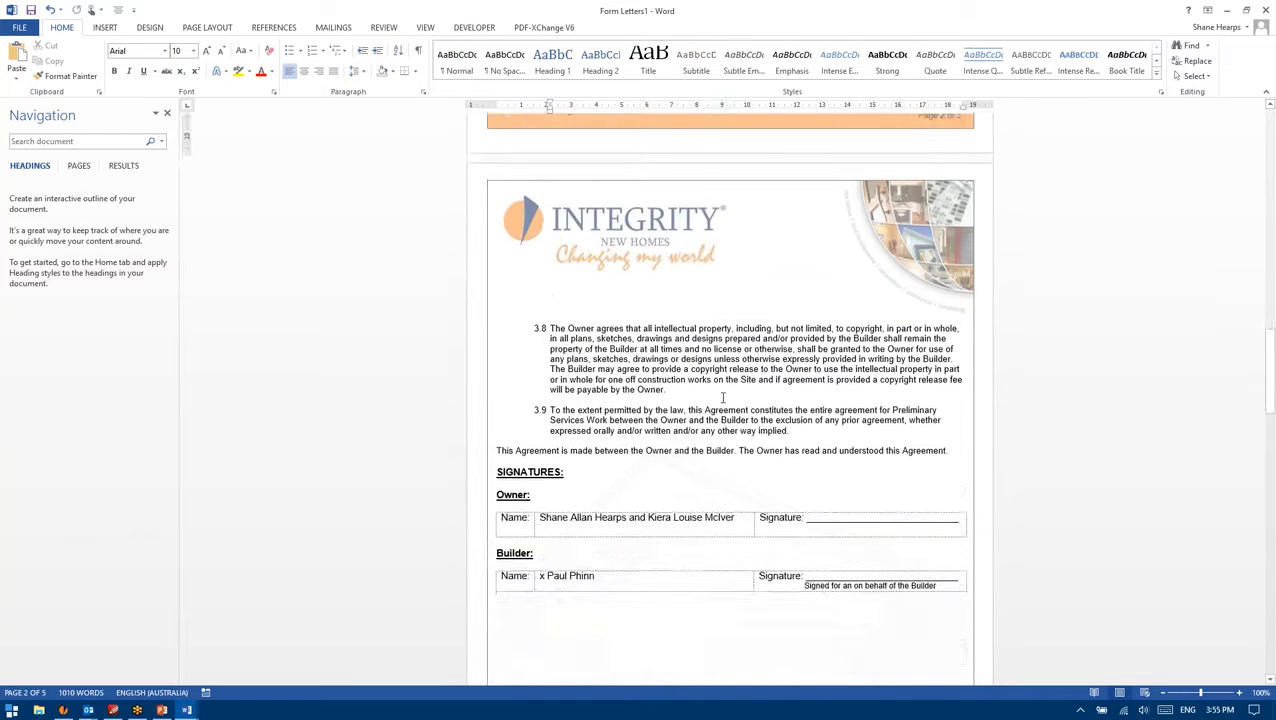
pyautogui.scroll(10, 707, 482)
pyautogui.scroll(1, 707, 482)
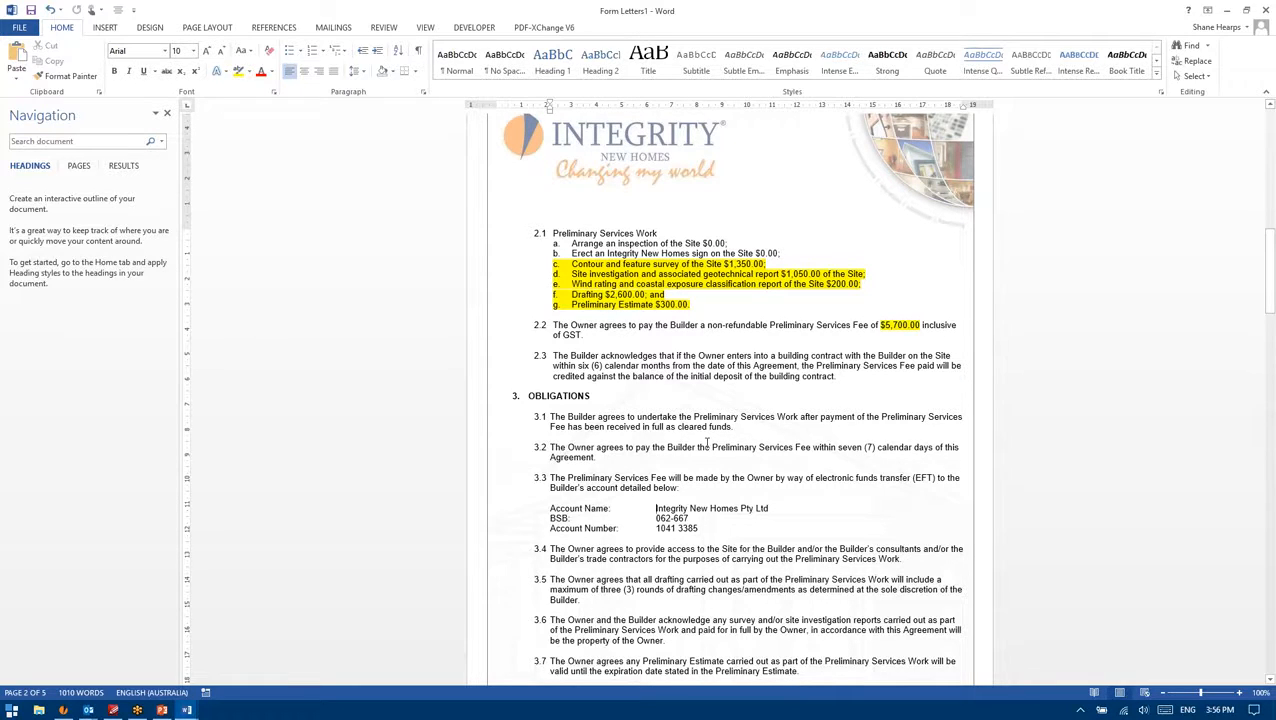
pyautogui.click(612, 458)
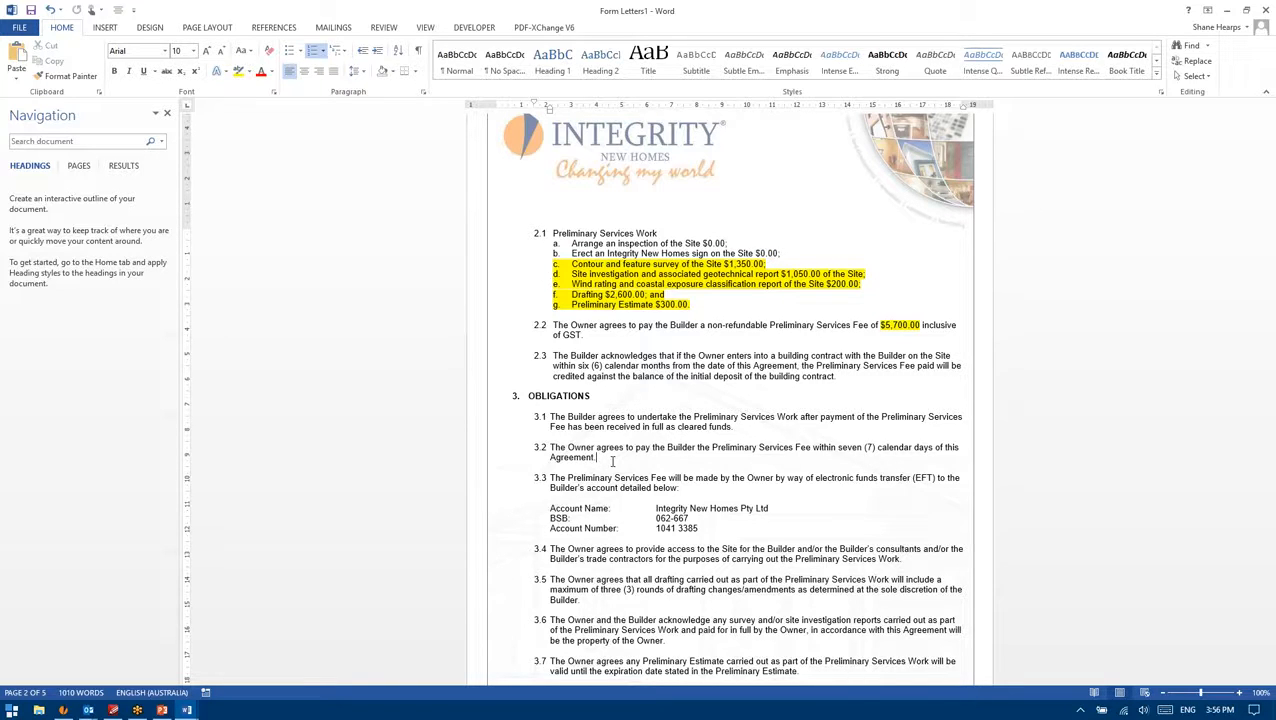
pyautogui.moveTo(607, 460); pyautogui.dragTo(550, 458)
pyautogui.click(643, 488)
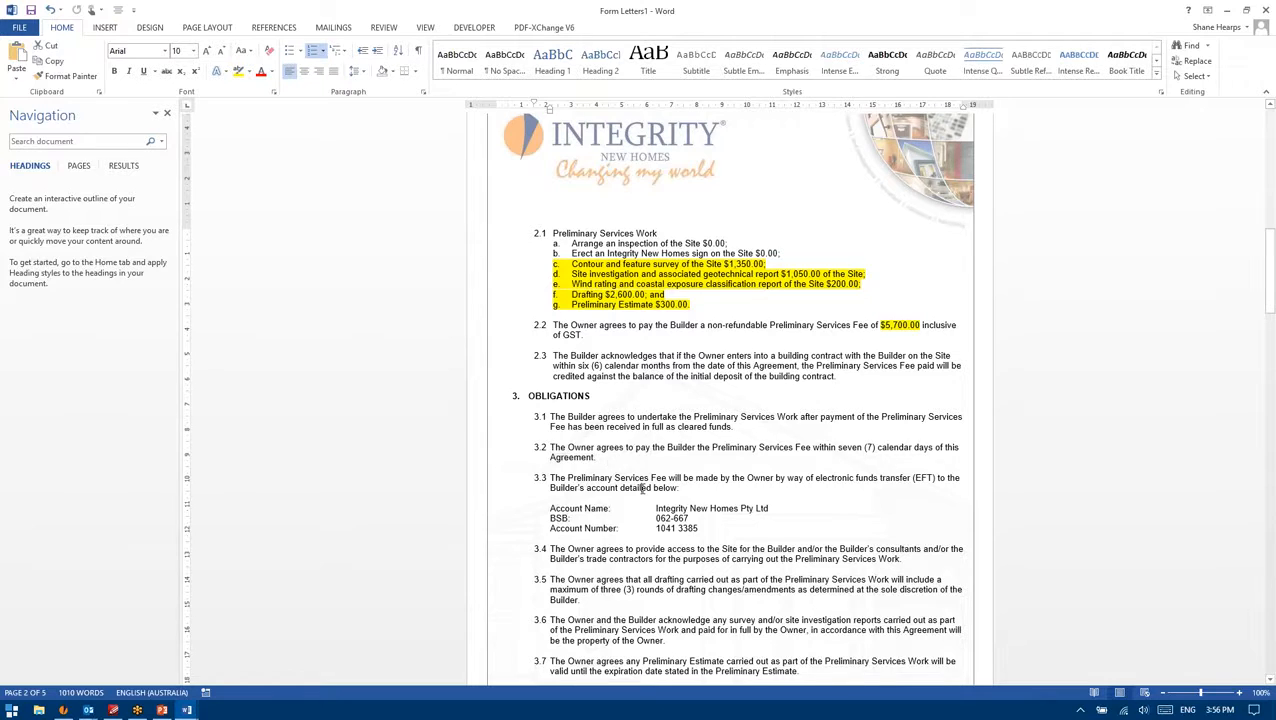
pyautogui.scroll(5, 622, 551)
pyautogui.scroll(-5, 620, 550)
pyautogui.scroll(18, 605, 560)
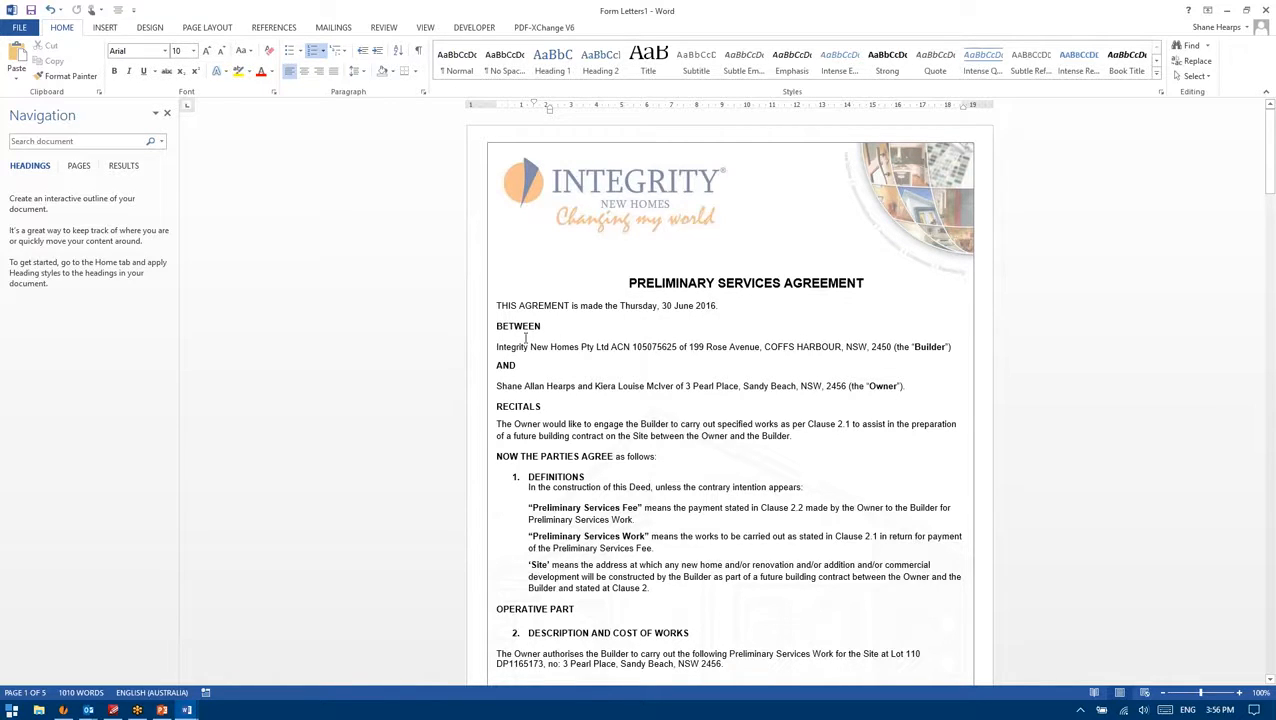
pyautogui.moveTo(497, 347); pyautogui.dragTo(893, 350)
pyautogui.click(687, 350)
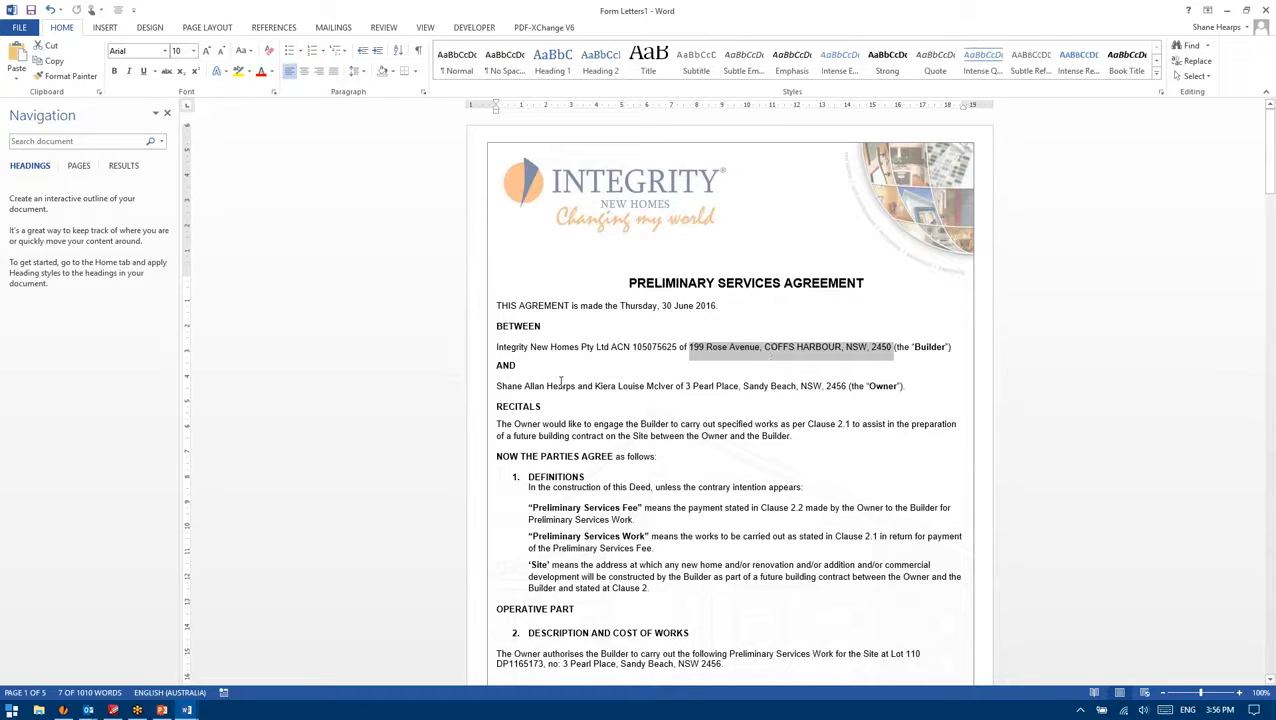
pyautogui.click(522, 386)
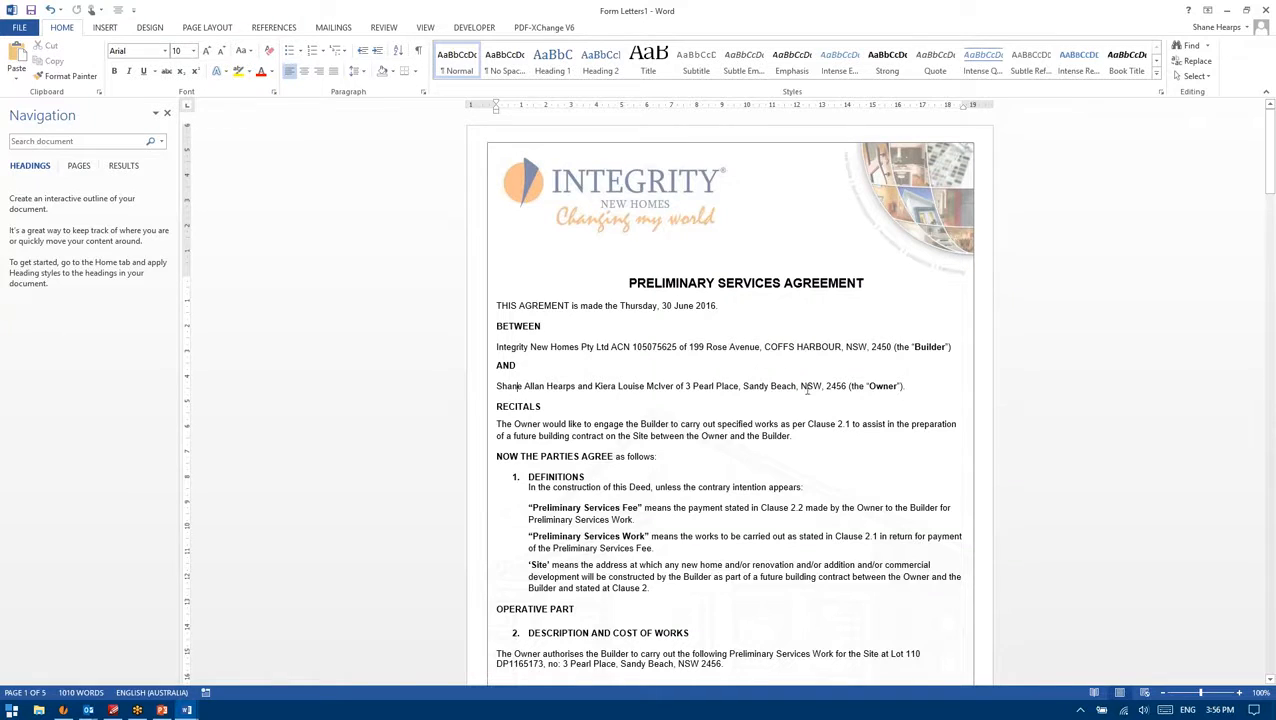
pyautogui.moveTo(866, 388); pyautogui.dragTo(495, 389)
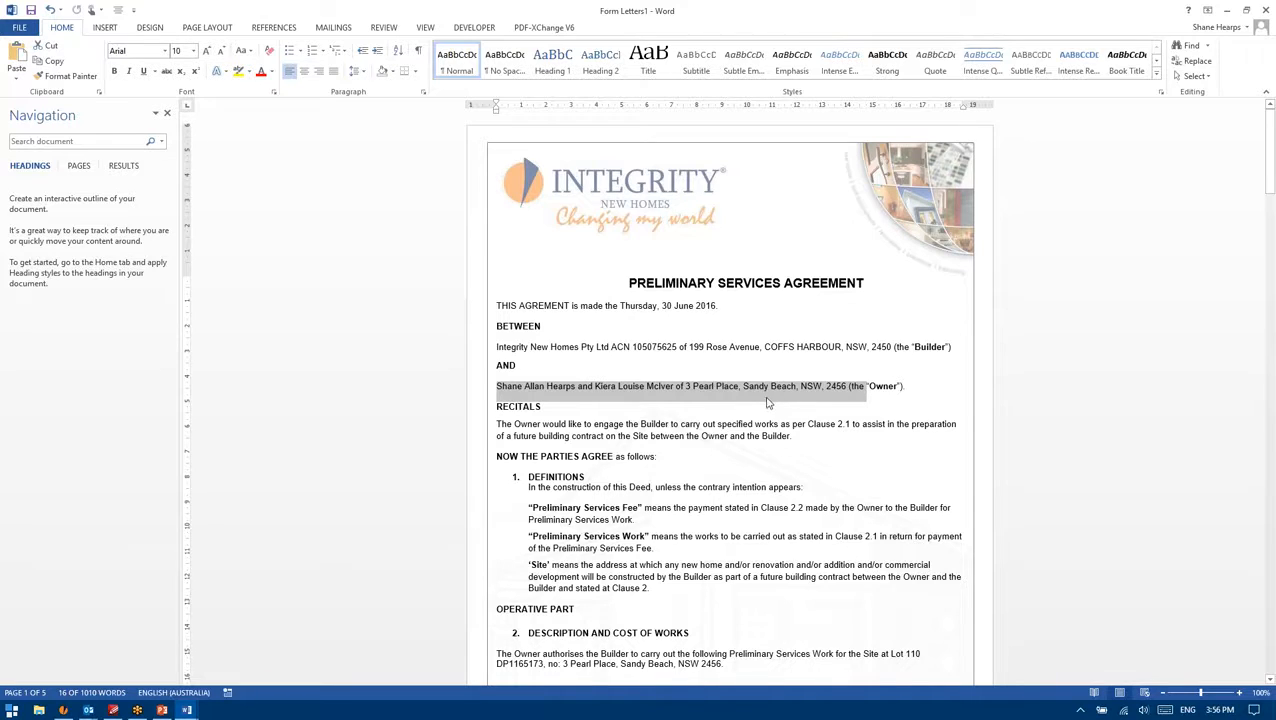
pyautogui.click(692, 387)
pyautogui.scroll(-2, 750, 378)
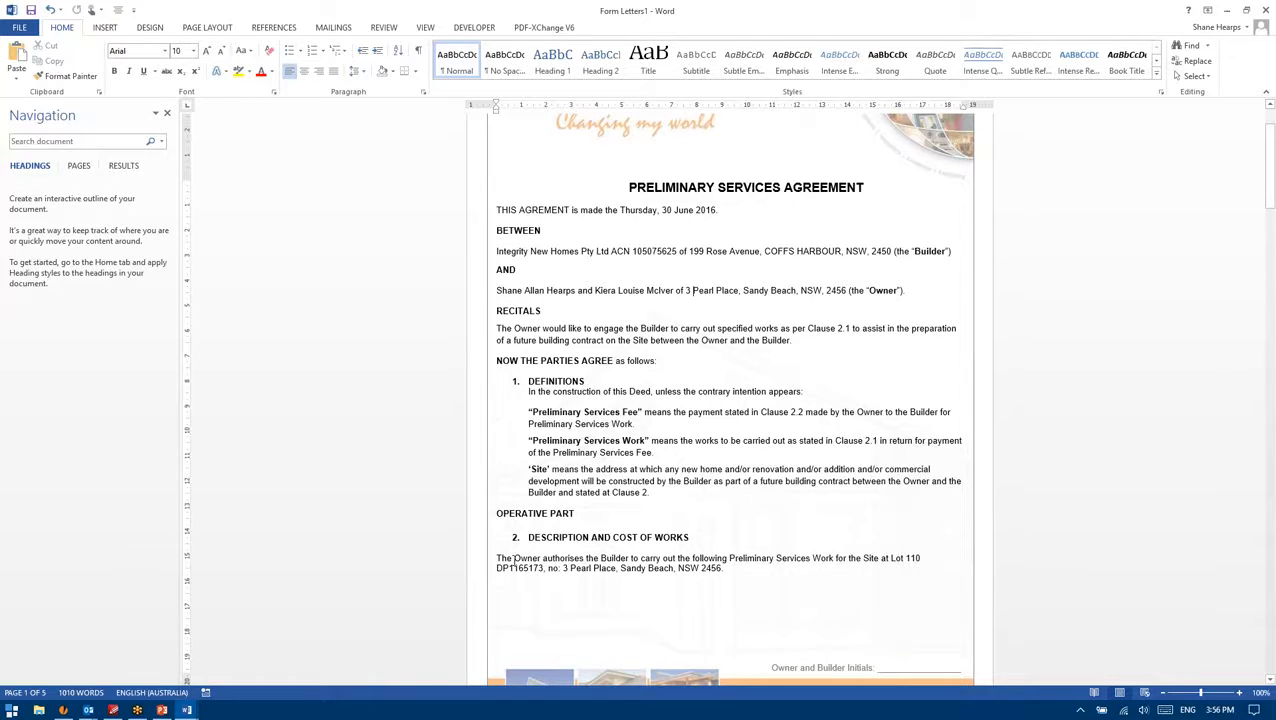
pyautogui.moveTo(856, 296); pyautogui.dragTo(647, 297)
pyautogui.click(647, 297)
pyautogui.moveTo(895, 291); pyautogui.dragTo(646, 292)
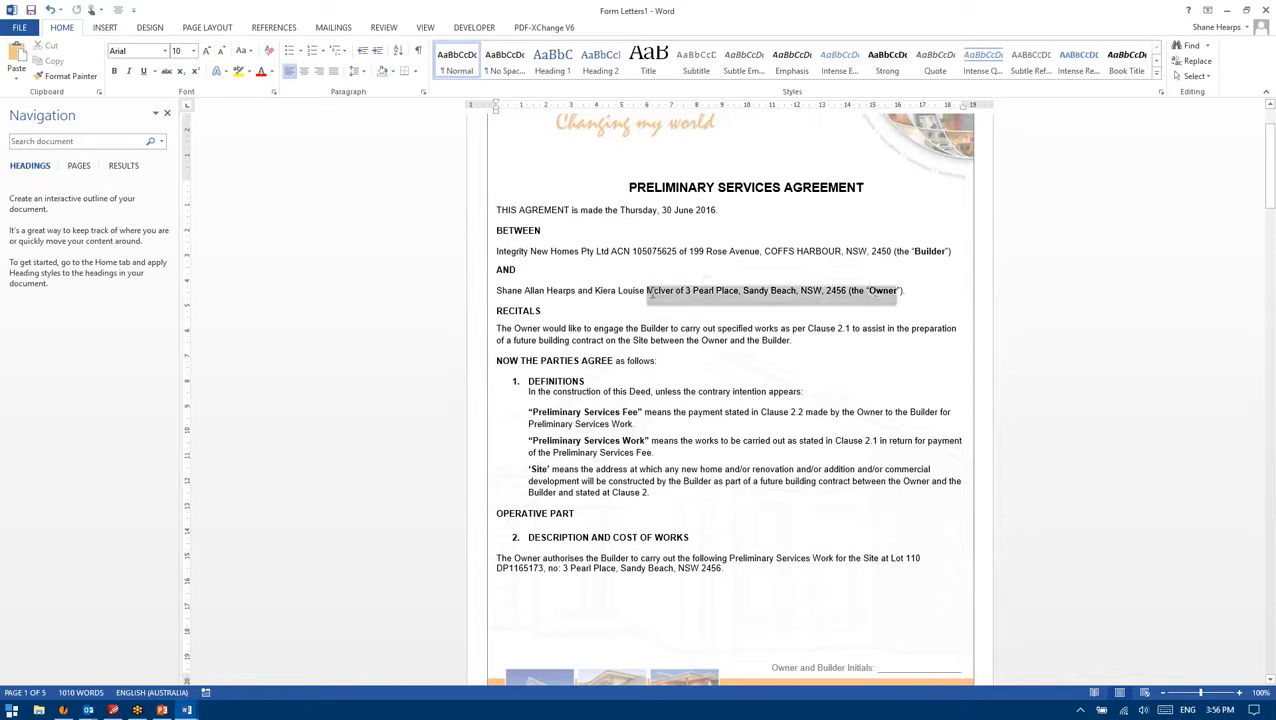
pyautogui.click(645, 292)
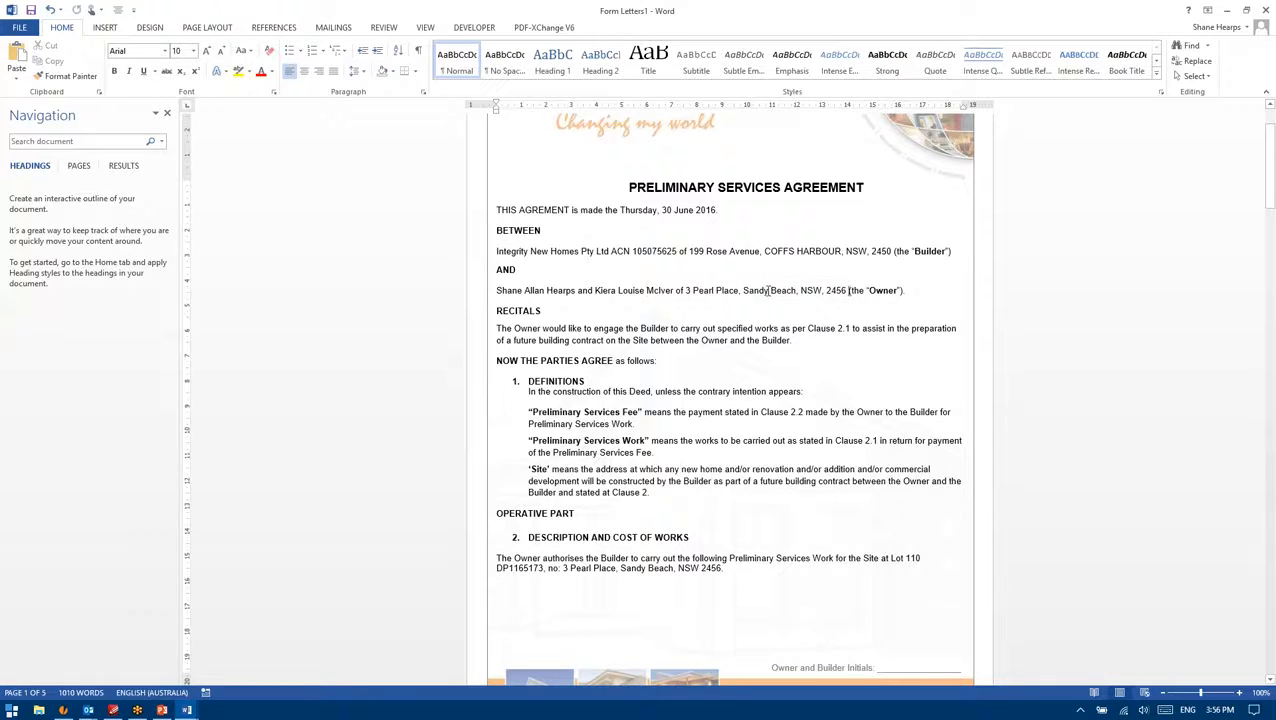
pyautogui.moveTo(852, 293); pyautogui.dragTo(495, 293)
pyautogui.click(522, 292)
pyautogui.moveTo(723, 568); pyautogui.dragTo(548, 568)
pyautogui.click(577, 546)
# Step: Scroll through the merged Form Letters1 document, then return to page 1's PRELIMINARY SERVICES AGREEMENT heading
pyautogui.scroll(-10, 569, 619)
pyautogui.scroll(-8, 565, 572)
pyautogui.scroll(4, 700, 350)
pyautogui.scroll(-2, 717, 306)
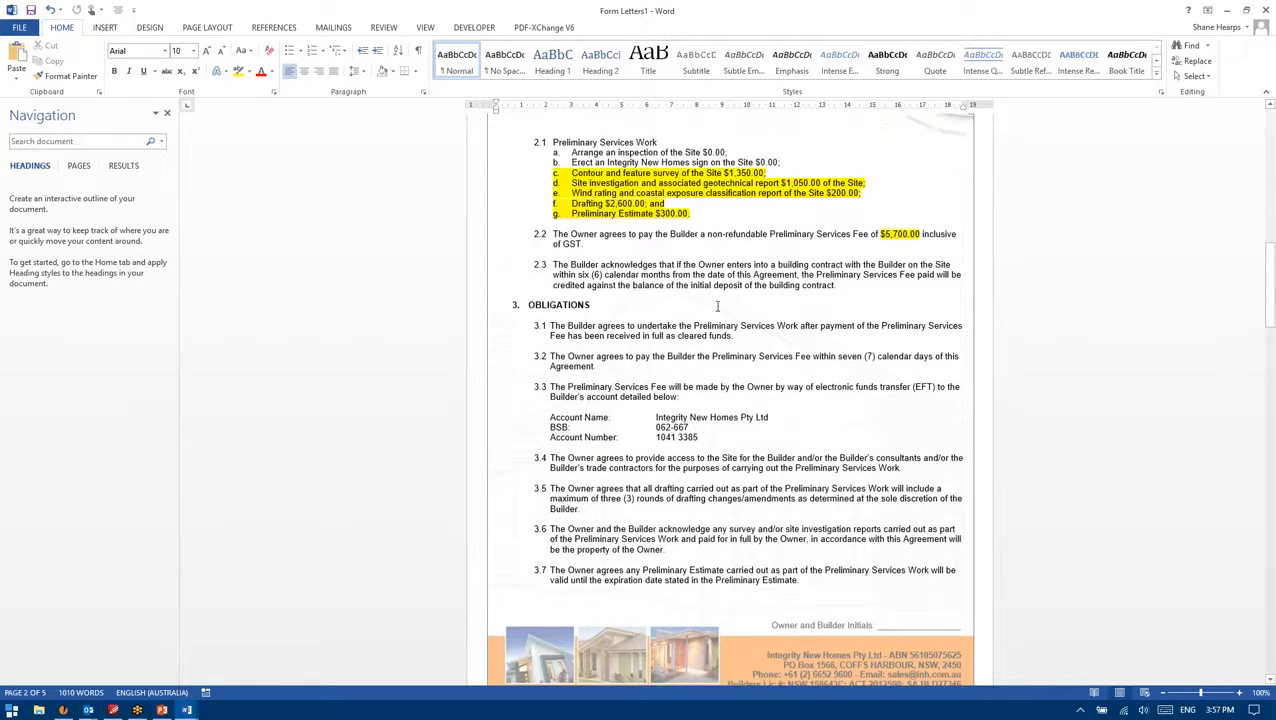
pyautogui.scroll(12, 668, 340)
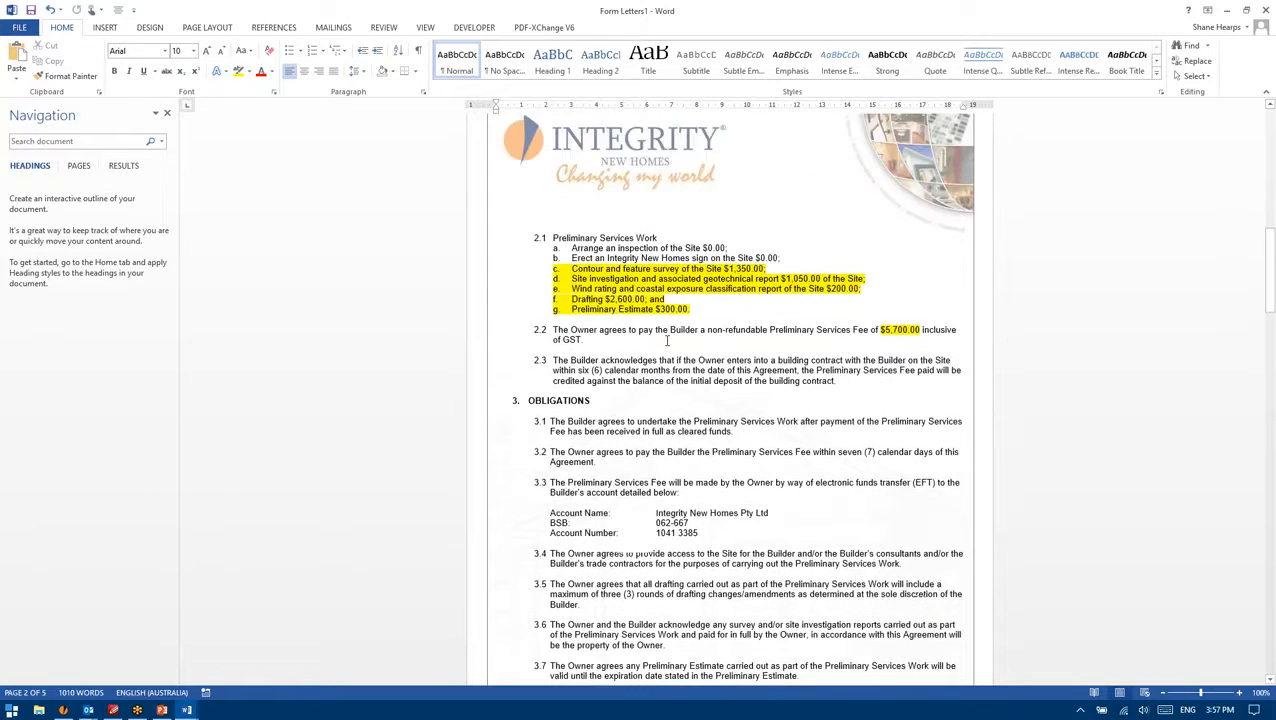
pyautogui.scroll(3, 650, 343)
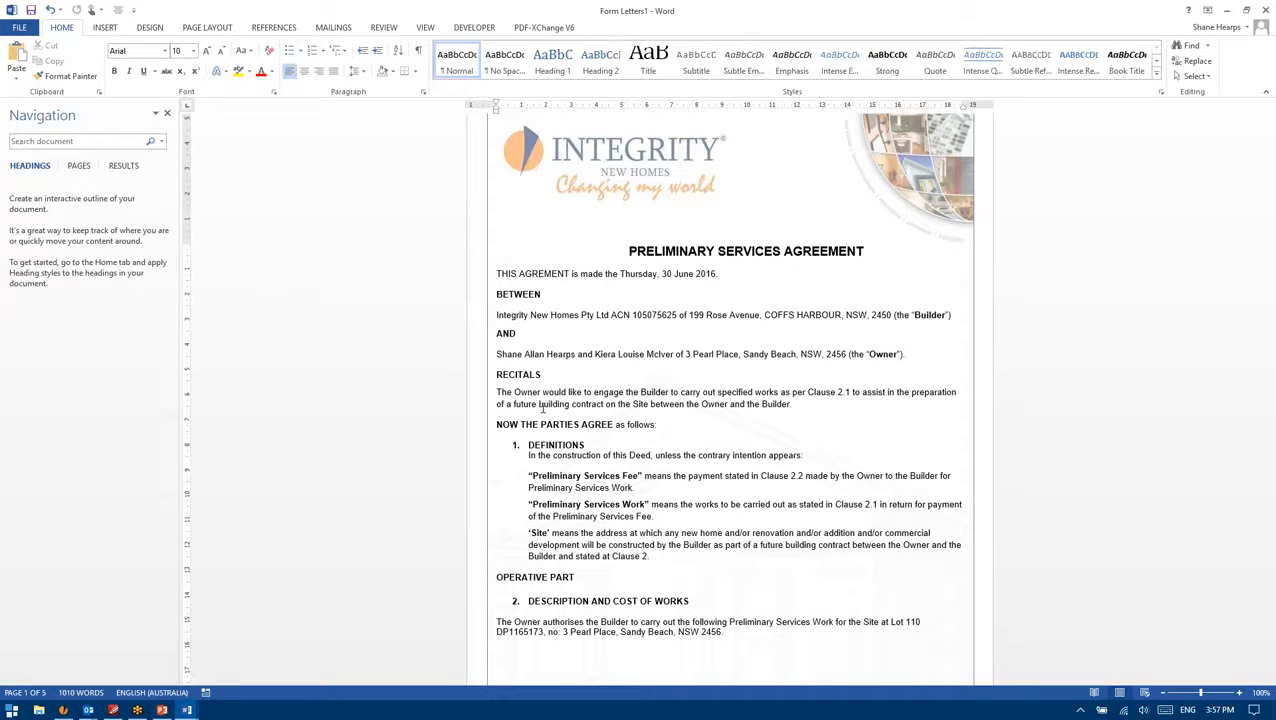
pyautogui.scroll(-3, 677, 451)
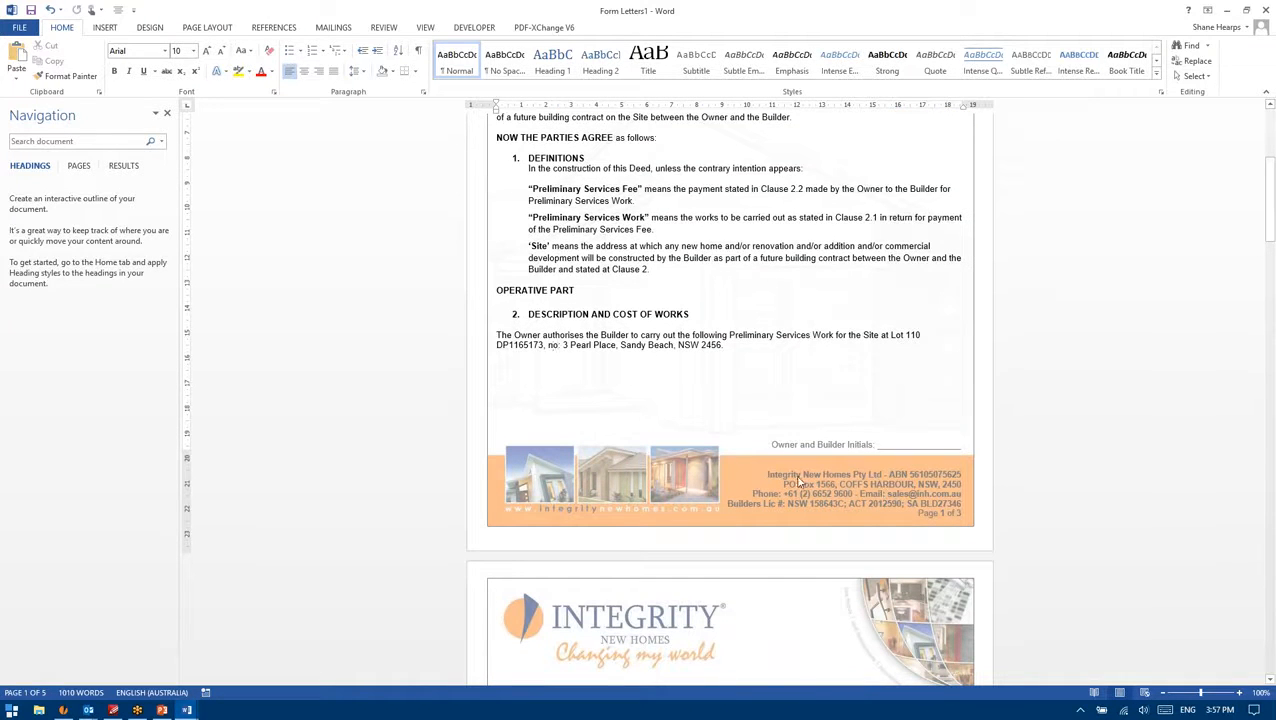
pyautogui.scroll(-2, 730, 450)
pyautogui.scroll(-15, 812, 402)
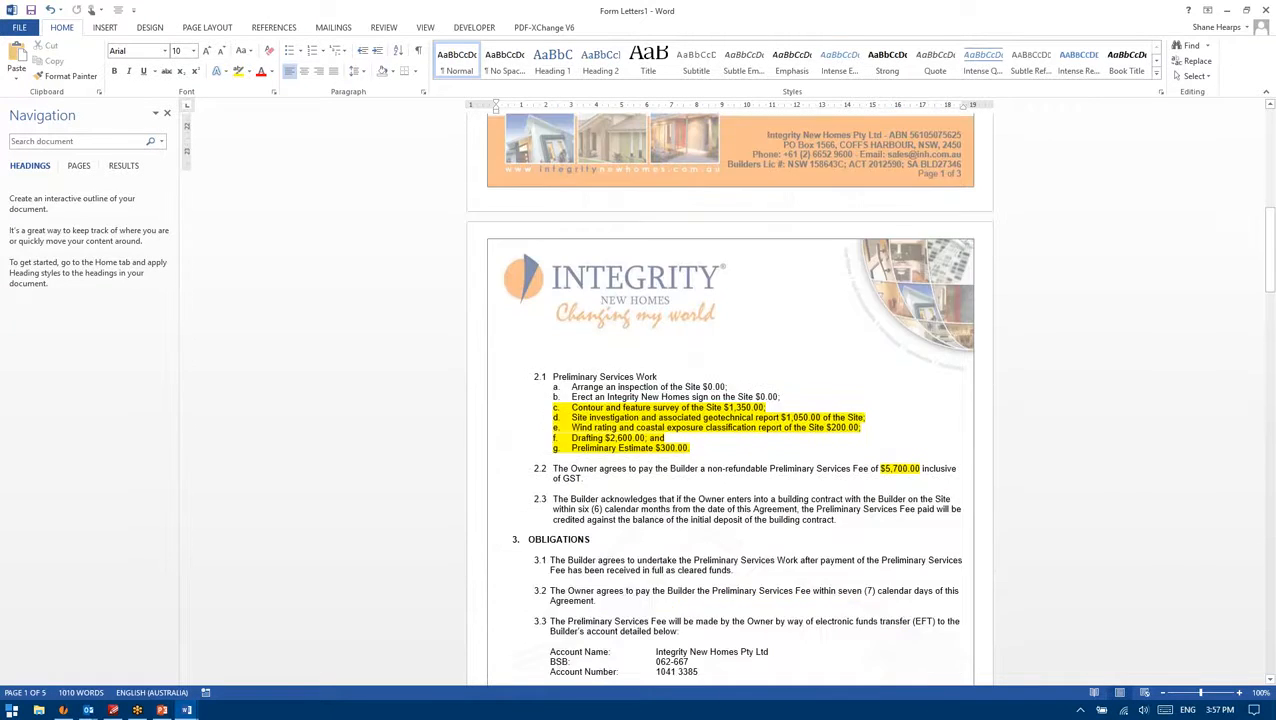
pyautogui.scroll(-7, 812, 402)
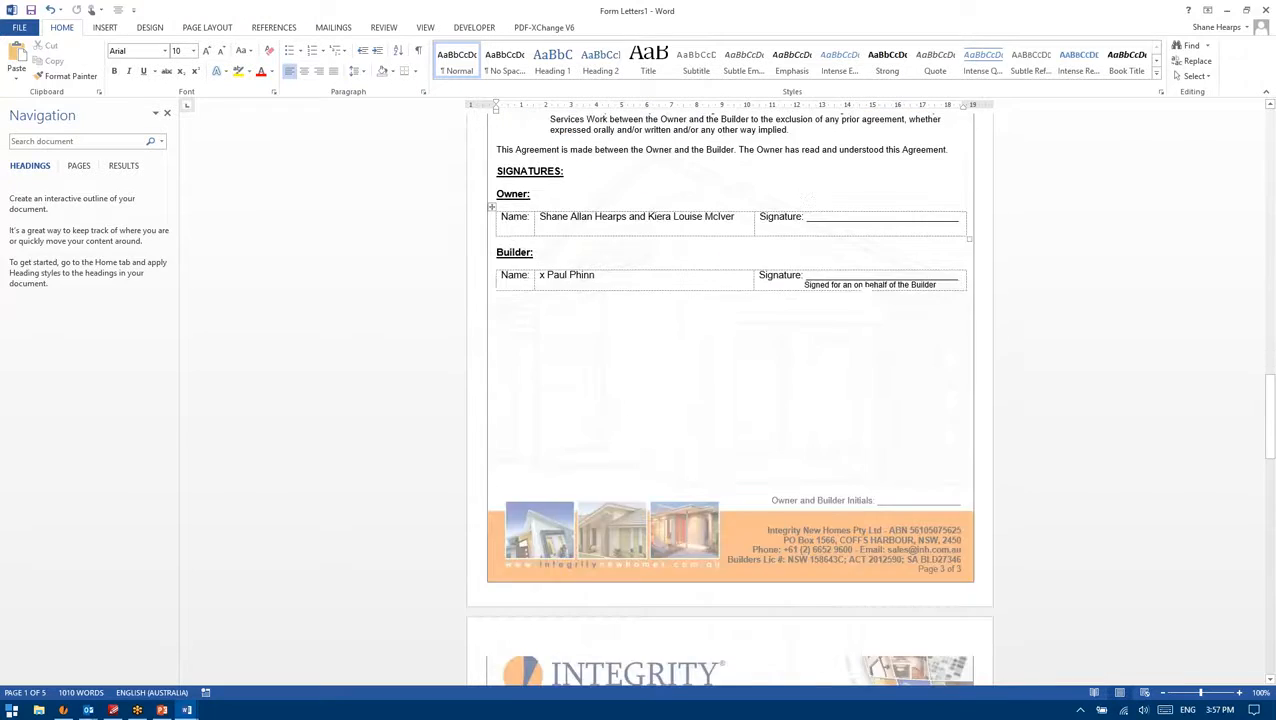
pyautogui.scroll(-10, 812, 427)
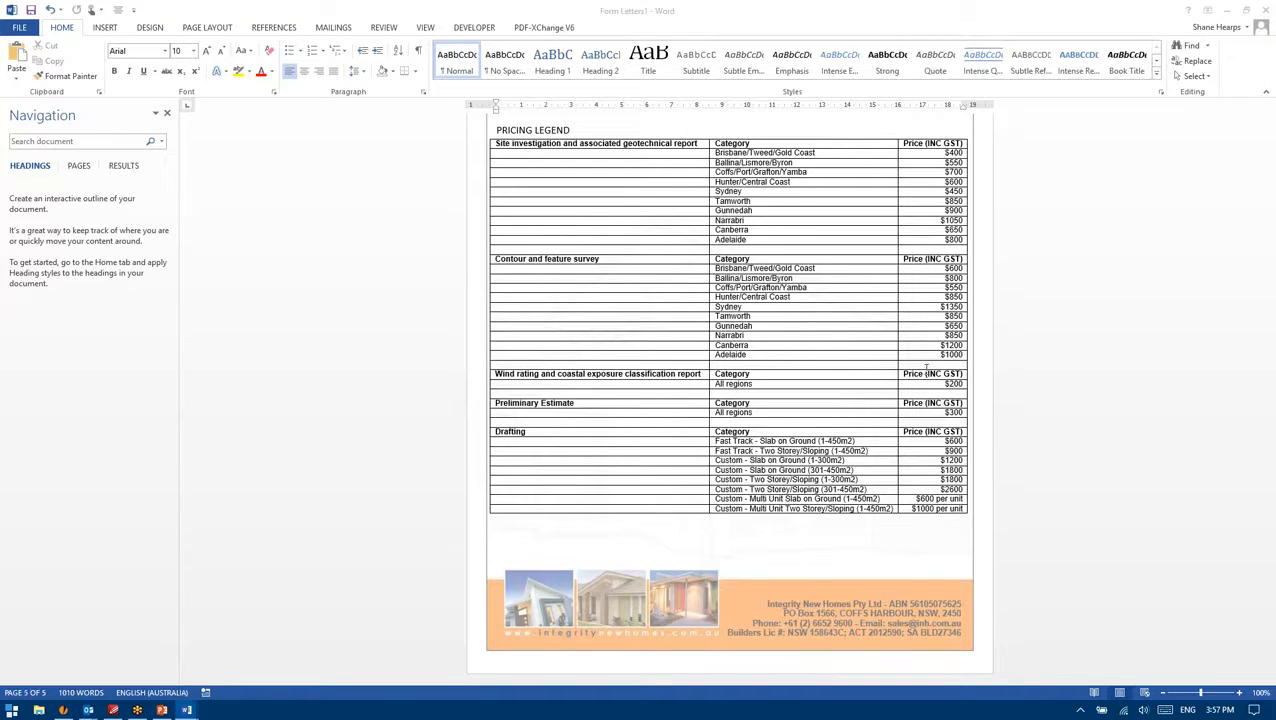
pyautogui.click(887, 360)
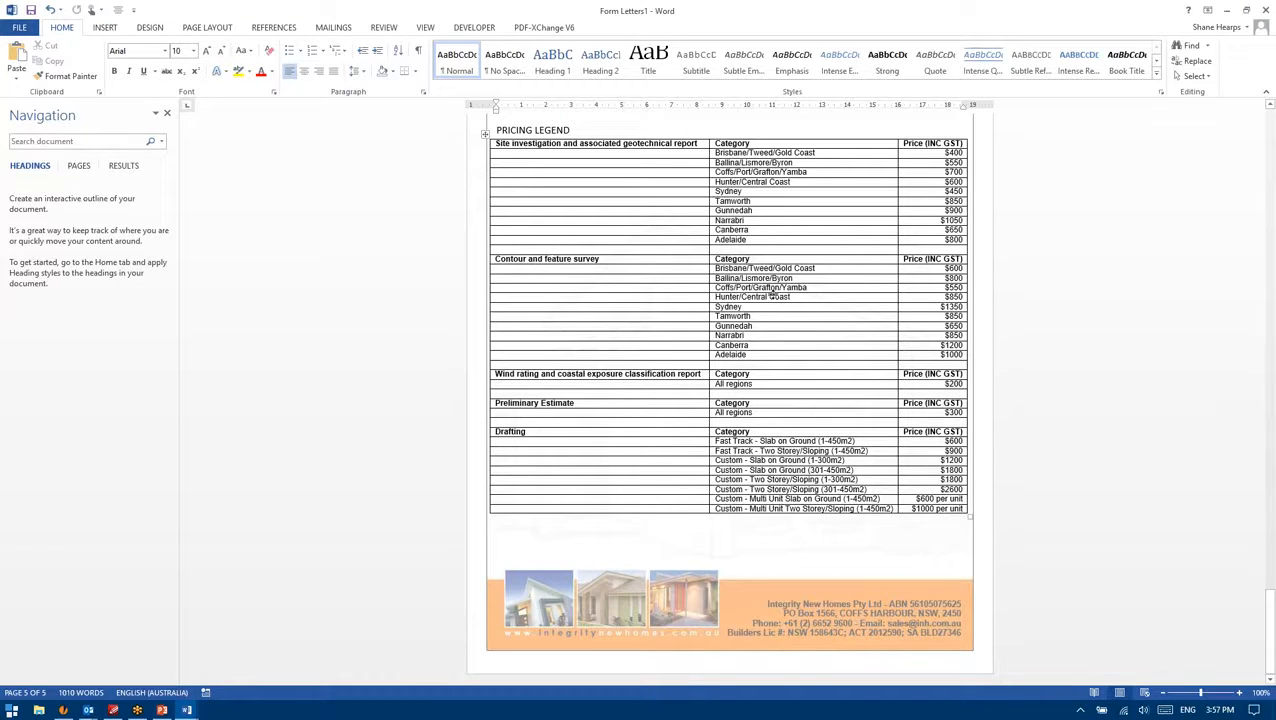
pyautogui.moveTo(1269, 630); pyautogui.dragTo(1270, 108)
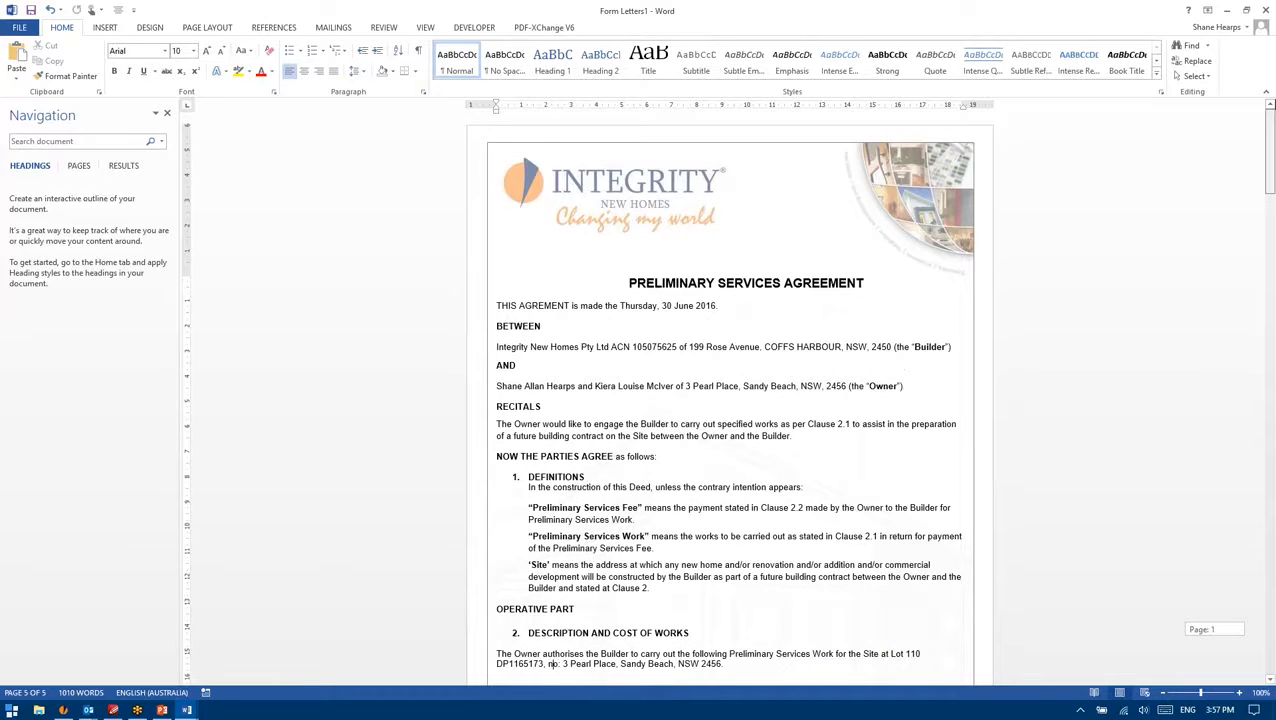
pyautogui.doubleClick(545, 306)
pyautogui.click(545, 310)
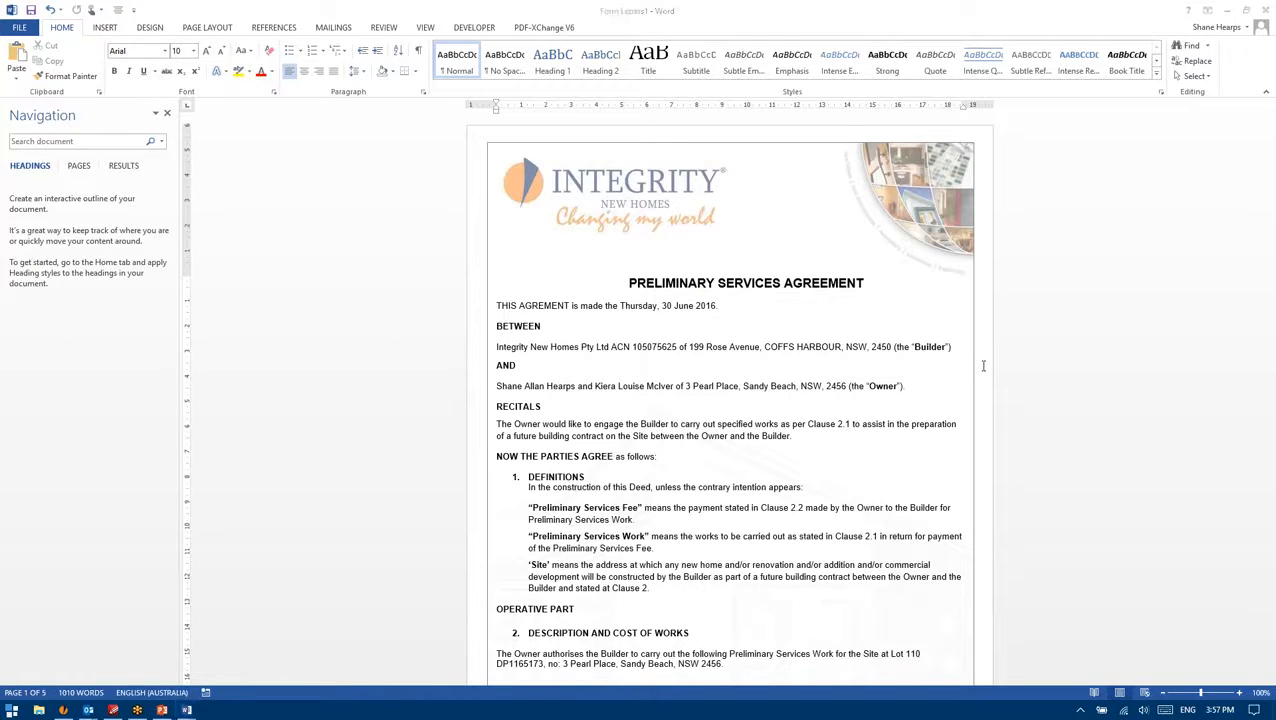
pyautogui.doubleClick(550, 305)
pyautogui.click(545, 305)
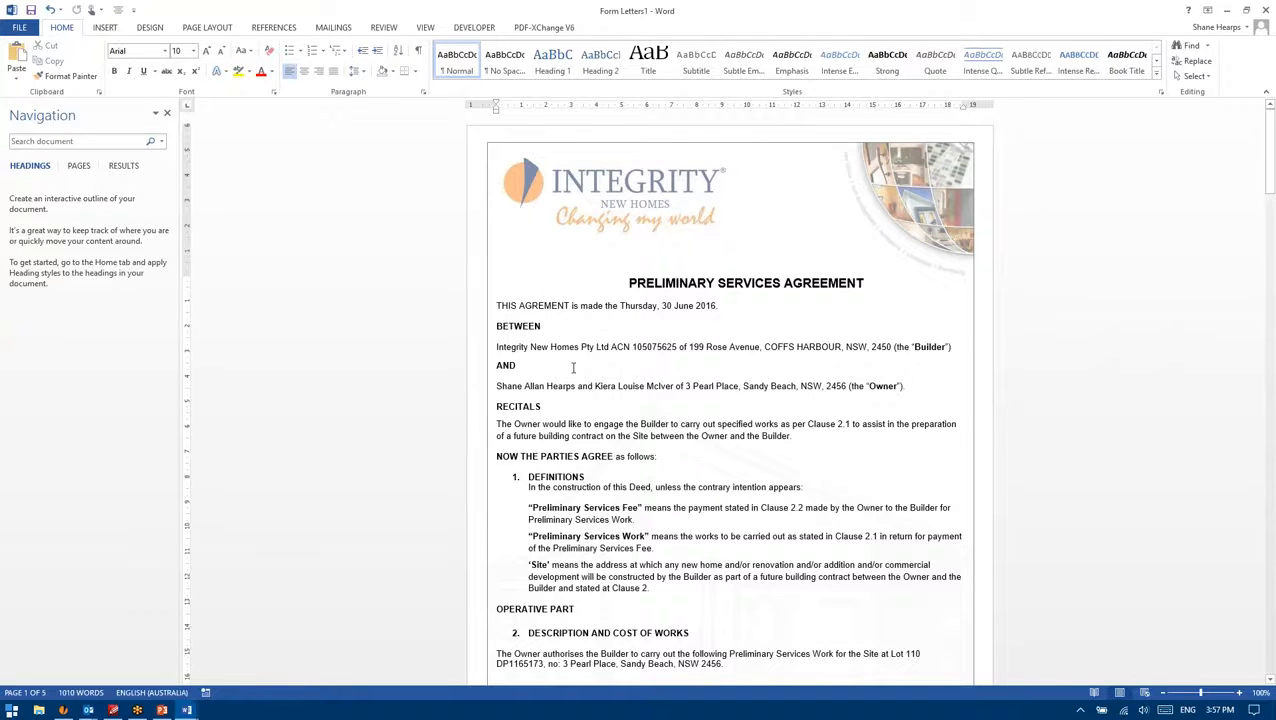
pyautogui.scroll(-2, 577, 411)
pyautogui.scroll(-8, 577, 411)
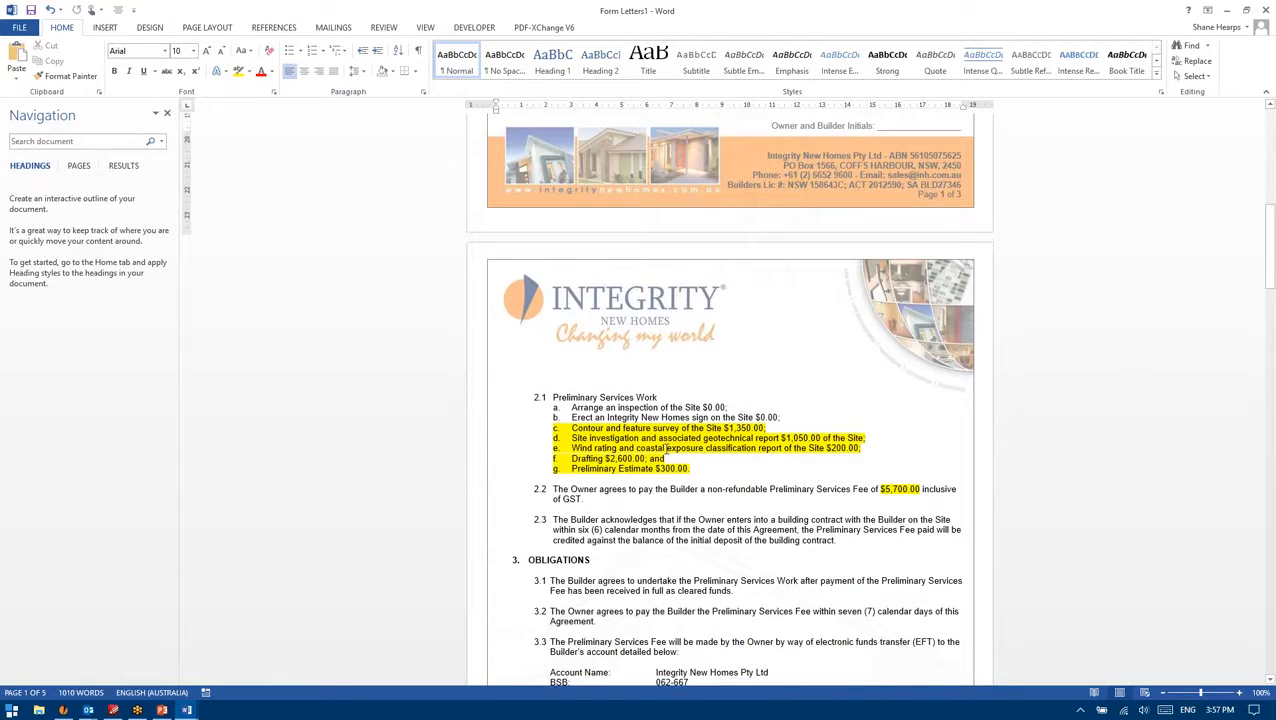
pyautogui.scroll(10, 577, 411)
pyautogui.click(581, 327)
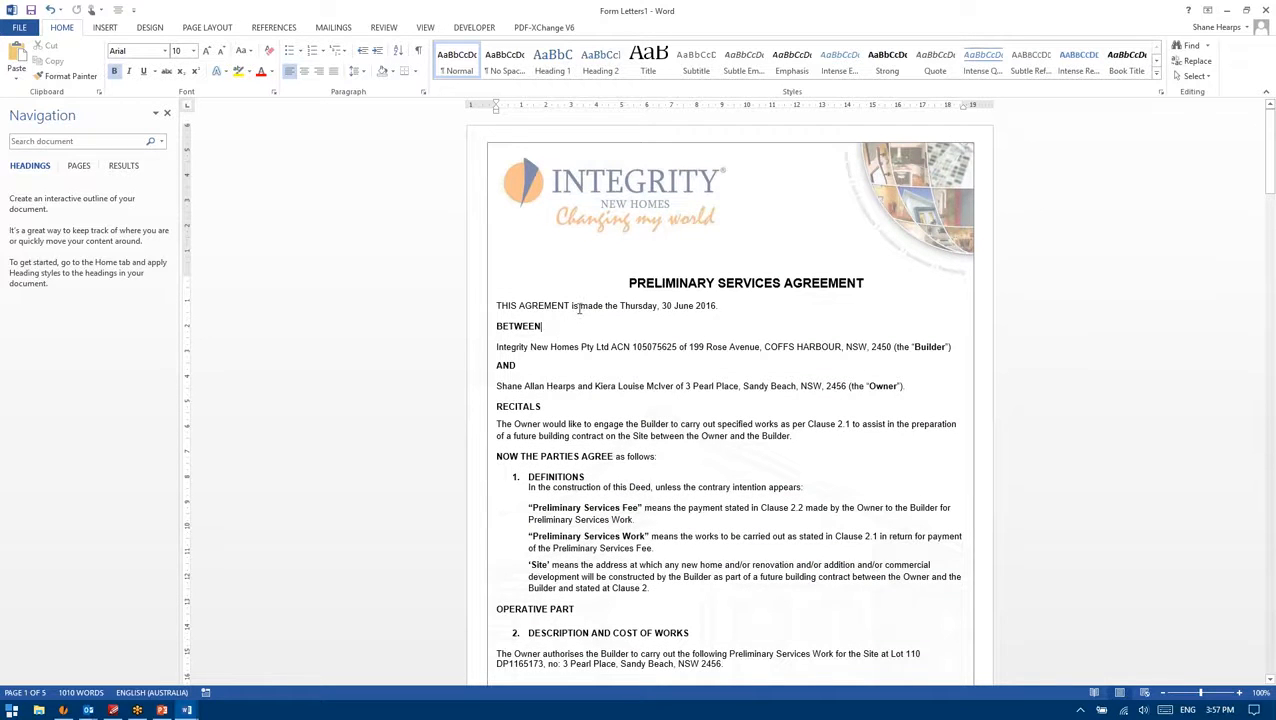
pyautogui.click(638, 285)
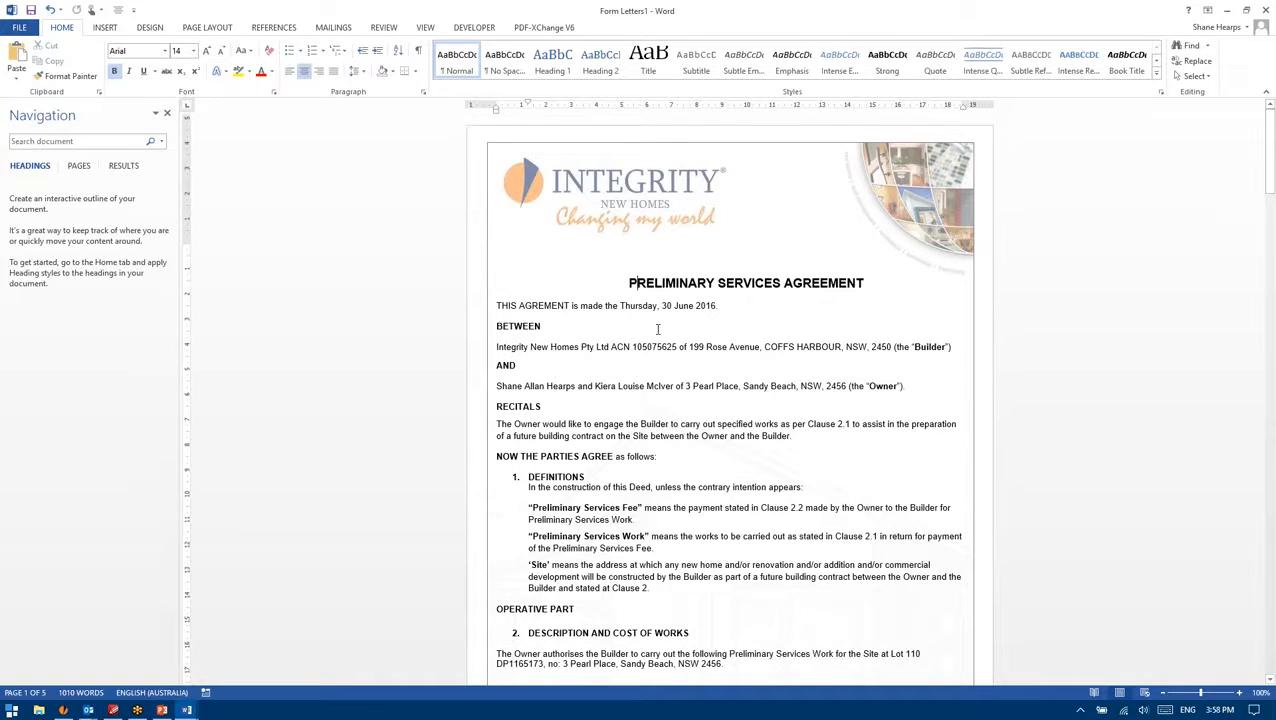
pyautogui.scroll(-10, 658, 327)
# Step: Review clause 2.1's list items a–g, then scroll down to the page 5 Pricing Legend
pyautogui.moveTo(690, 500); pyautogui.dragTo(571, 439)
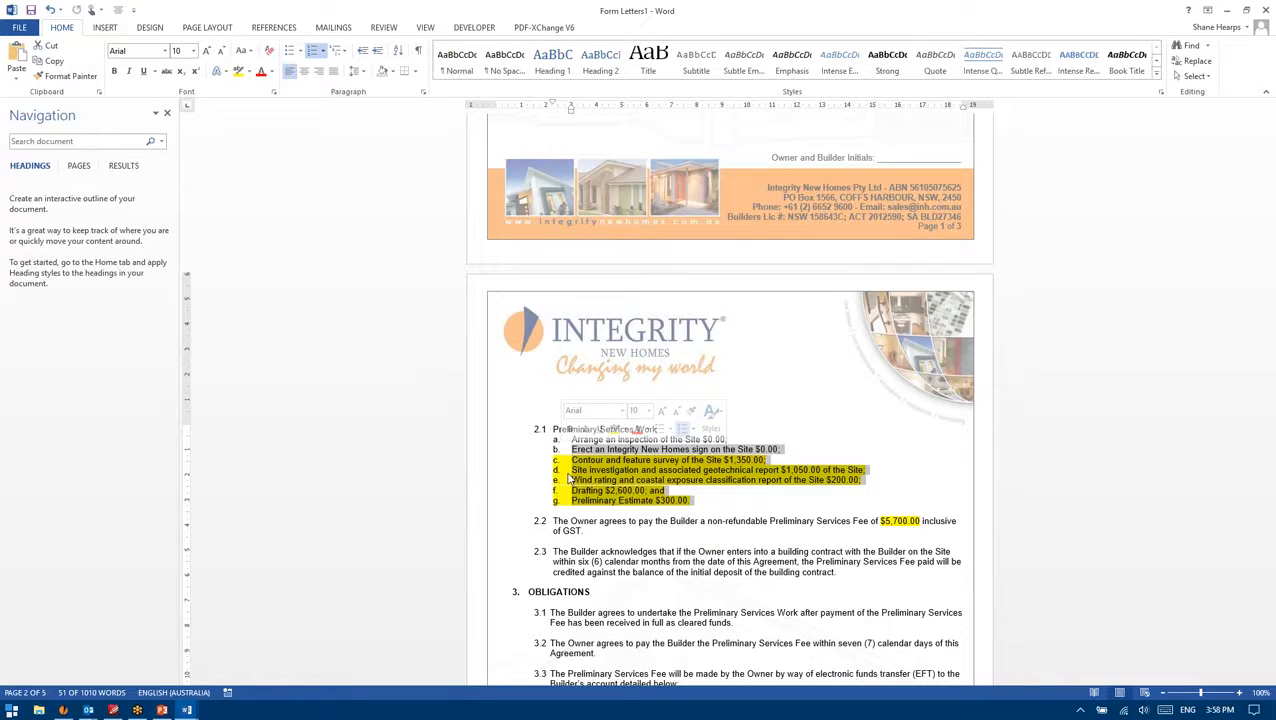
pyautogui.click(740, 460)
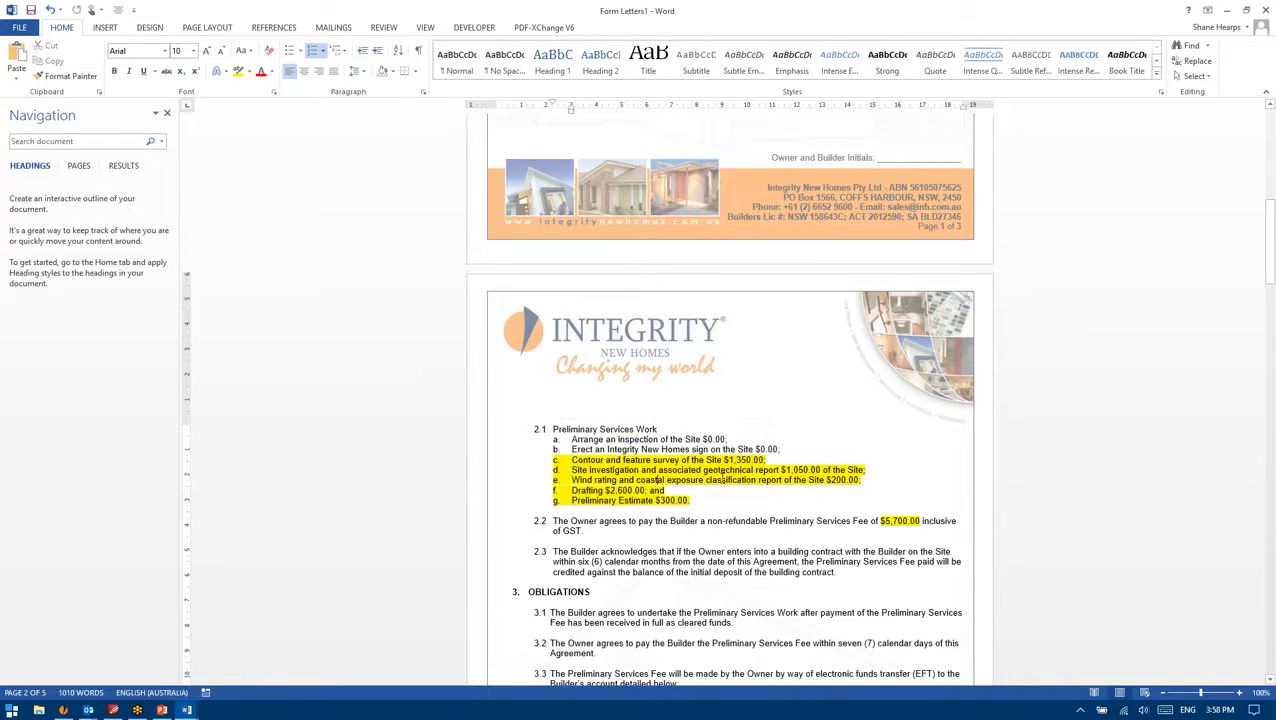
pyautogui.scroll(-3, 722, 479)
pyautogui.scroll(-15, 722, 479)
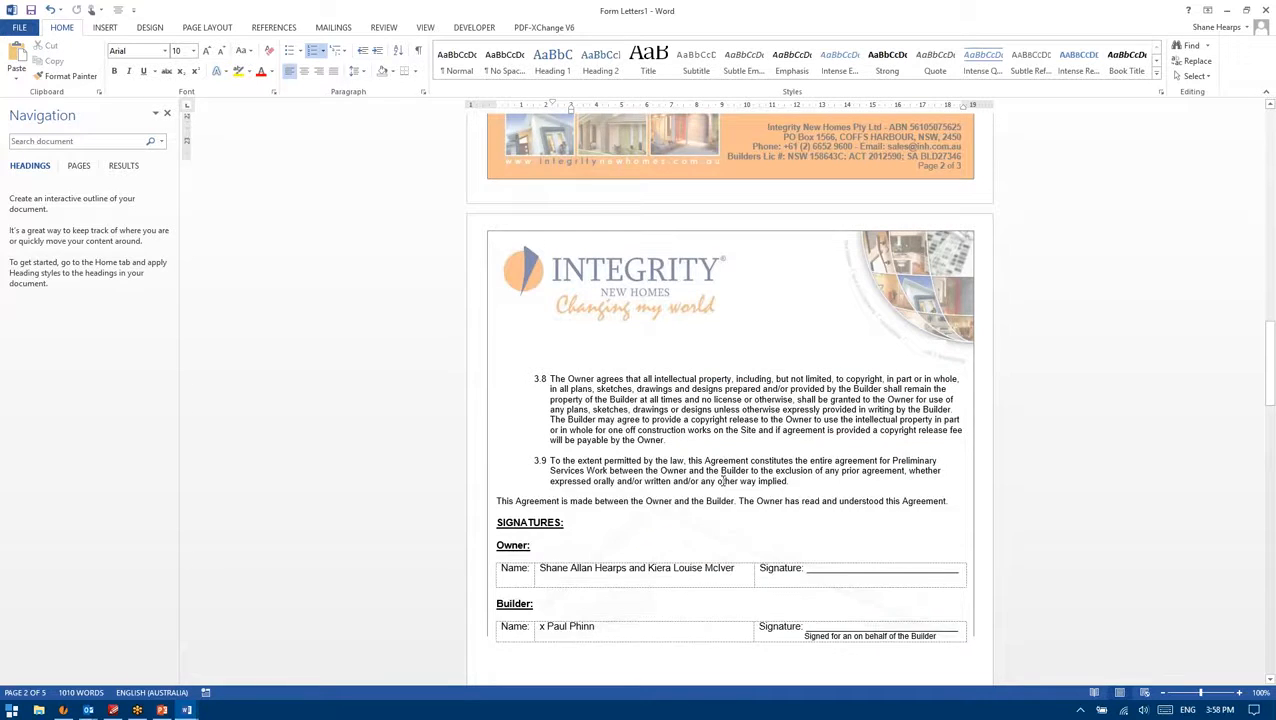
pyautogui.scroll(-4, 729, 495)
pyautogui.scroll(-15, 729, 400)
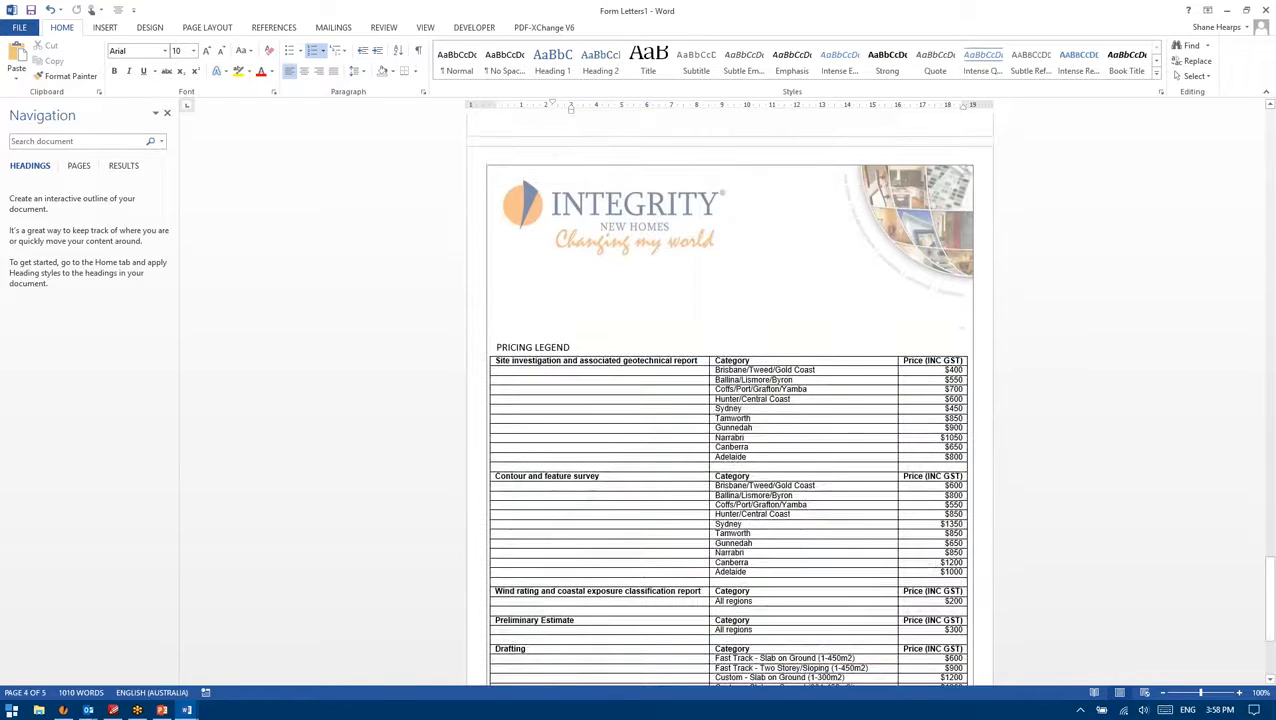
pyautogui.click(950, 48)
pyautogui.click(456, 8)
pyautogui.scroll(-4, 686, 497)
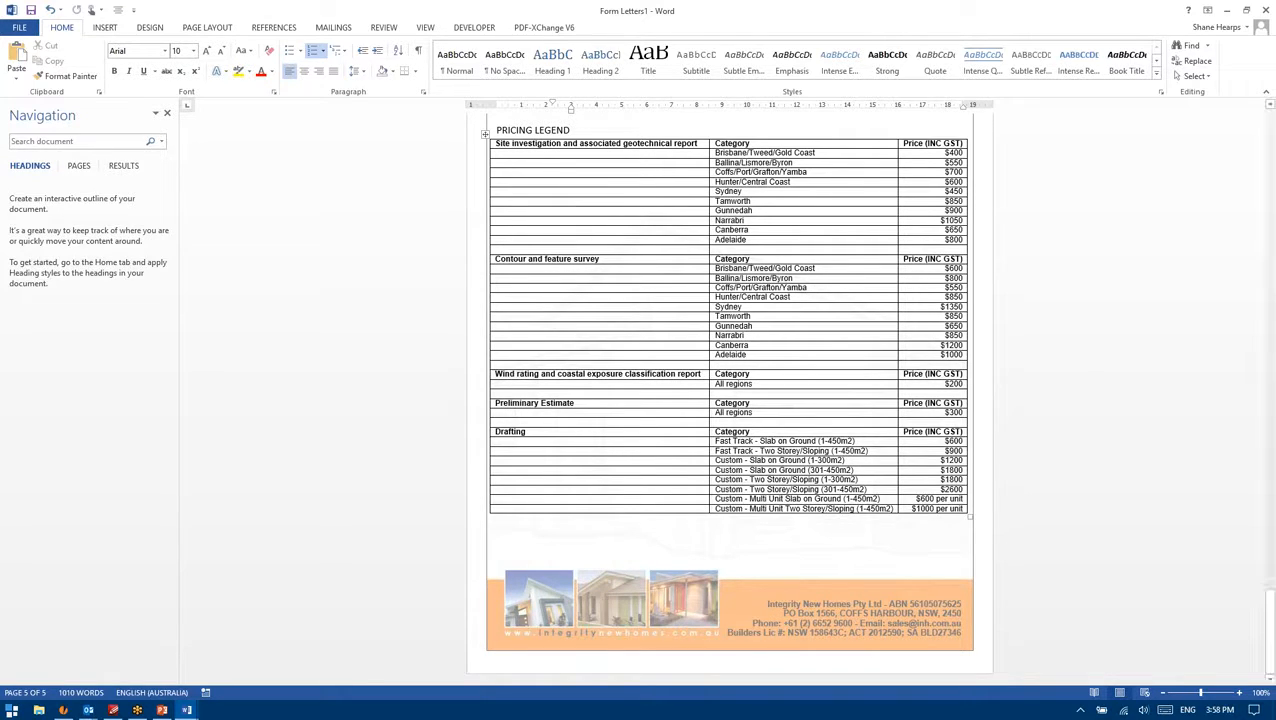
pyautogui.keyDown('ctrl'); pyautogui.scroll(2, 851, 188); pyautogui.keyUp('ctrl')
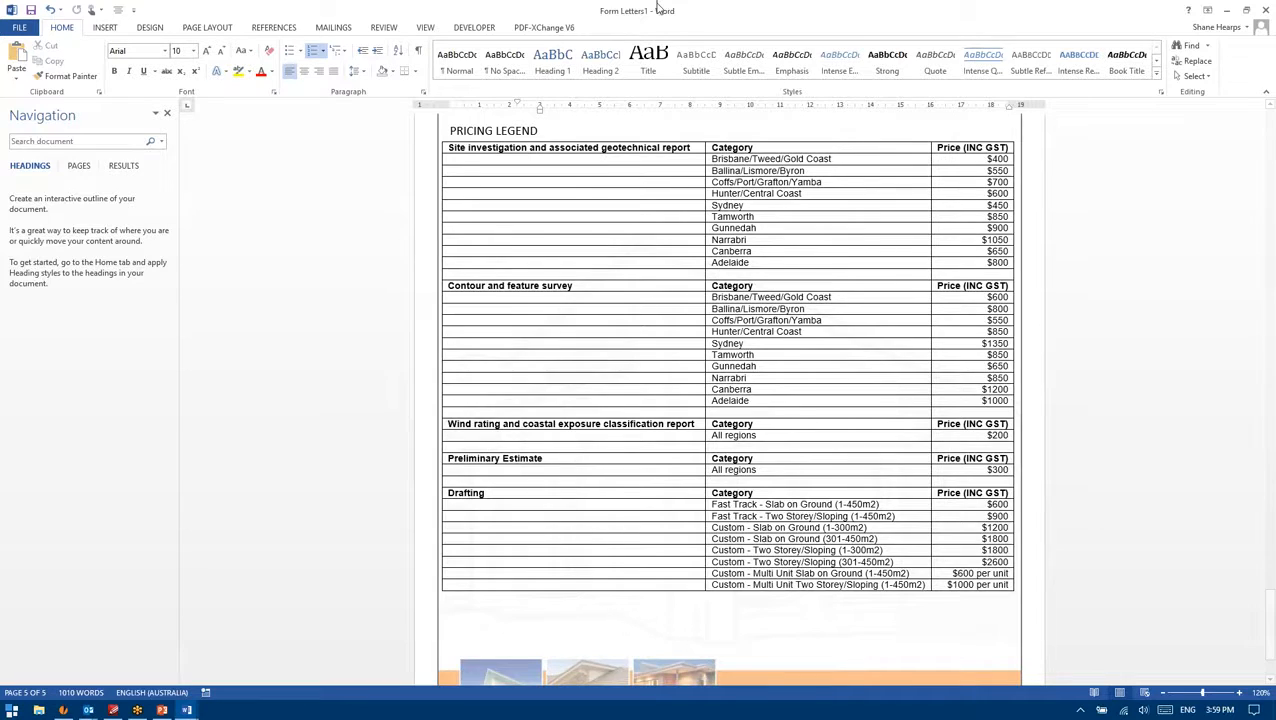
pyautogui.scroll(2, 627, 265)
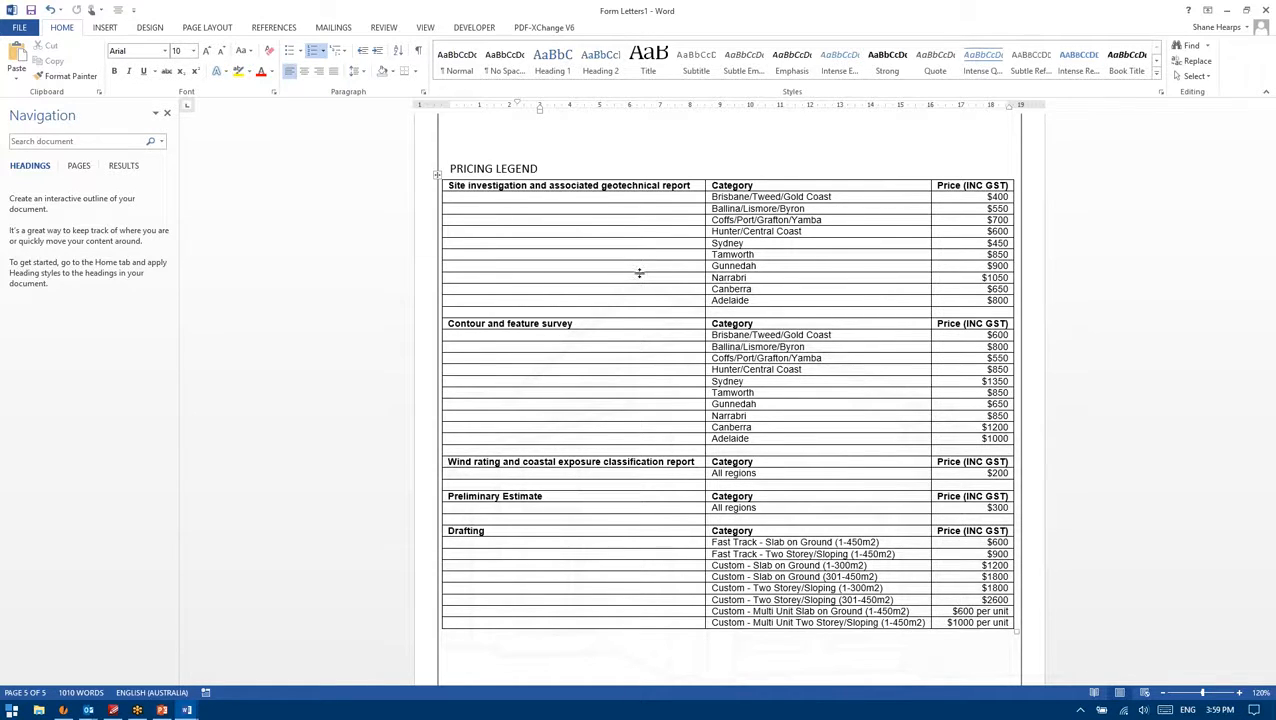
pyautogui.scroll(-3, 640, 272)
pyautogui.scroll(5, 677, 392)
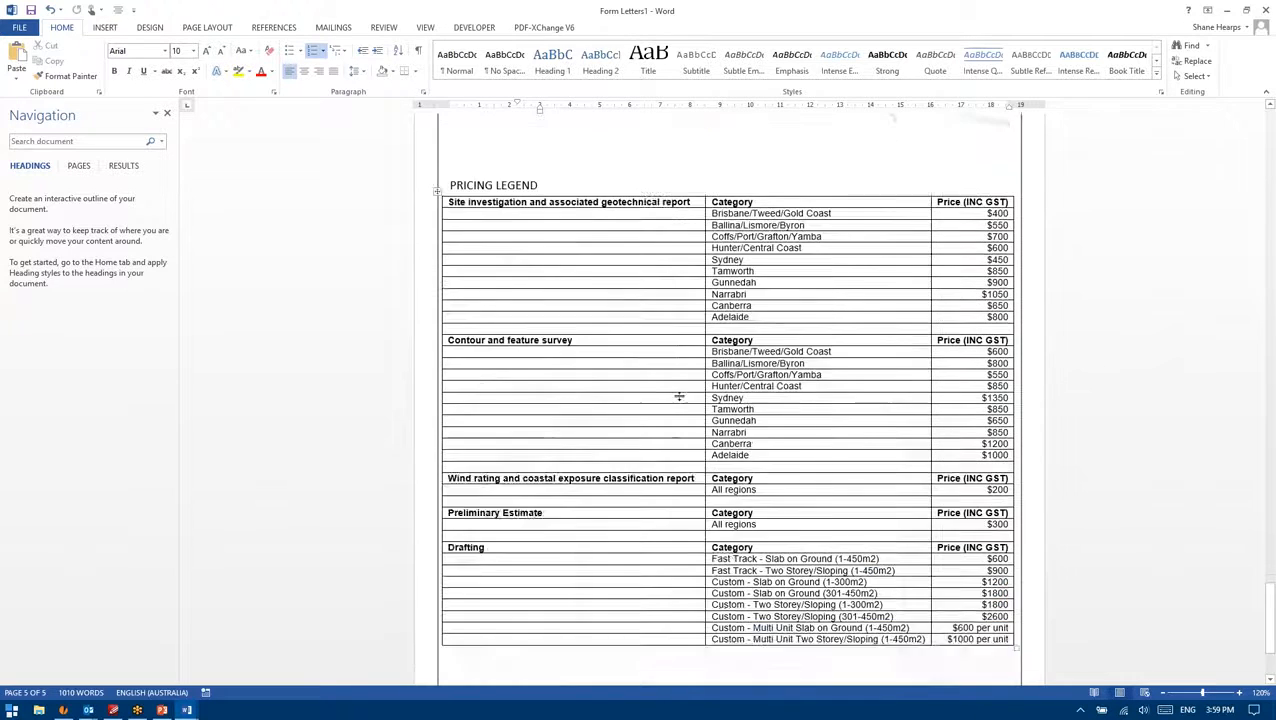
pyautogui.scroll(-5, 678, 396)
pyautogui.scroll(3, 690, 410)
pyautogui.click(760, 303)
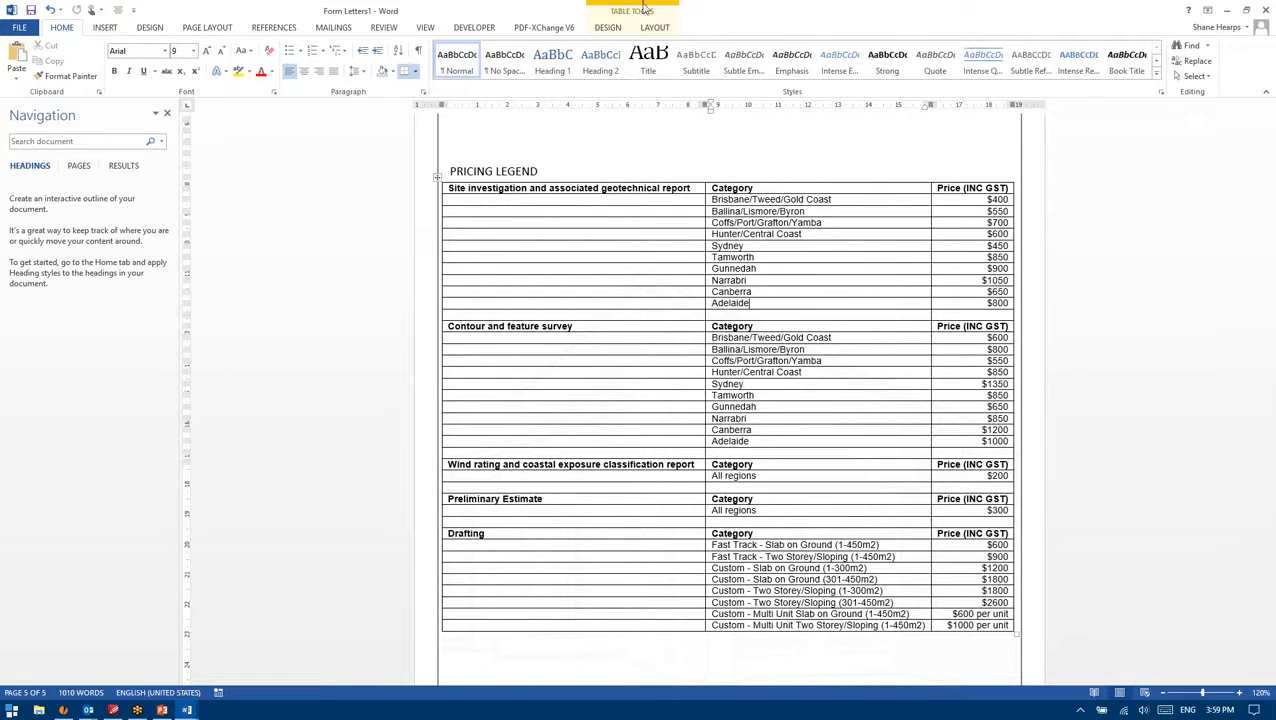
pyautogui.click(608, 27)
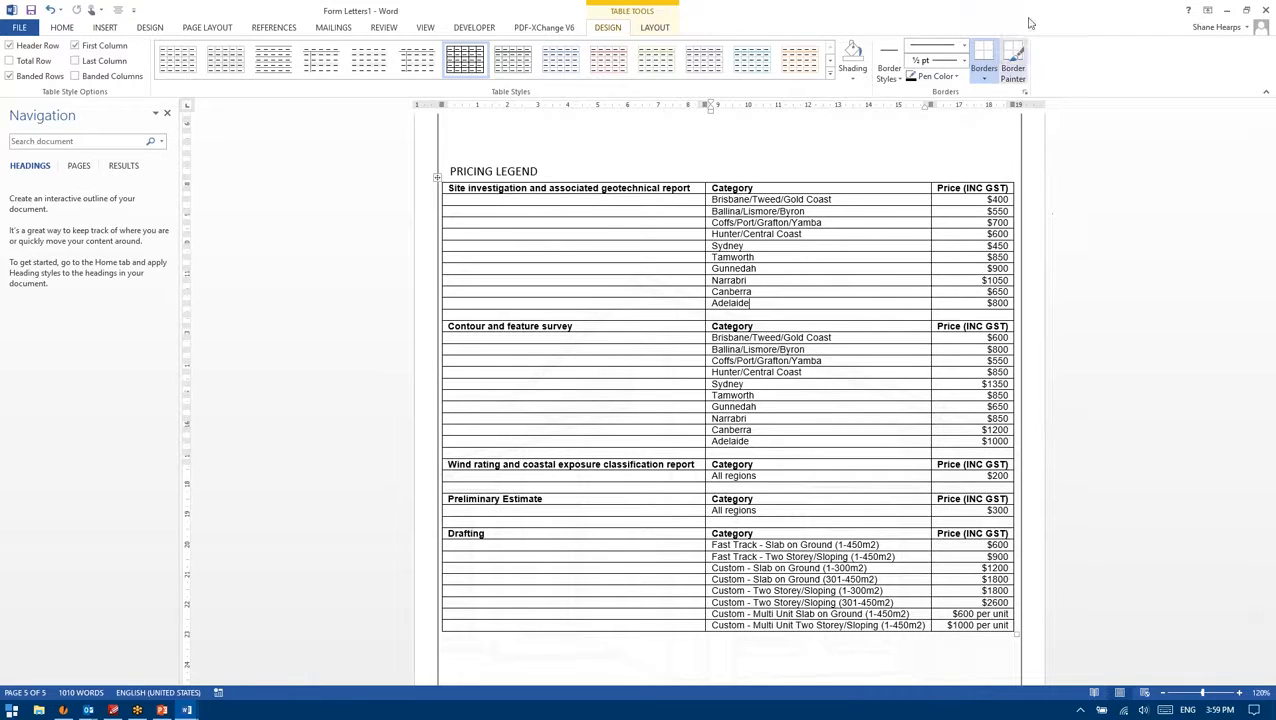
pyautogui.click(63, 27)
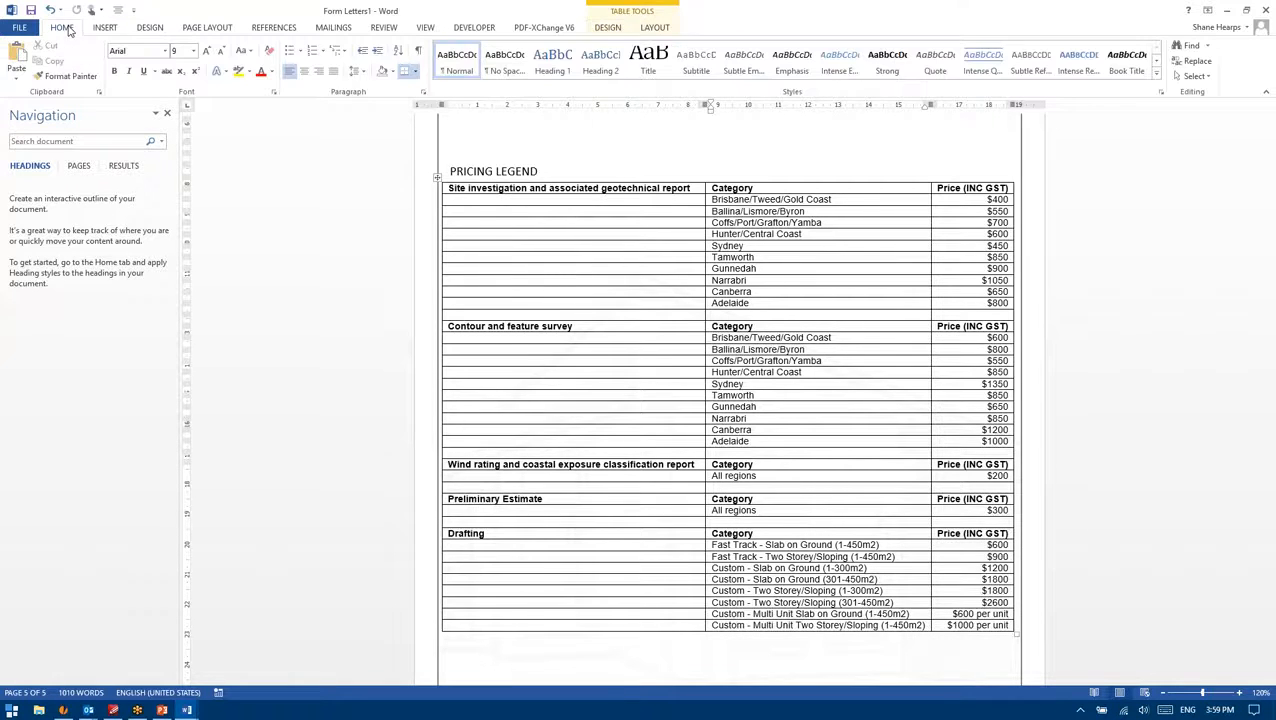
pyautogui.click(800, 282)
pyautogui.scroll(15, 800, 327)
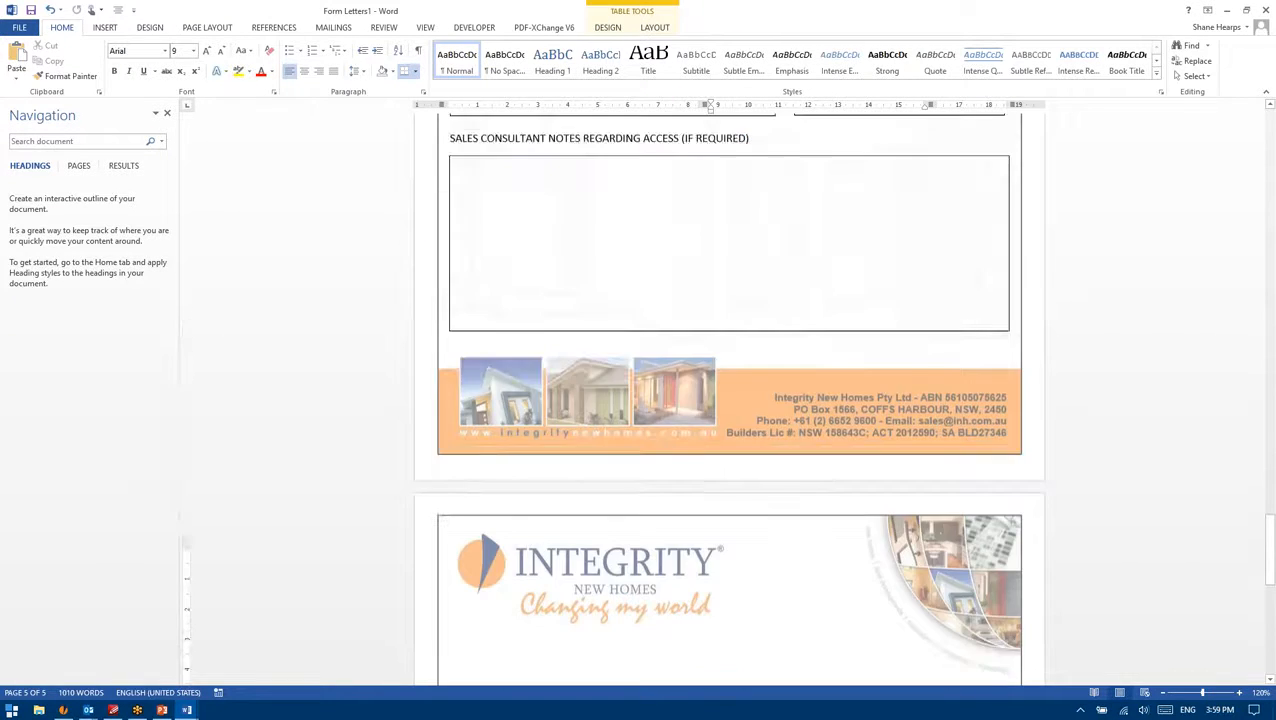
pyautogui.scroll(12, 764, 494)
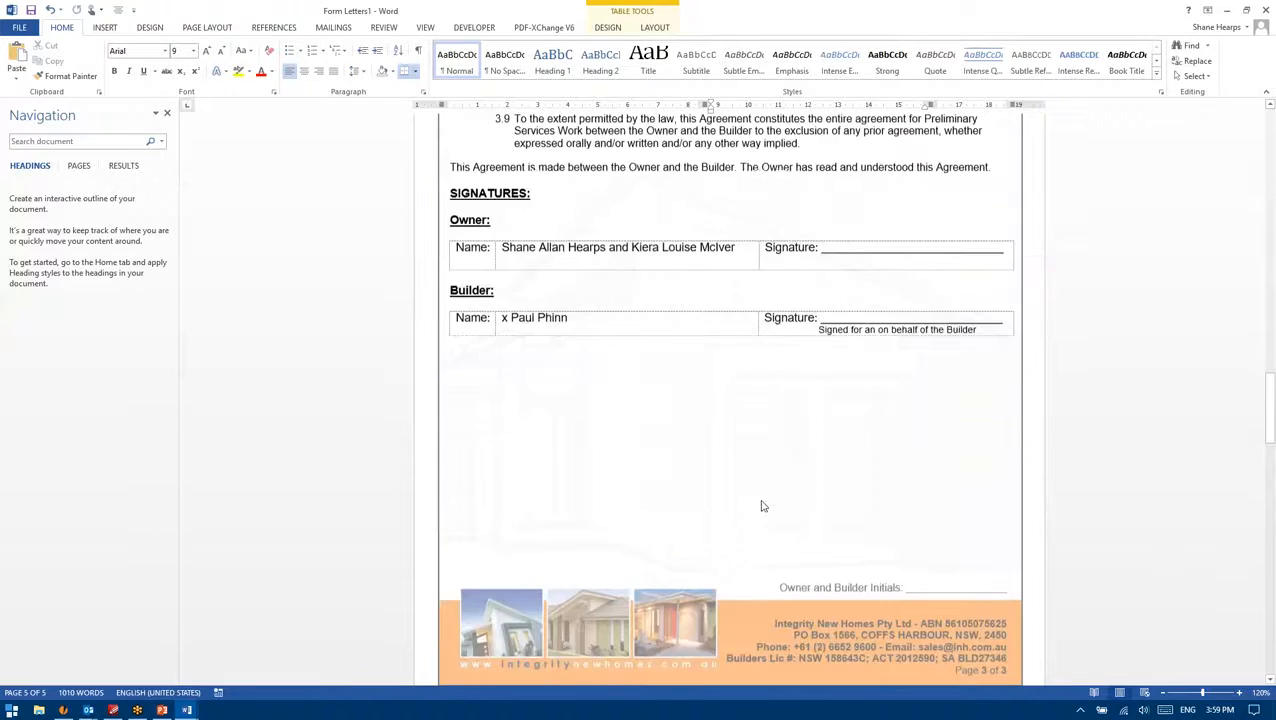
pyautogui.scroll(4, 749, 525)
pyautogui.scroll(-7, 749, 525)
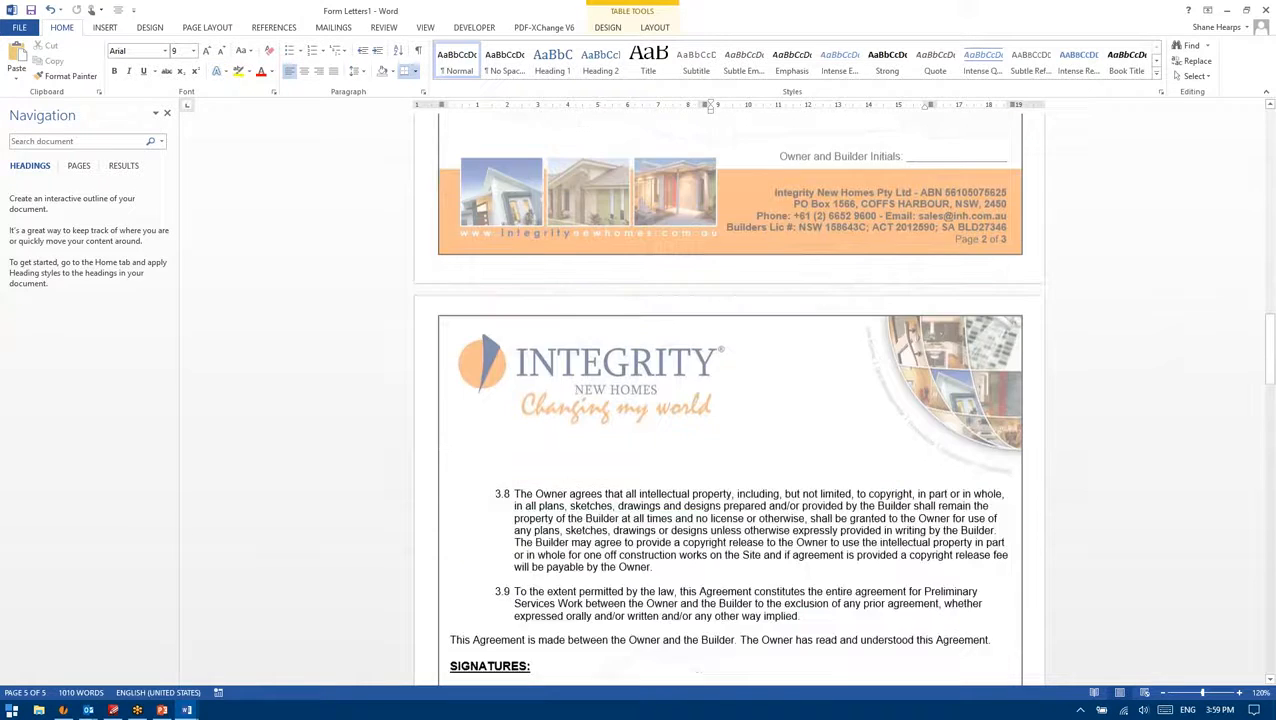
pyautogui.scroll(-15, 771, 450)
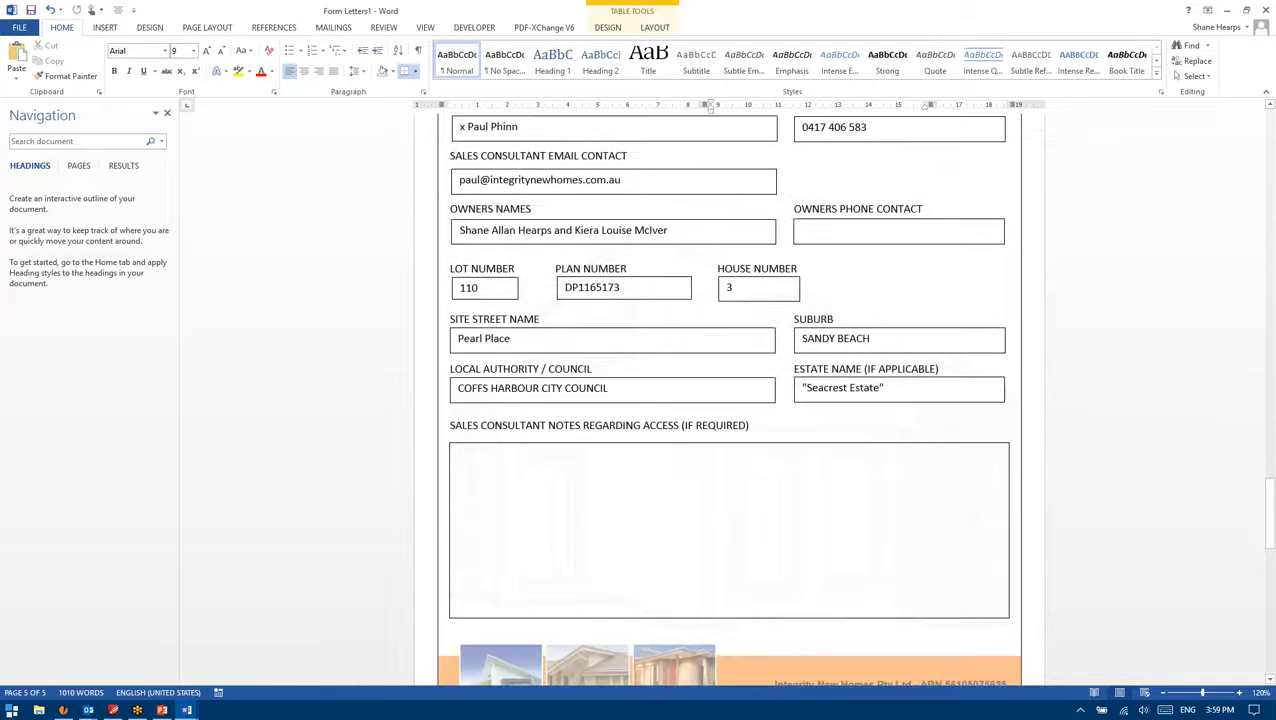
pyautogui.scroll(-3, 771, 453)
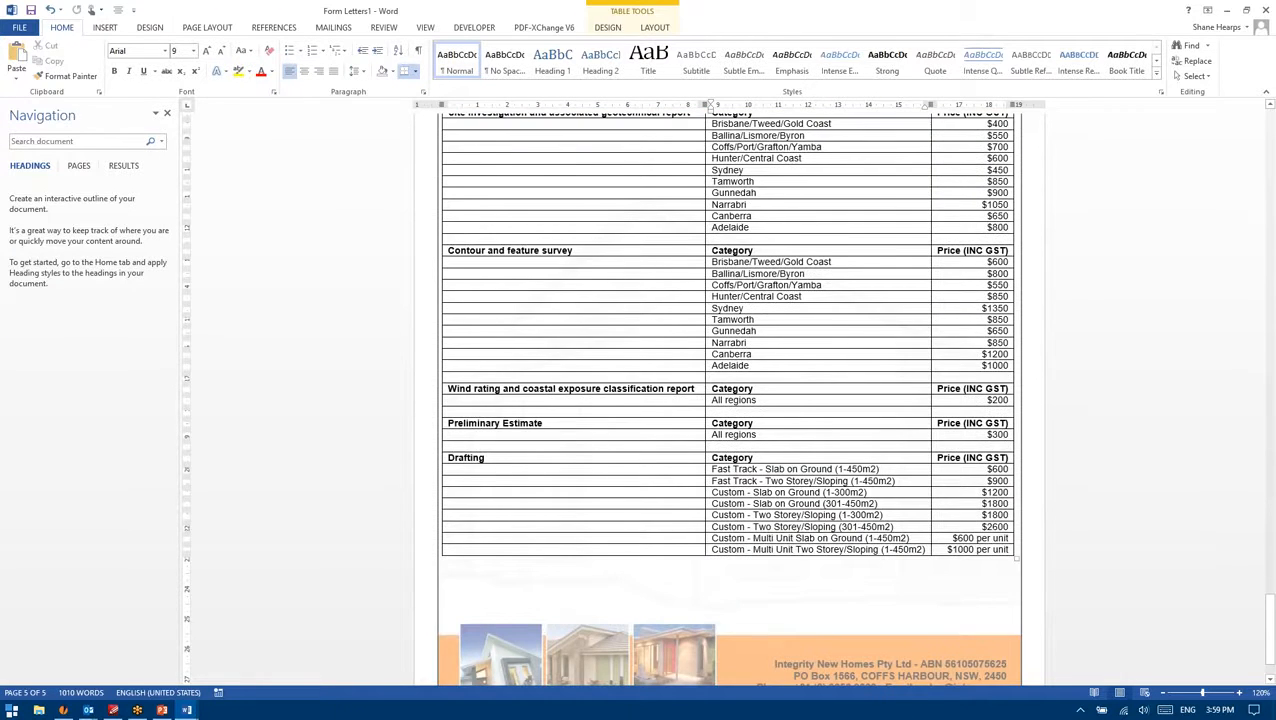
pyautogui.scroll(2, 850, 237)
pyautogui.click(852, 236)
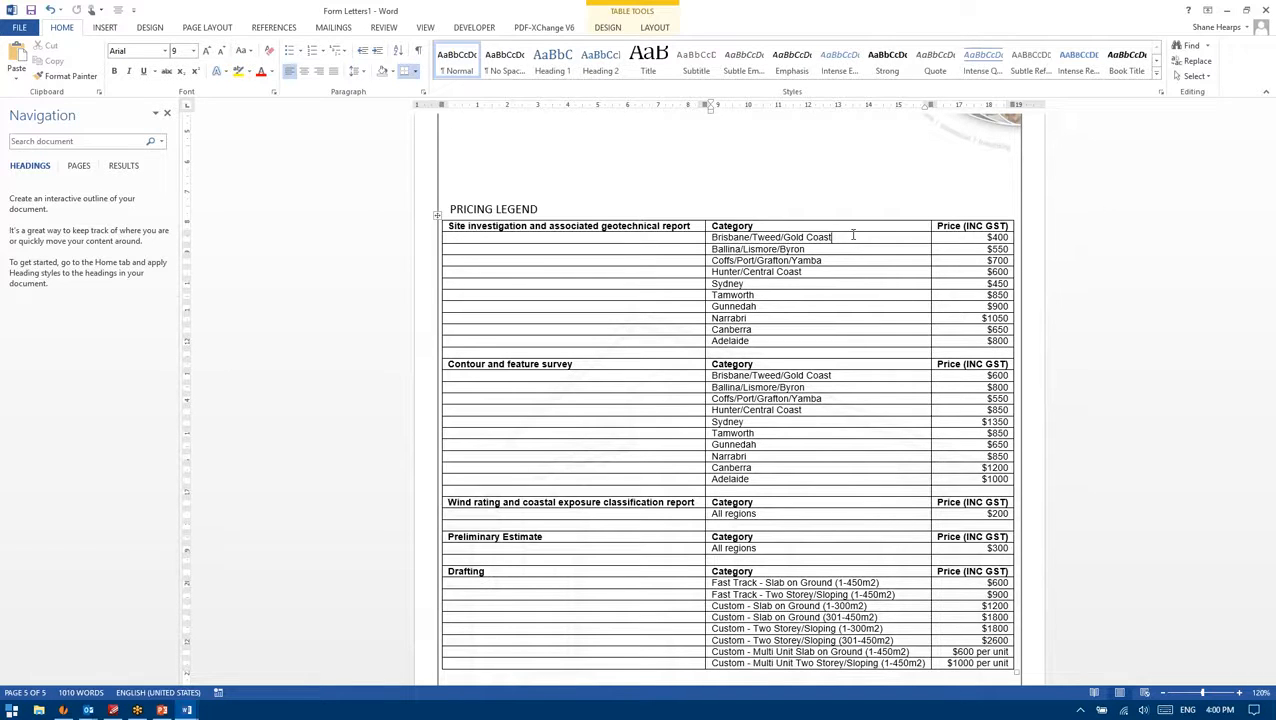
# Step: Check the pricing table's Adelaide, Sydney, Coffs/Port/Grafton/Yamba and Brisbane/Tweed/Gold Coast cells
pyautogui.scroll(-3, 800, 300)
pyautogui.scroll(4, 745, 360)
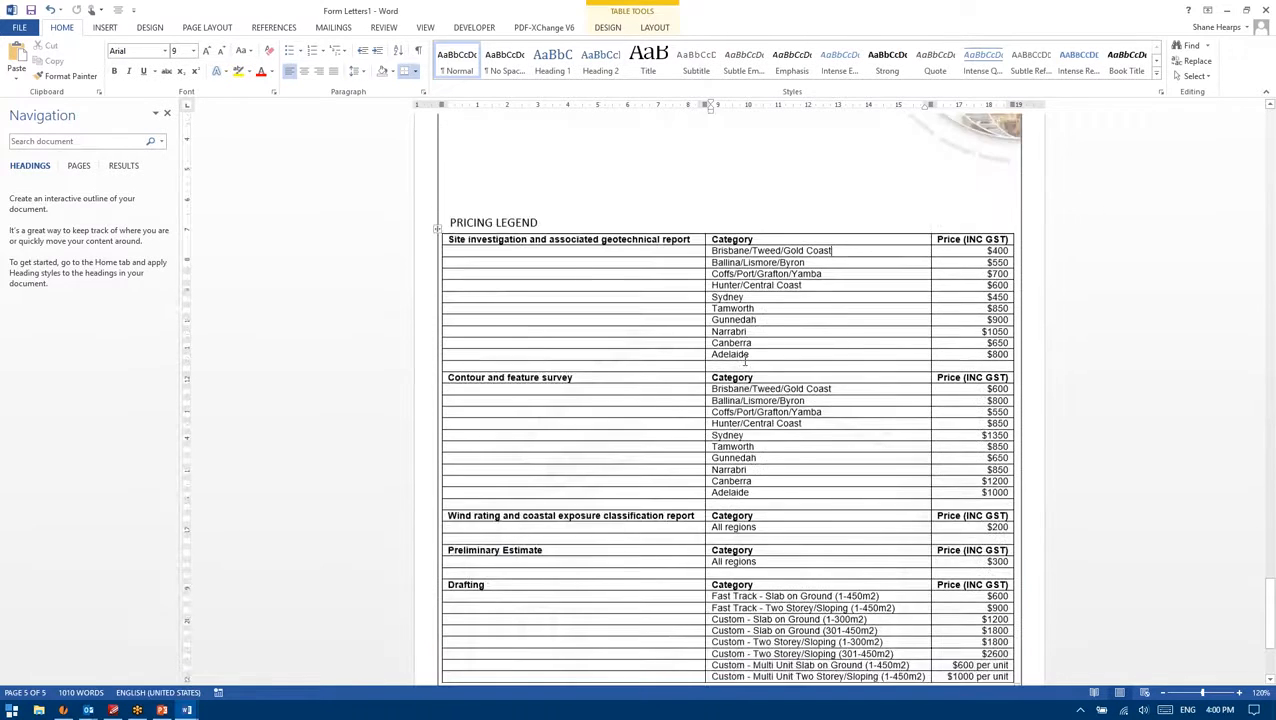
pyautogui.scroll(-4, 745, 360)
pyautogui.scroll(3, 745, 360)
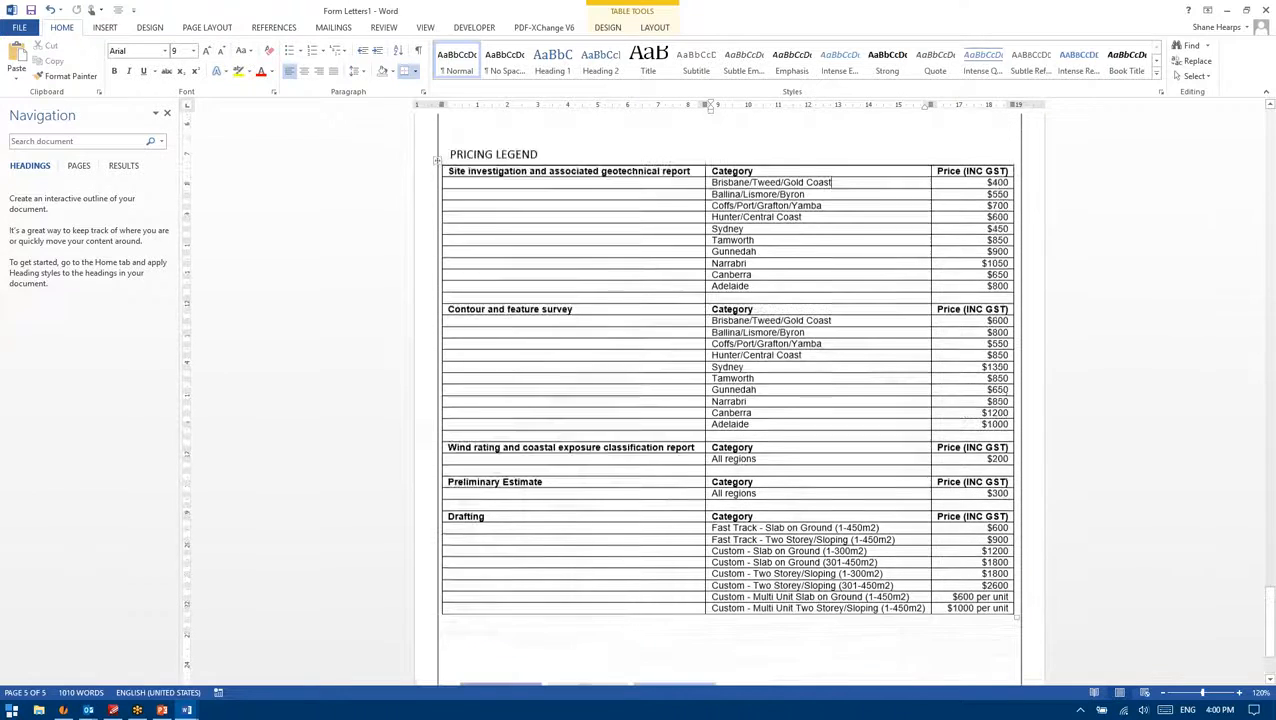
pyautogui.click(787, 304)
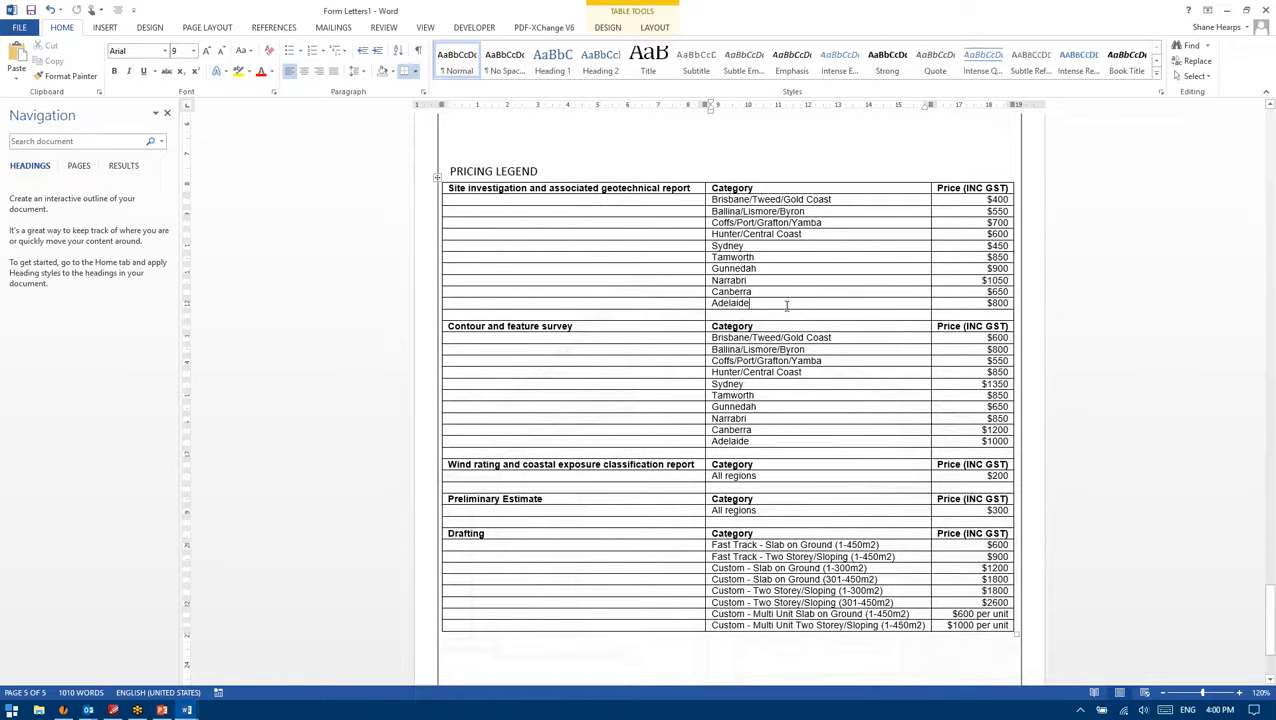
pyautogui.click(784, 246)
pyautogui.click(838, 221)
pyautogui.click(844, 191)
pyautogui.click(843, 196)
# Step: Scroll up to clause 2.1 and select its yellow-highlighted fee items
pyautogui.scroll(-3, 817, 233)
pyautogui.scroll(10, 777, 379)
pyautogui.scroll(20, 777, 379)
pyautogui.scroll(3, 727, 400)
pyautogui.scroll(-8, 727, 400)
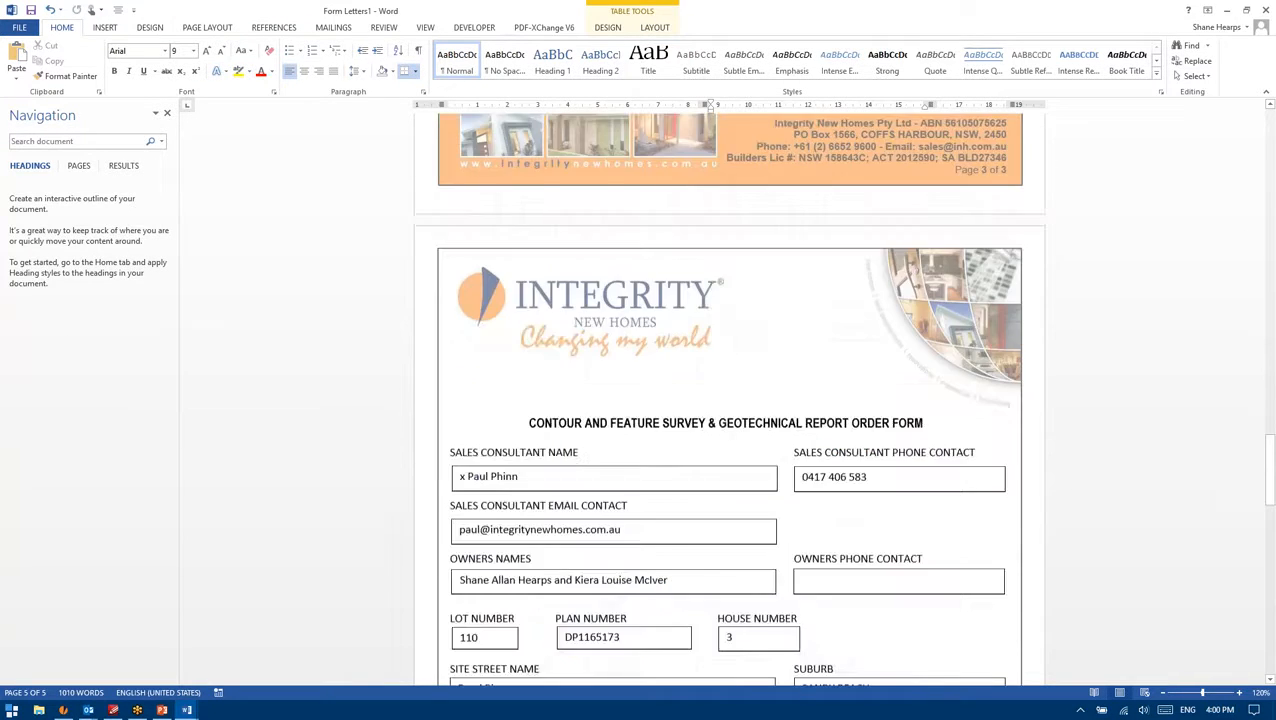
pyautogui.scroll(12, 727, 400)
pyautogui.scroll(5, 727, 400)
pyautogui.moveTo(684, 331); pyautogui.dragTo(536, 268)
pyautogui.click(629, 318)
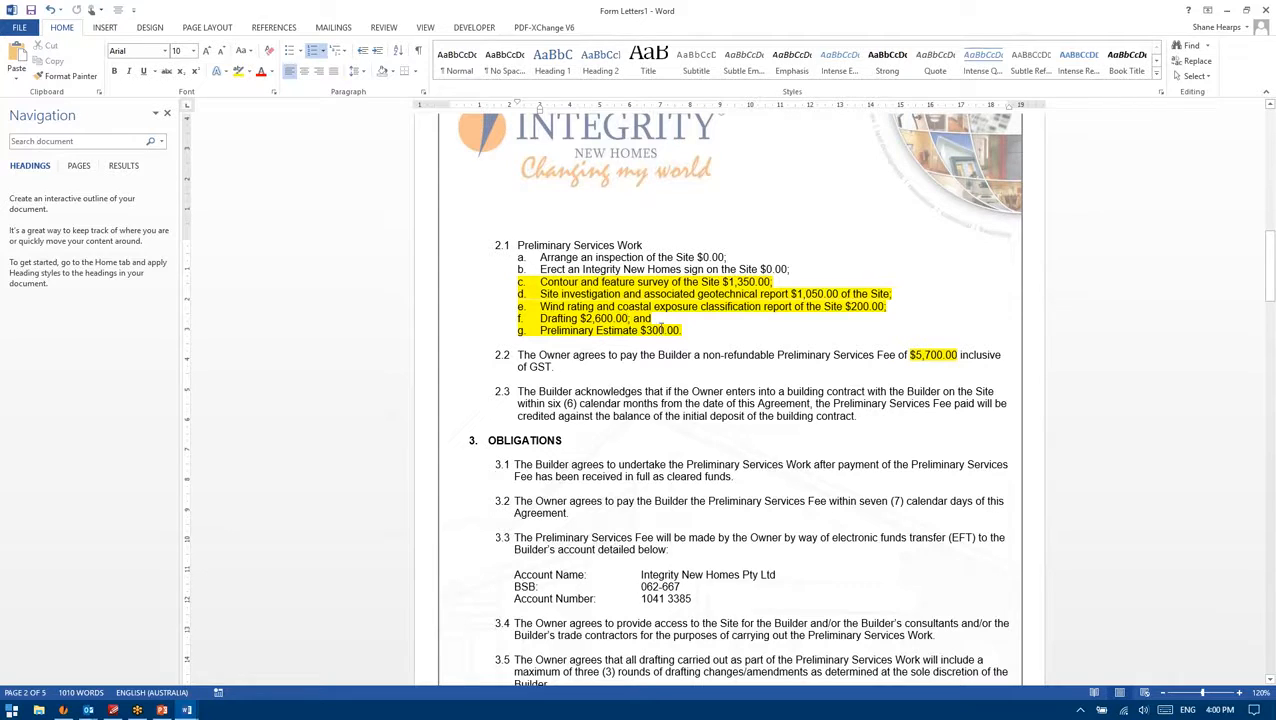
pyautogui.moveTo(690, 330); pyautogui.dragTo(563, 284)
pyautogui.click(563, 283)
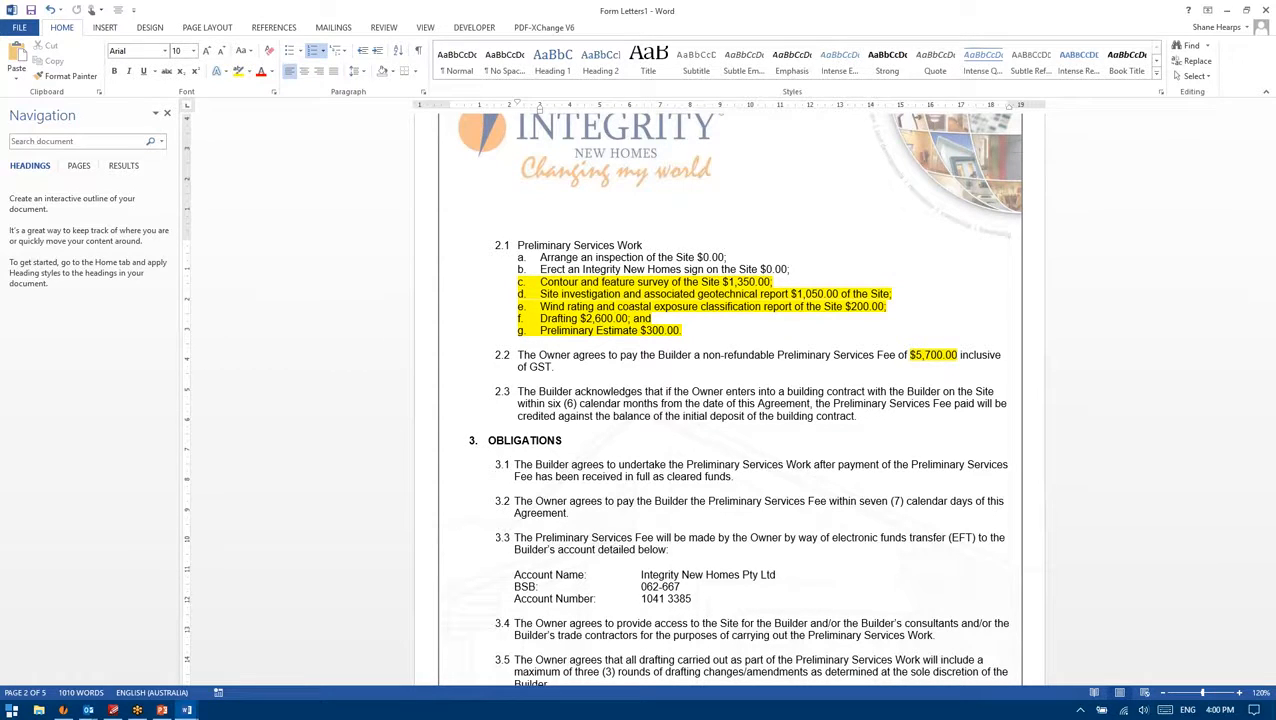
pyautogui.keyDown('shift'); pyautogui.click(681, 330); pyautogui.keyUp('shift')
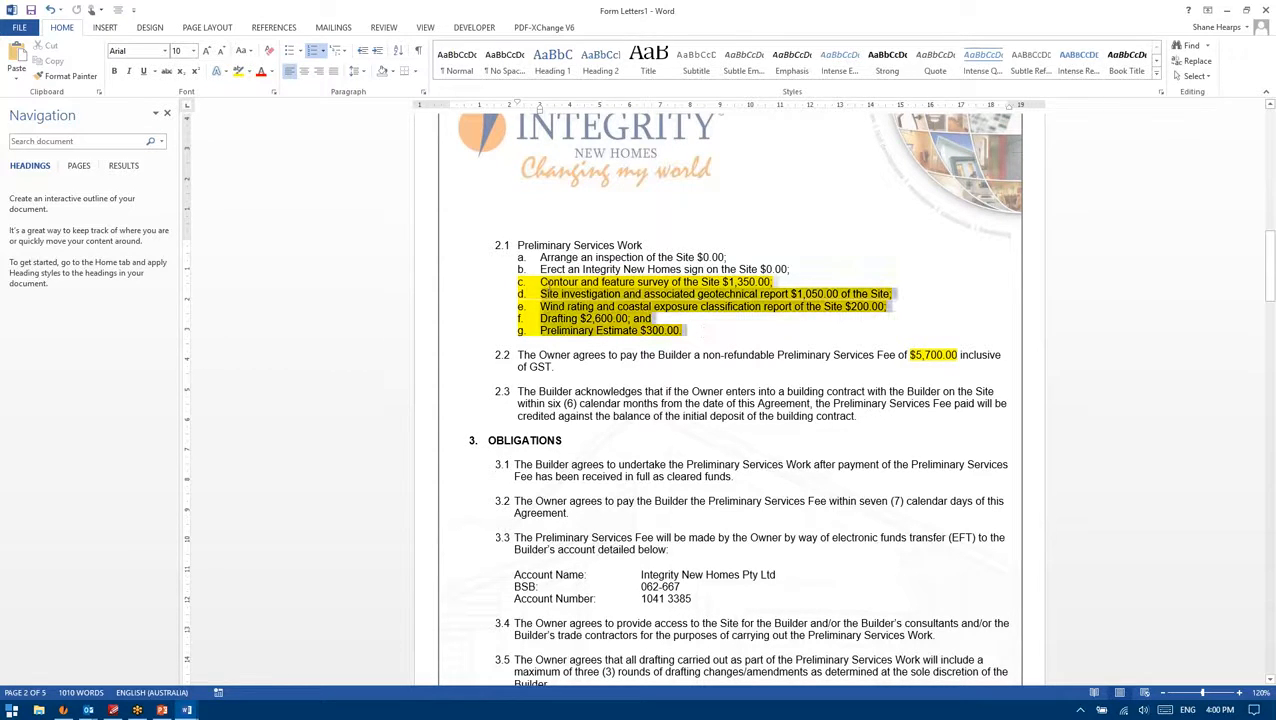
pyautogui.click(541, 283)
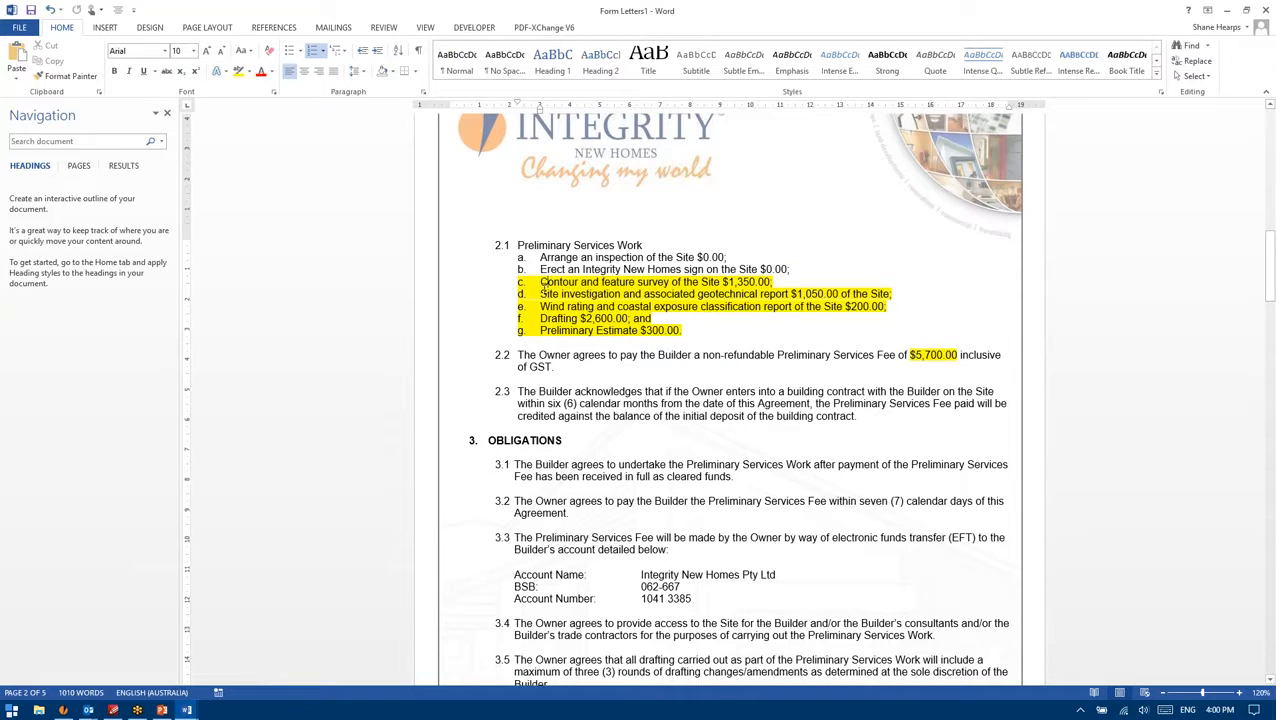
pyautogui.moveTo(681, 330); pyautogui.dragTo(564, 270)
pyautogui.click(564, 270)
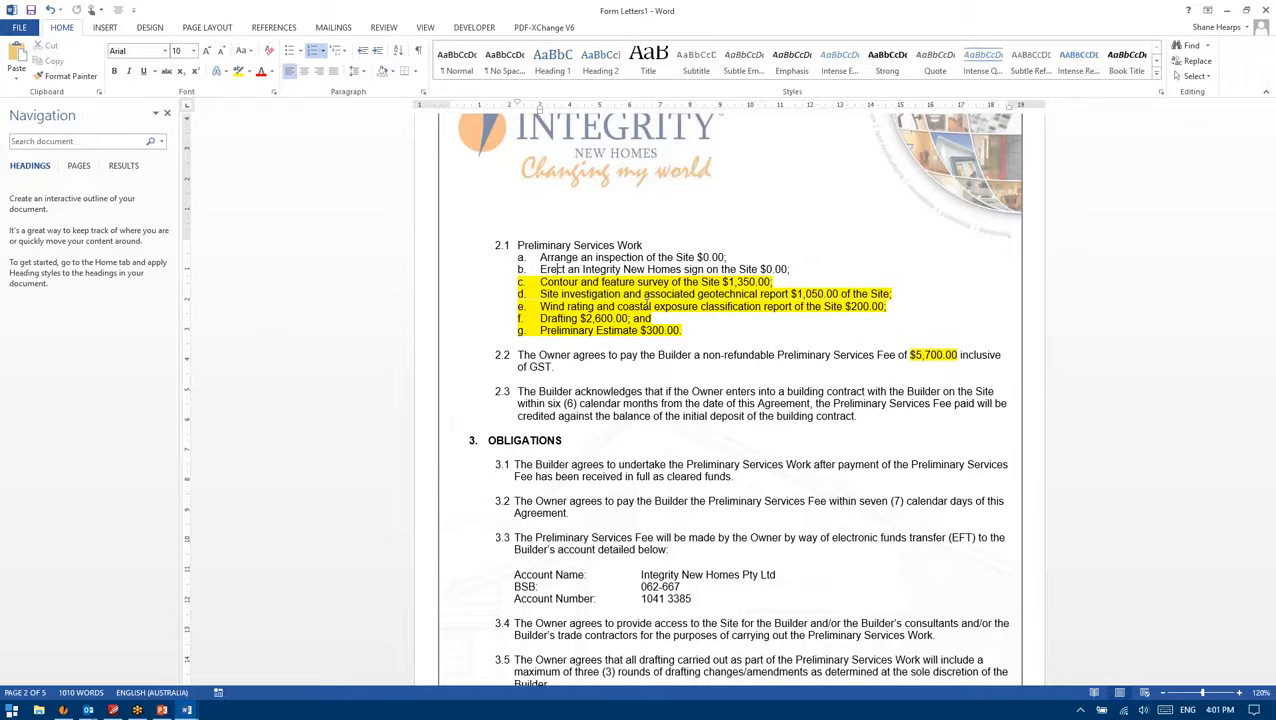
pyautogui.moveTo(684, 331); pyautogui.dragTo(538, 257)
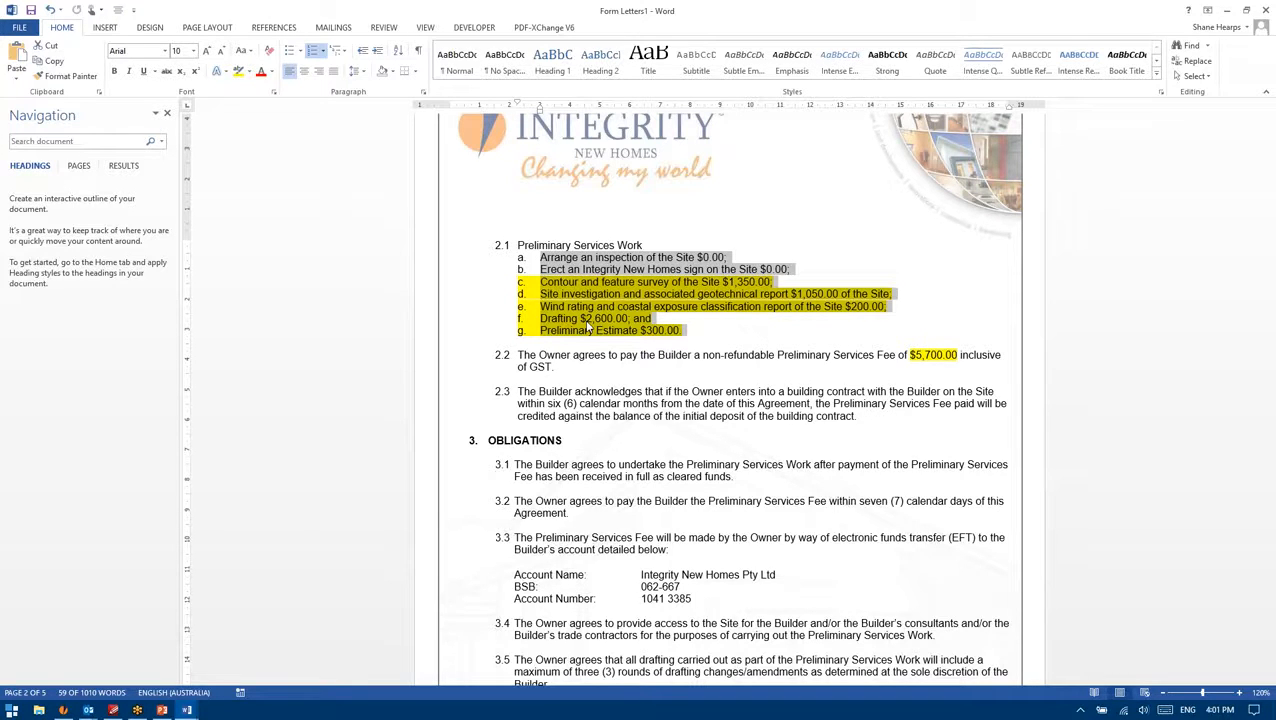
pyautogui.click(976, 356)
pyautogui.moveTo(915, 355)
pyautogui.mouseDown()
pyautogui.moveTo(970, 356)
pyautogui.moveTo(921, 355)
pyautogui.mouseUp()
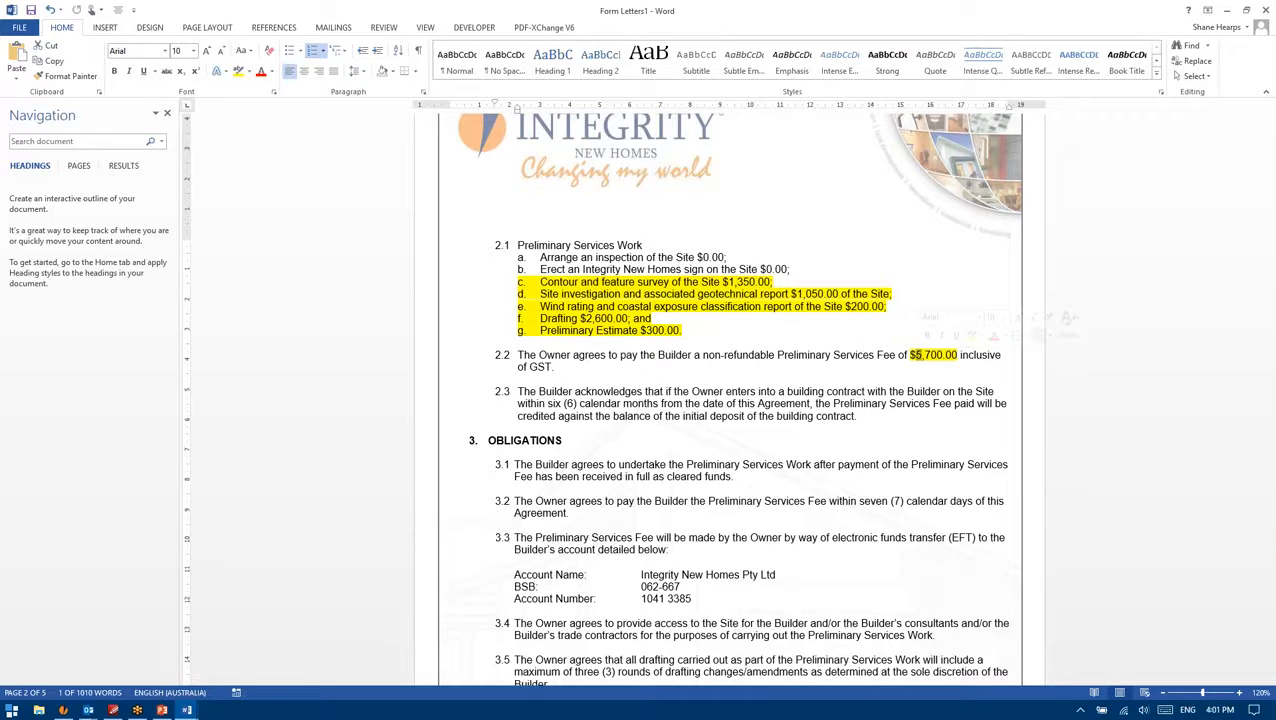
pyautogui.click(873, 366)
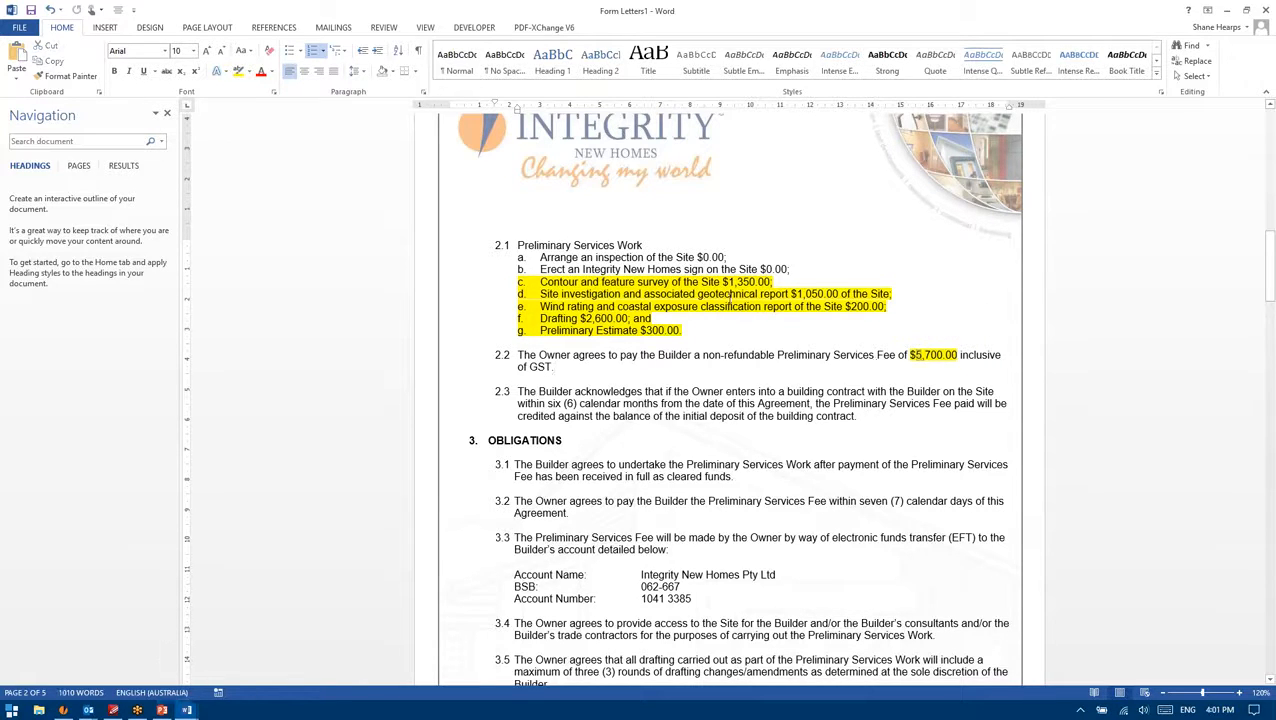
pyautogui.moveTo(681, 330); pyautogui.dragTo(540, 283)
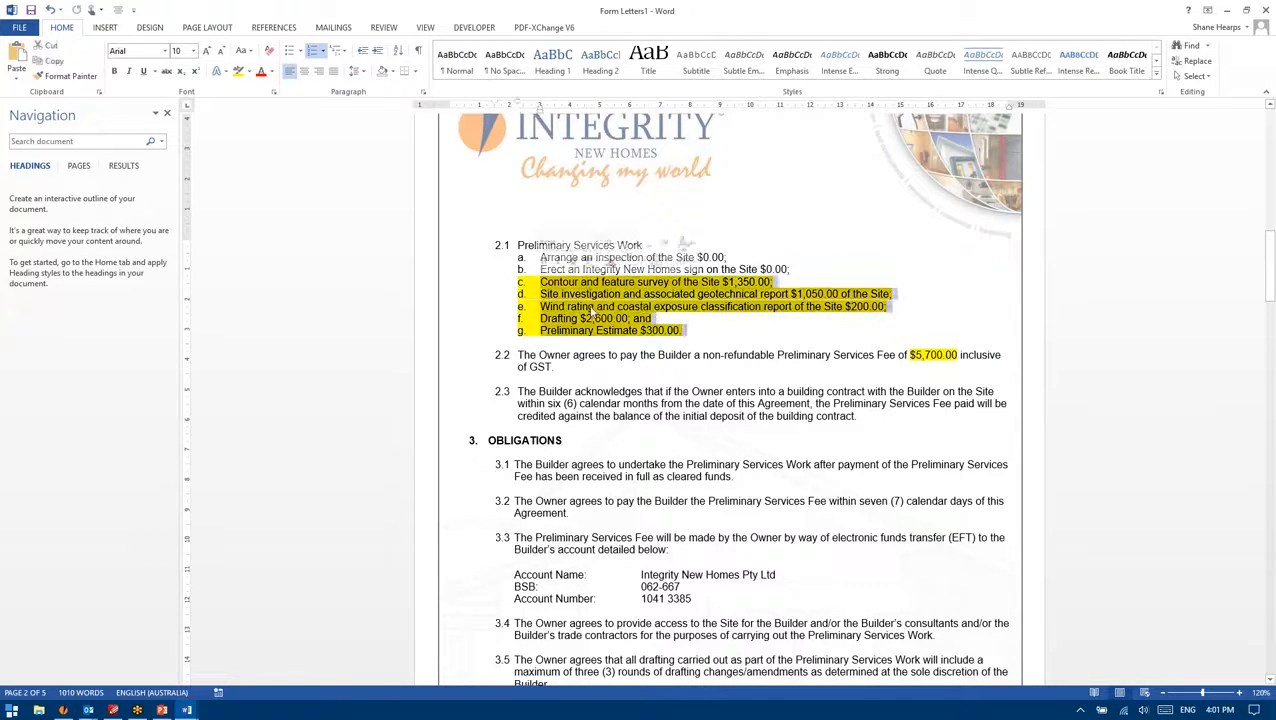
pyautogui.click(592, 311)
pyautogui.moveTo(682, 330); pyautogui.dragTo(553, 282)
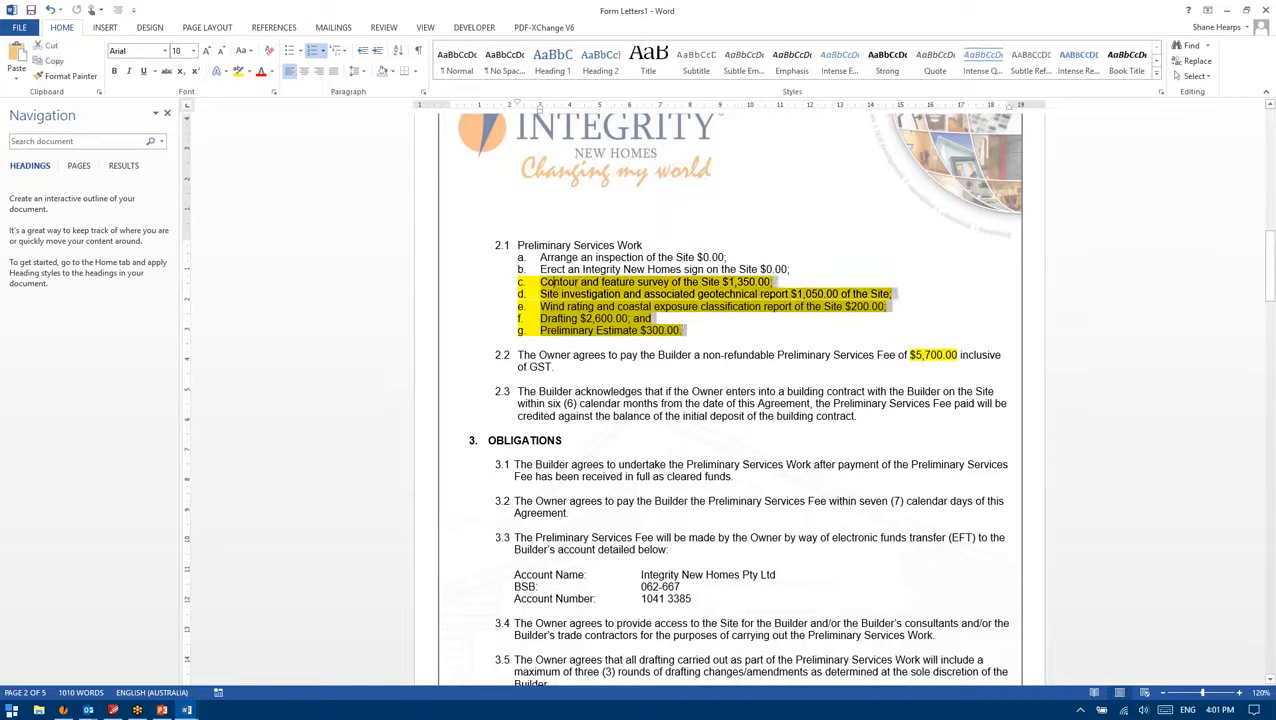
pyautogui.click(552, 282)
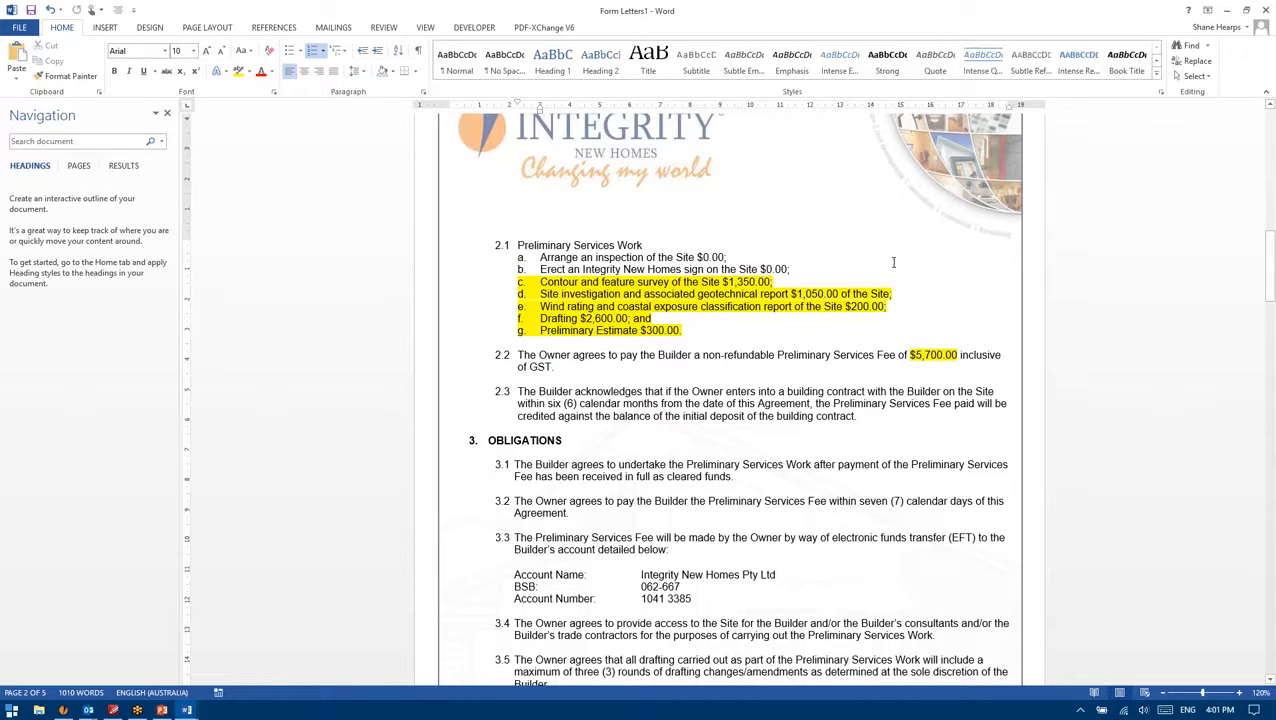
pyautogui.moveTo(699, 332); pyautogui.dragTo(540, 283)
pyautogui.click(575, 283)
pyautogui.moveTo(684, 331); pyautogui.dragTo(540, 283)
pyautogui.click(540, 283)
pyautogui.moveTo(770, 283); pyautogui.dragTo(724, 283)
pyautogui.moveTo(688, 331); pyautogui.dragTo(540, 283)
pyautogui.click(646, 319)
pyautogui.moveTo(958, 357); pyautogui.dragTo(903, 354)
pyautogui.click(762, 306)
pyautogui.click(789, 281)
pyautogui.click(660, 331)
pyautogui.scroll(-3, 812, 343)
pyautogui.scroll(4, 805, 336)
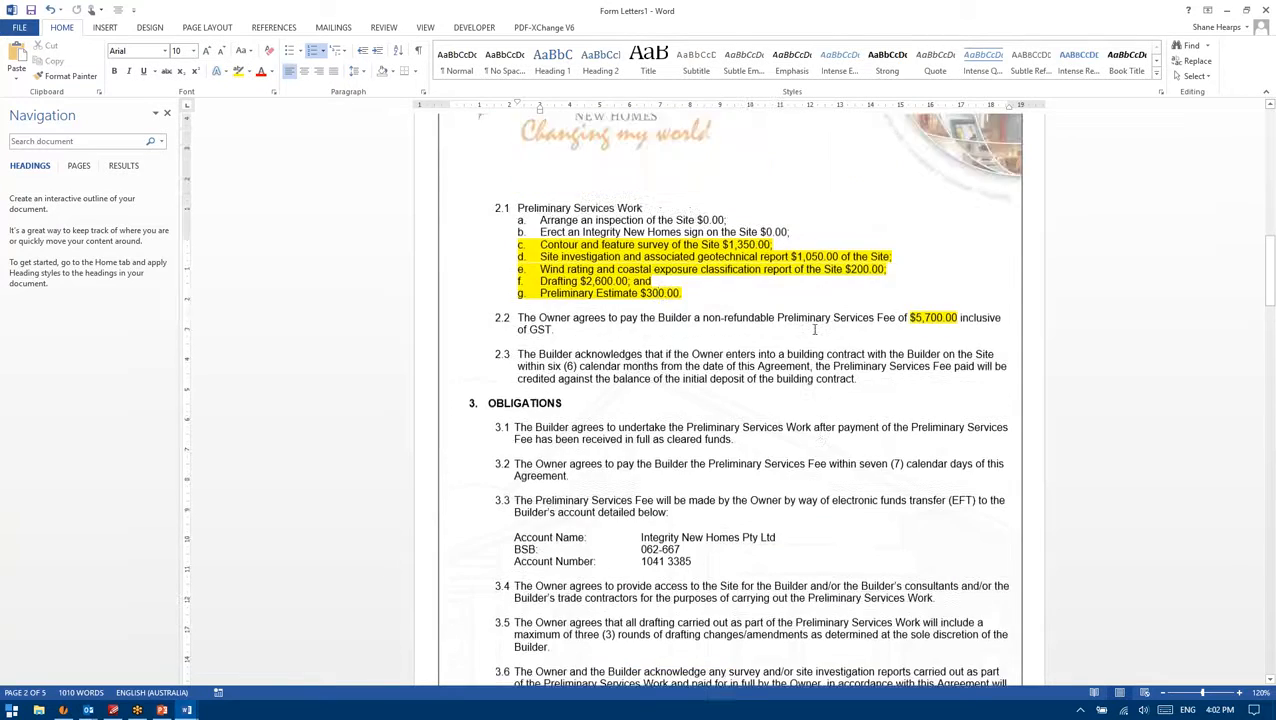
pyautogui.scroll(-1, 797, 332)
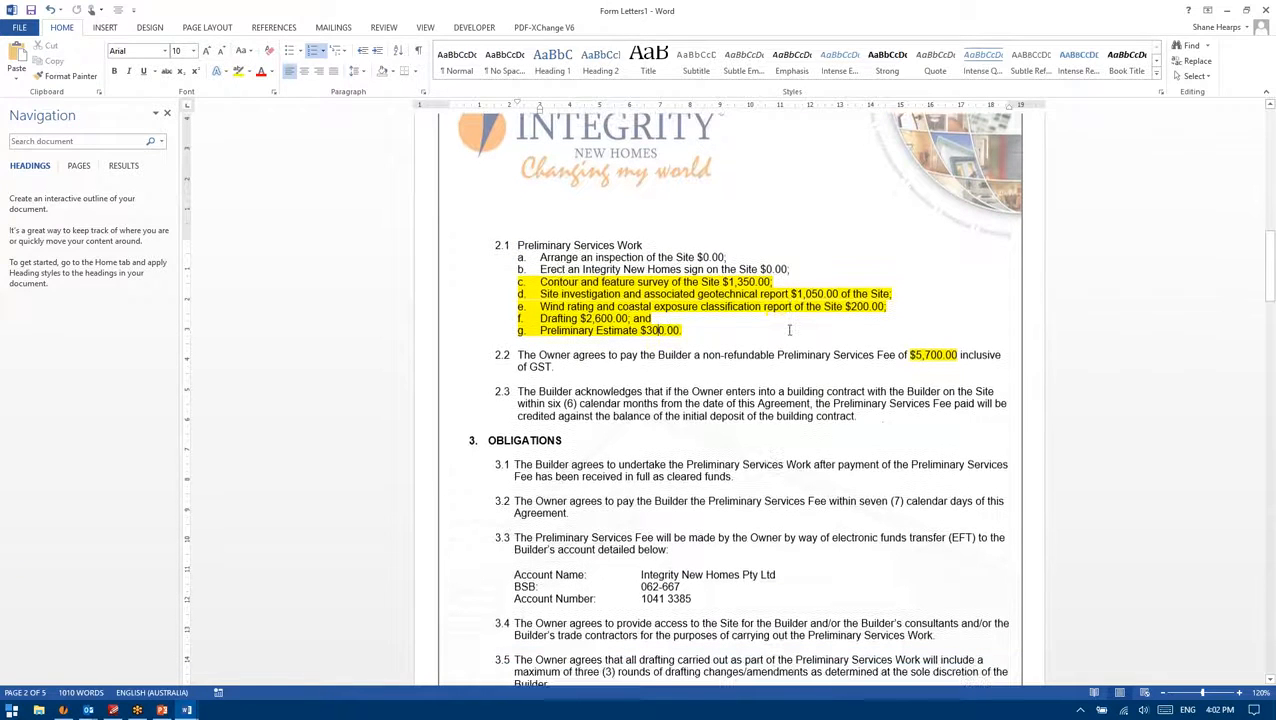
pyautogui.click(682, 330)
pyautogui.scroll(-20, 680, 315)
pyautogui.scroll(-20, 680, 390)
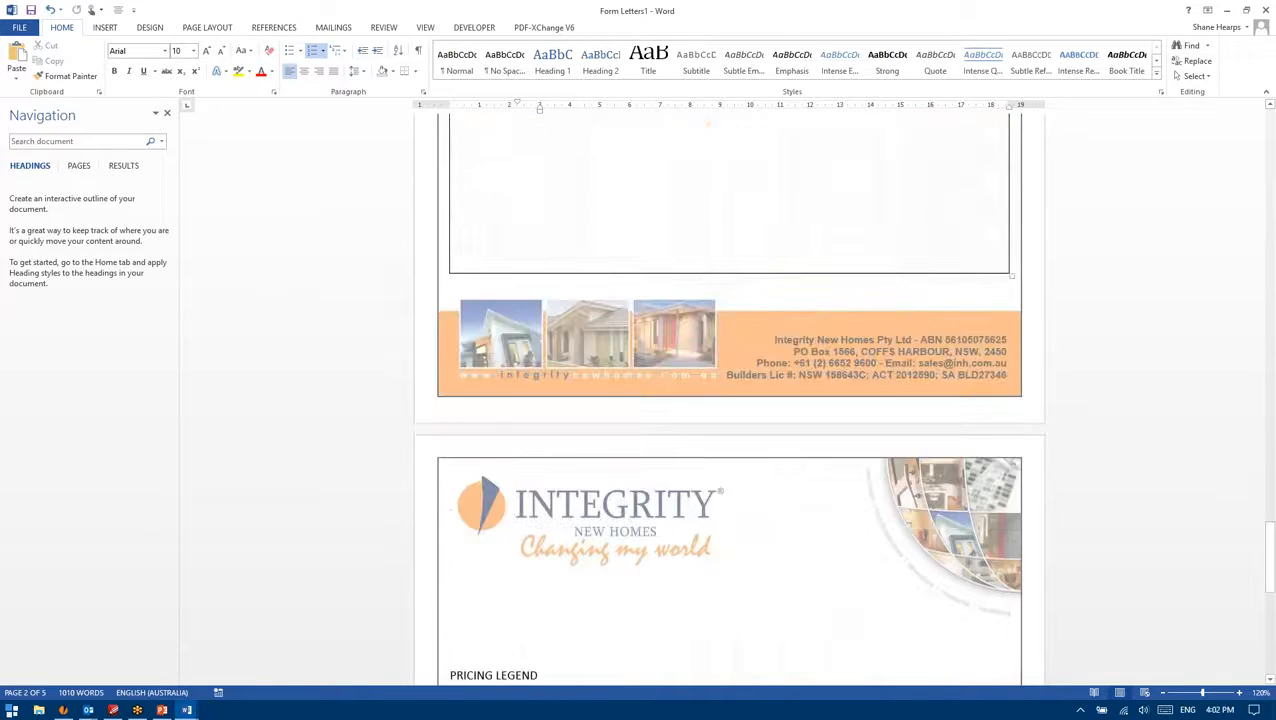
pyautogui.scroll(-10, 681, 393)
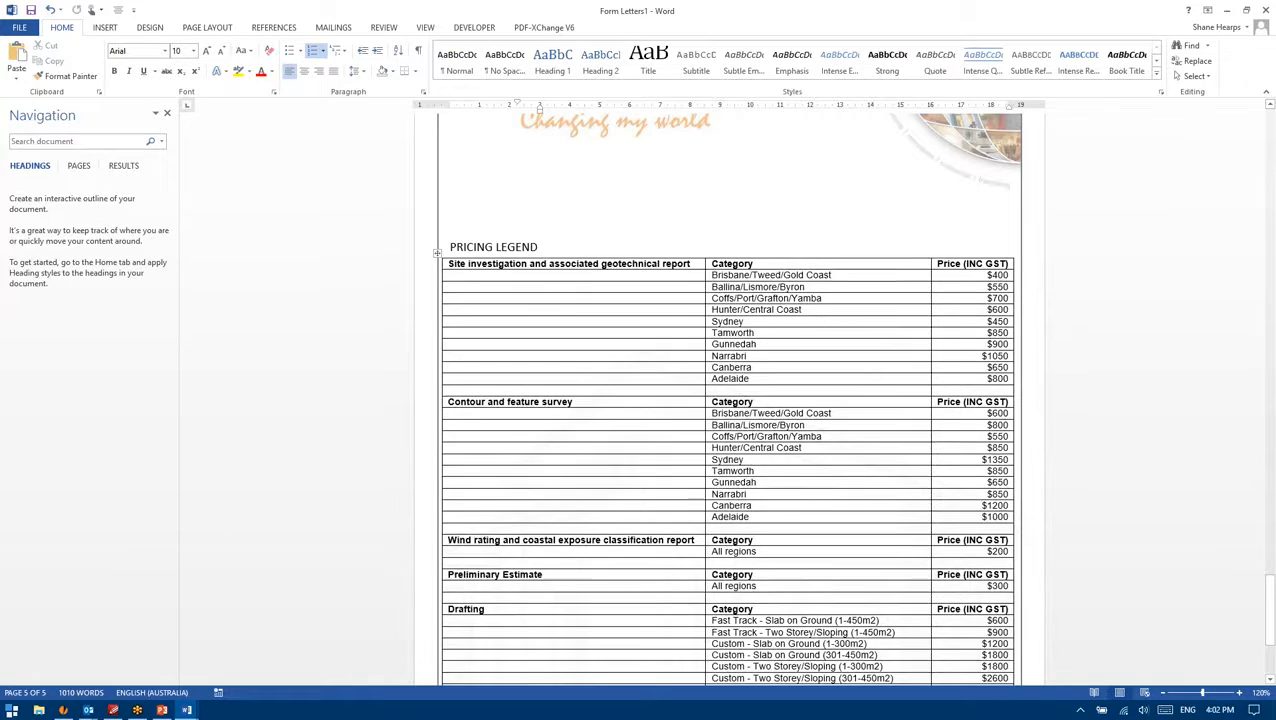
pyautogui.scroll(-4, 840, 418)
pyautogui.scroll(2, 843, 410)
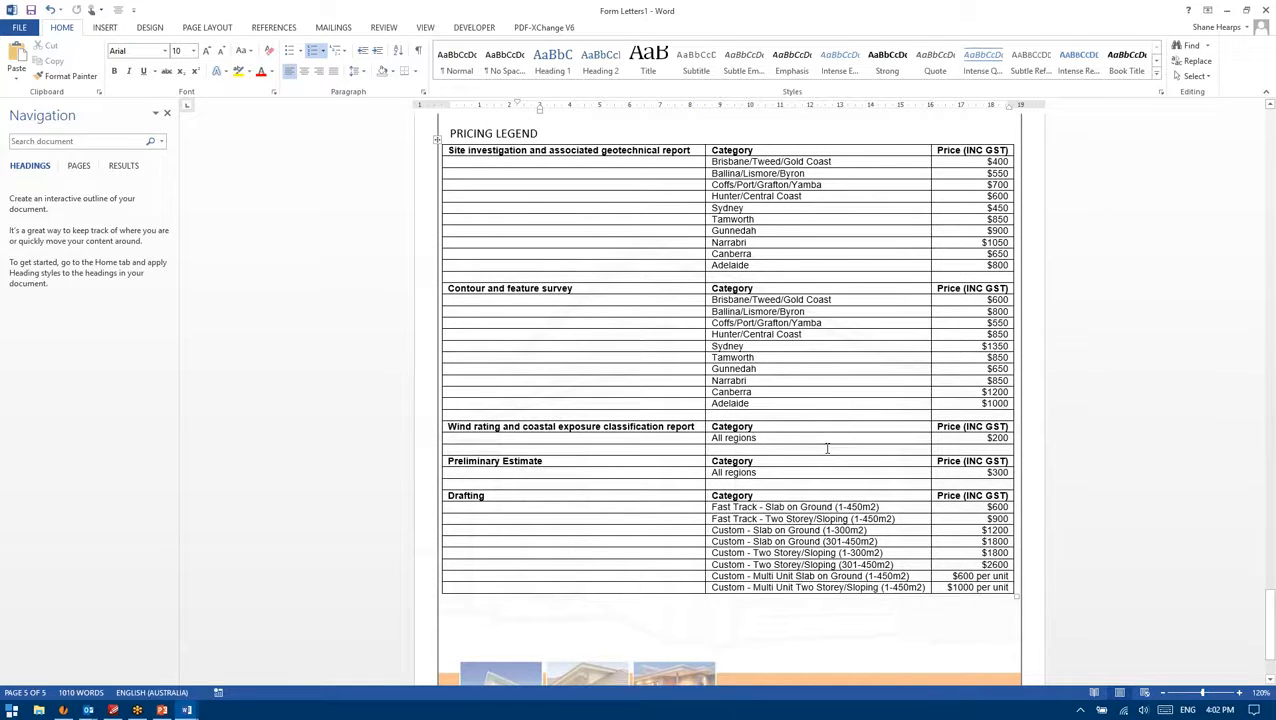
pyautogui.scroll(20, 827, 448)
pyautogui.scroll(20, 831, 461)
pyautogui.scroll(18, 831, 461)
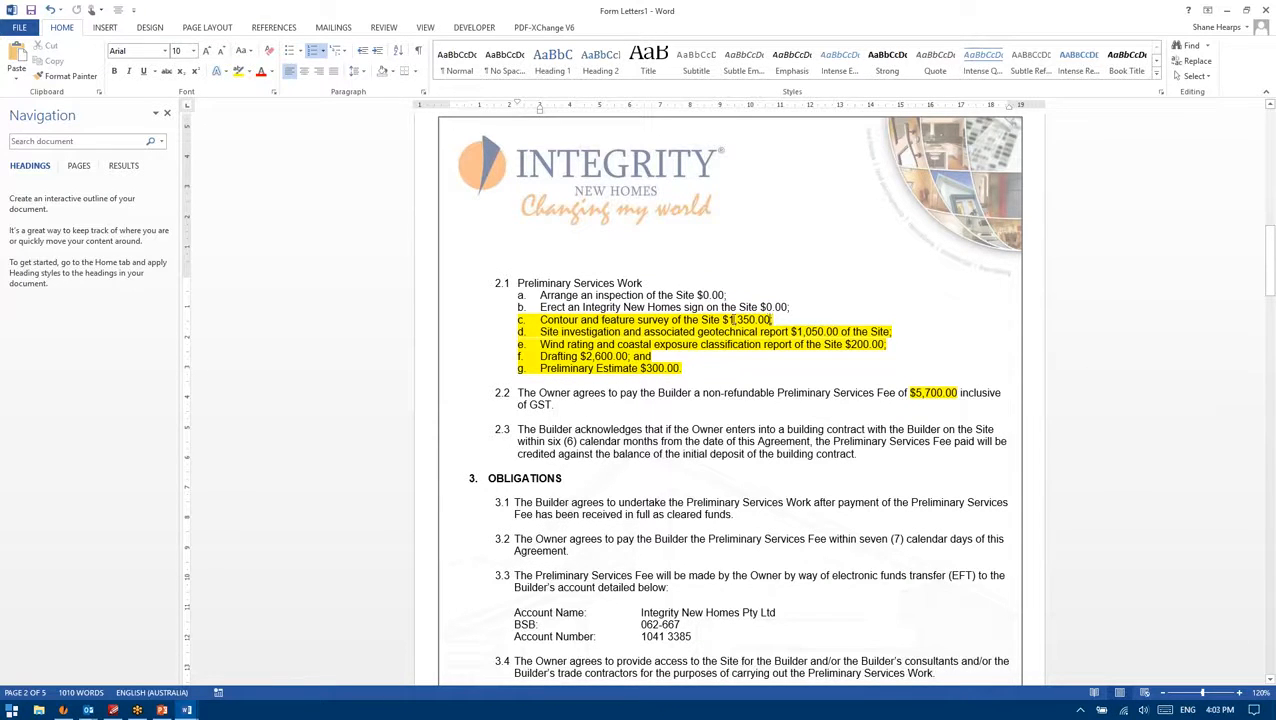
# Step: Set highlight to No Color on clause 2.1 items b through the $5,700.00 clause 2.2 fee
pyautogui.click(952, 393)
pyautogui.moveTo(981, 393); pyautogui.dragTo(541, 307)
pyautogui.click(249, 72)
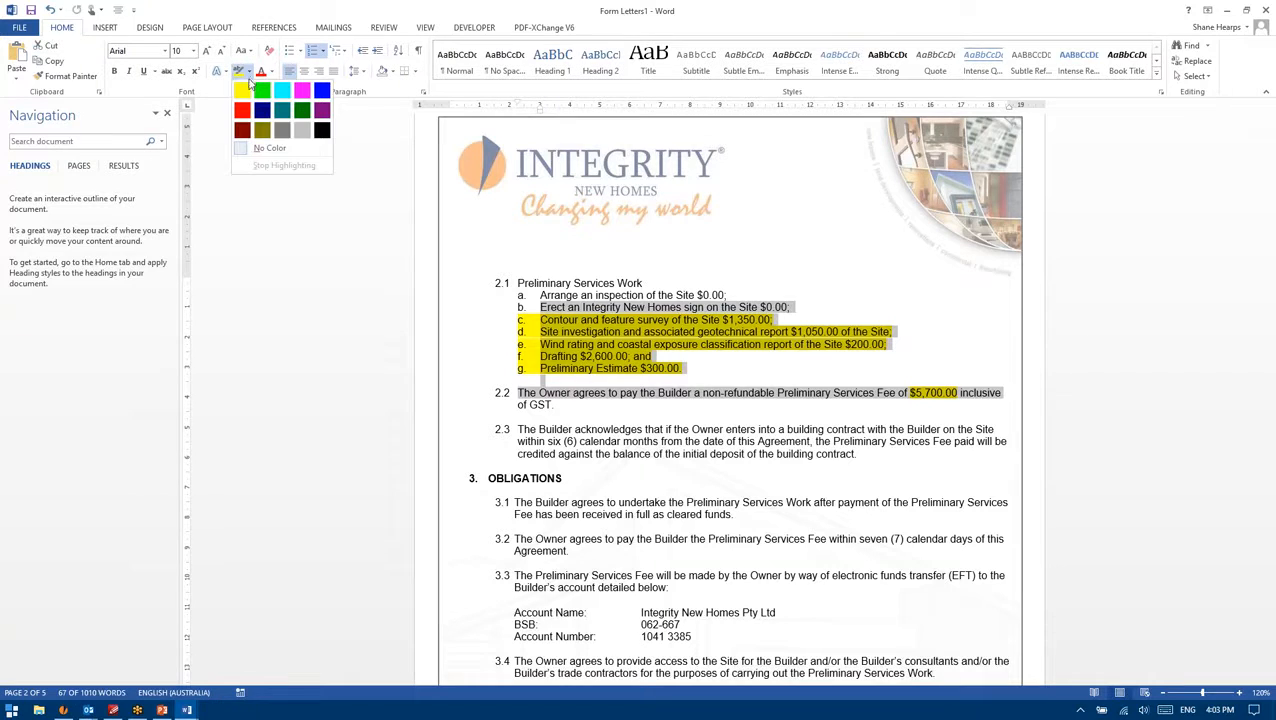
pyautogui.click(256, 151)
pyautogui.press('Left')
pyautogui.click(828, 377)
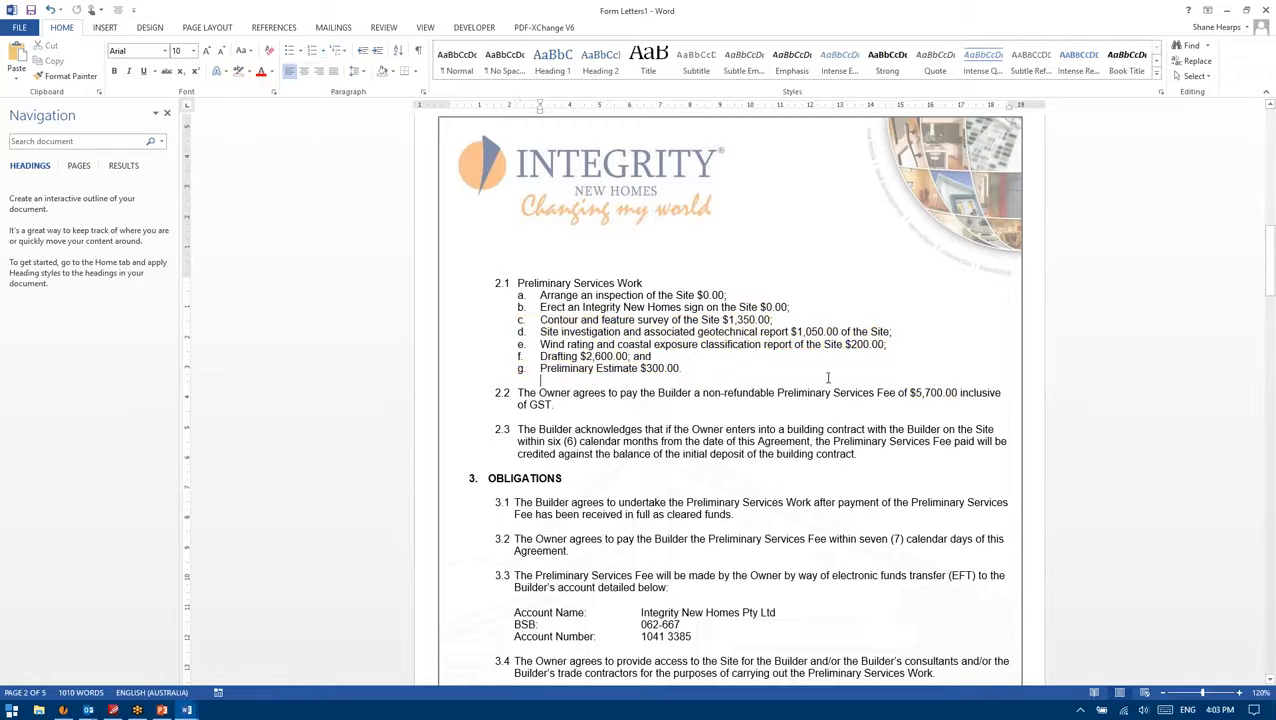
# Step: Scroll through the agreement, then close Form Letters1 and answer the save prompt
pyautogui.scroll(-8, 720, 367)
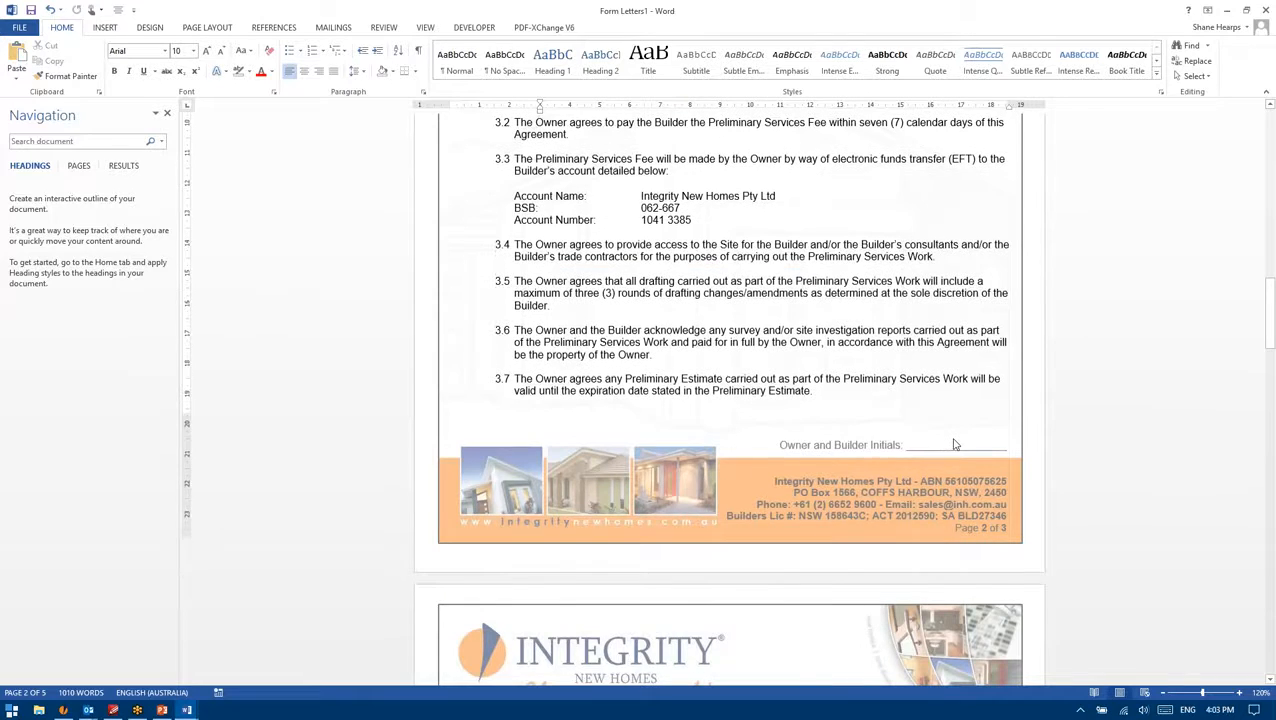
pyautogui.scroll(-12, 950, 443)
pyautogui.scroll(-12, 873, 369)
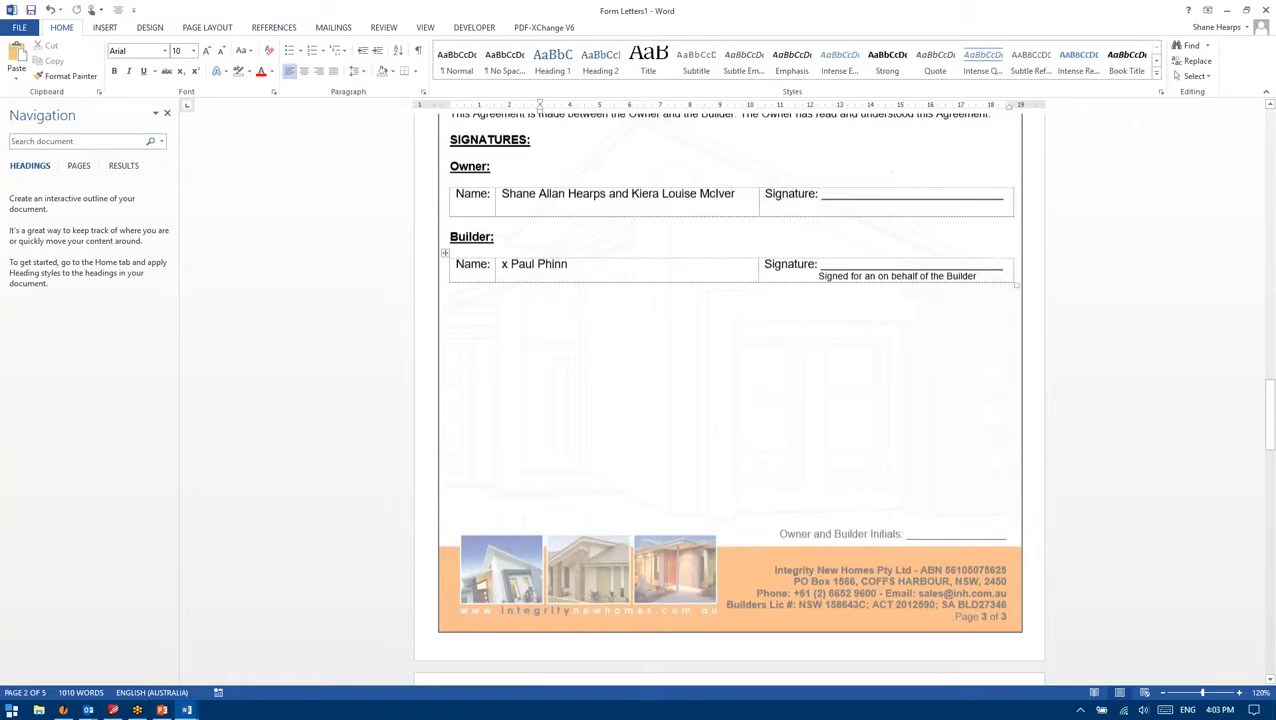
pyautogui.moveTo(1272, 483); pyautogui.dragTo(1266, 95)
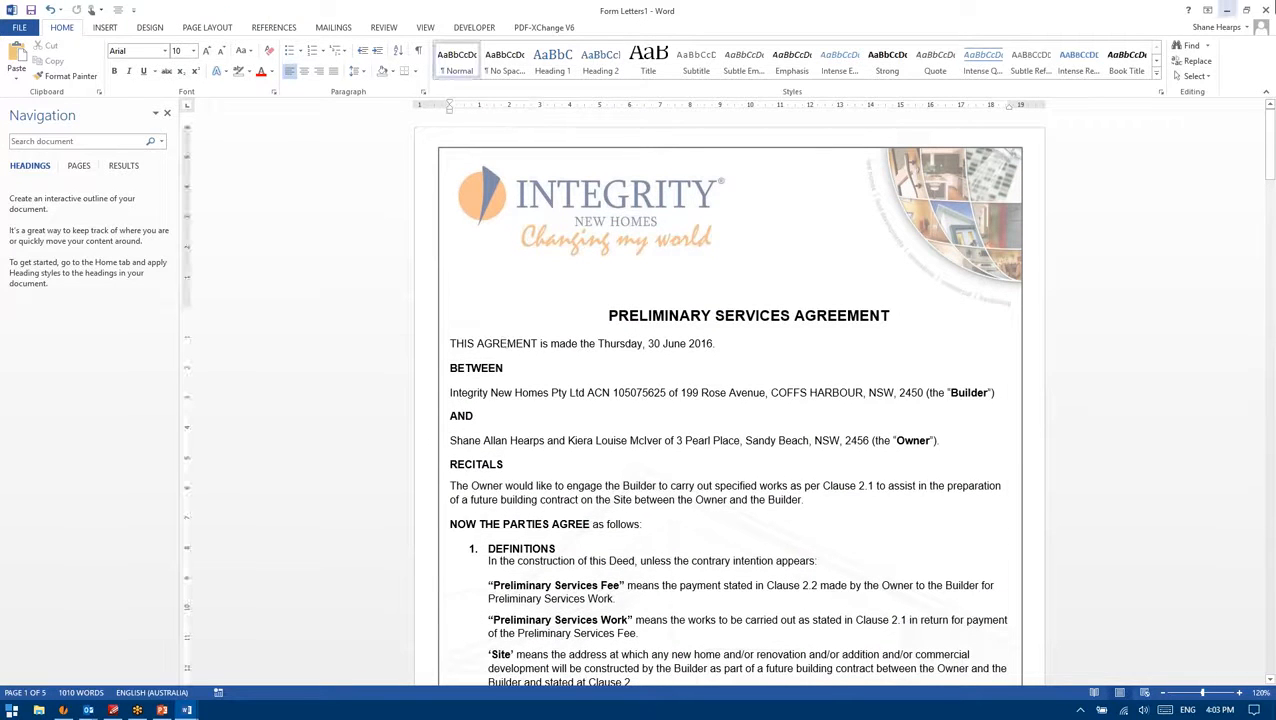
pyautogui.click(1265, 10)
pyautogui.click(637, 383)
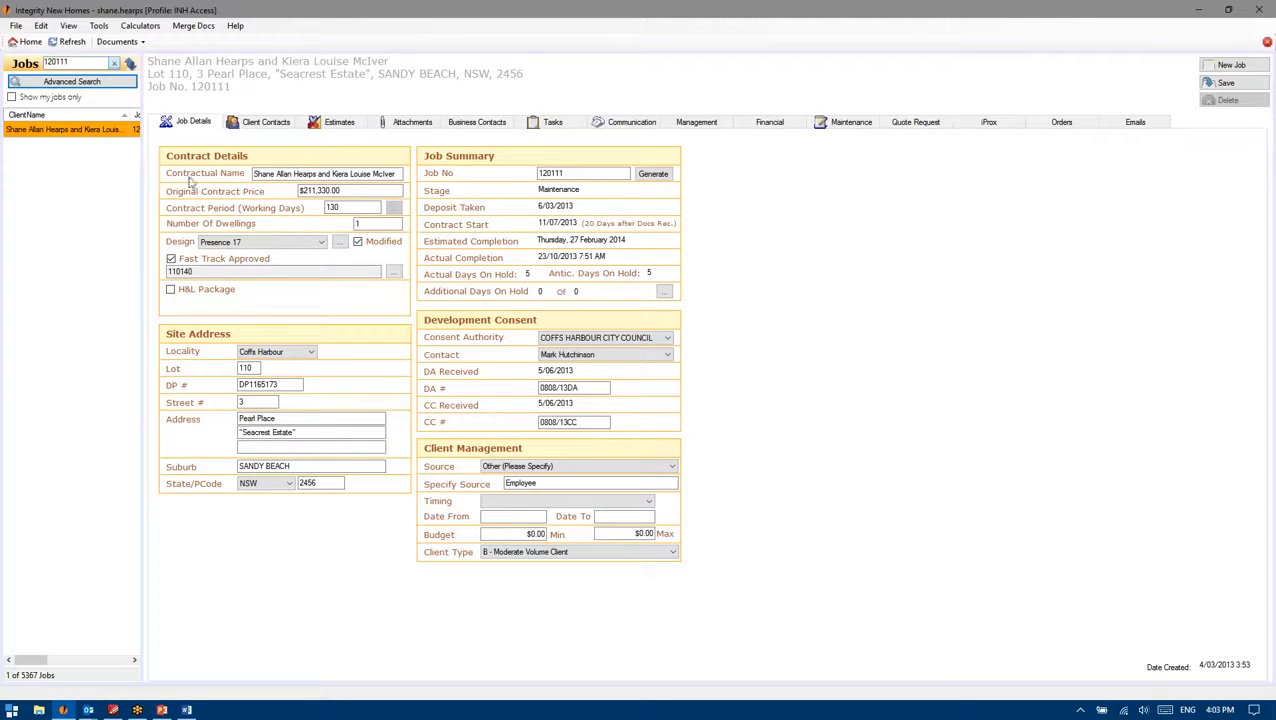
# Step: On the Reports screen, filter for 'pre' and edit the Preliminary Services Agreement mail-merge template
pyautogui.click(117, 41)
pyautogui.click(130, 130)
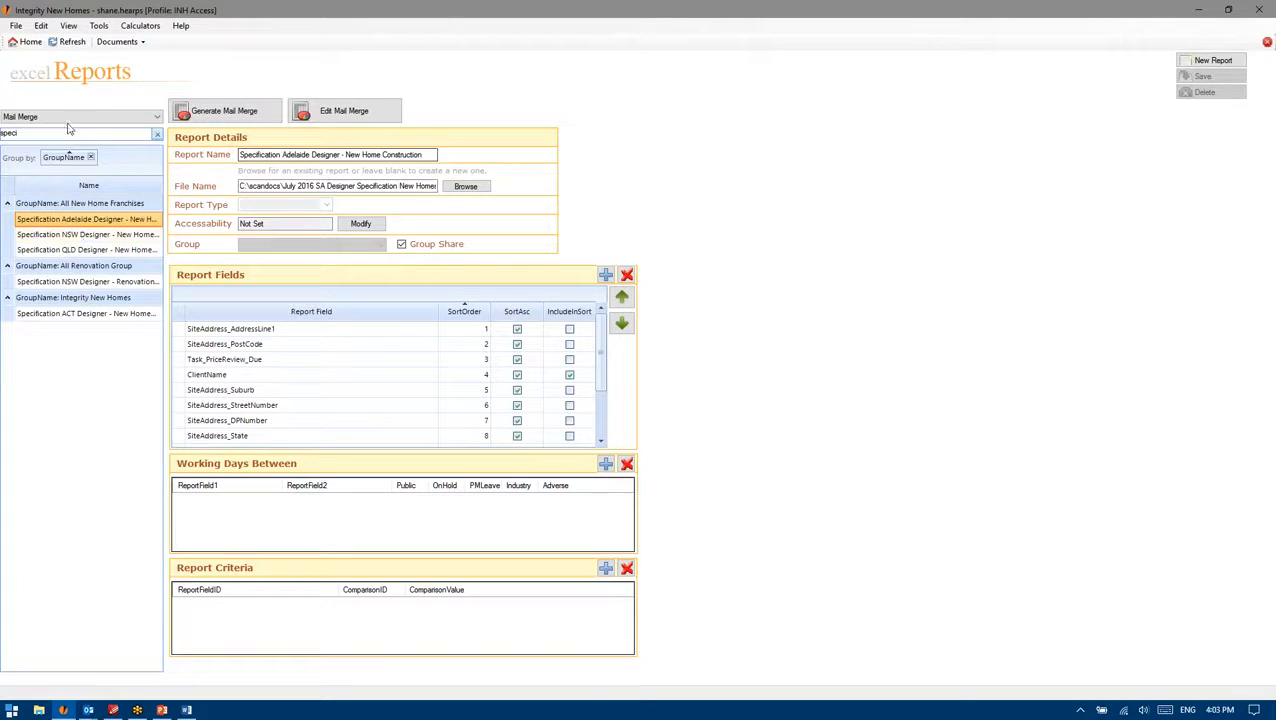
pyautogui.press('BackSpace')
pyautogui.press('BackSpace')
pyautogui.press('BackSpace')
pyautogui.press('BackSpace')
pyautogui.press('BackSpace')
pyautogui.click(86, 119)
pyautogui.click(80, 130)
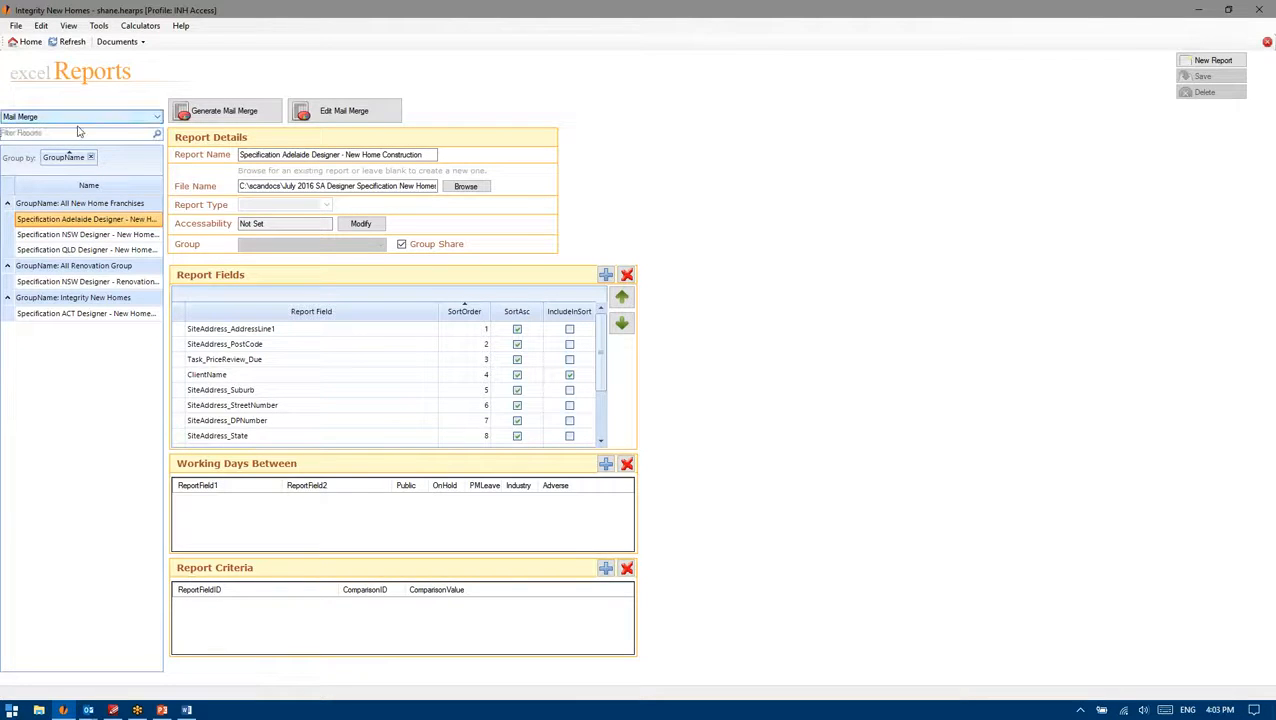
pyautogui.click(66, 134)
pyautogui.write('prelim')
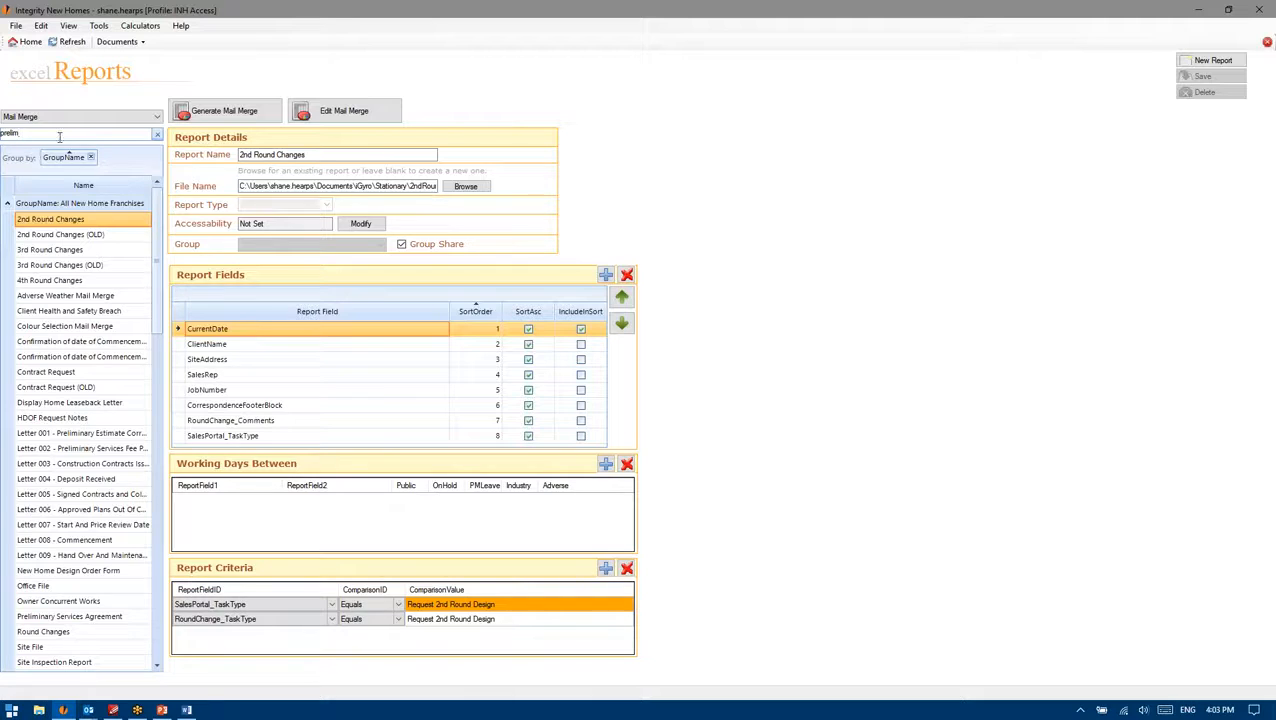
pyautogui.click(70, 249)
pyautogui.click(358, 116)
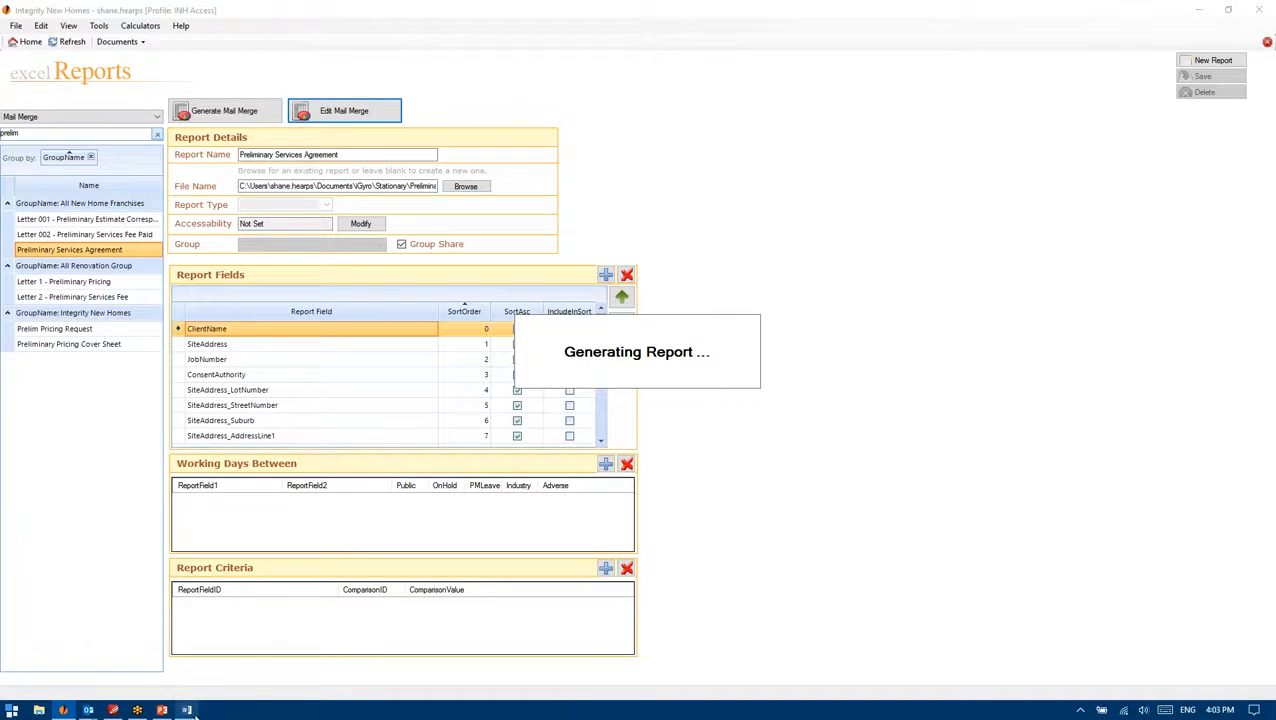
# Step: Switch to the Word window showing the Preliminary Services Agreement template's merge fields
pyautogui.moveTo(193, 712)
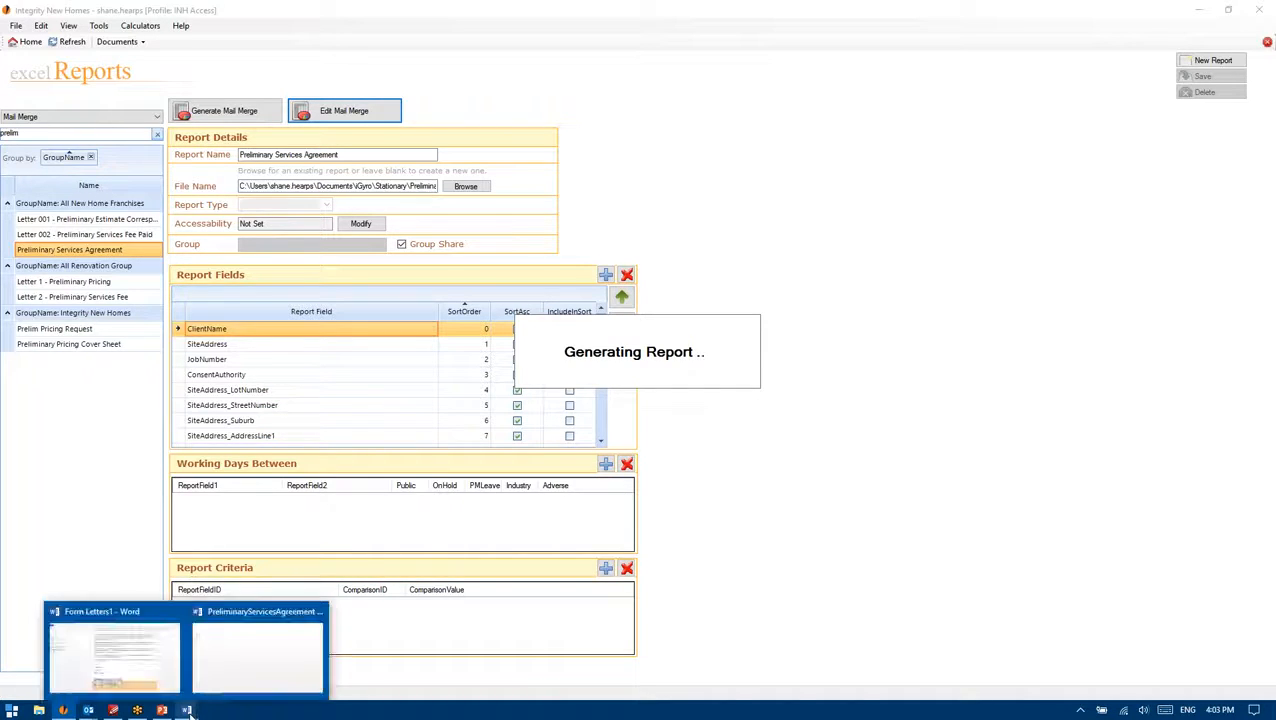
pyautogui.moveTo(602, 332); pyautogui.dragTo(612, 440)
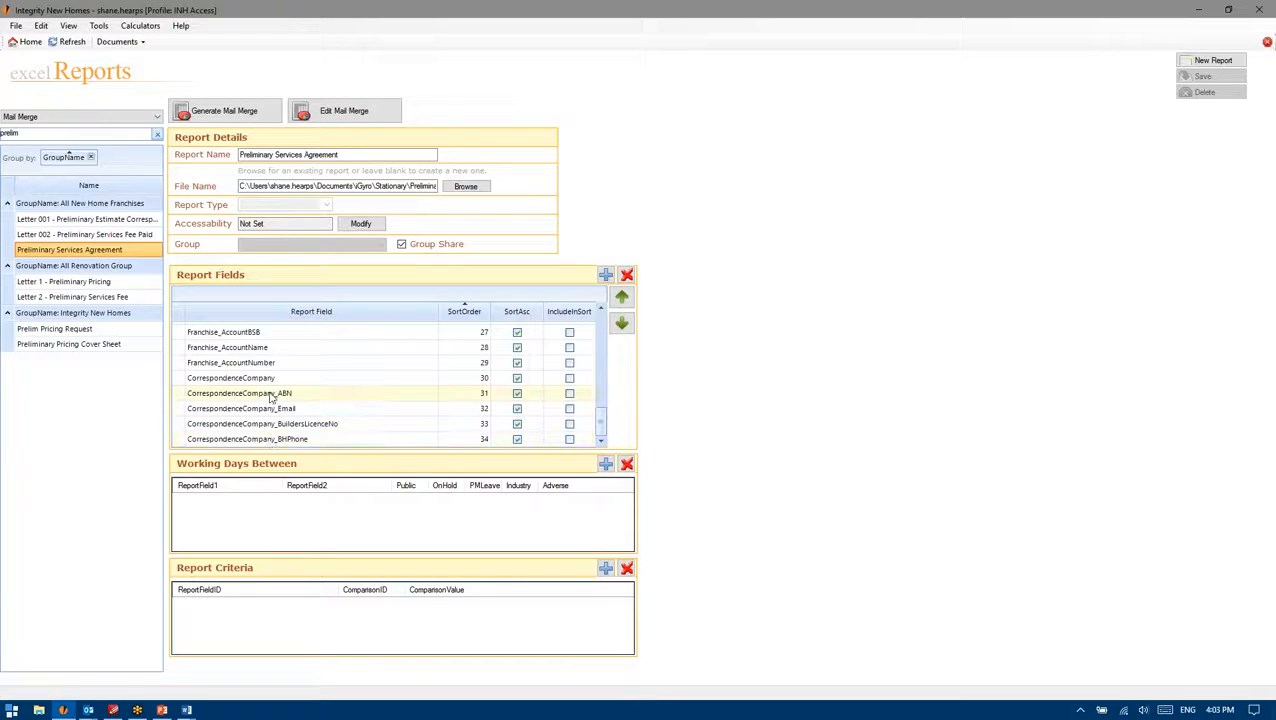
pyautogui.click(187, 710)
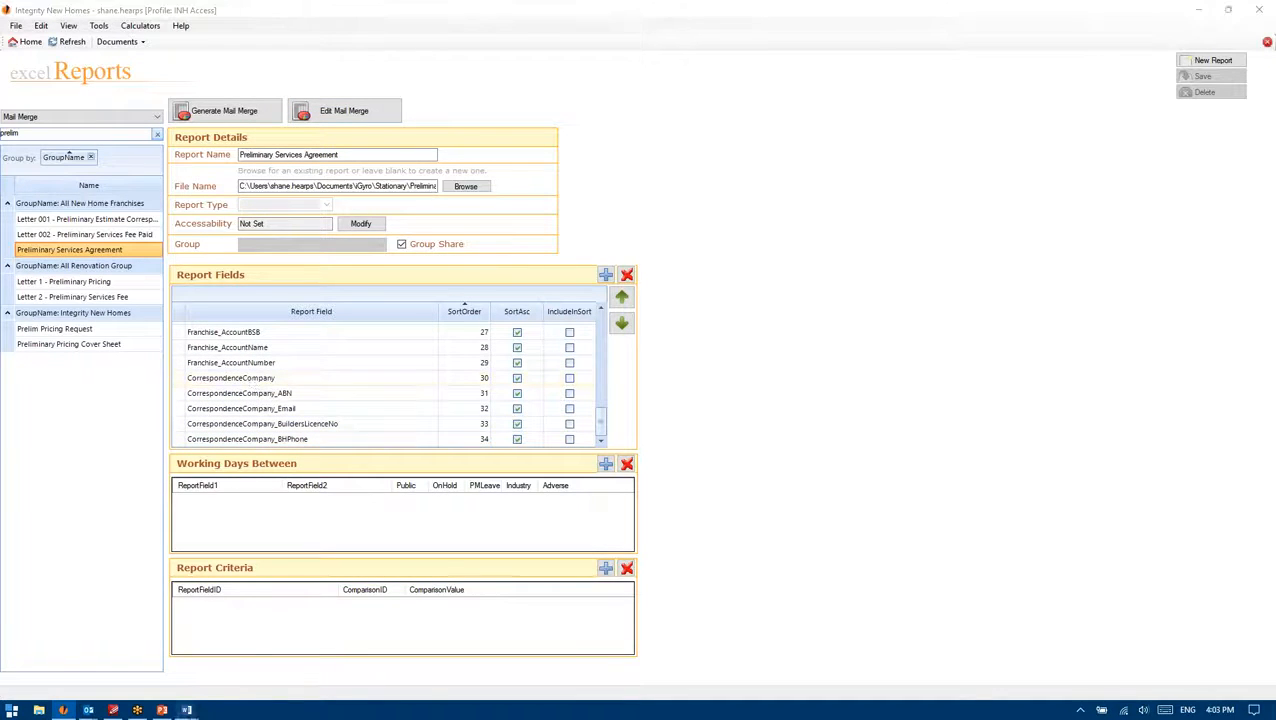
pyautogui.click(263, 672)
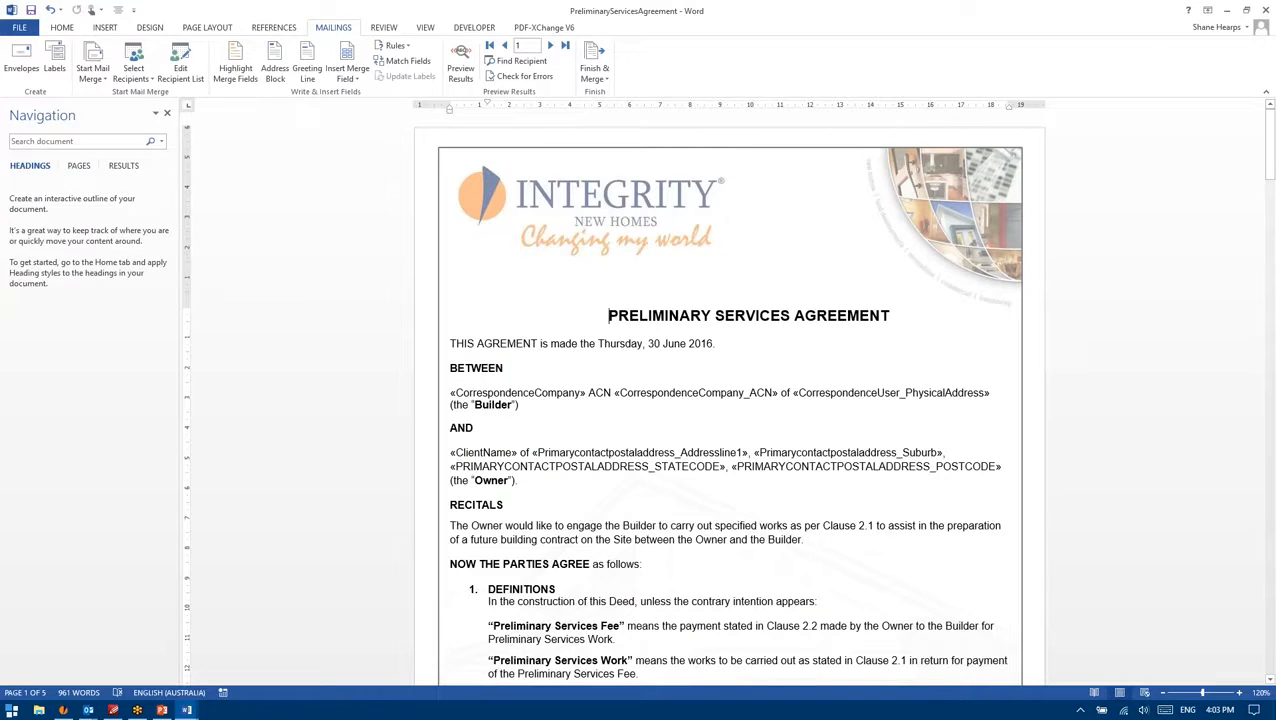
# Step: Fix the AGREMENT typo and check the CorrespondenceCompany, ACN, address and ClientName merge fields
pyautogui.click(506, 343)
pyautogui.write('E')
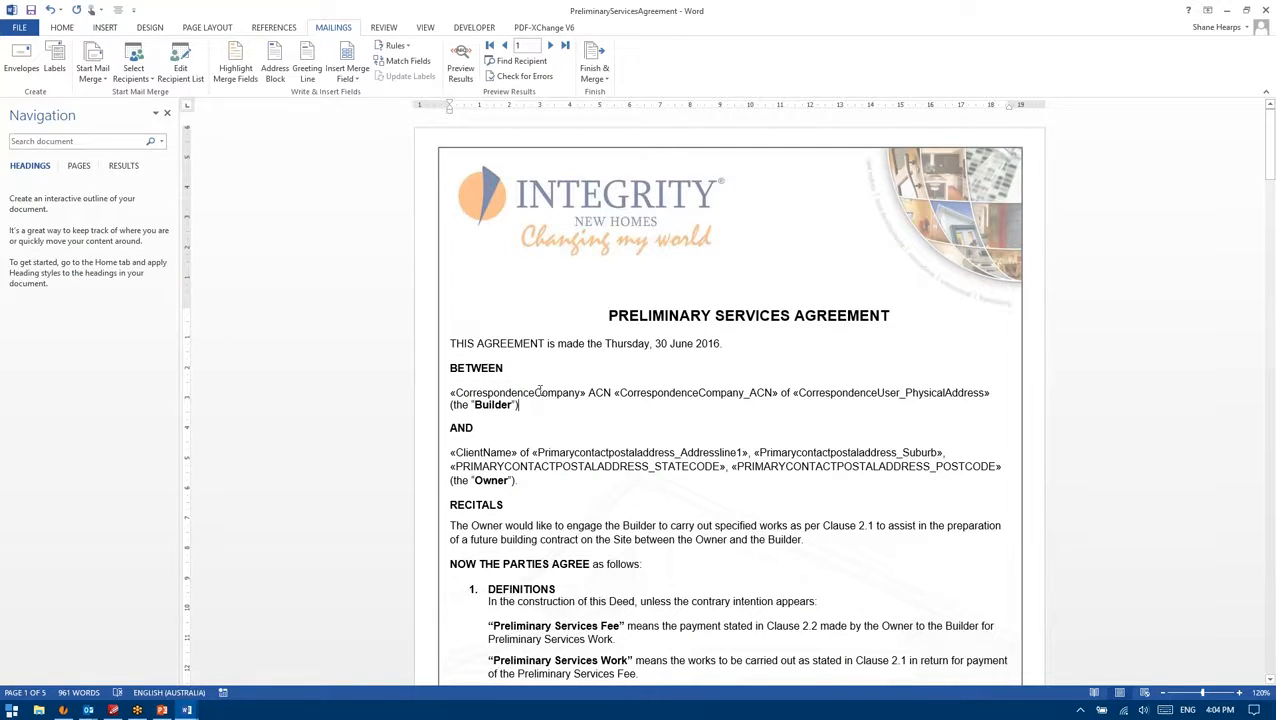
pyautogui.click(539, 392)
pyautogui.click(703, 392)
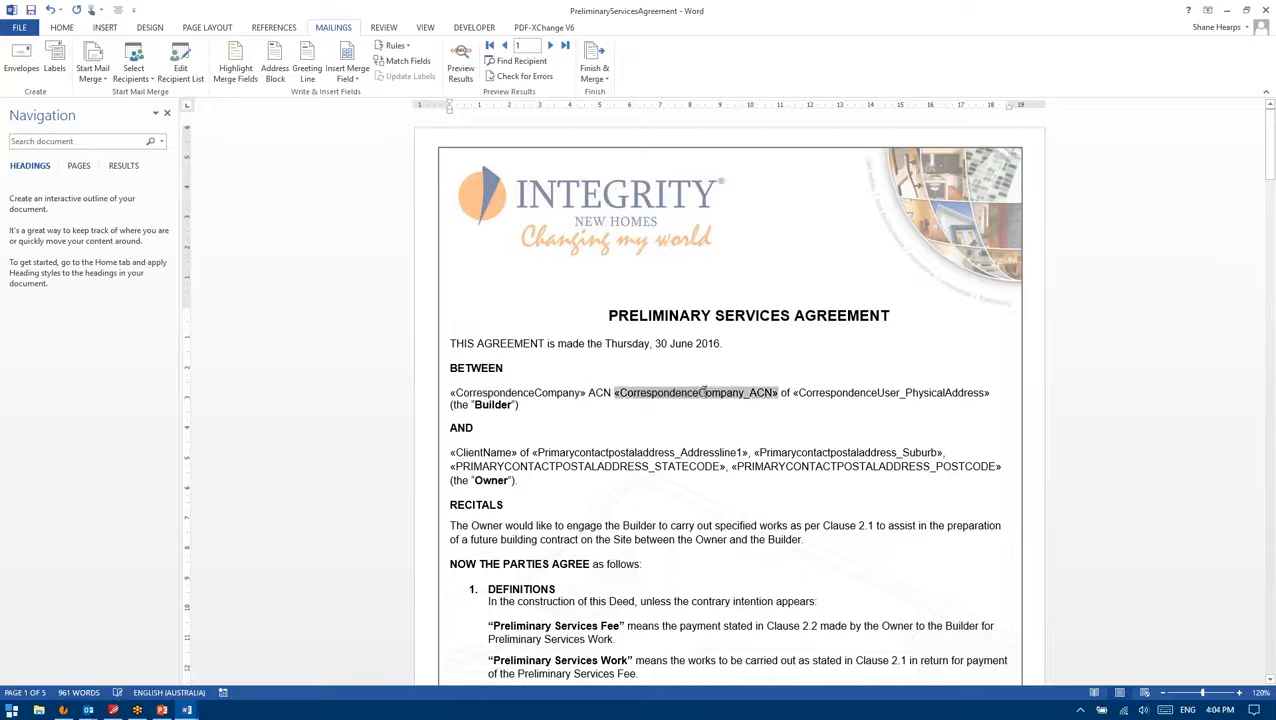
pyautogui.click(880, 400)
pyautogui.click(877, 393)
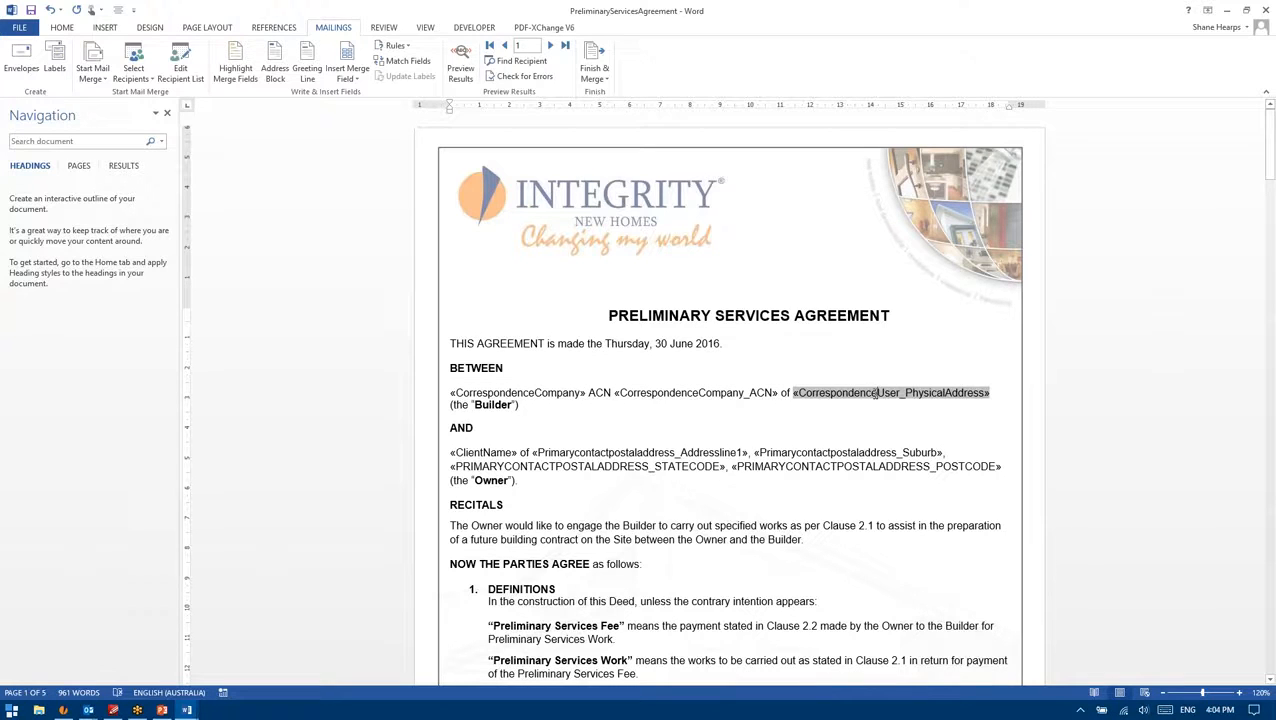
pyautogui.scroll(-2, 793, 360)
pyautogui.click(516, 374)
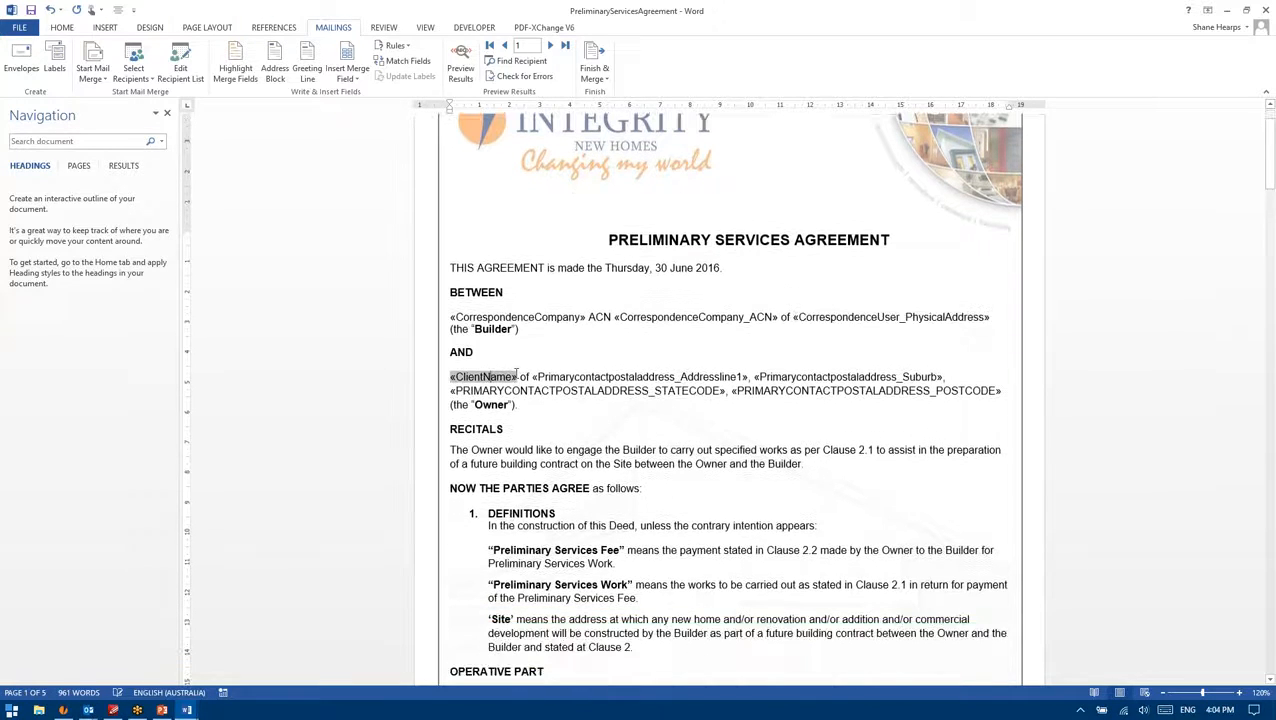
pyautogui.click(627, 377)
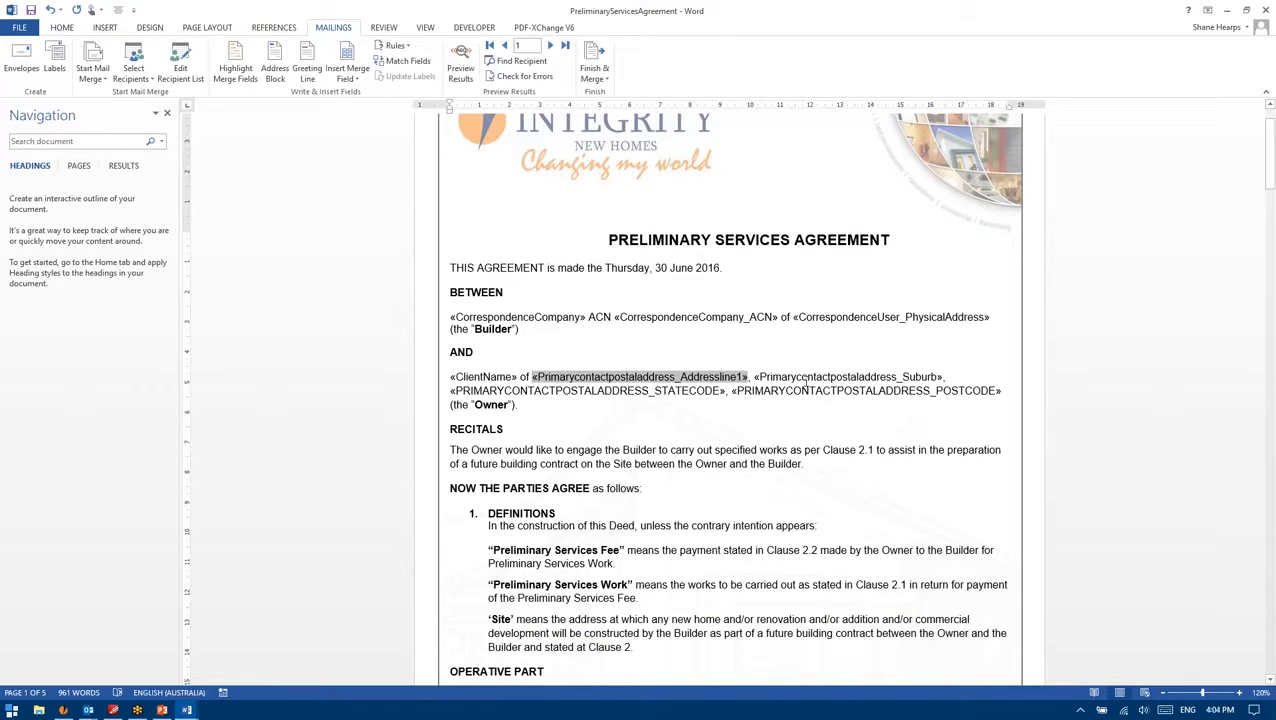
# Step: Check the Franchise_AccountName, Franchise_AccountBSB and Franchise_AccountNumber merge fields
pyautogui.scroll(-7, 768, 390)
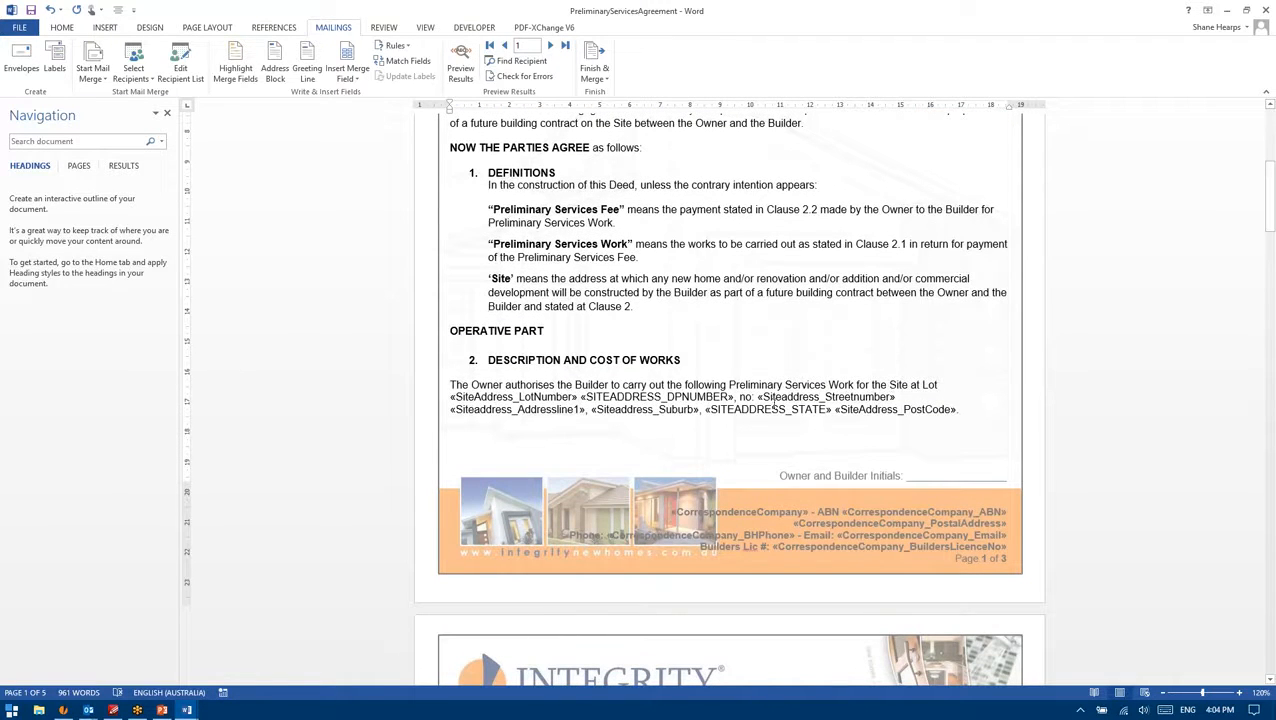
pyautogui.scroll(-15, 820, 386)
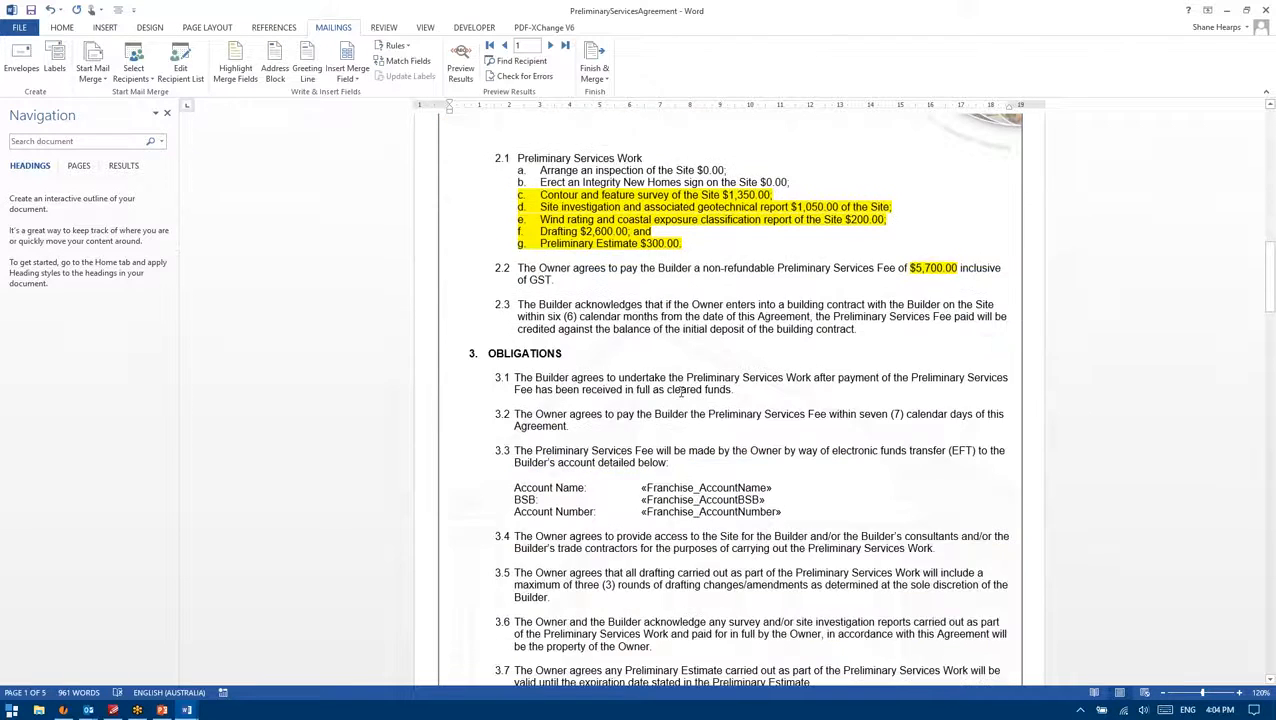
pyautogui.click(724, 298)
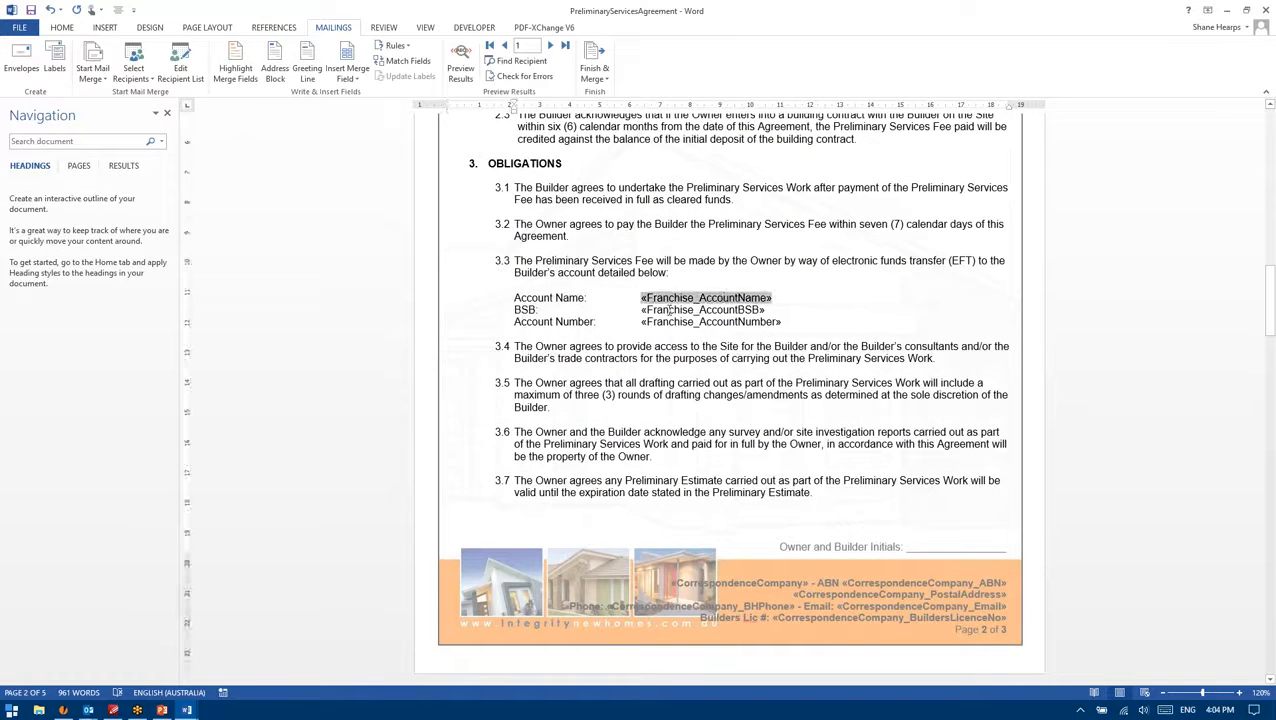
pyautogui.click(738, 309)
pyautogui.click(712, 322)
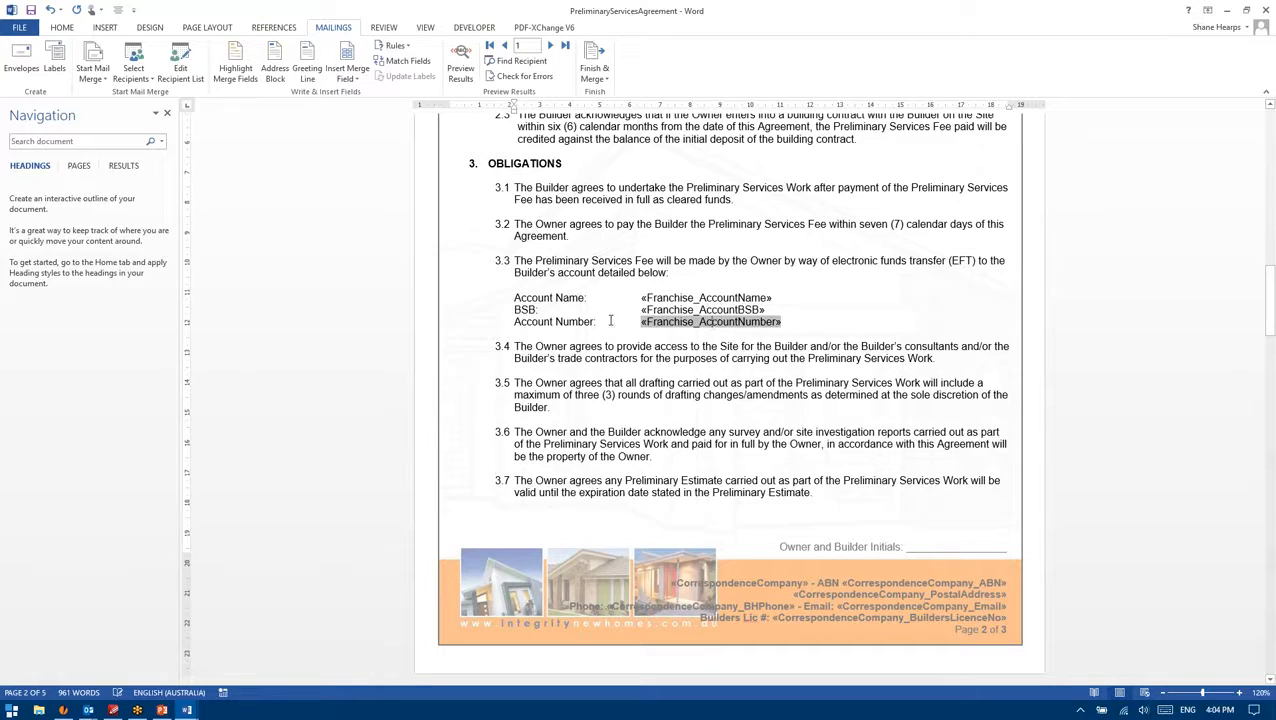
pyautogui.scroll(-10, 670, 384)
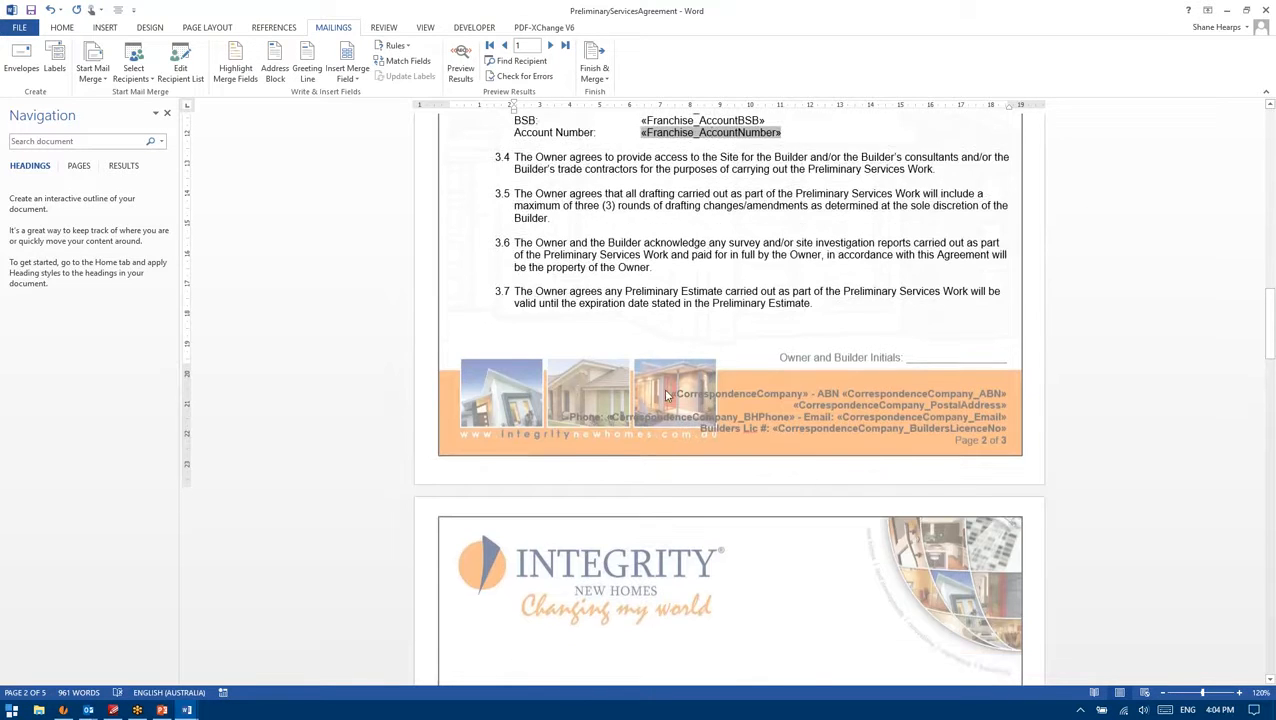
pyautogui.scroll(4, 985, 186)
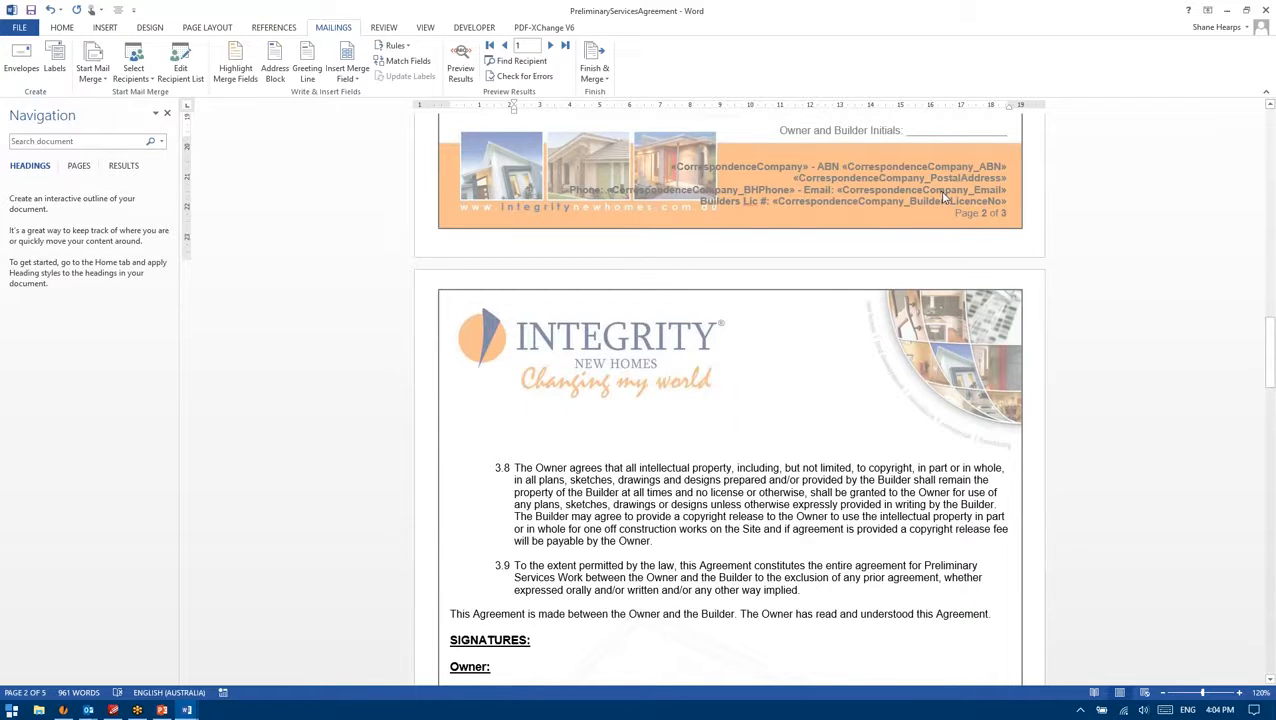
pyautogui.scroll(-9, 942, 197)
pyautogui.scroll(4, 793, 262)
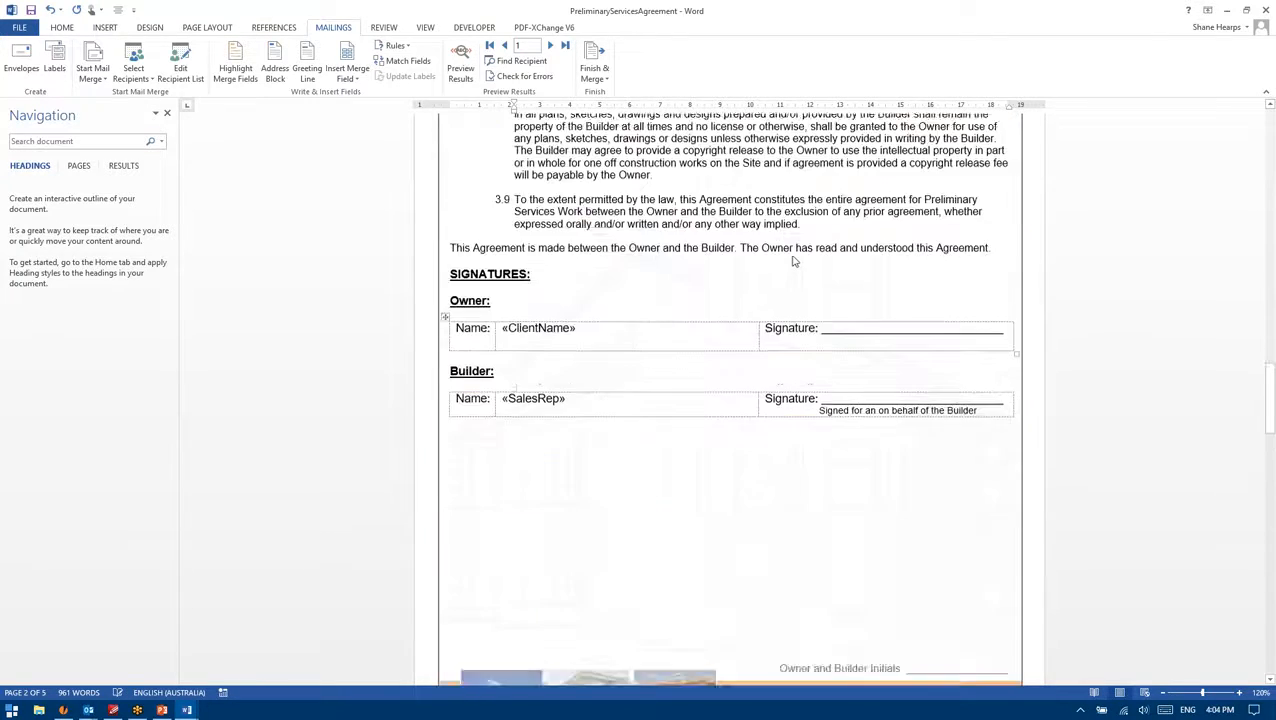
pyautogui.scroll(4, 793, 262)
pyautogui.scroll(20, 708, 376)
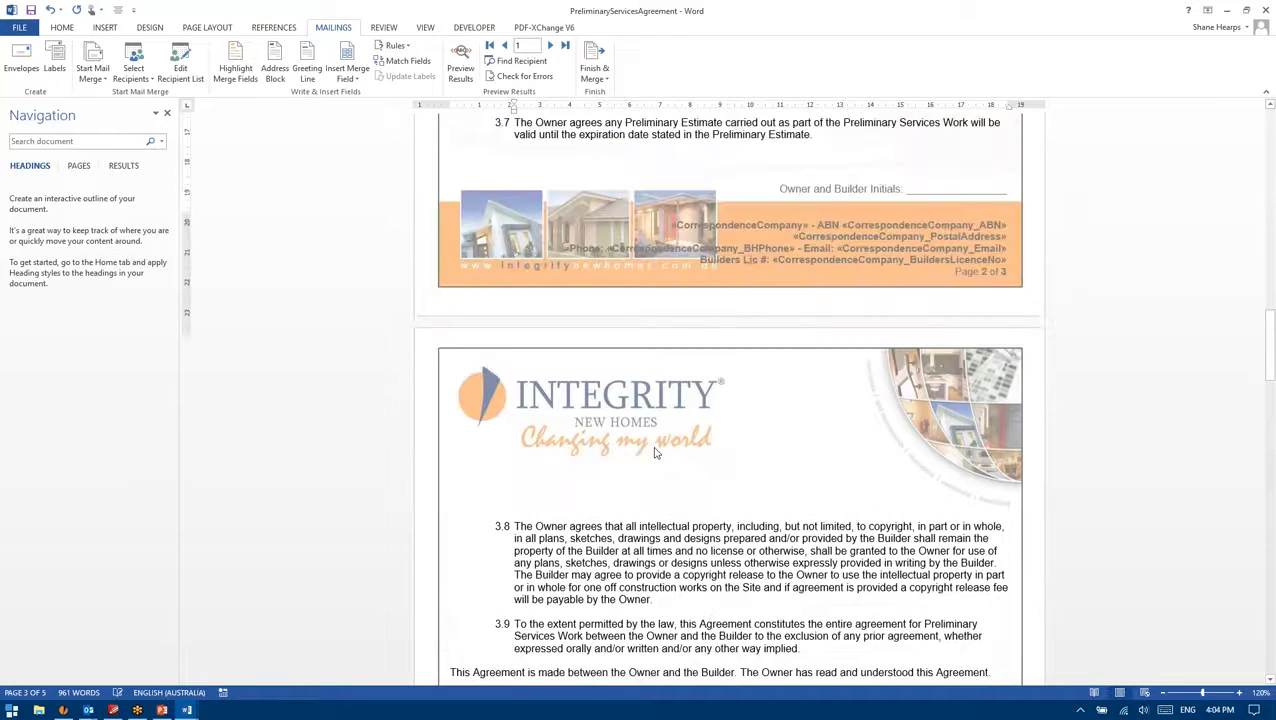
pyautogui.scroll(20, 655, 462)
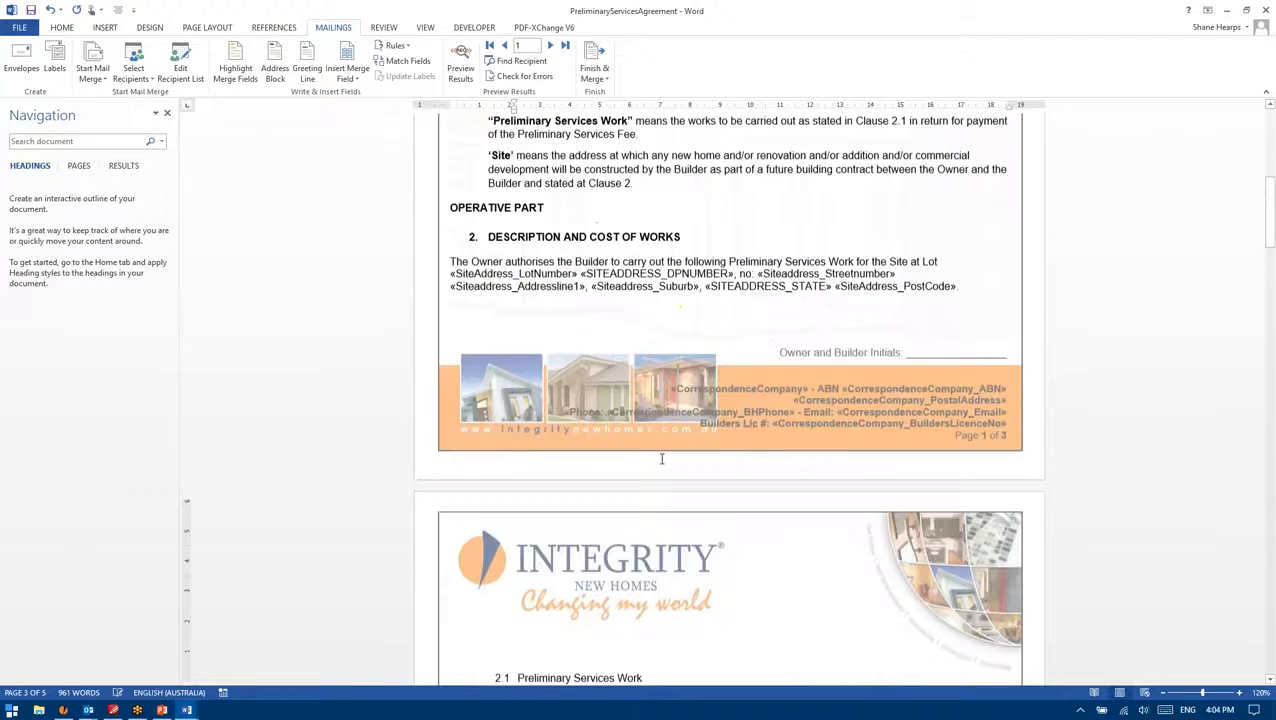
# Step: Save the template as PreliminaryServicesAgreement in scandocs and minimise Word
pyautogui.click(19, 27)
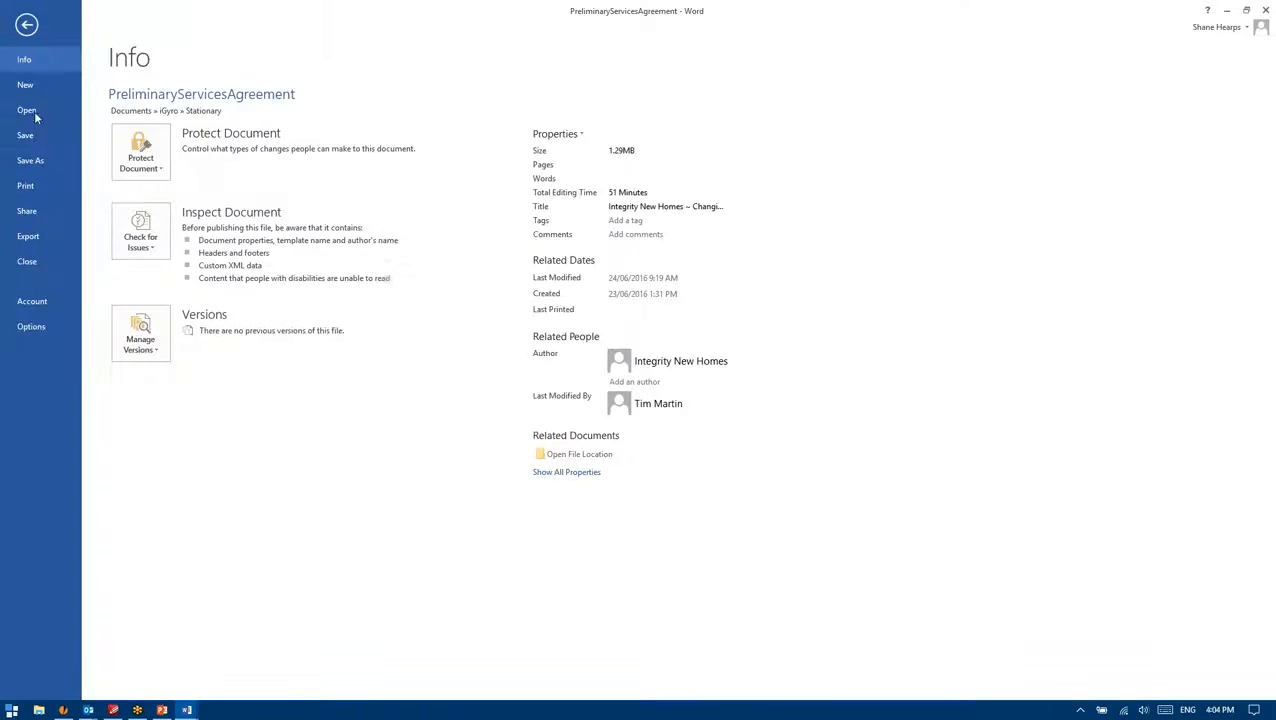
pyautogui.click(30, 161)
pyautogui.click(347, 420)
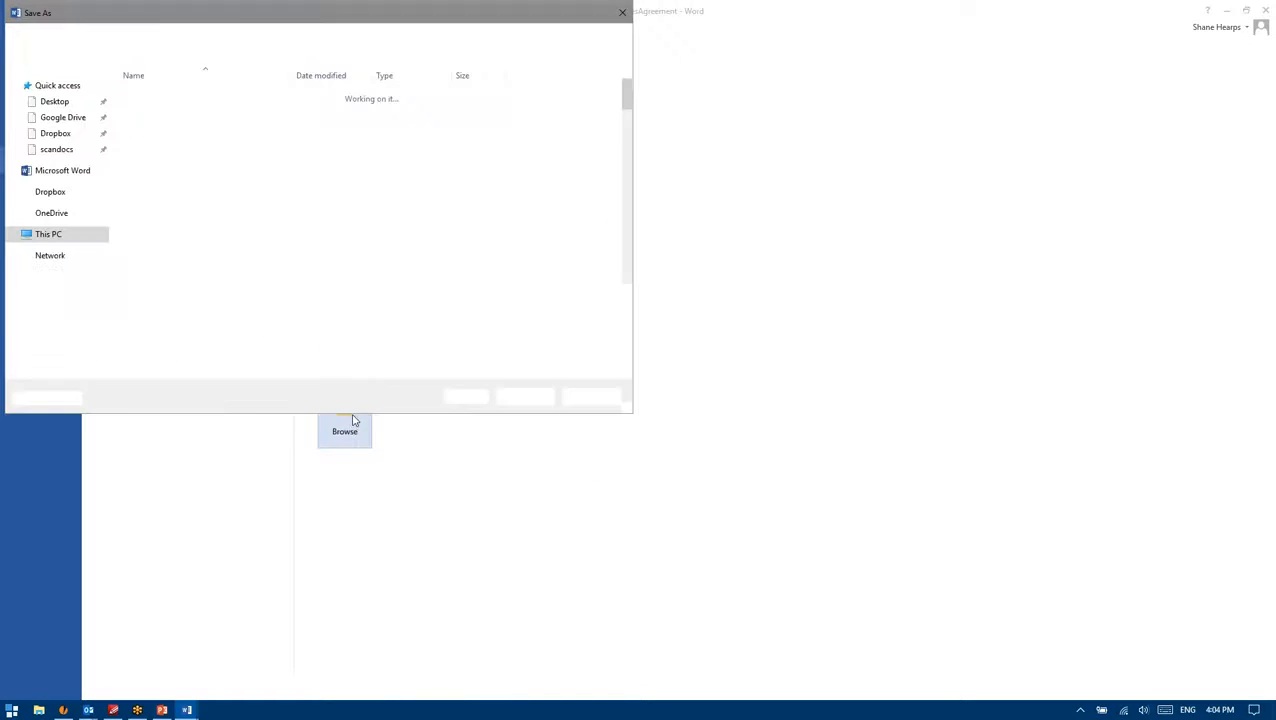
pyautogui.click(56, 149)
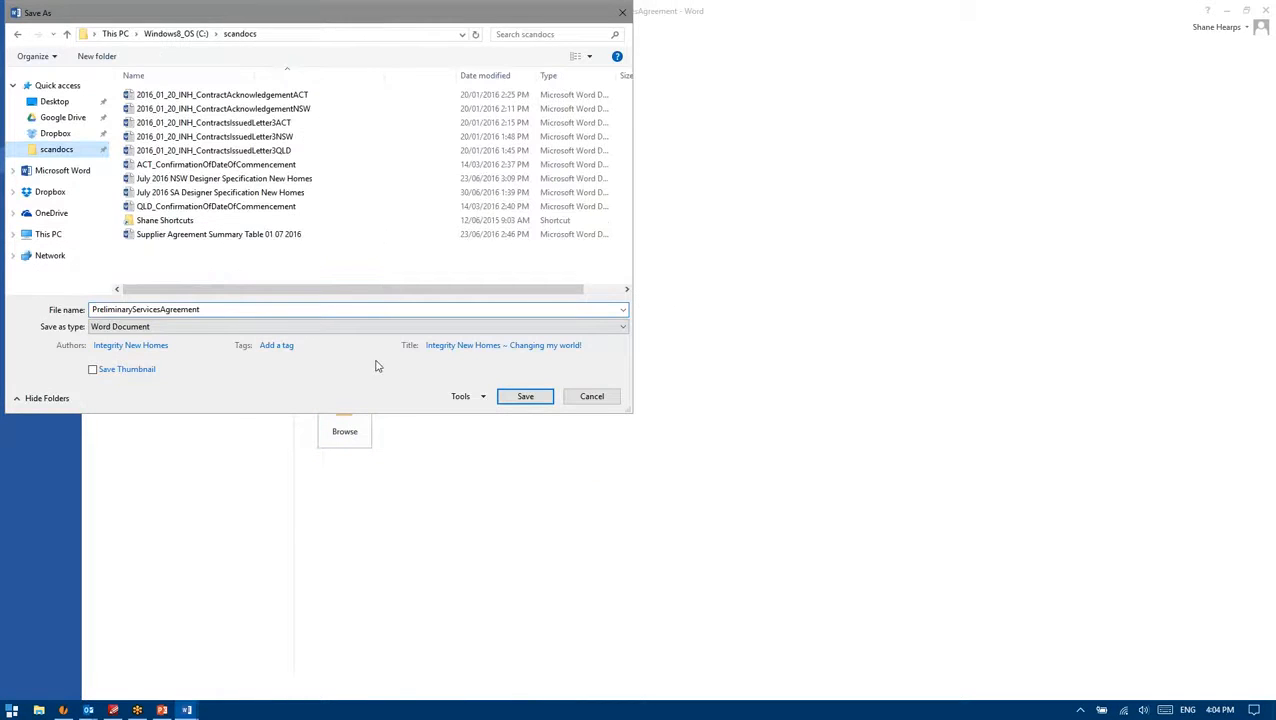
pyautogui.click(527, 400)
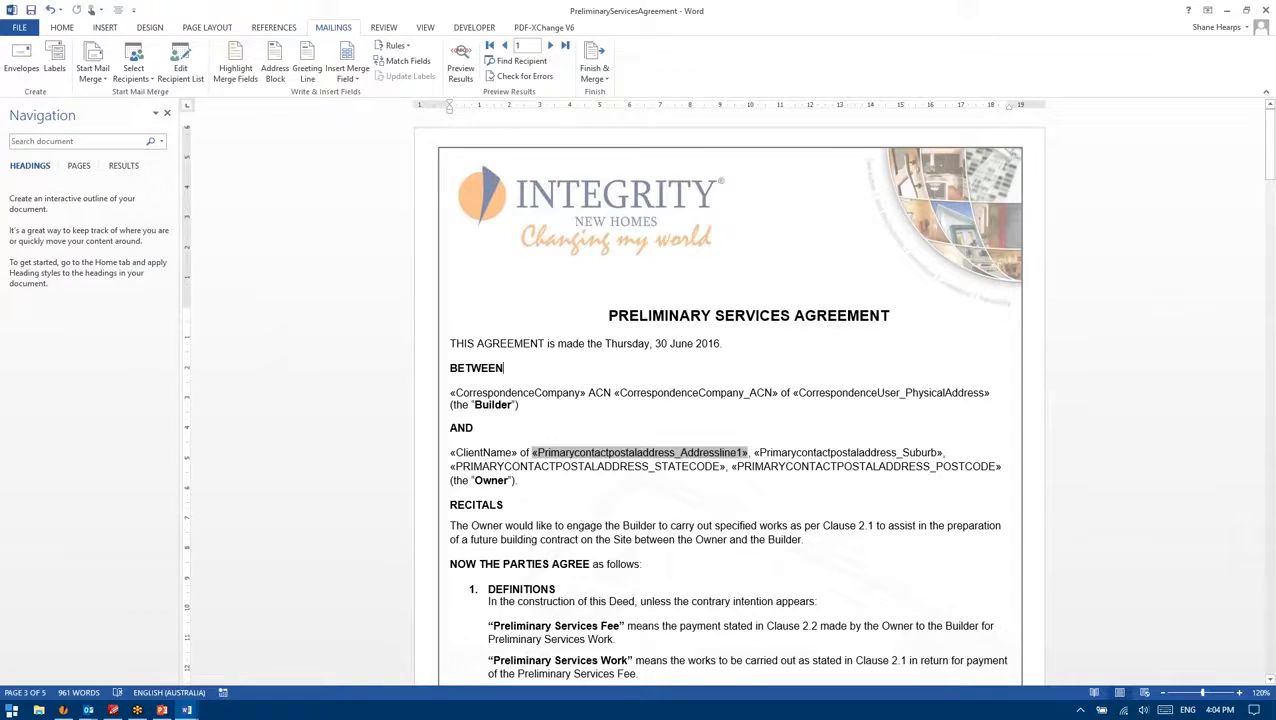
pyautogui.click(1226, 10)
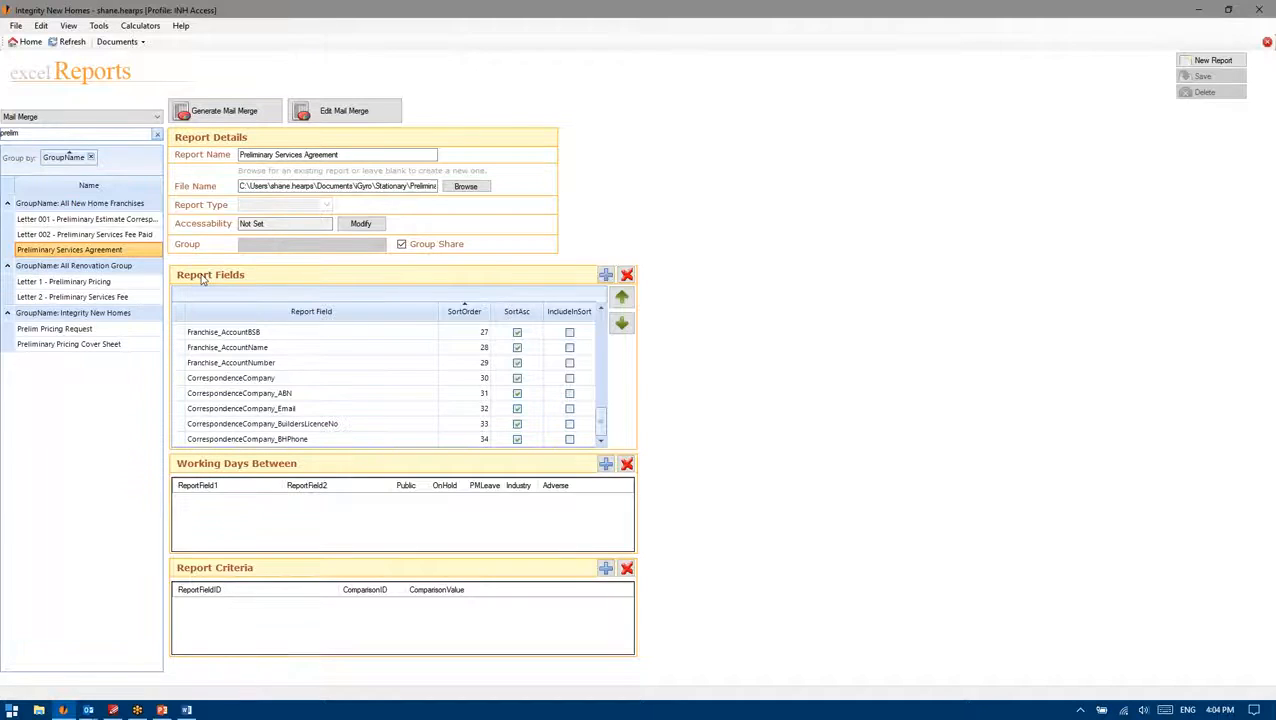
# Step: Go to job 120111 on the Jobs screen, then open the Group Edit screen
pyautogui.click(117, 41)
pyautogui.click(125, 72)
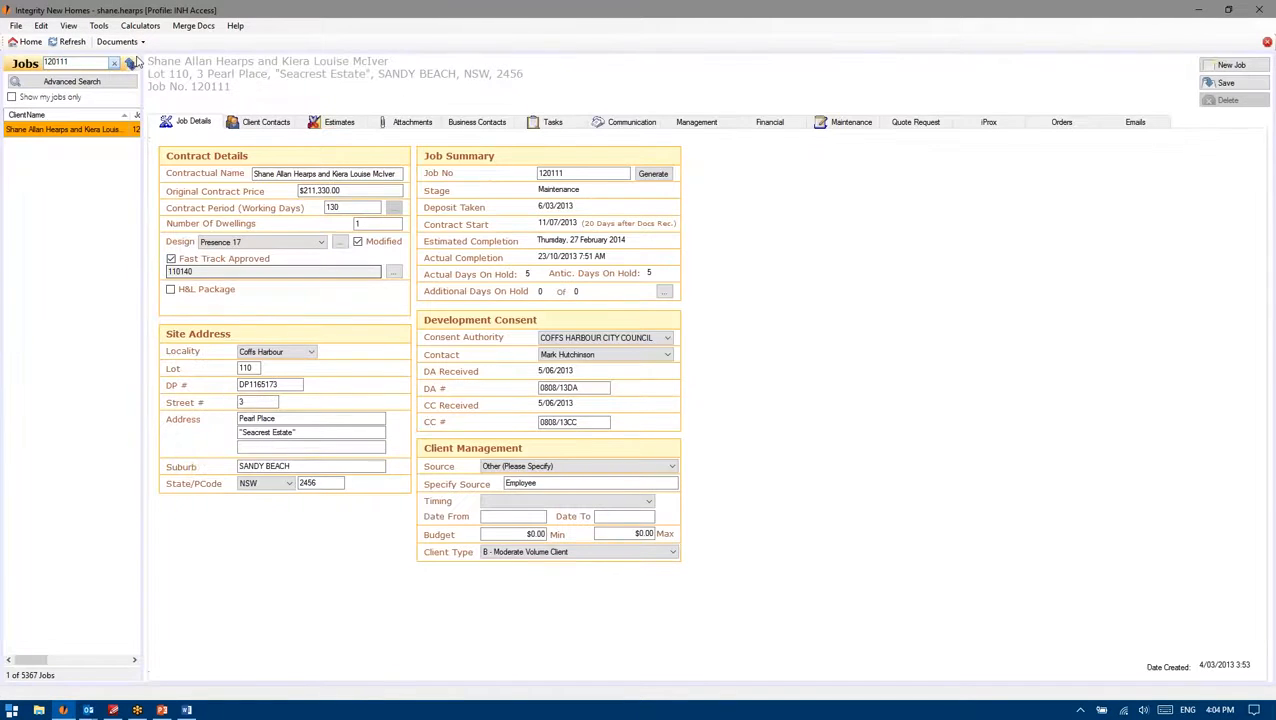
pyautogui.click(186, 31)
pyautogui.click(132, 41)
pyautogui.click(141, 25)
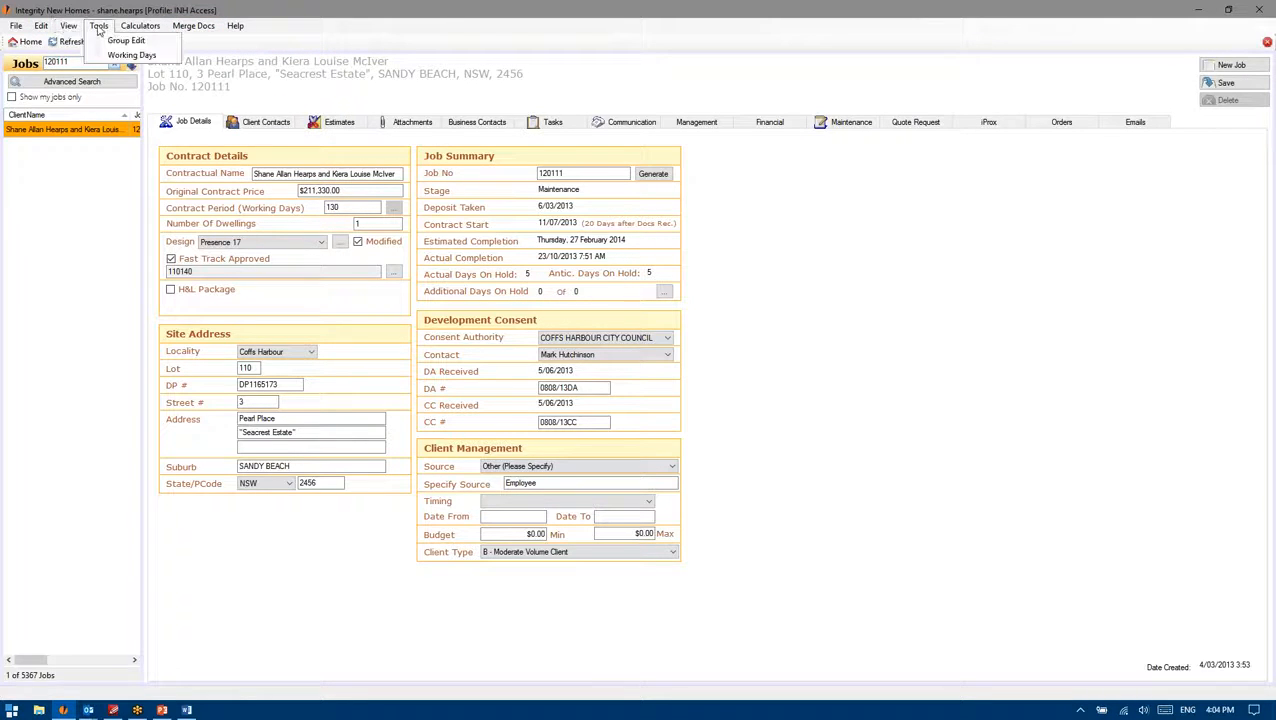
pyautogui.click(99, 28)
pyautogui.click(104, 42)
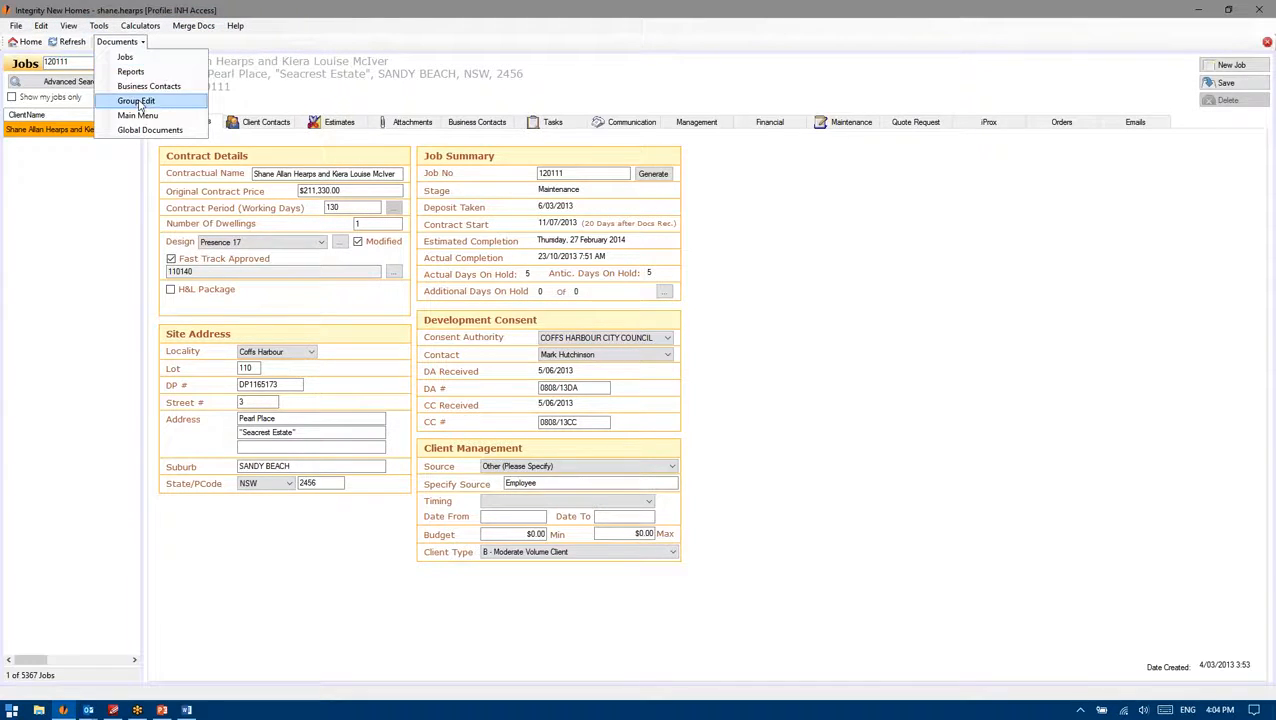
pyautogui.click(142, 99)
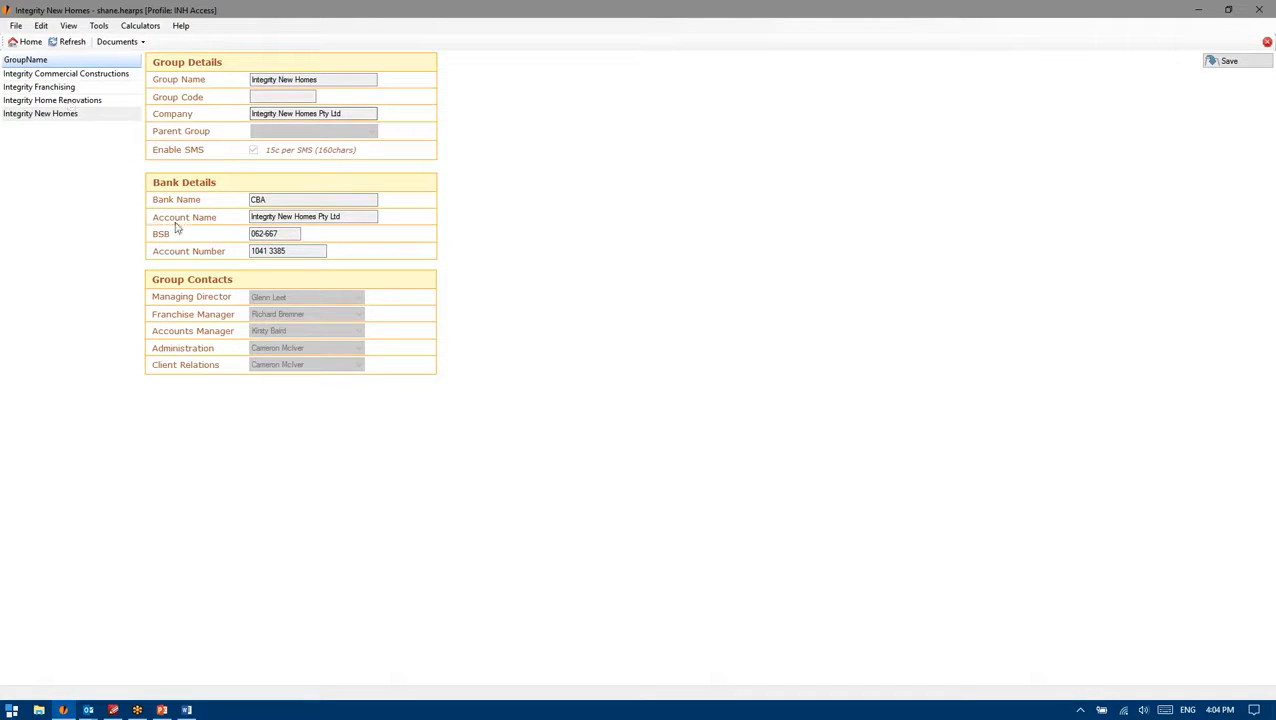
# Step: Check the group's bank name, account number and account name in Bank Details
pyautogui.click(265, 199)
pyautogui.press('Tab')
pyautogui.press('Tab')
pyautogui.click(295, 251)
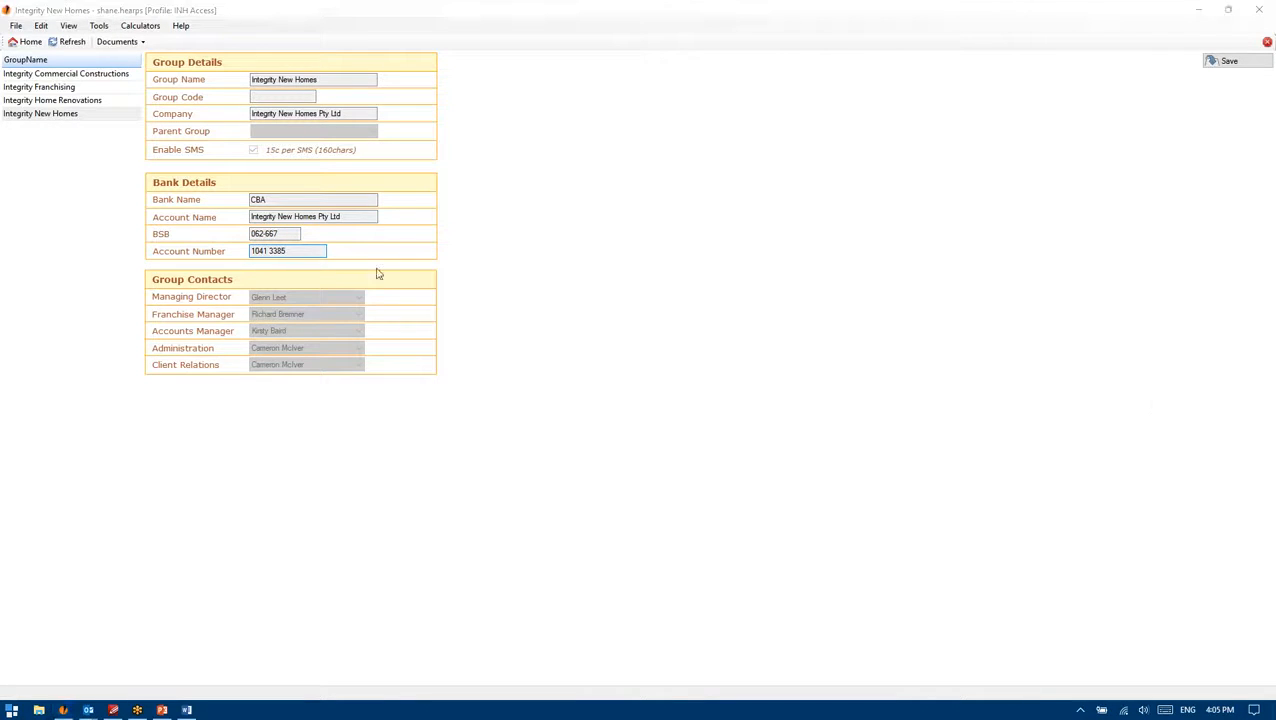
pyautogui.click(364, 215)
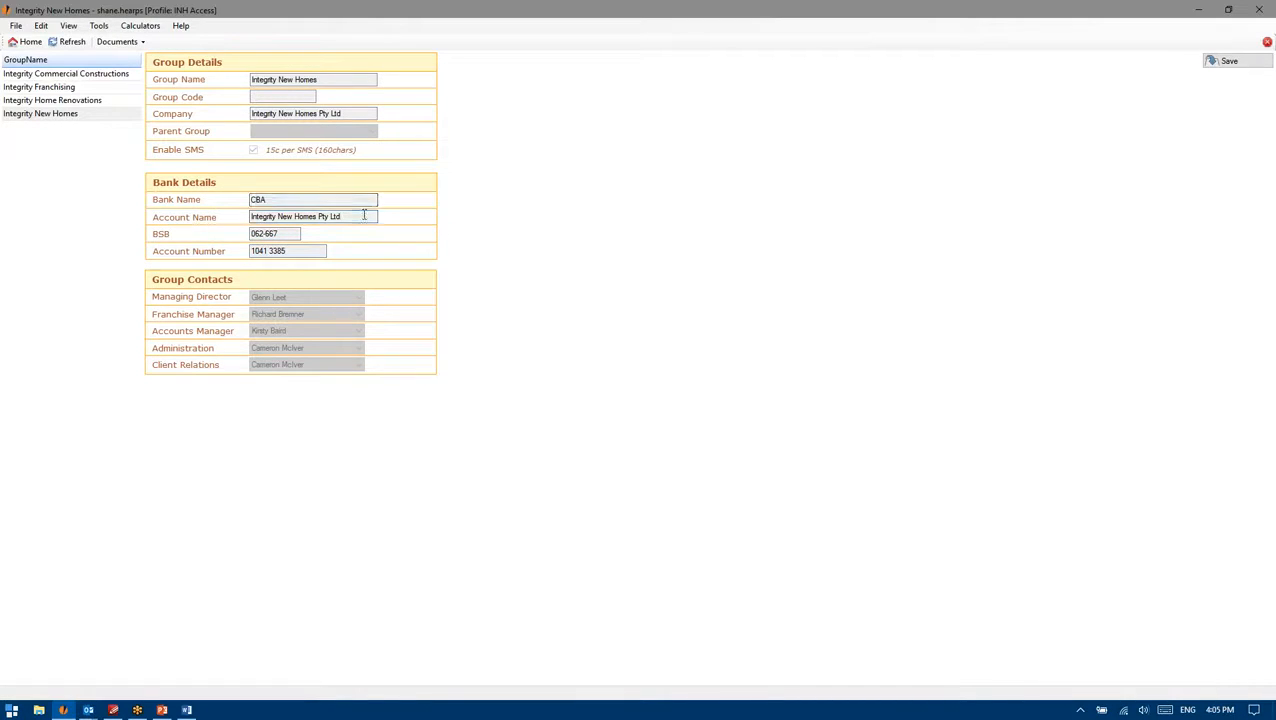
pyautogui.click(130, 41)
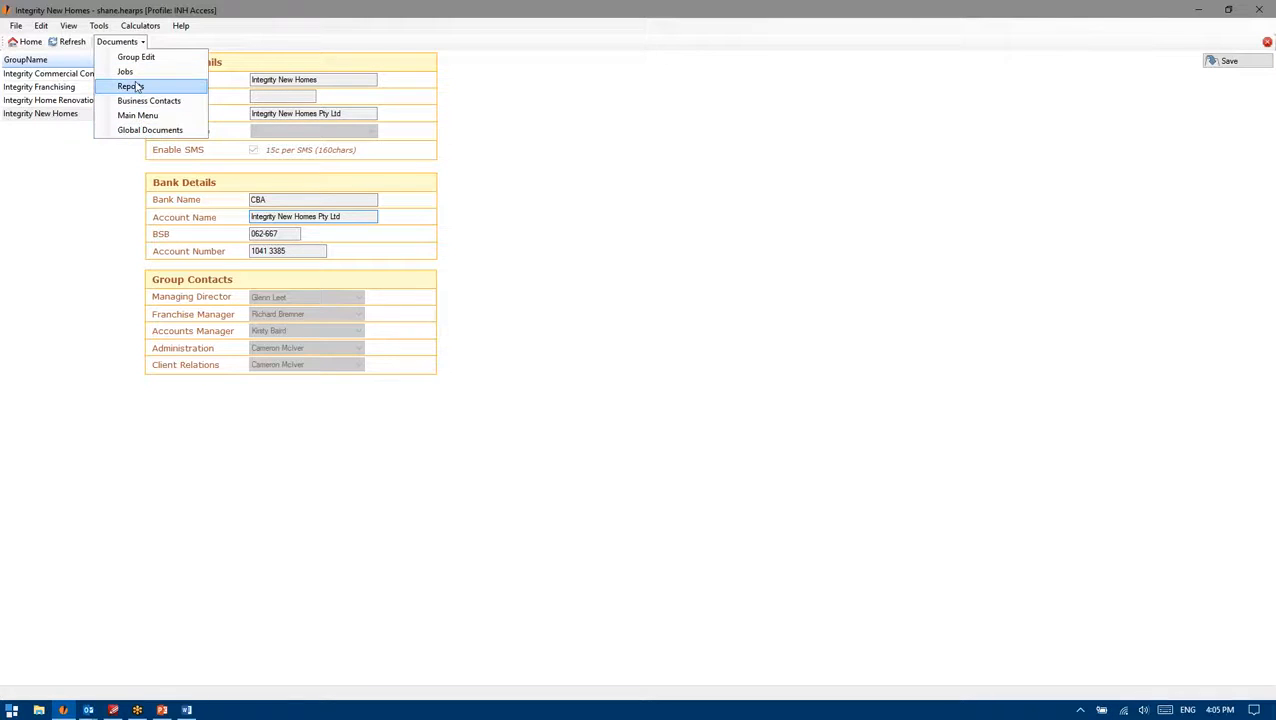
# Step: Return to job 120111, remove the prelim filter from Merge Docs, and scroll the full template list
pyautogui.click(145, 26)
pyautogui.click(116, 42)
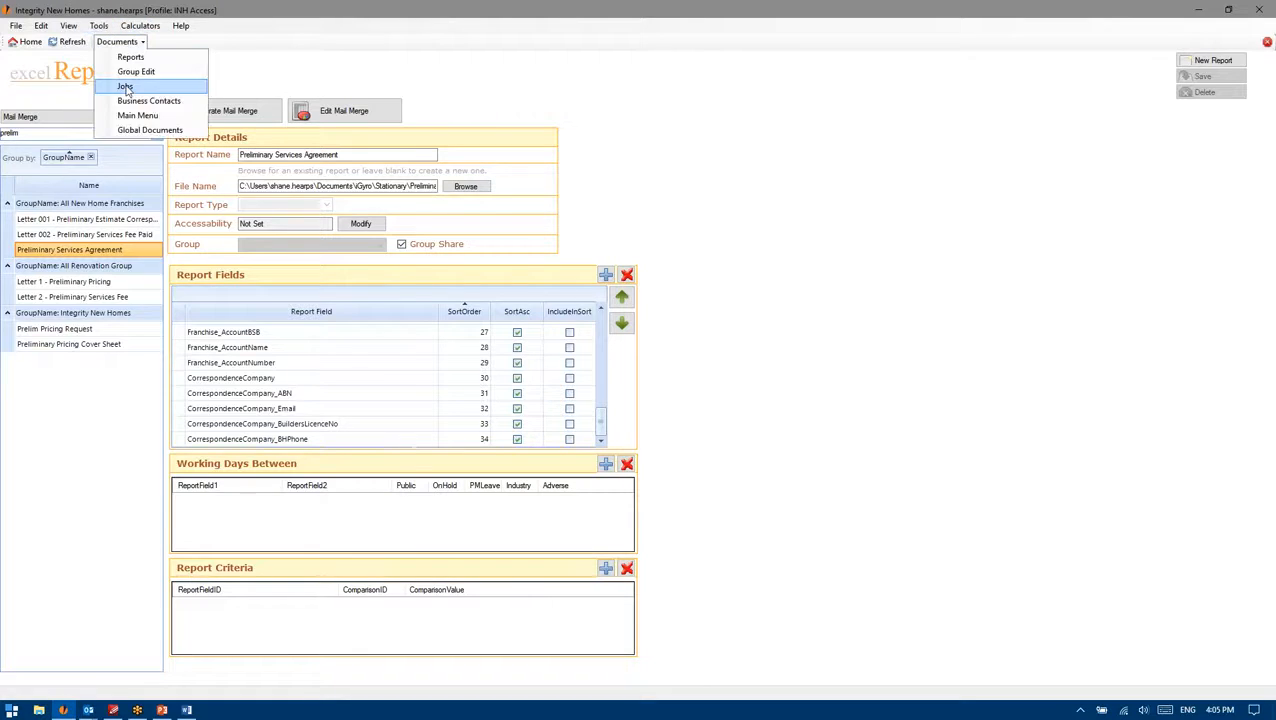
pyautogui.click(125, 86)
pyautogui.click(193, 26)
pyautogui.click(328, 42)
pyautogui.moveTo(333, 82)
pyautogui.mouseDown()
pyautogui.moveTo(337, 130)
pyautogui.moveTo(335, 64)
pyautogui.mouseUp()
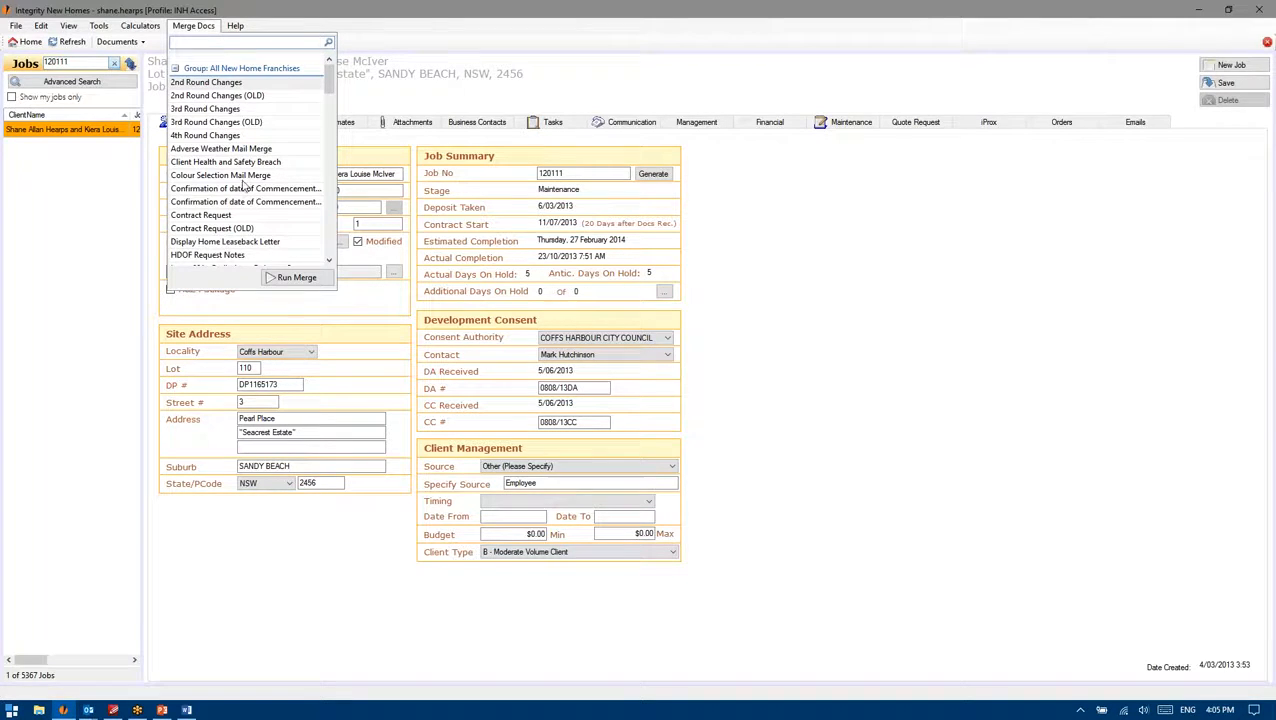
pyautogui.moveTo(330, 81); pyautogui.dragTo(331, 102)
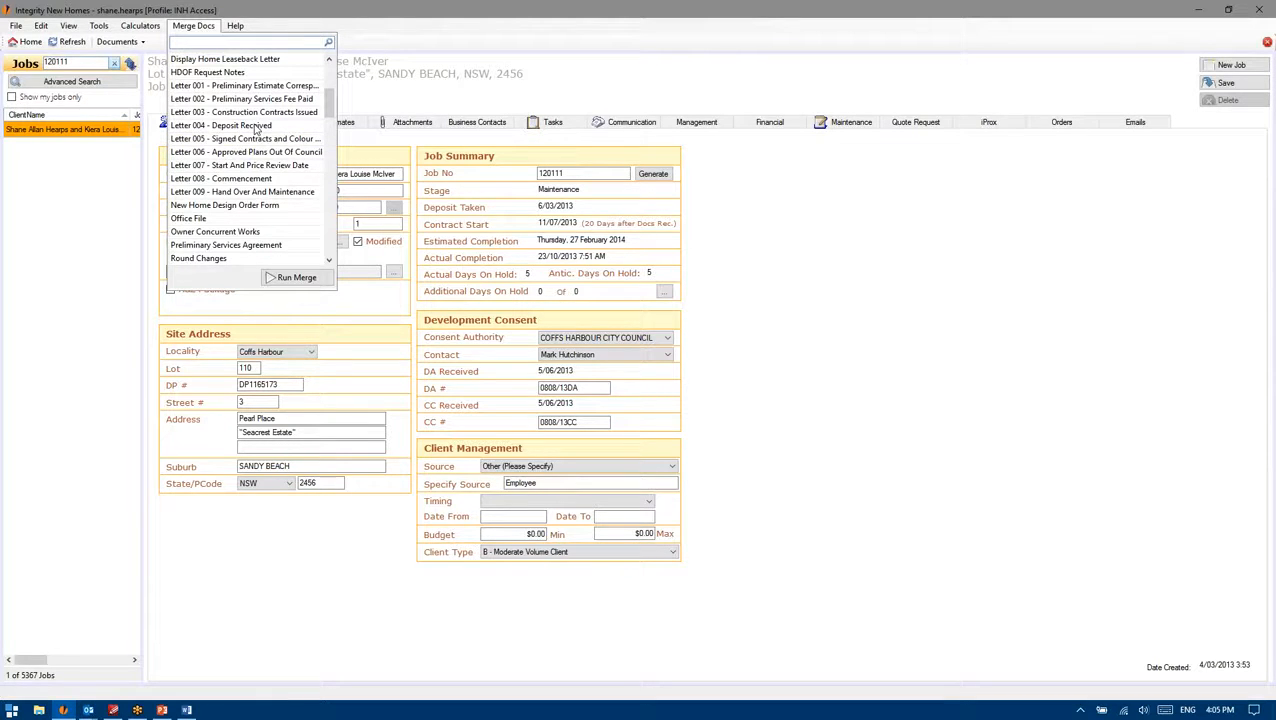
pyautogui.moveTo(330, 104); pyautogui.dragTo(330, 122)
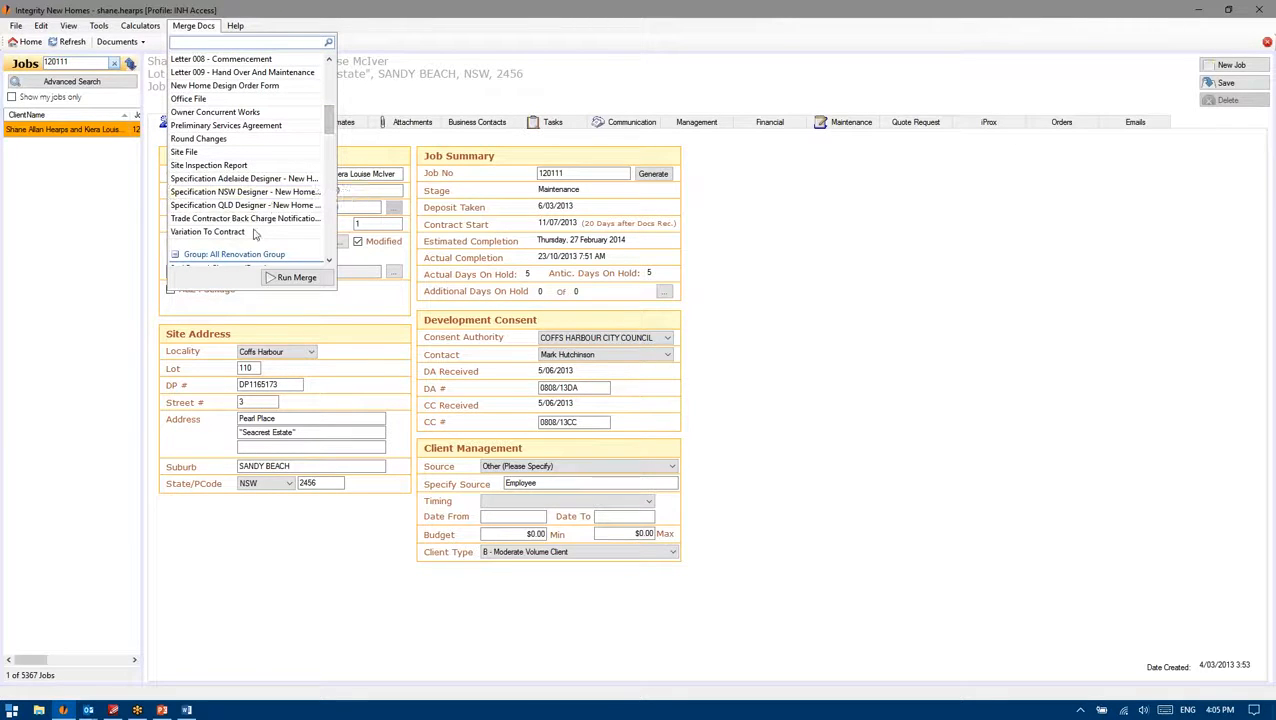
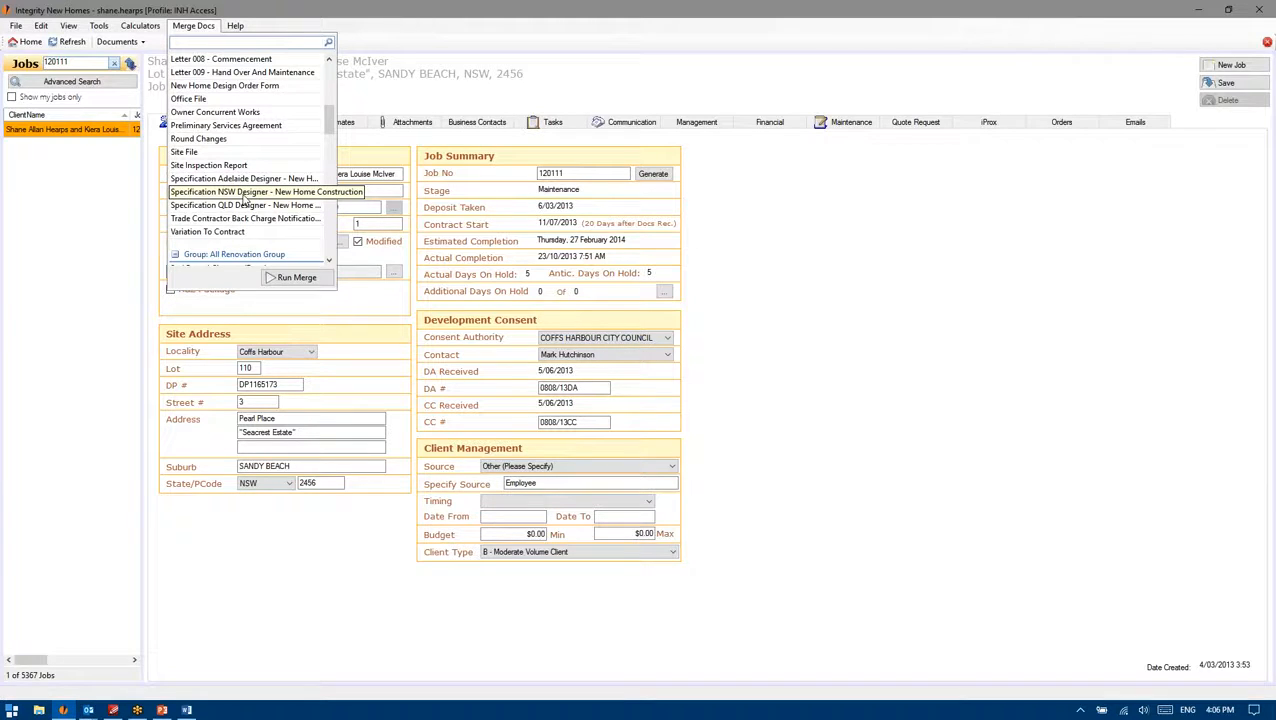
# Step: Run the 'Specification NSW Designer - New Home Construction' merge for job 120111 and bring up the Word result
pyautogui.click(243, 192)
pyautogui.click(295, 278)
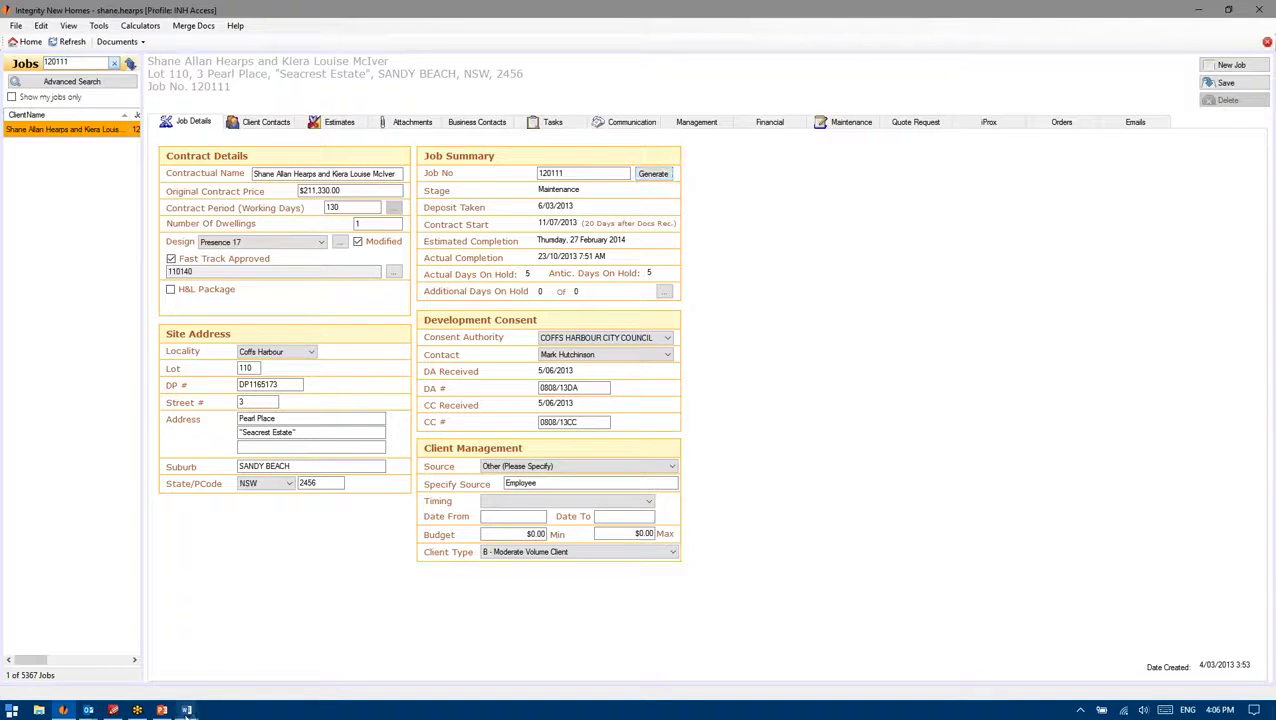
pyautogui.moveTo(186, 710)
pyautogui.click(229, 657)
pyautogui.scroll(-12, 607, 300)
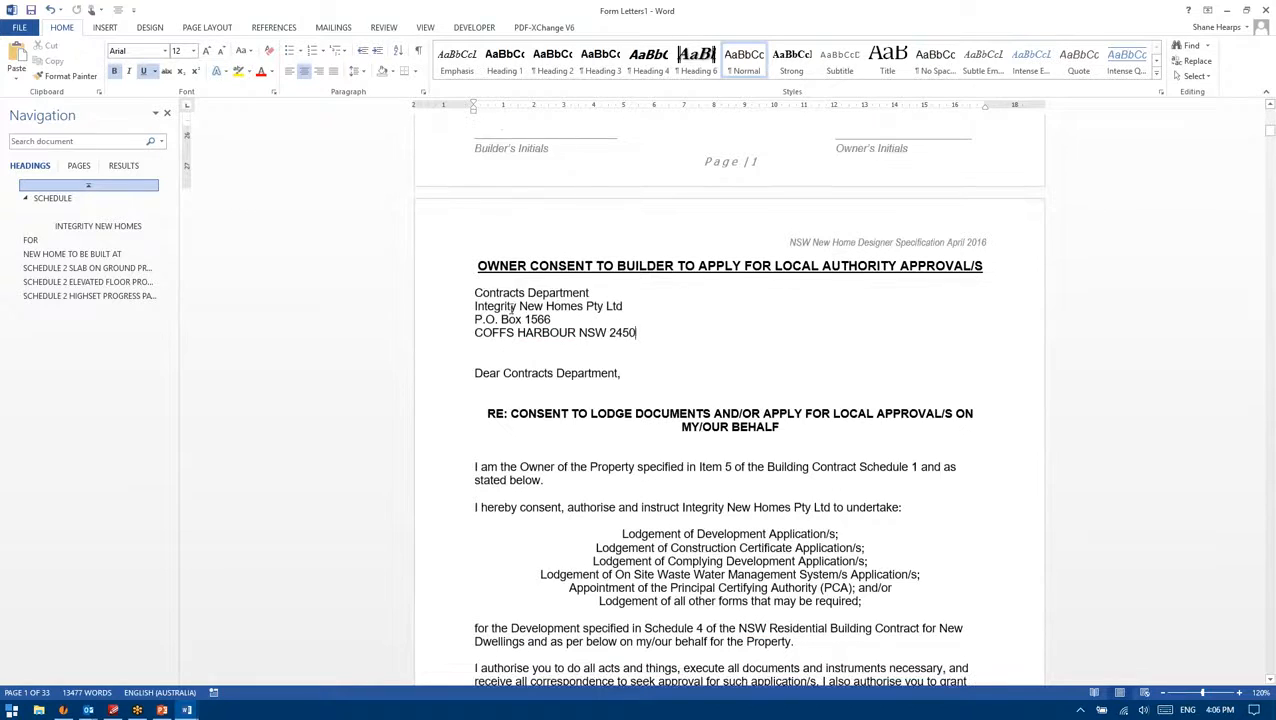
pyautogui.scroll(-5, 812, 415)
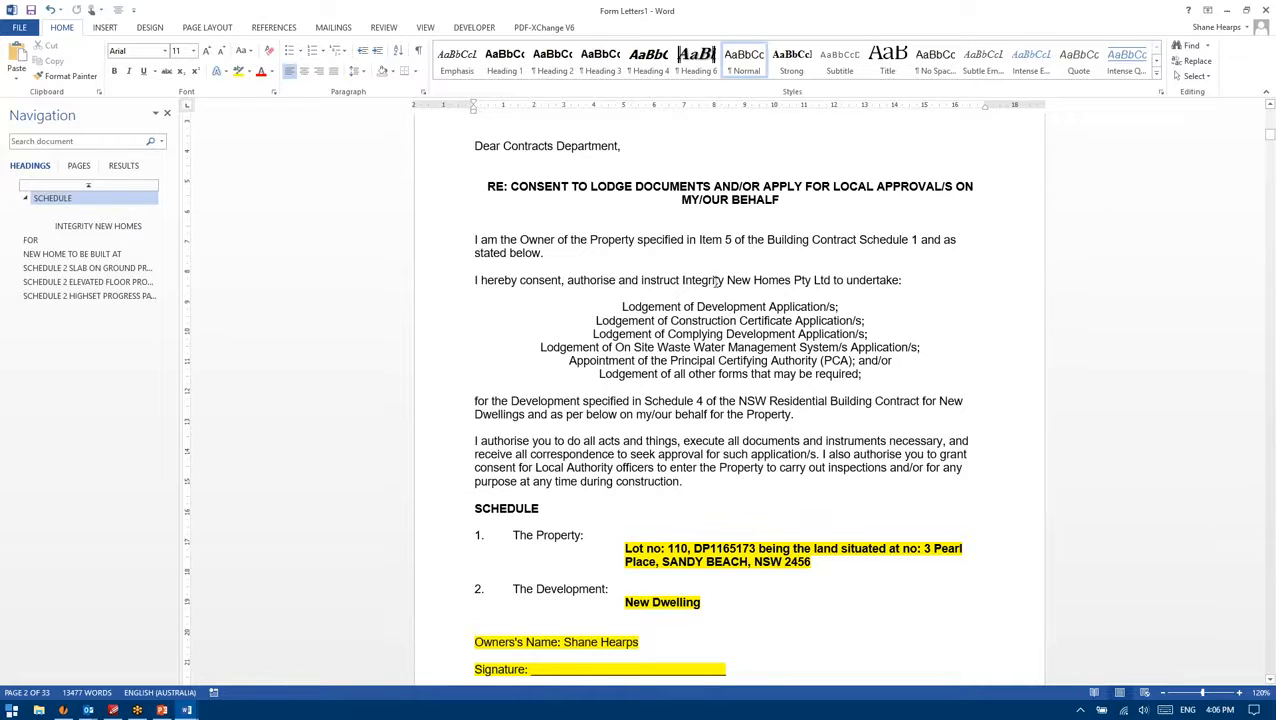
pyautogui.scroll(-5, 632, 401)
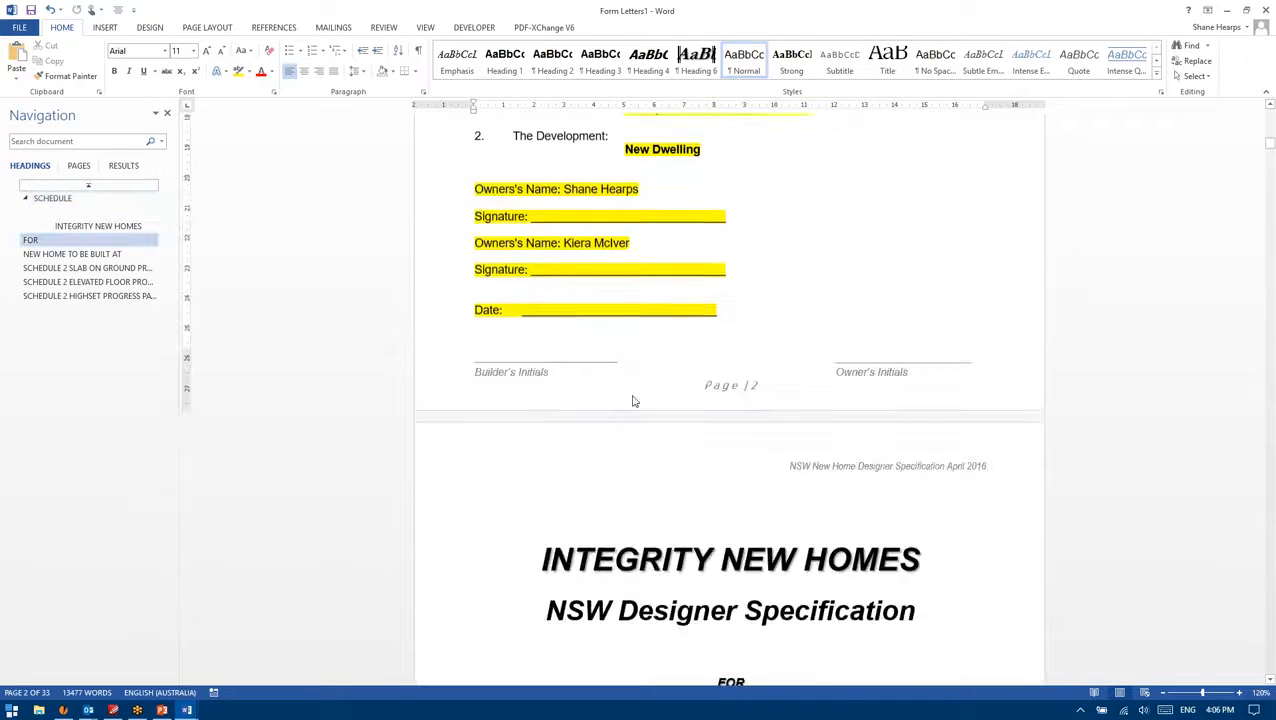
pyautogui.scroll(-10, 632, 401)
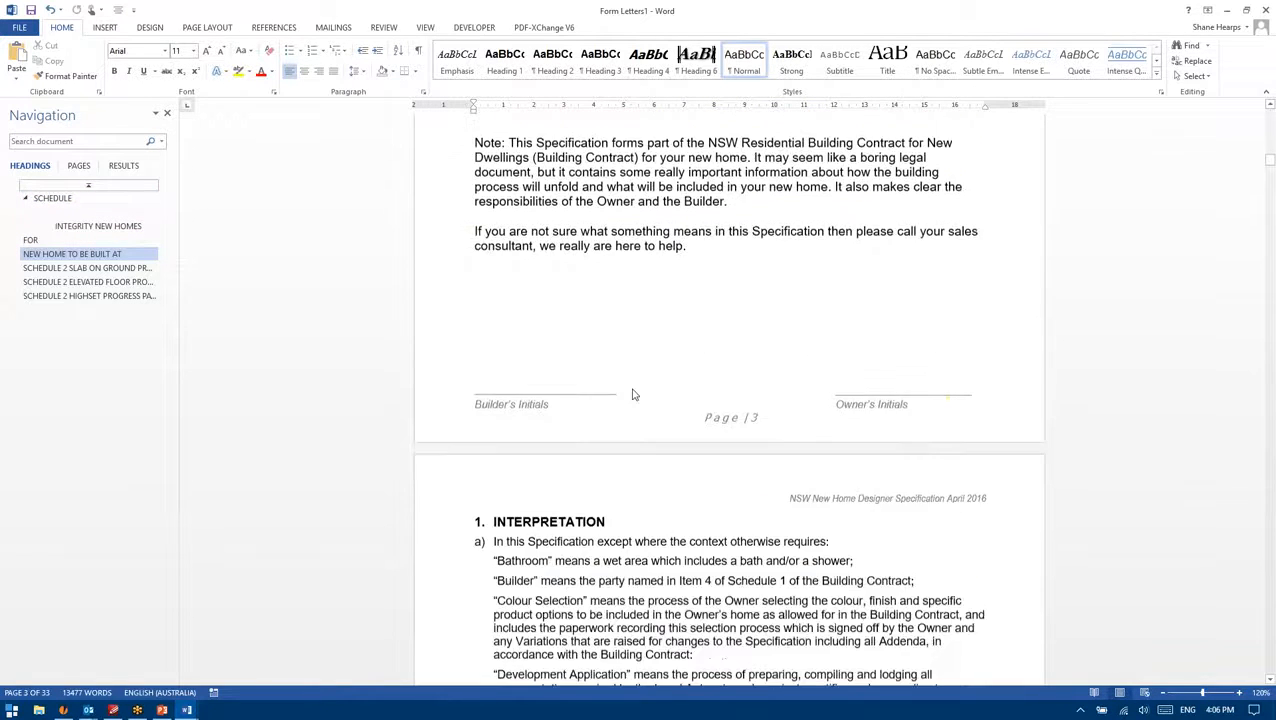
pyautogui.scroll(-10, 632, 474)
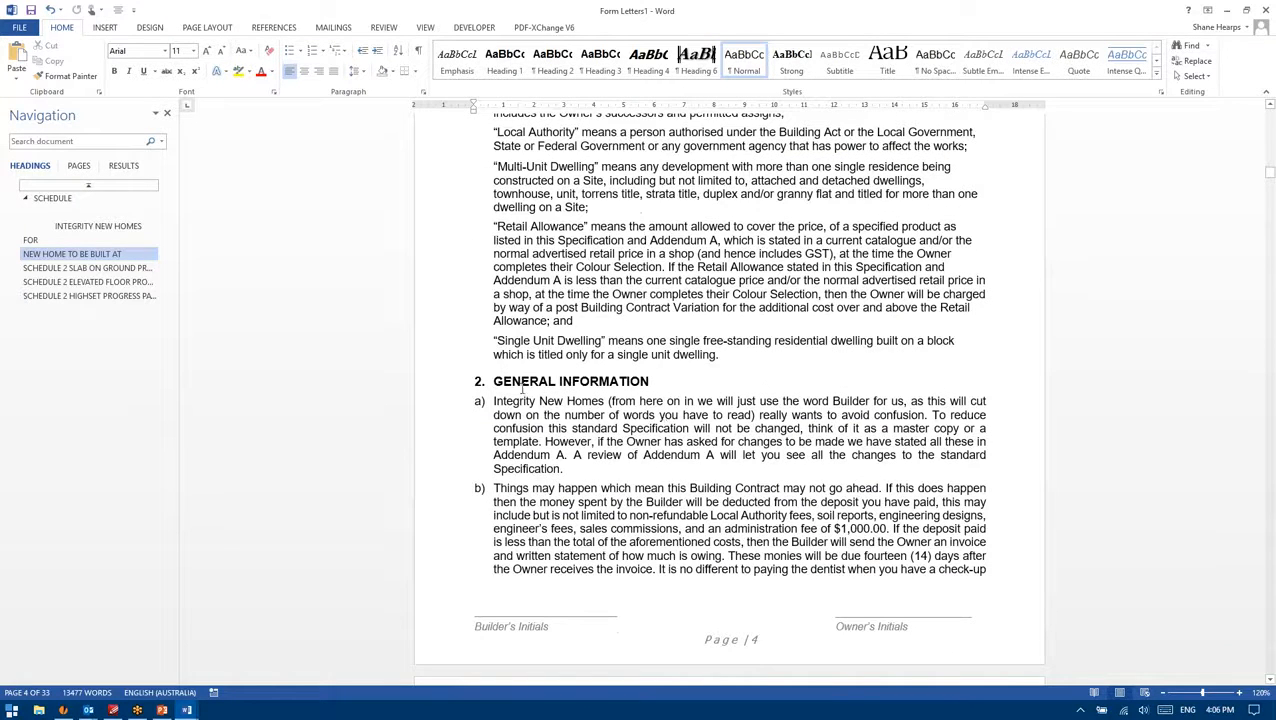
pyautogui.moveTo(493, 401); pyautogui.dragTo(607, 401)
pyautogui.click(607, 401)
pyautogui.scroll(-3, 624, 445)
pyautogui.scroll(-20, 612, 416)
pyautogui.scroll(-20, 688, 394)
pyautogui.scroll(-20, 783, 385)
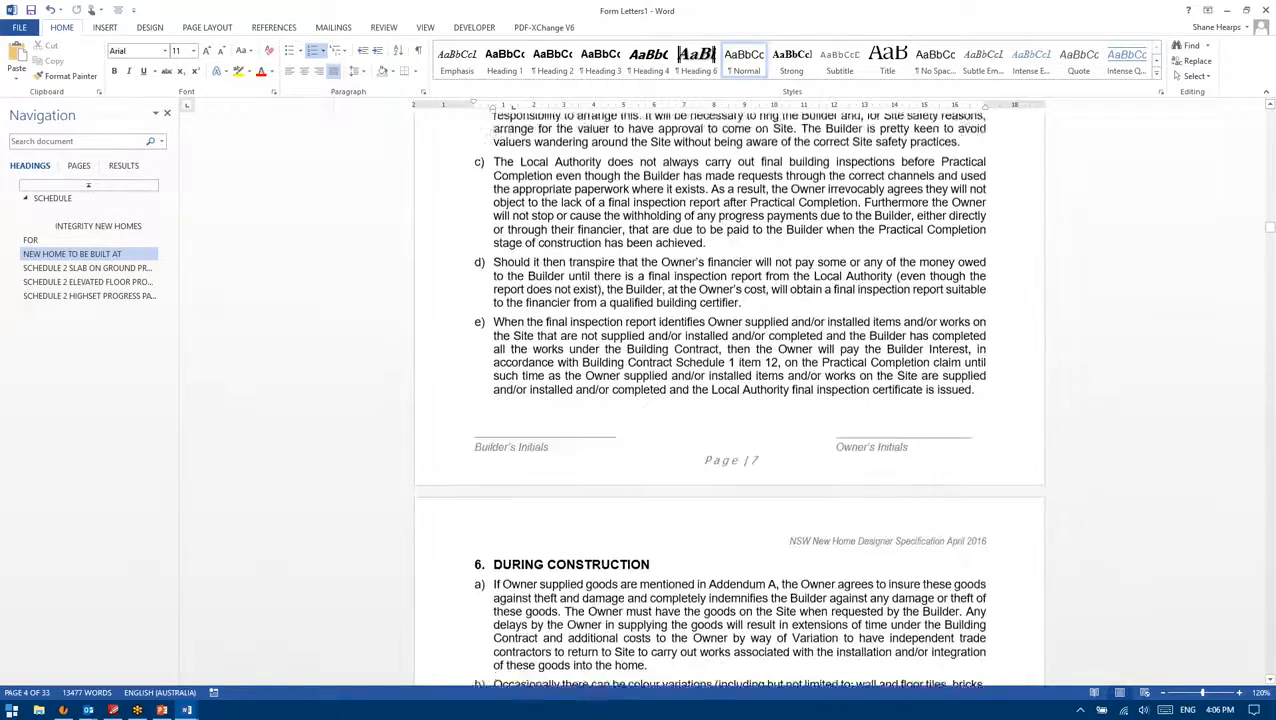
pyautogui.moveTo(1271, 238)
pyautogui.mouseDown()
pyautogui.moveTo(1261, 497)
pyautogui.moveTo(1270, 413)
pyautogui.mouseUp()
pyautogui.scroll(3, 1253, 444)
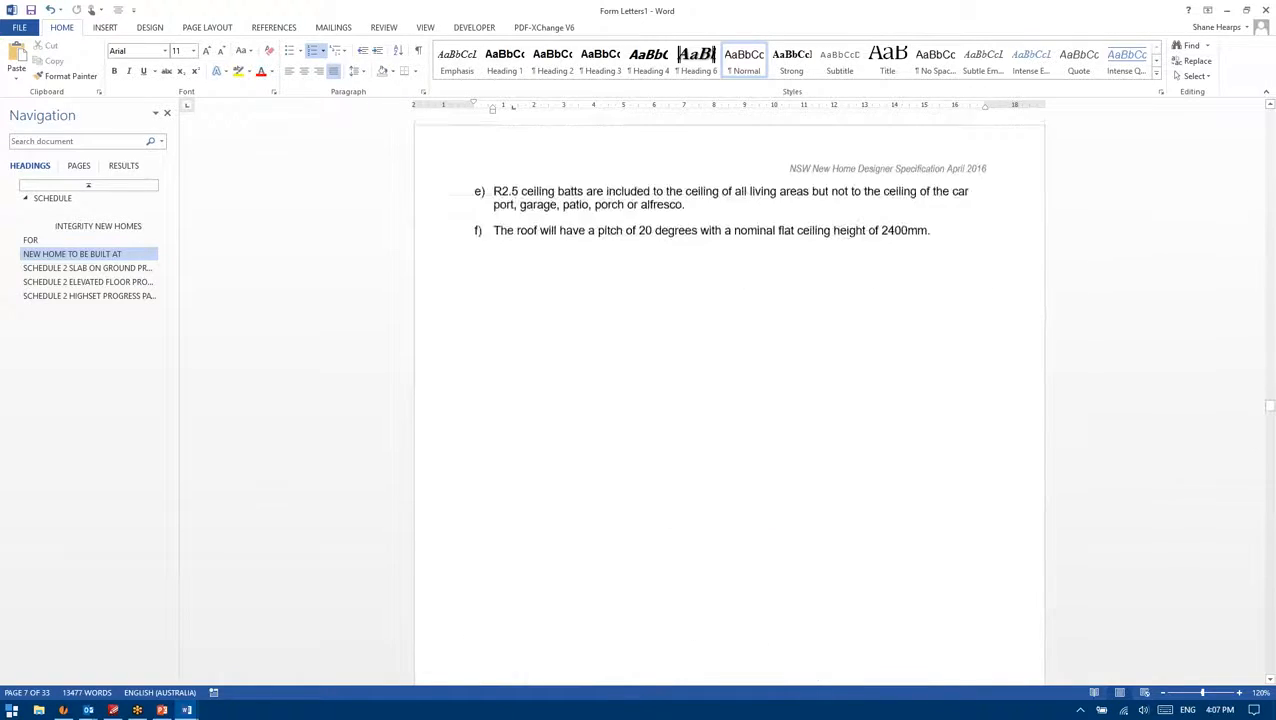
pyautogui.scroll(15, 730, 400)
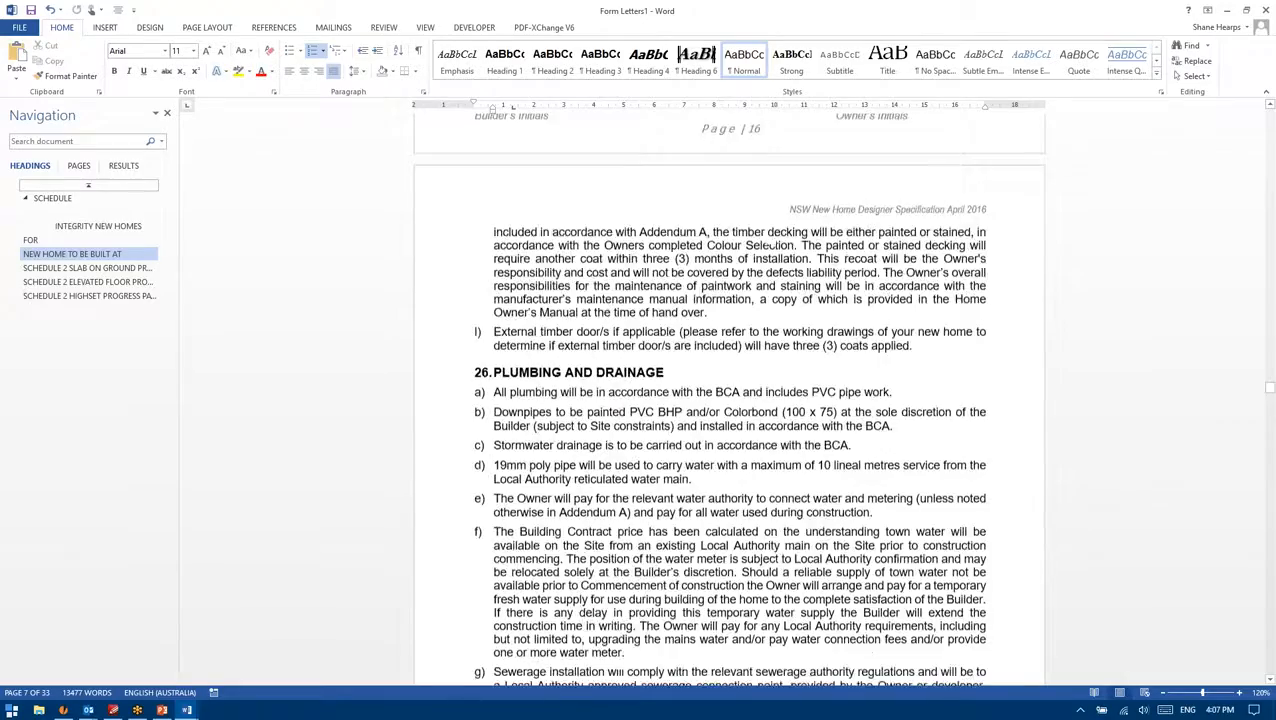
pyautogui.scroll(15, 730, 400)
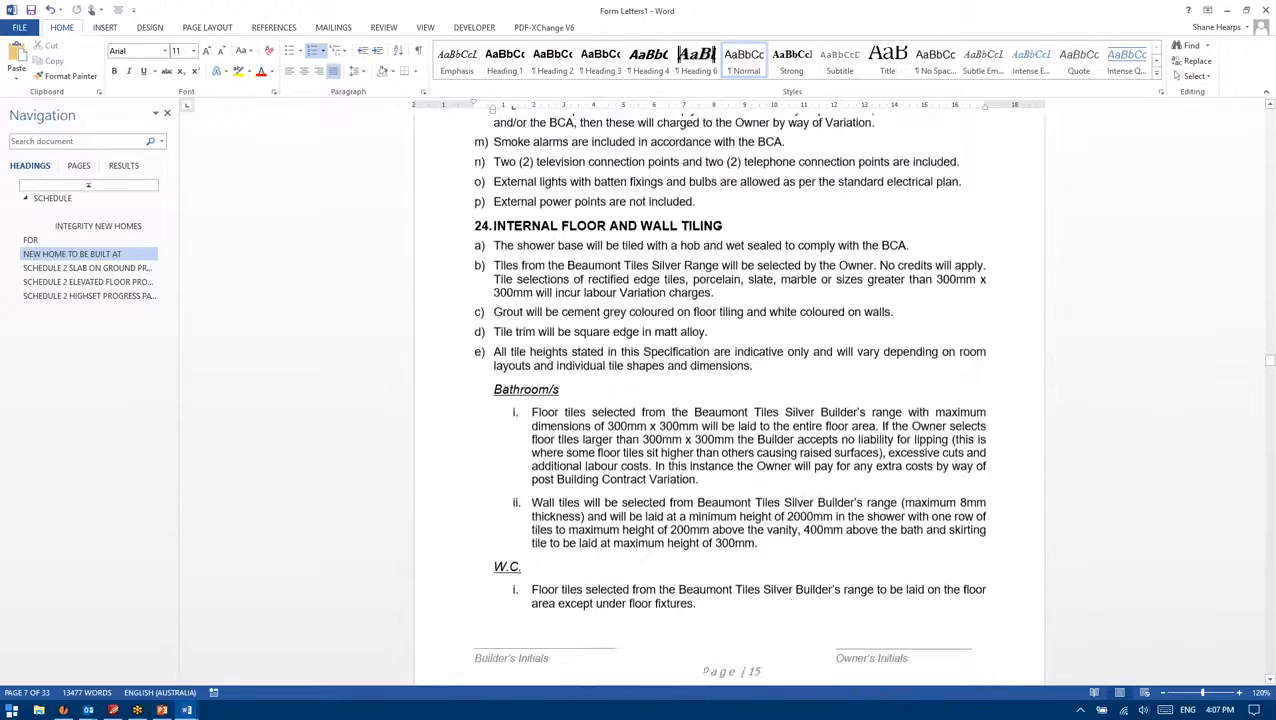
pyautogui.scroll(15, 730, 400)
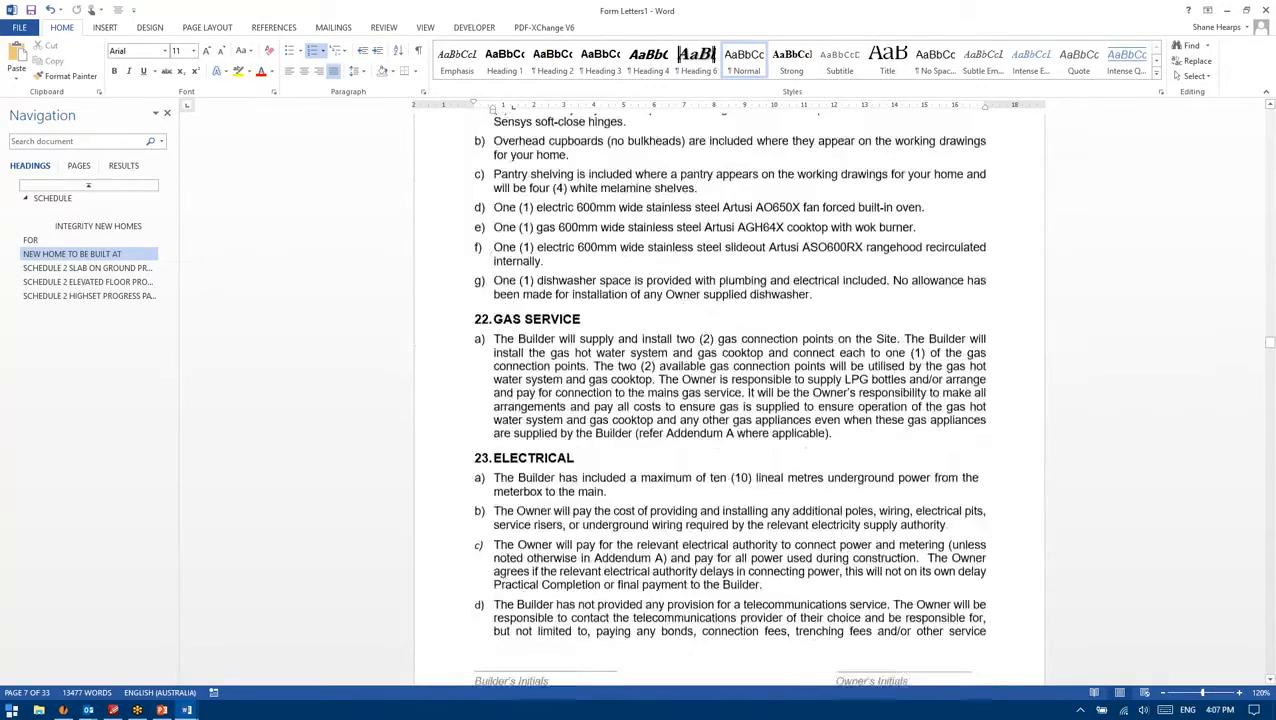
pyautogui.scroll(3, 1268, 332)
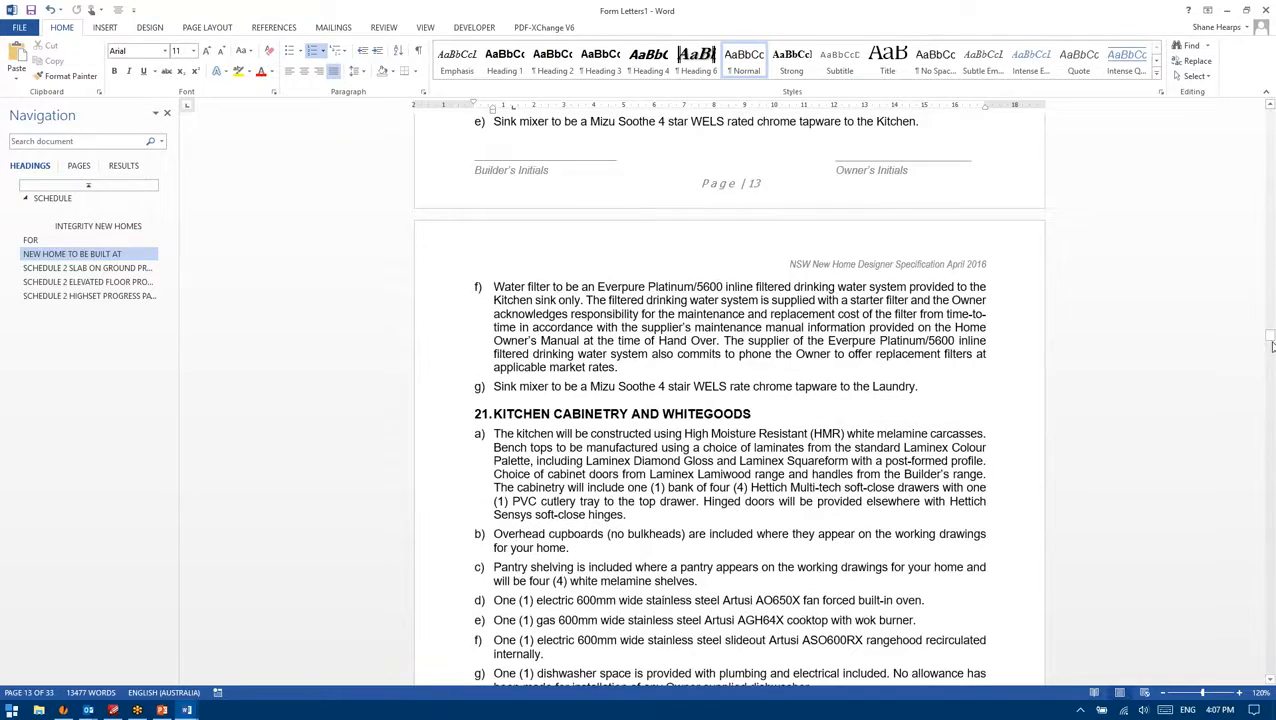
pyautogui.click(1272, 346)
pyautogui.moveTo(1272, 346); pyautogui.dragTo(1270, 165)
pyautogui.scroll(-7, 660, 283)
pyautogui.scroll(6, 548, 310)
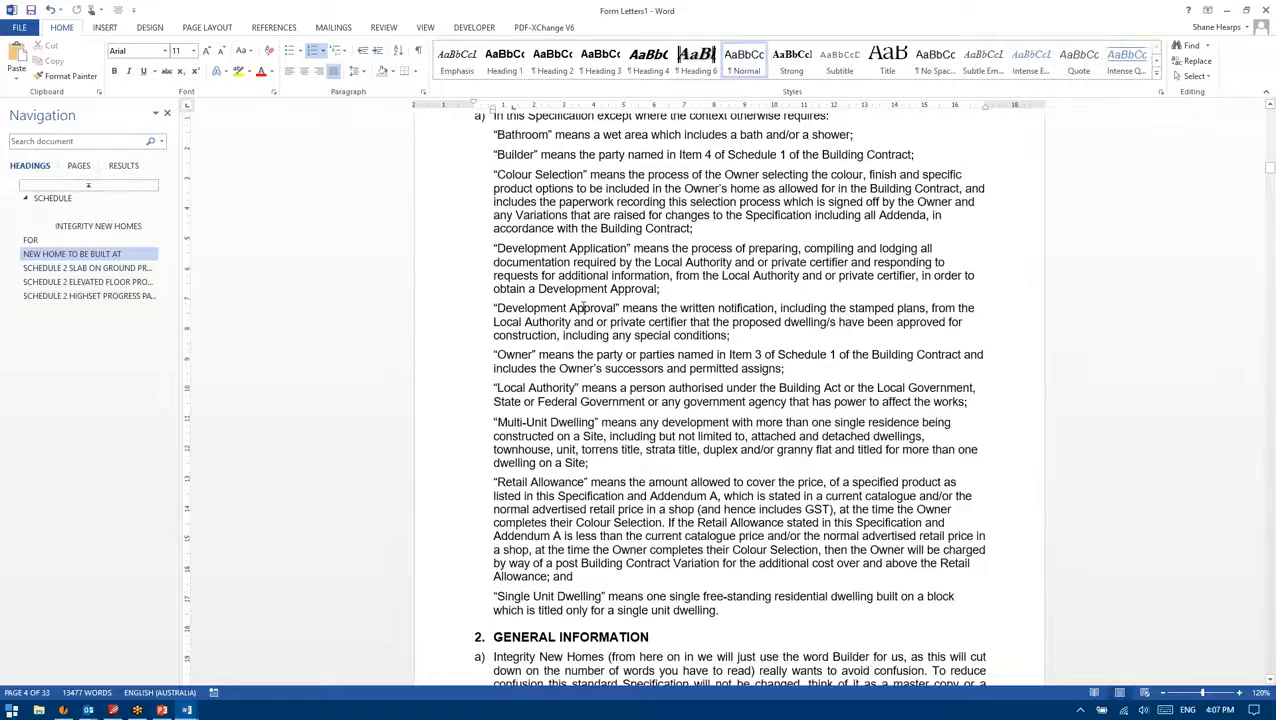
pyautogui.scroll(-20, 584, 307)
pyautogui.moveTo(1264, 194); pyautogui.dragTo(1269, 292)
pyautogui.scroll(3, 787, 425)
pyautogui.scroll(-19, 785, 438)
pyautogui.scroll(-8, 785, 438)
pyautogui.scroll(-10, 801, 436)
pyautogui.scroll(-5, 825, 425)
pyautogui.moveTo(1272, 335); pyautogui.dragTo(1268, 476)
# Step: Select the opening lines of the Addendum C paragraph and set their text highlight to No Color
pyautogui.moveTo(616, 228); pyautogui.dragTo(487, 190)
pyautogui.click(617, 214)
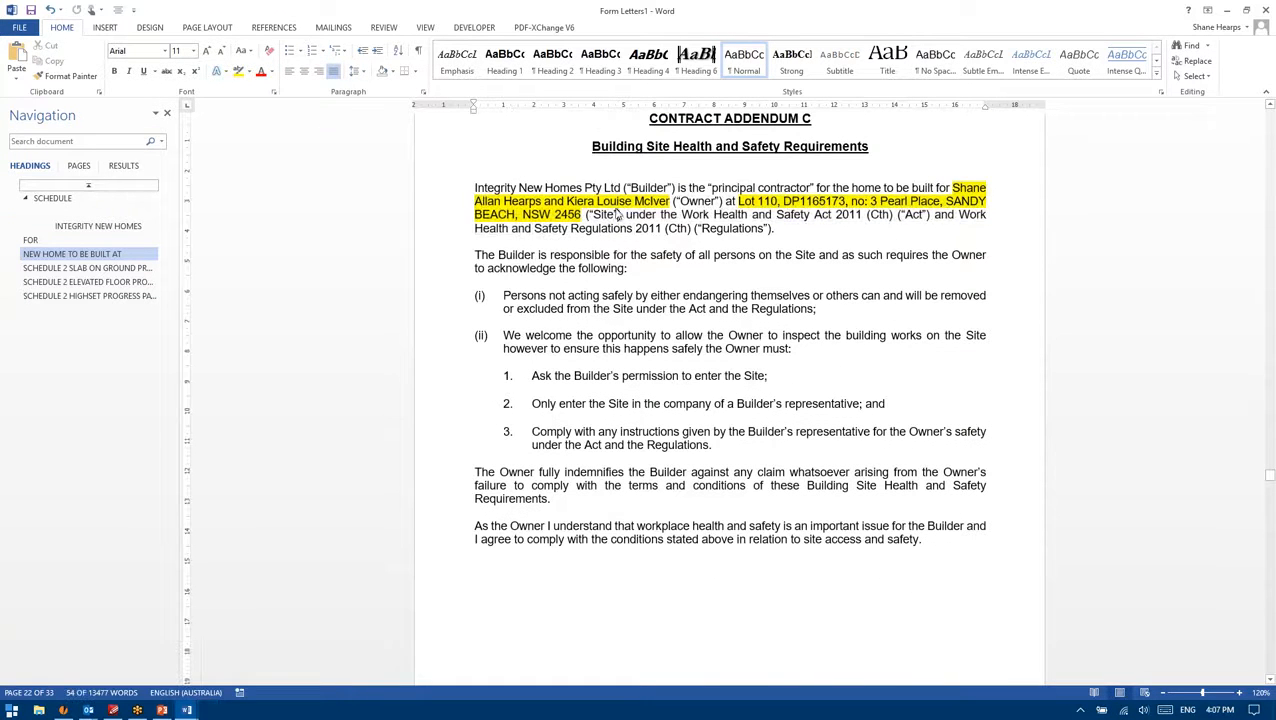
pyautogui.moveTo(979, 214); pyautogui.dragTo(474, 188)
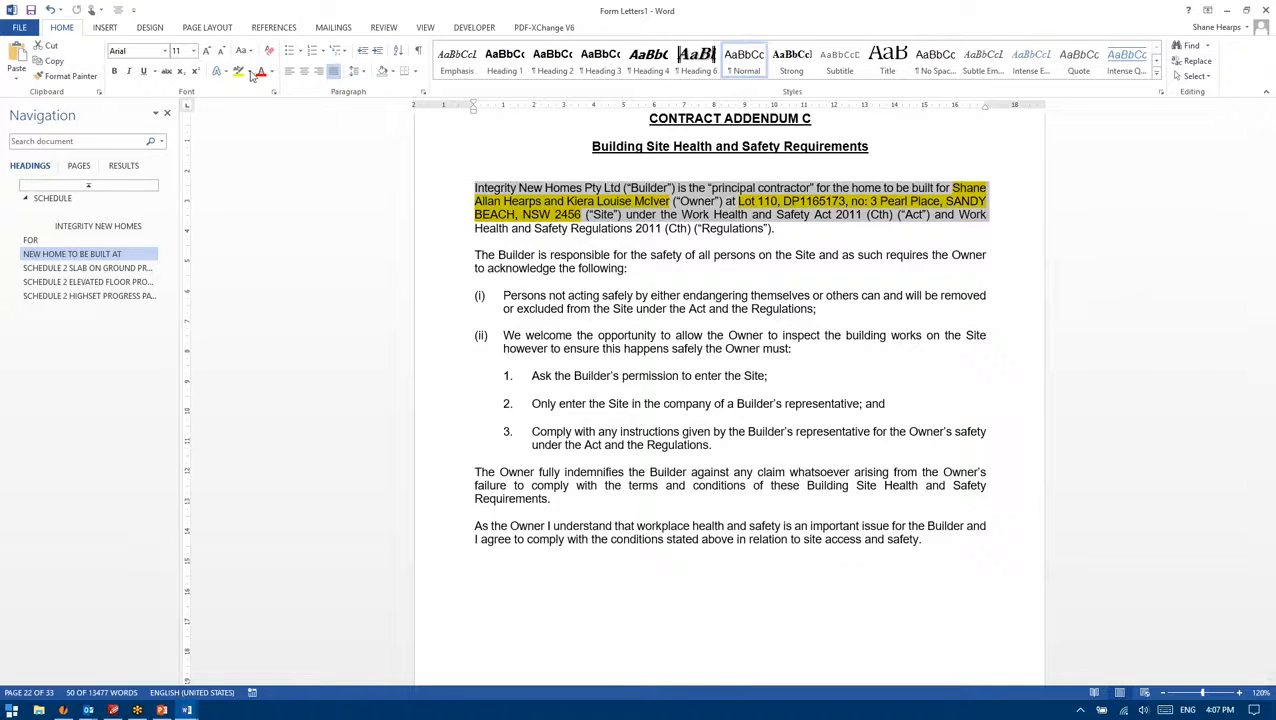
pyautogui.doubleClick(496, 7)
pyautogui.doubleClick(484, 35)
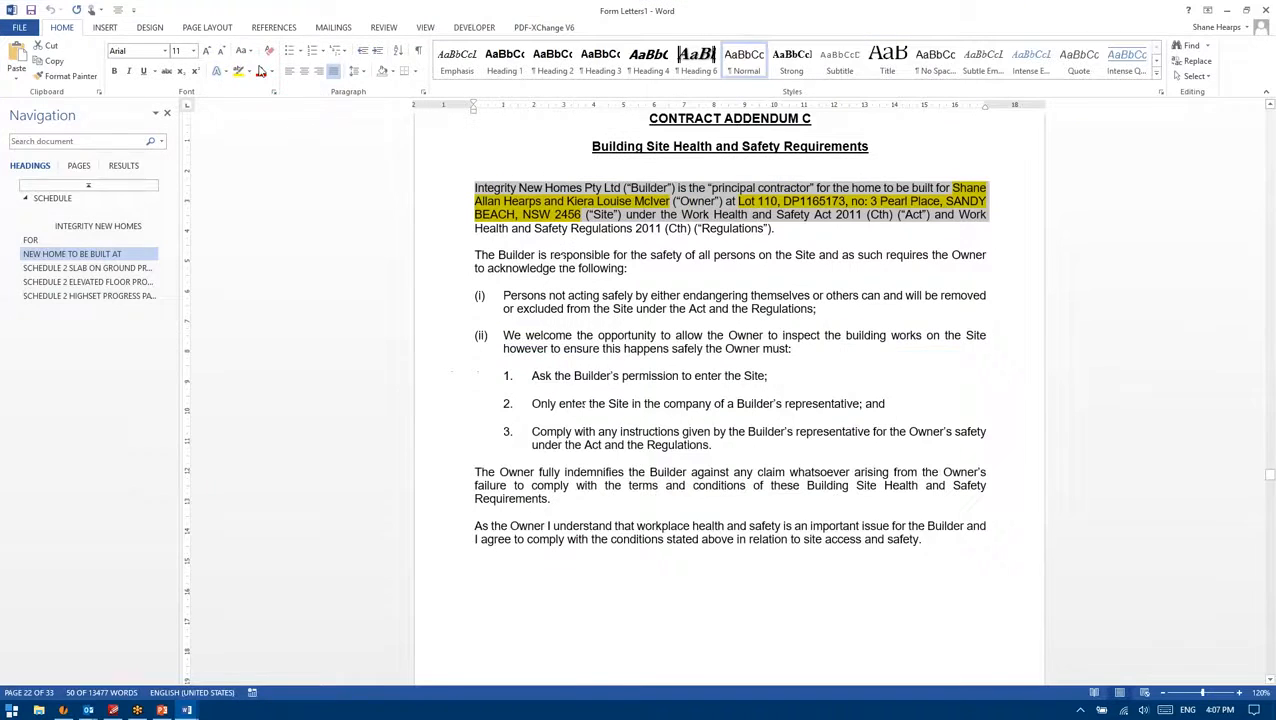
pyautogui.click(248, 71)
pyautogui.click(270, 165)
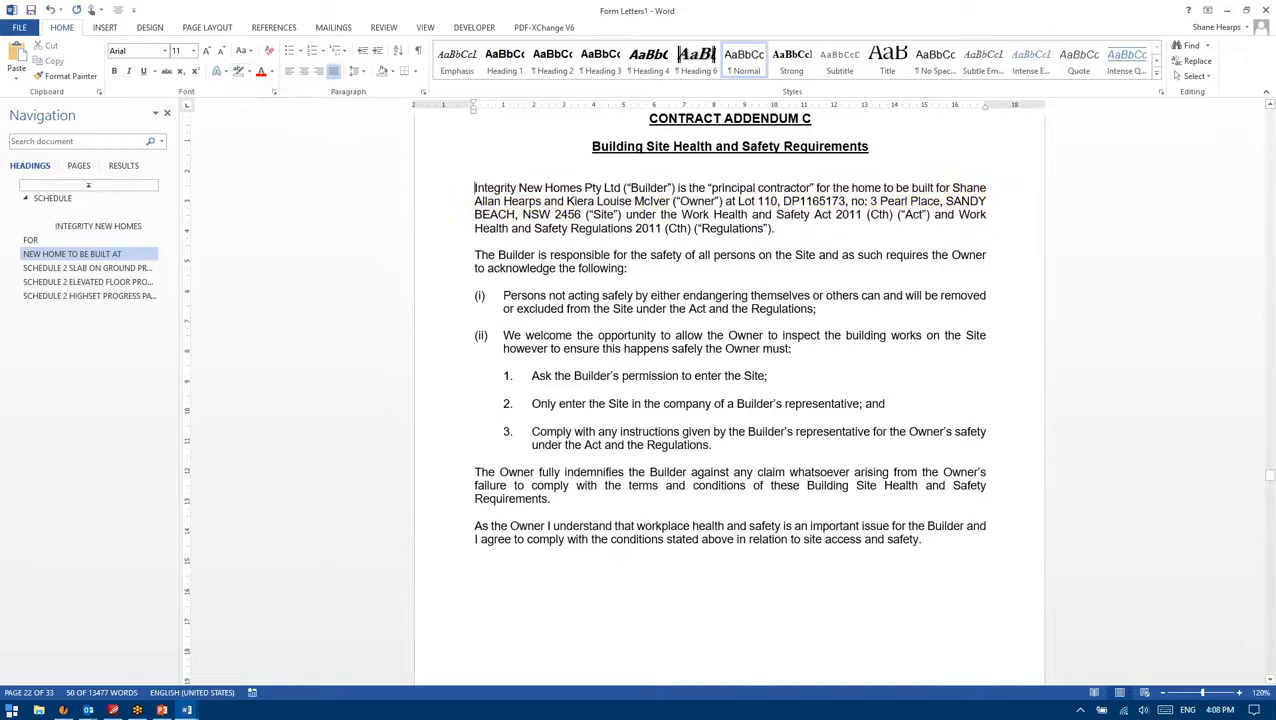
pyautogui.click(918, 214)
pyautogui.moveTo(1270, 478); pyautogui.dragTo(1262, 576)
pyautogui.scroll(-15, 880, 445)
pyautogui.scroll(-6, 840, 478)
pyautogui.scroll(-10, 772, 447)
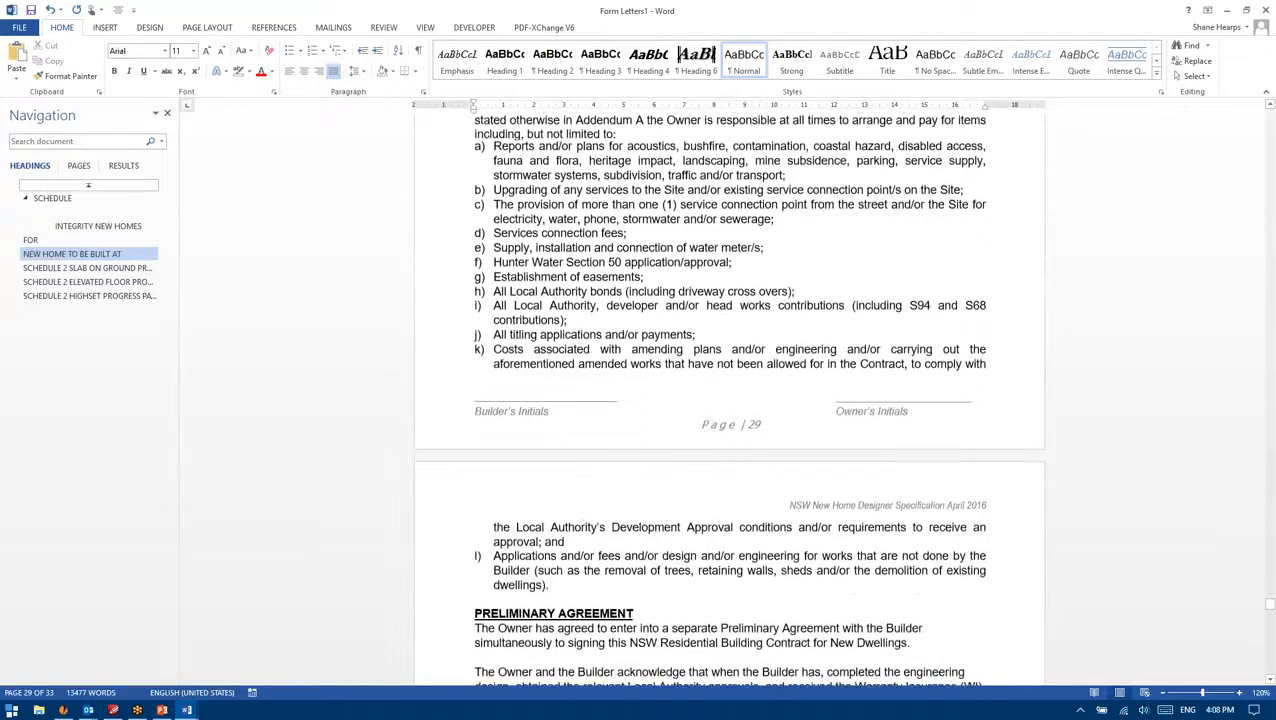
pyautogui.scroll(-9, 779, 463)
pyautogui.scroll(-16, 779, 463)
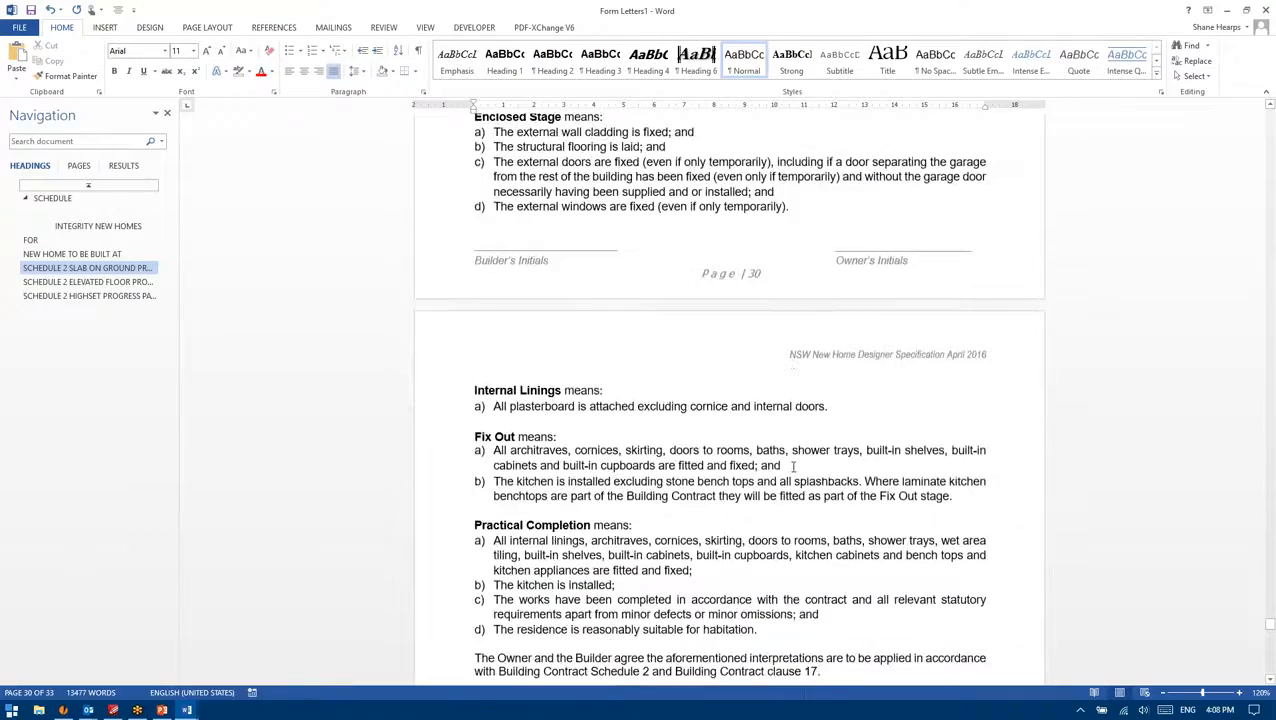
pyautogui.scroll(-7, 793, 466)
pyautogui.moveTo(1272, 640); pyautogui.dragTo(1270, 368)
pyautogui.scroll(10, 782, 392)
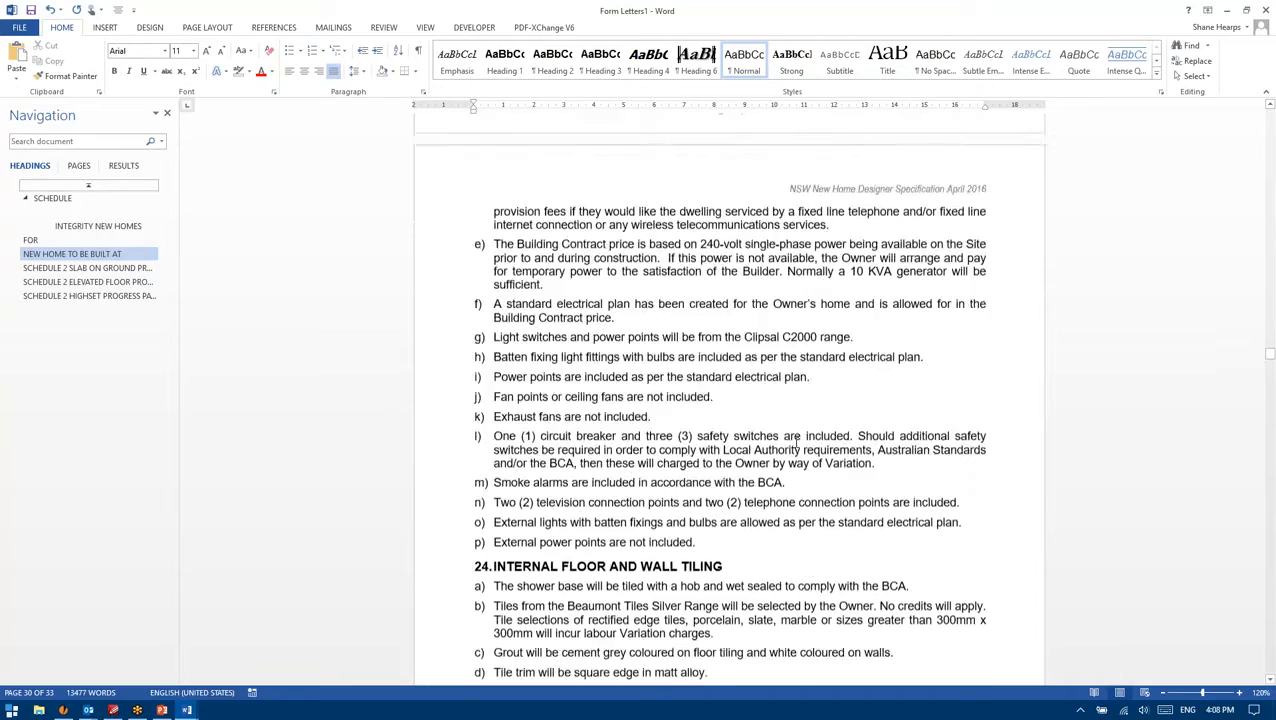
pyautogui.moveTo(1268, 348); pyautogui.dragTo(1264, 112)
# Step: Scroll through the progress payment schedules to the end of the specification
pyautogui.scroll(-5, 790, 355)
pyautogui.scroll(-9, 787, 360)
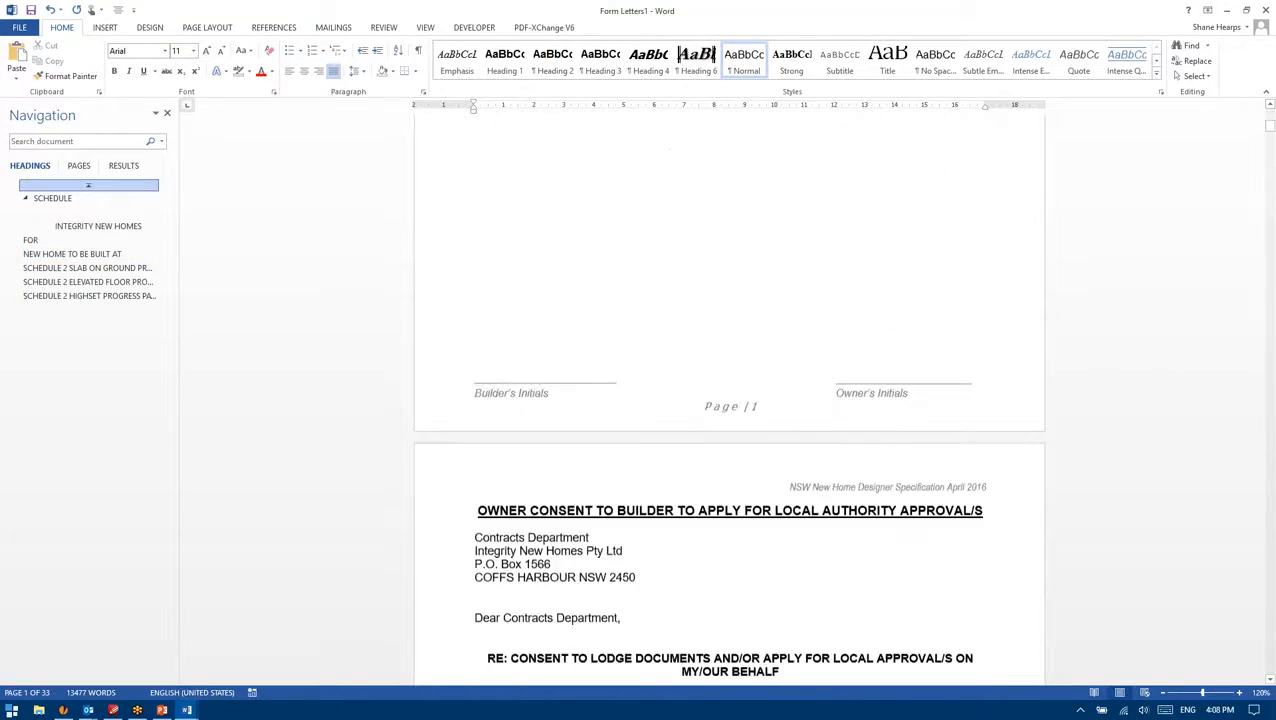
pyautogui.scroll(-8, 809, 382)
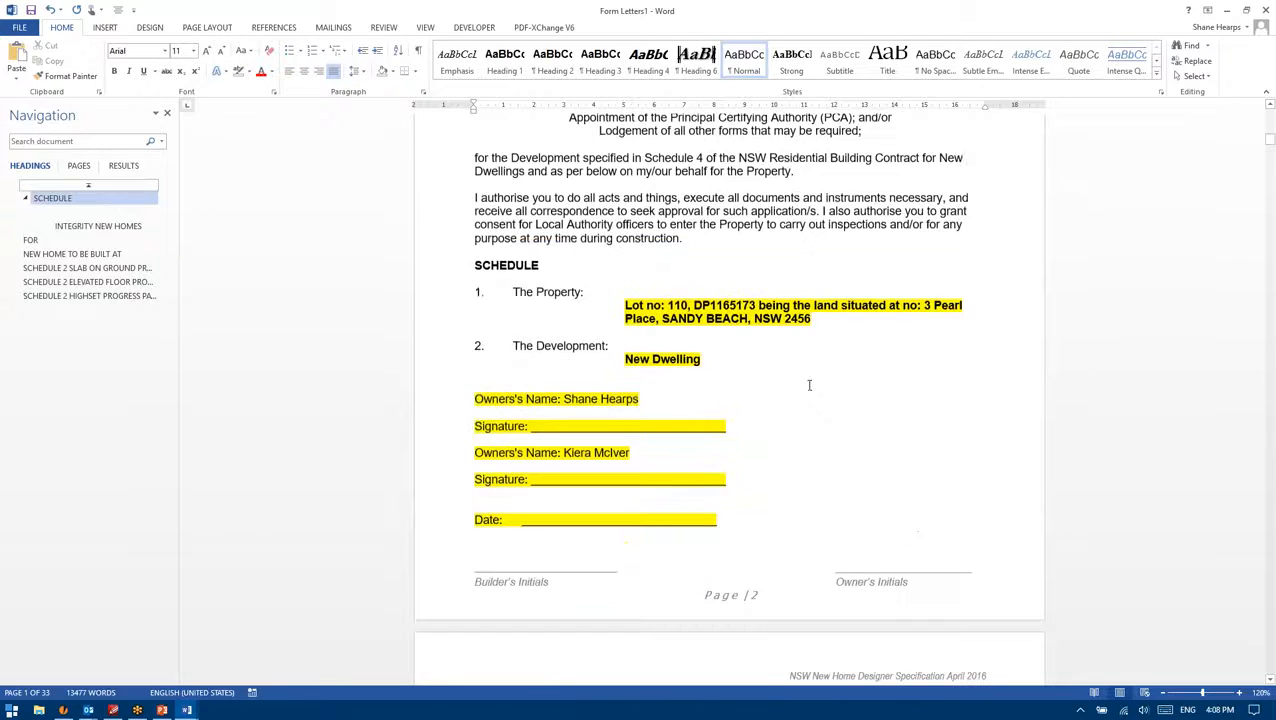
pyautogui.scroll(2, 797, 377)
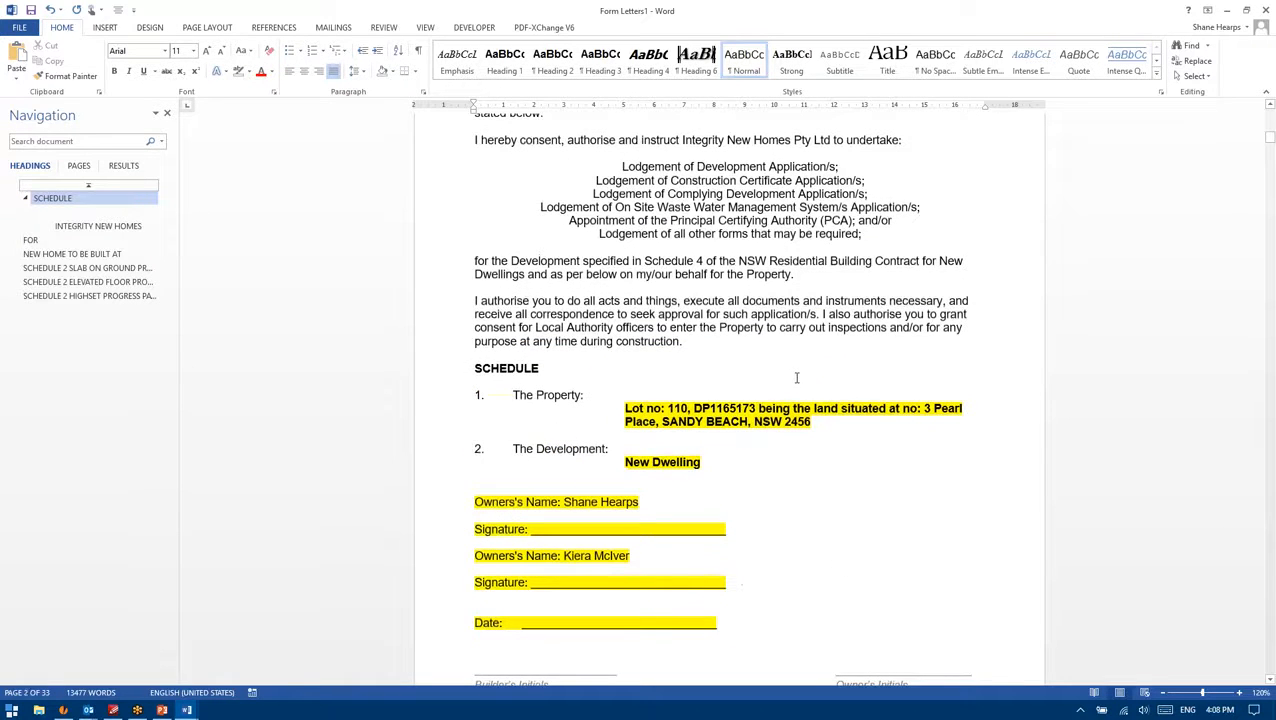
pyautogui.scroll(-10, 799, 377)
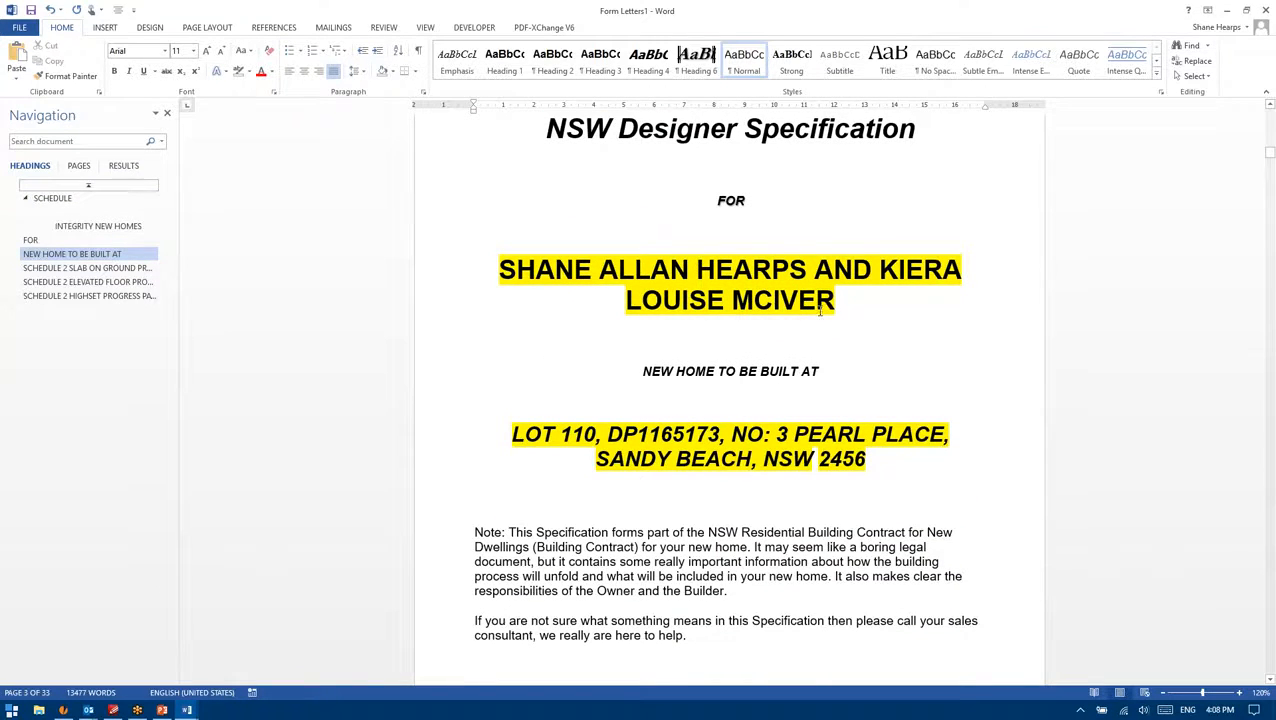
pyautogui.scroll(-3, 877, 284)
pyautogui.scroll(-10, 874, 287)
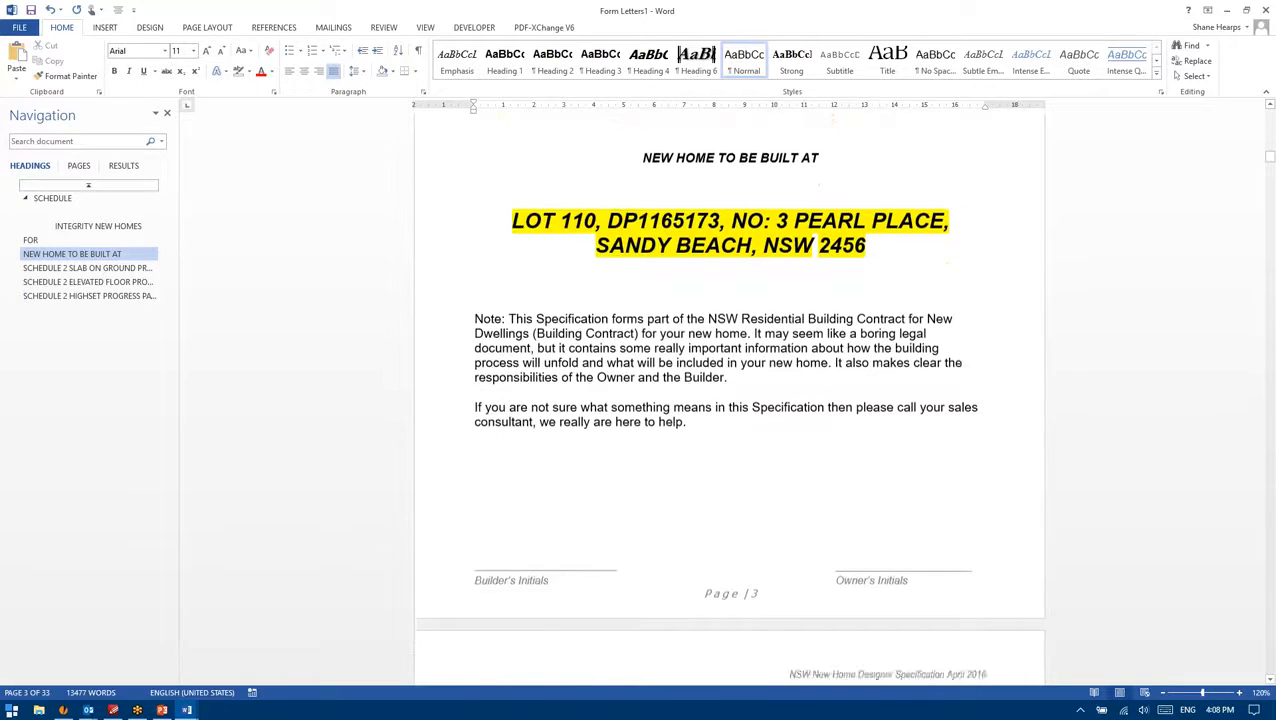
pyautogui.moveTo(1270, 165); pyautogui.dragTo(1273, 660)
pyautogui.scroll(18, 770, 399)
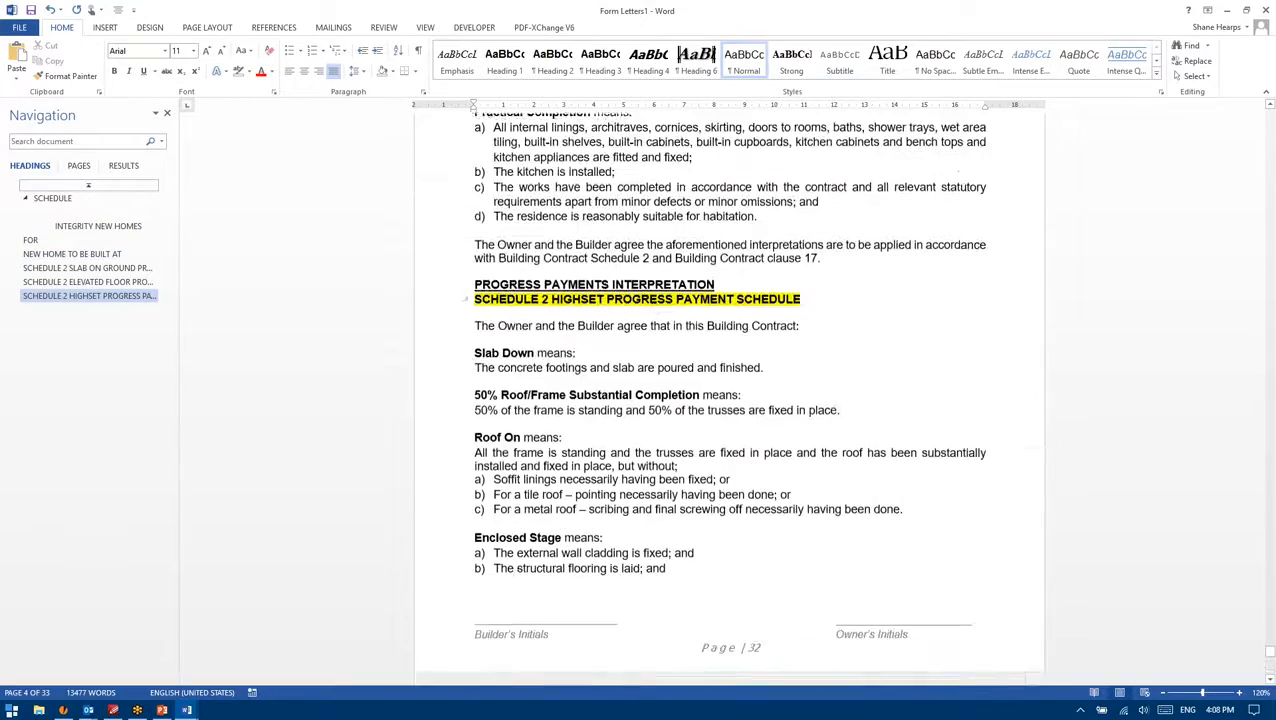
pyautogui.scroll(20, 661, 364)
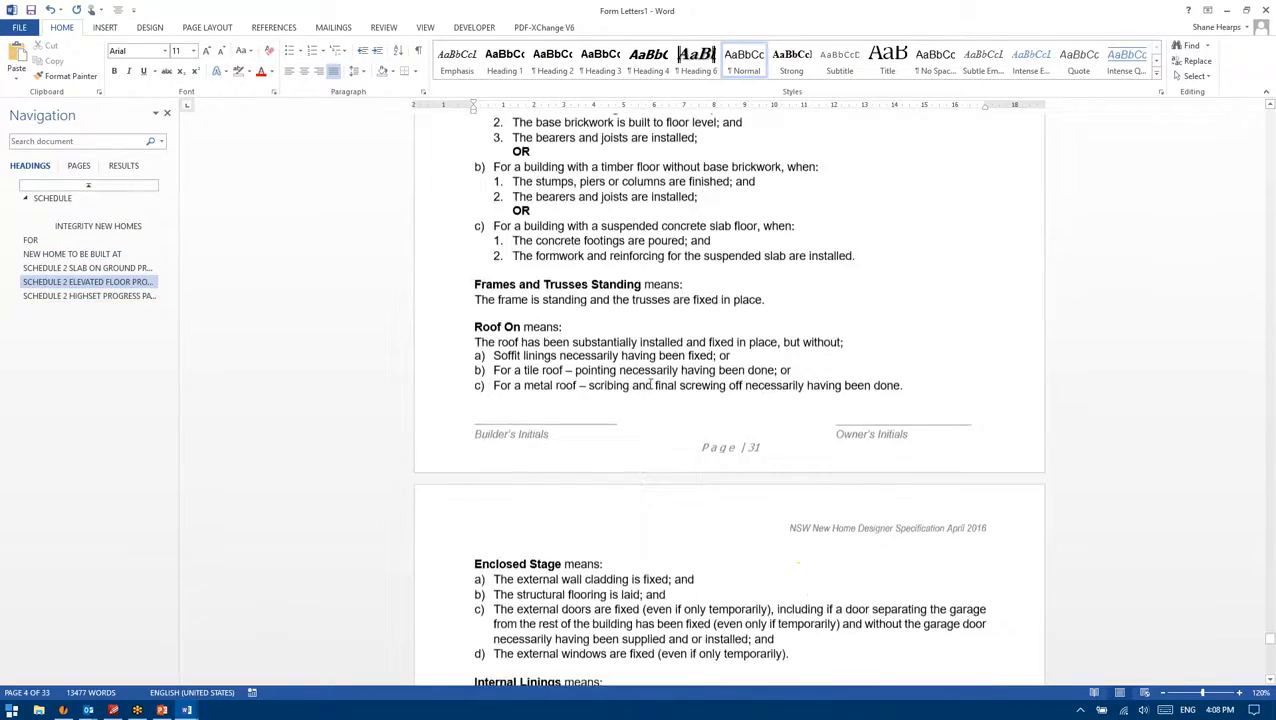
pyautogui.scroll(12, 634, 378)
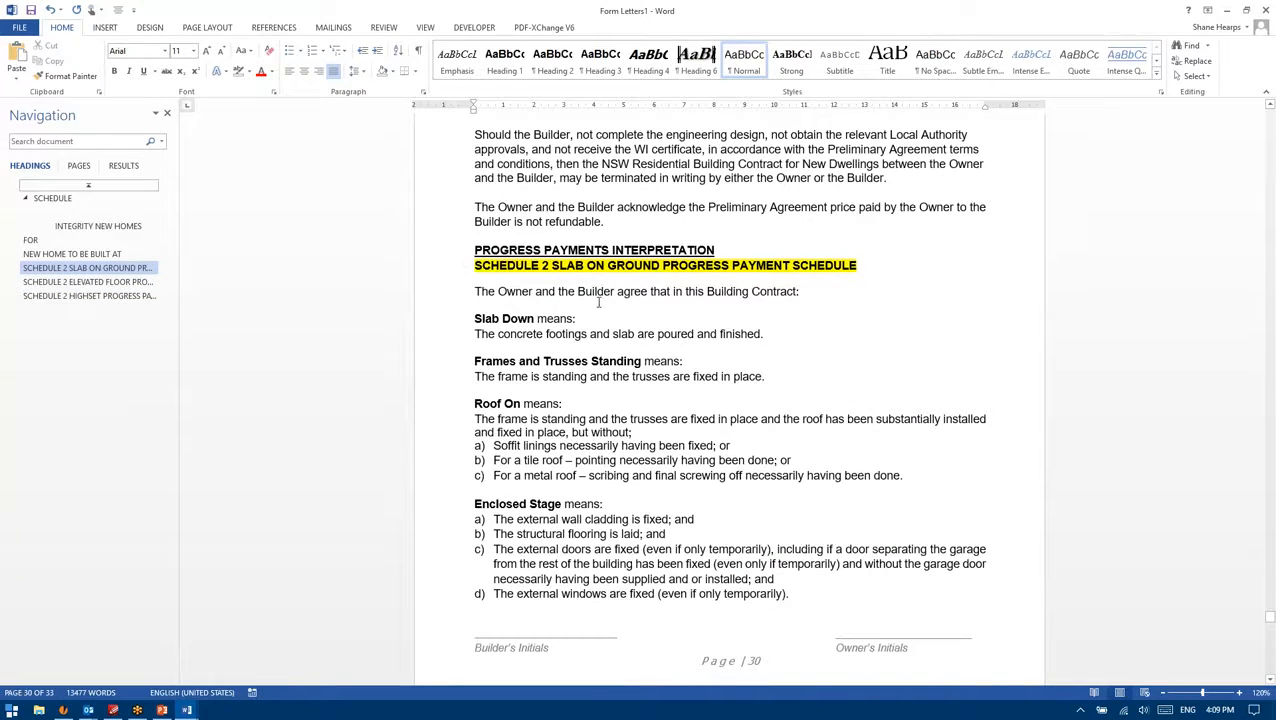
pyautogui.scroll(-1, 728, 402)
pyautogui.scroll(-10, 711, 462)
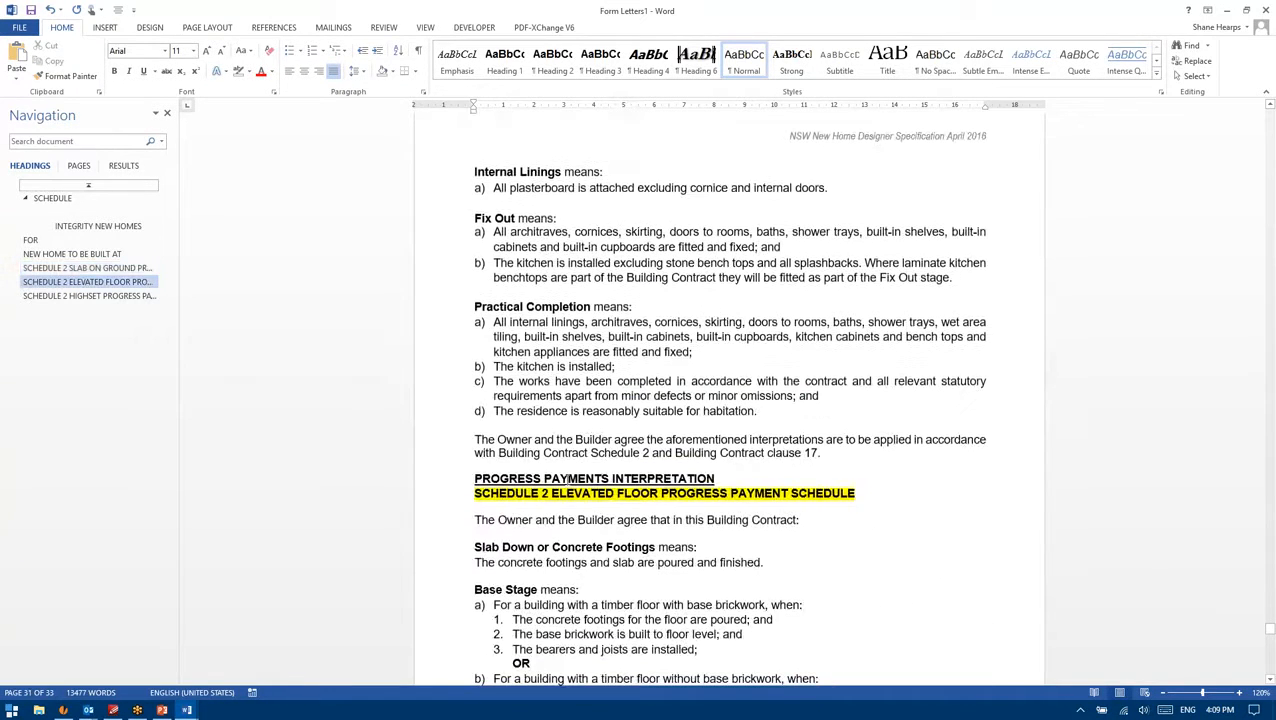
pyautogui.scroll(-10, 711, 462)
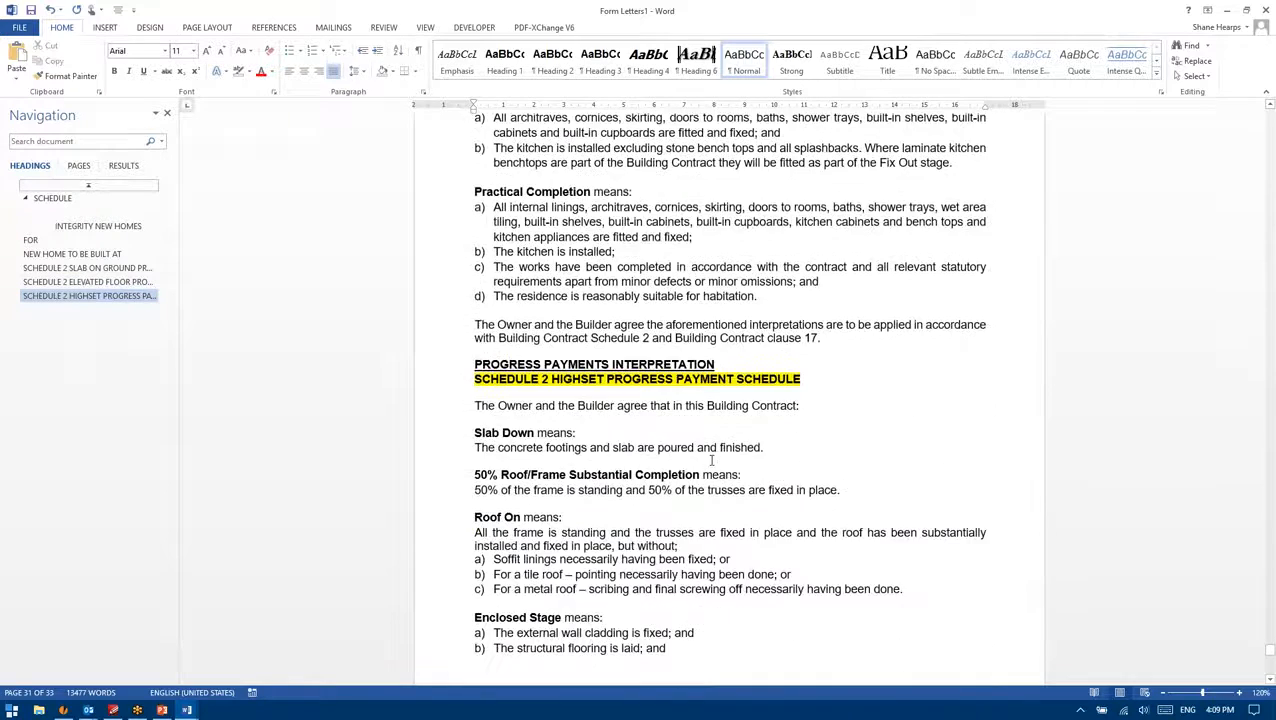
pyautogui.scroll(-6, 728, 400)
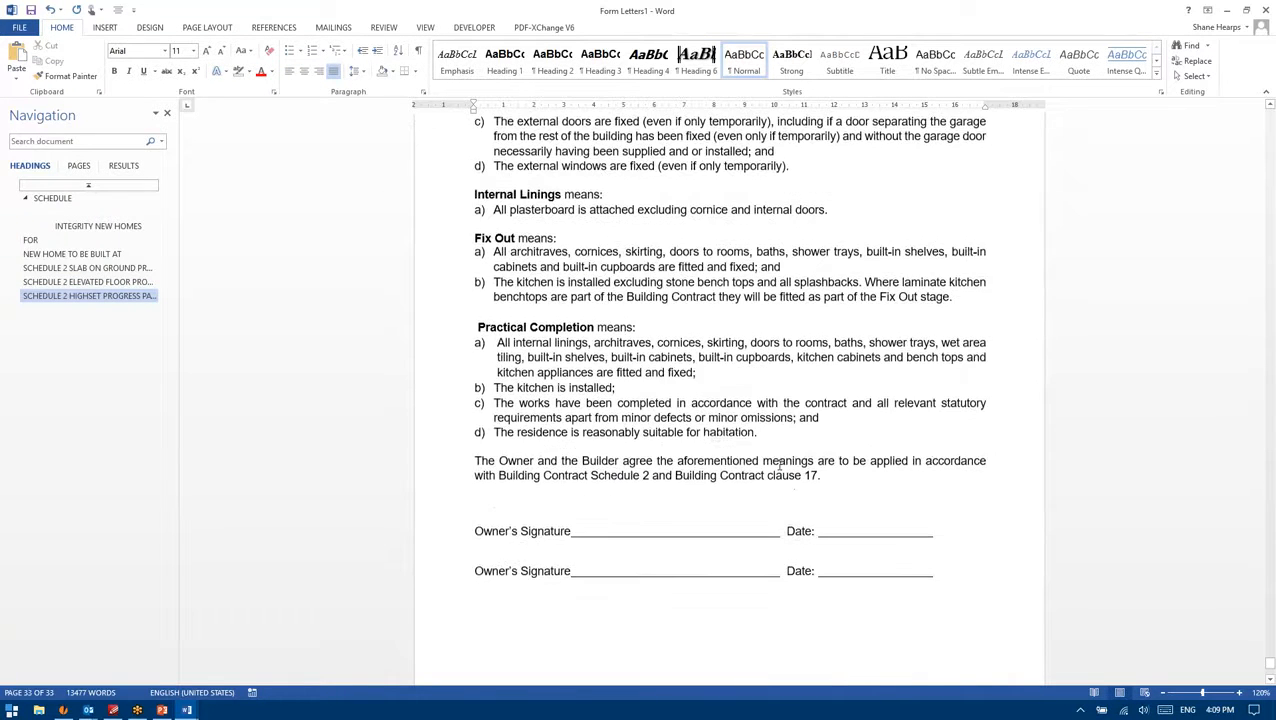
pyautogui.moveTo(1267, 668); pyautogui.dragTo(1252, 125)
# Step: Jump back to page 1 from the Navigation pane and check the first INDEX entries
pyautogui.click(474, 330)
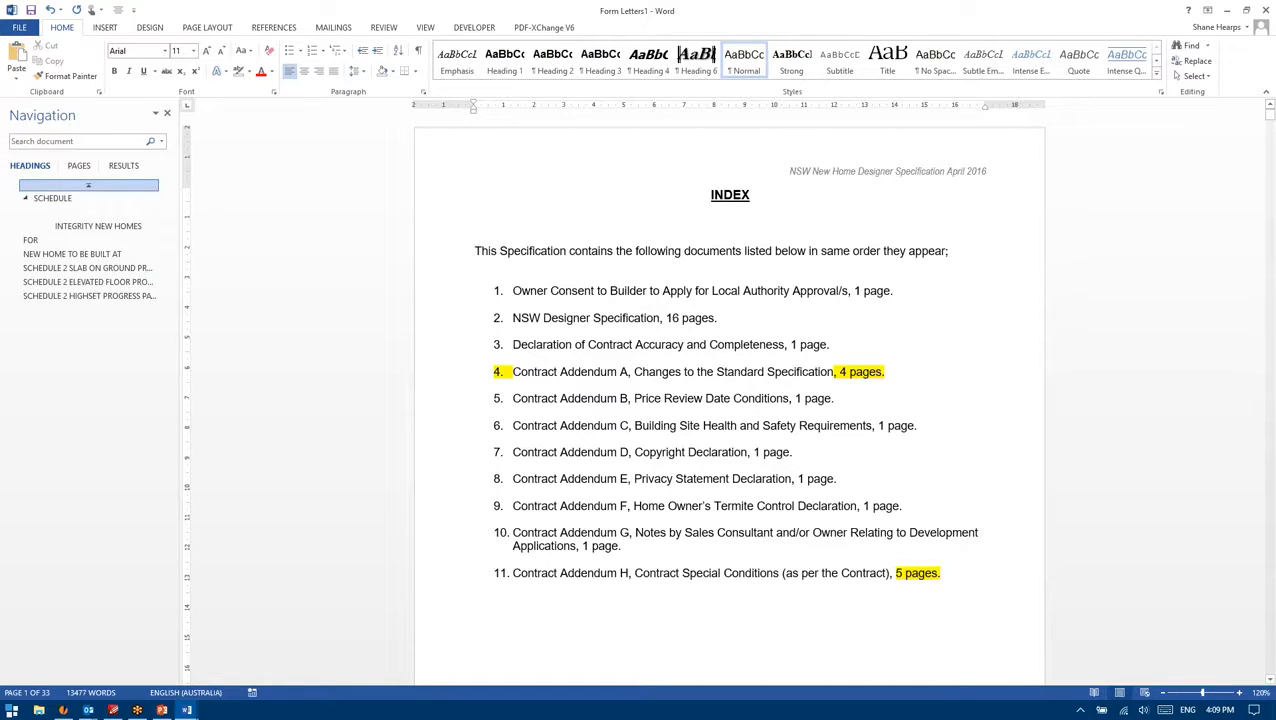
pyautogui.moveTo(900, 370); pyautogui.dragTo(498, 246)
pyautogui.click(475, 237)
# Step: Scroll down from the Index past the Note paragraphs of the specification
pyautogui.scroll(-20, 860, 480)
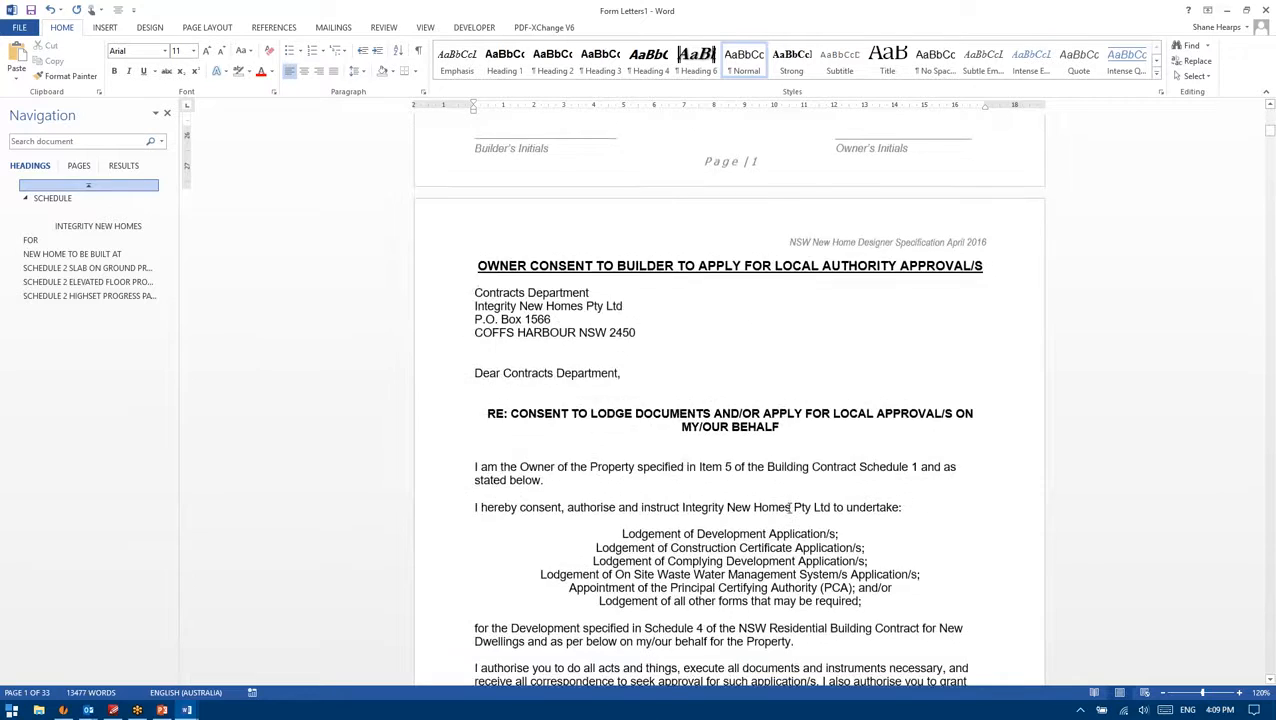
pyautogui.scroll(-12, 792, 487)
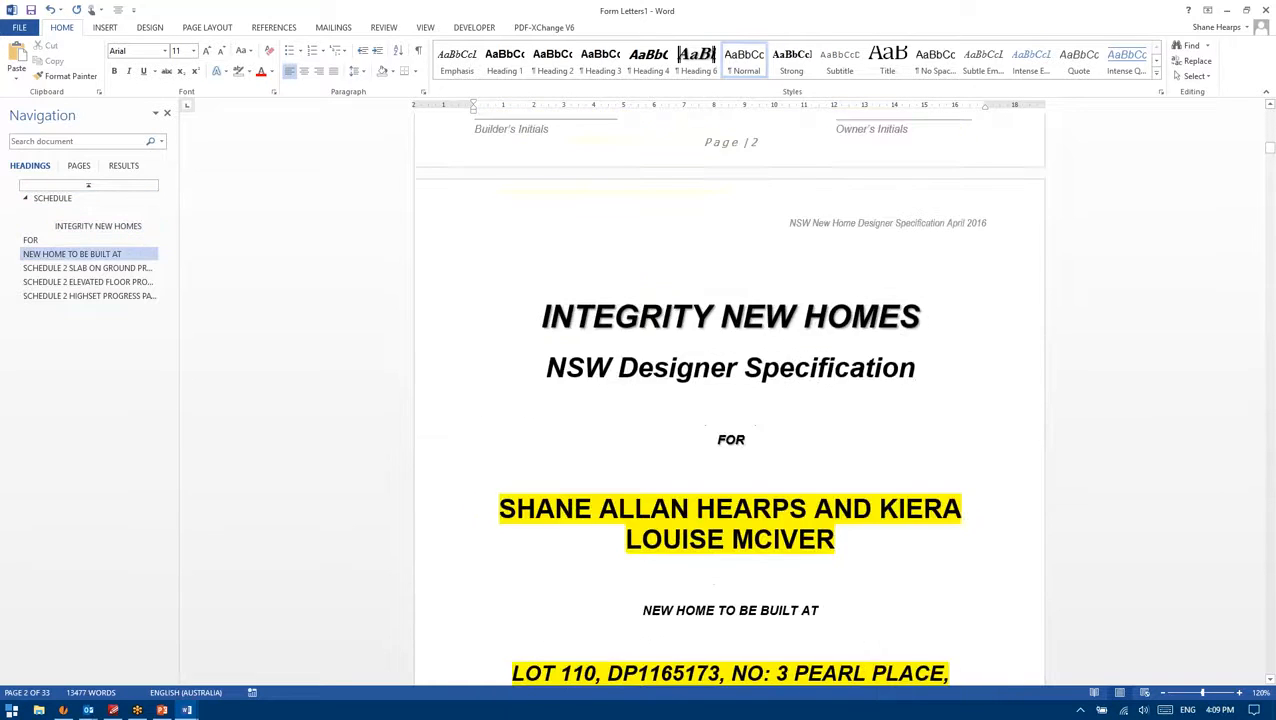
pyautogui.scroll(-3, 723, 507)
pyautogui.moveTo(703, 448); pyautogui.dragTo(476, 332)
pyautogui.click(483, 332)
pyautogui.scroll(-5, 703, 423)
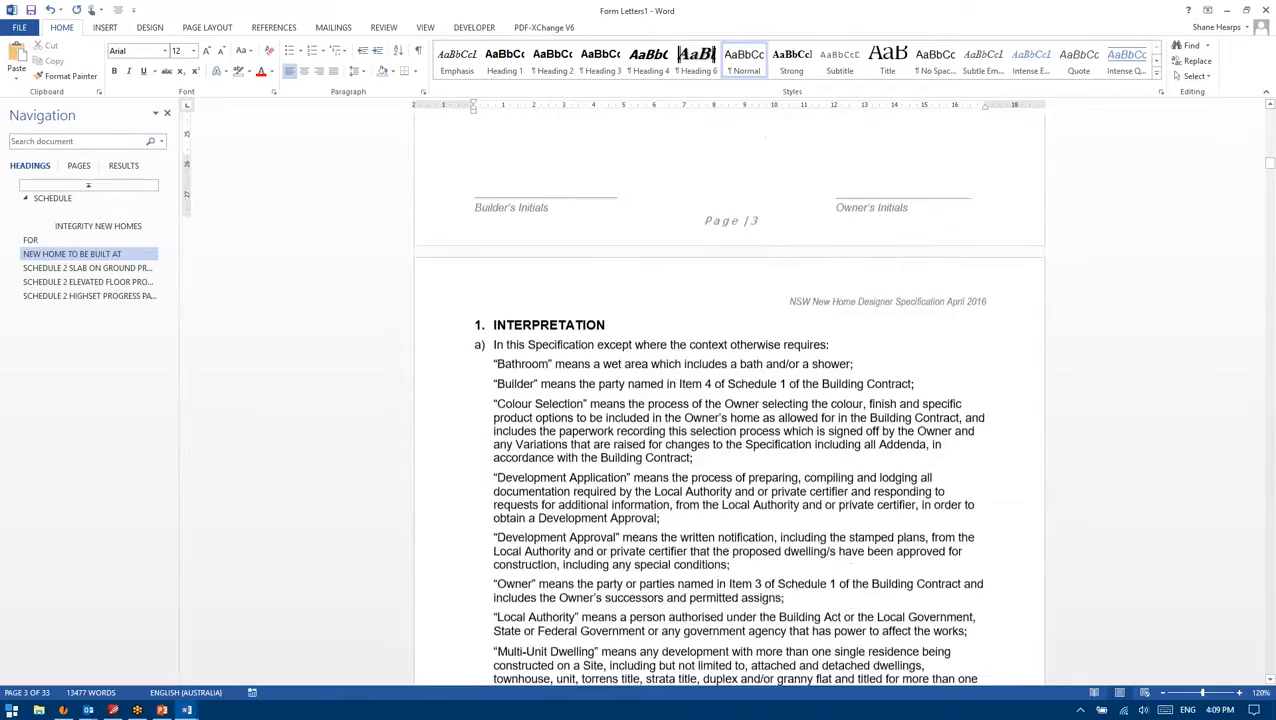
pyautogui.scroll(-11, 755, 449)
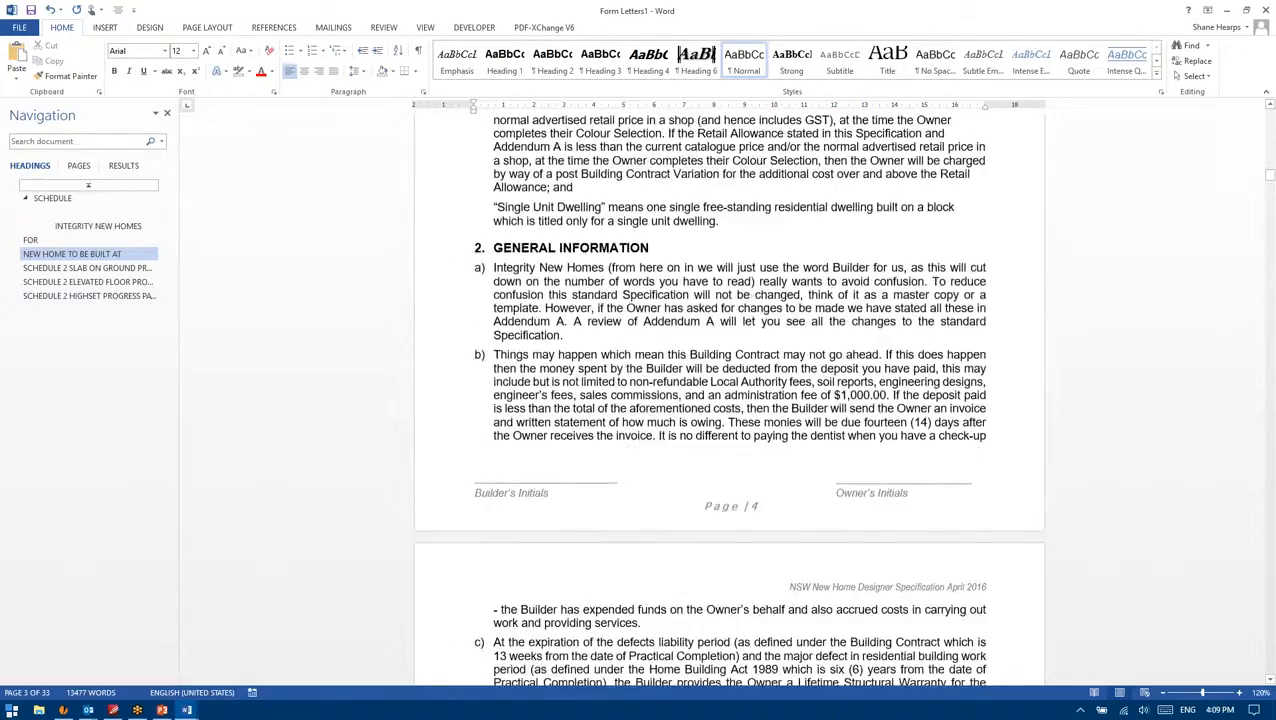
pyautogui.scroll(-18, 703, 500)
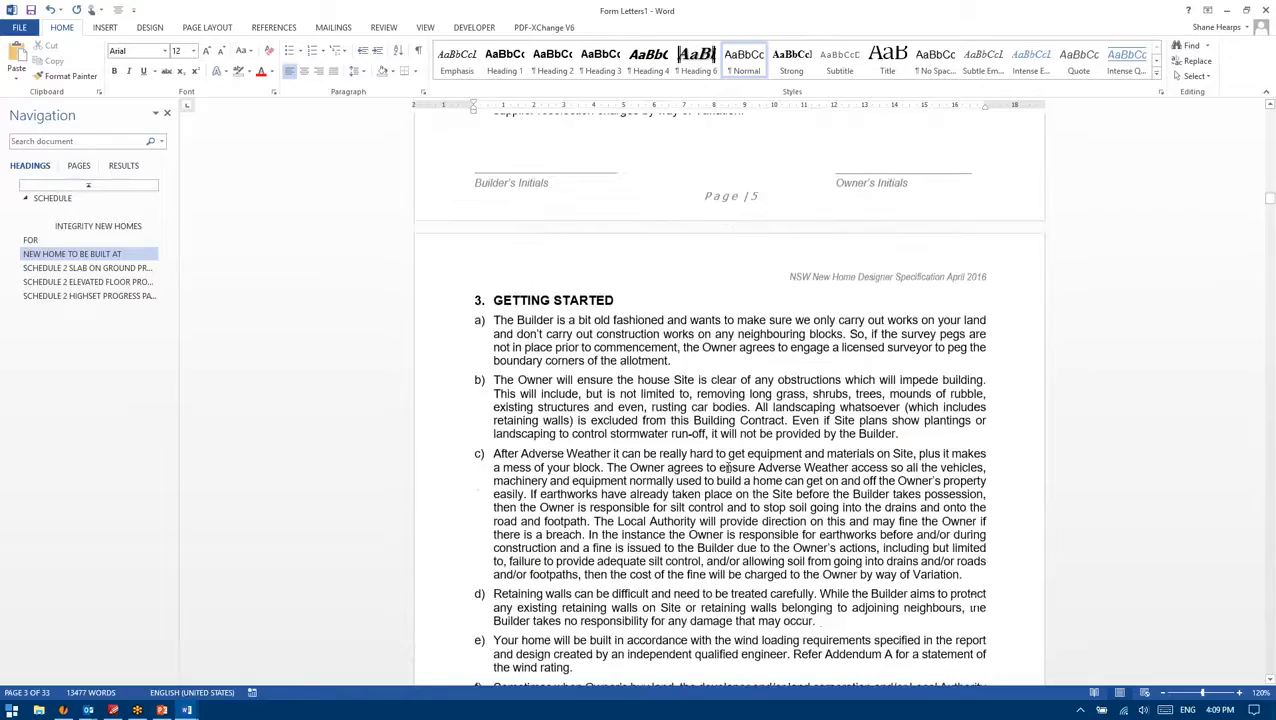
pyautogui.moveTo(1270, 198); pyautogui.dragTo(1270, 290)
# Step: Continue scrolling to Contract Addendum E, the Privacy Statement Declaration, on page 23
pyautogui.scroll(5, 607, 427)
pyautogui.scroll(-15, 603, 436)
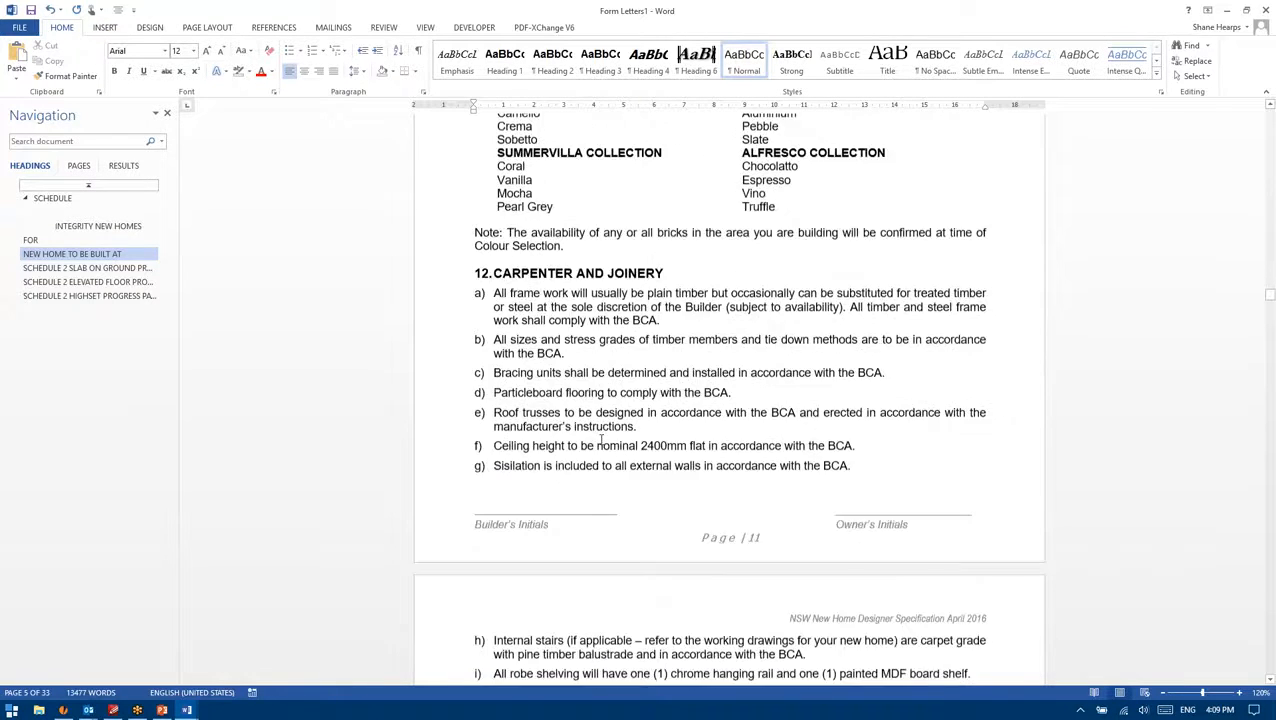
pyautogui.scroll(-5, 600, 443)
pyautogui.scroll(5, 600, 443)
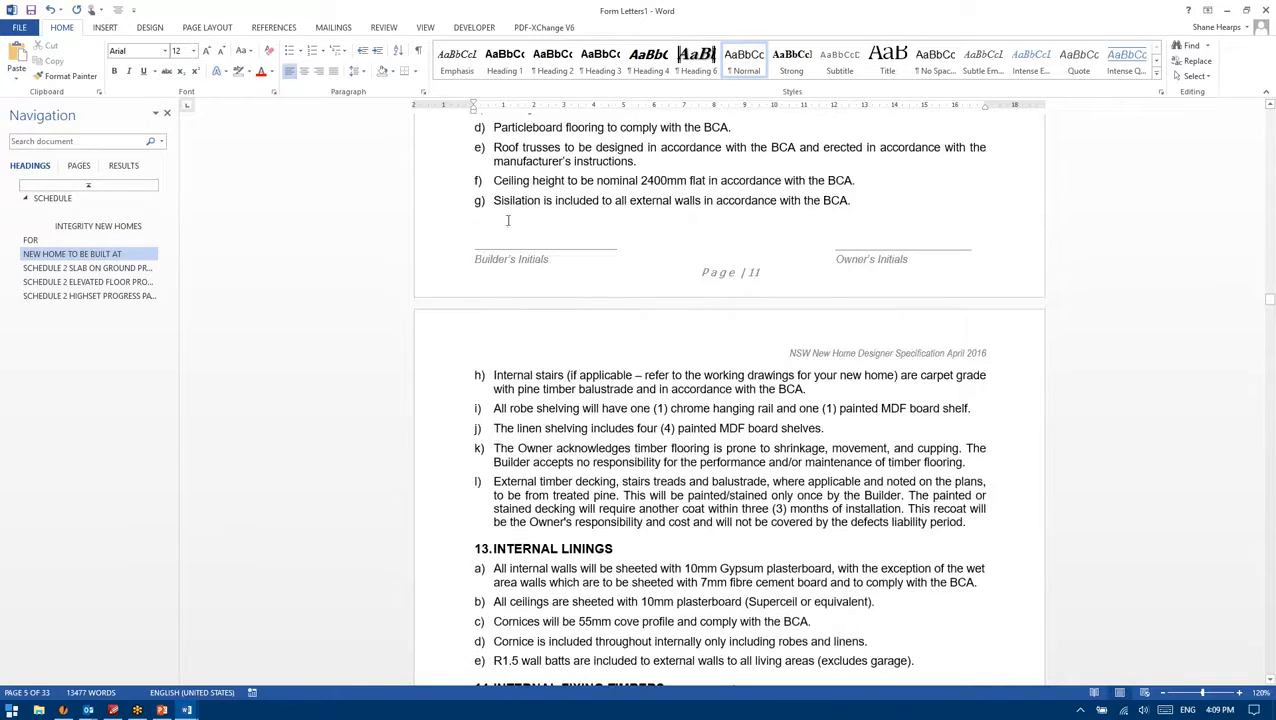
pyautogui.scroll(-15, 551, 216)
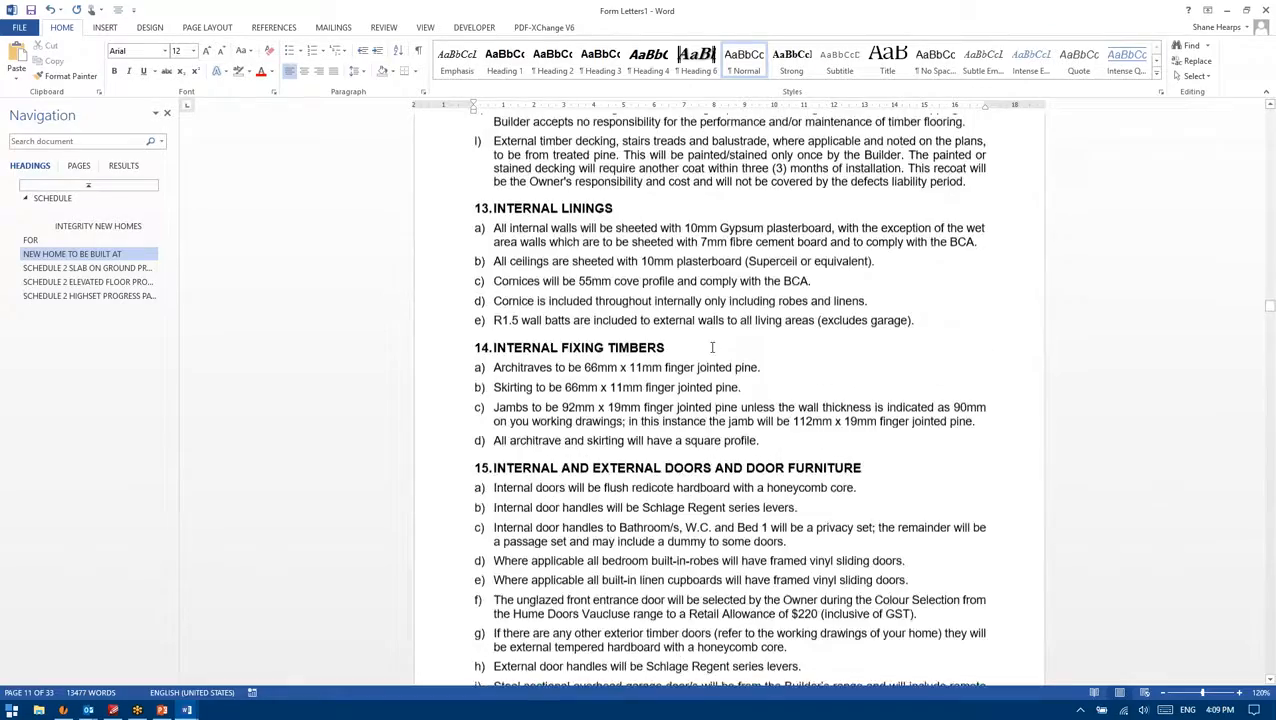
pyautogui.scroll(-20, 730, 400)
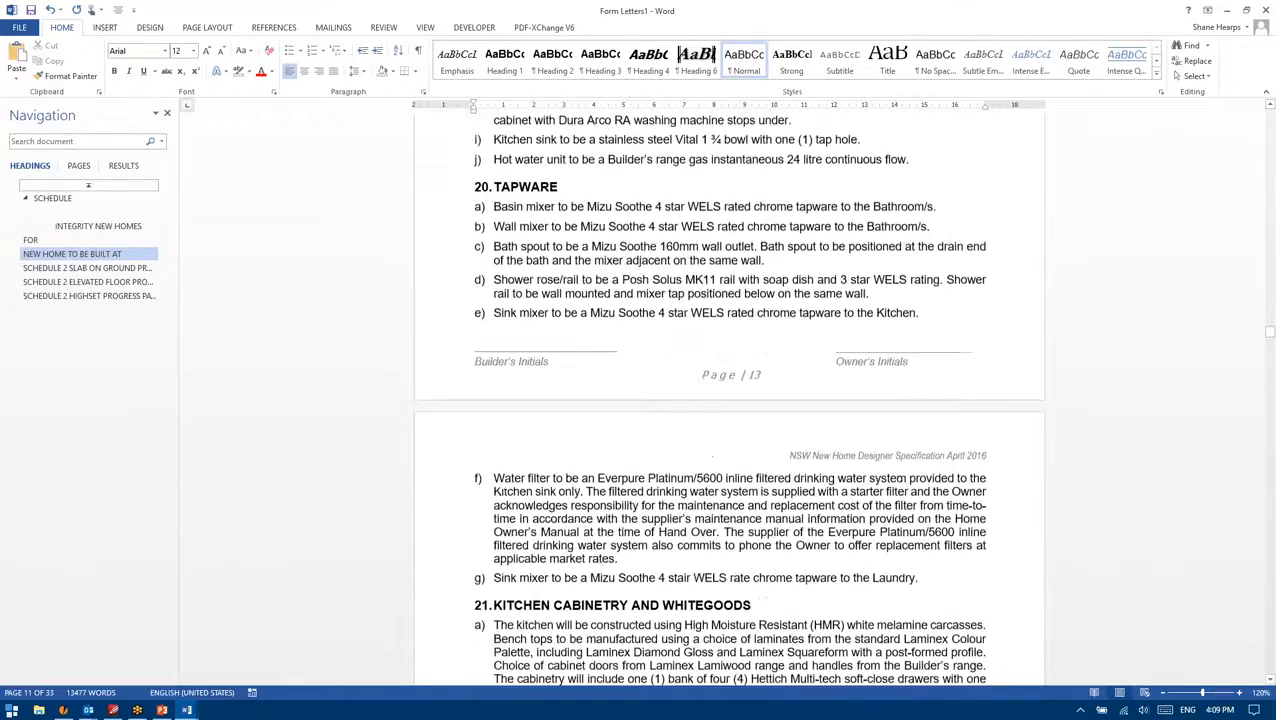
pyautogui.scroll(-20, 730, 400)
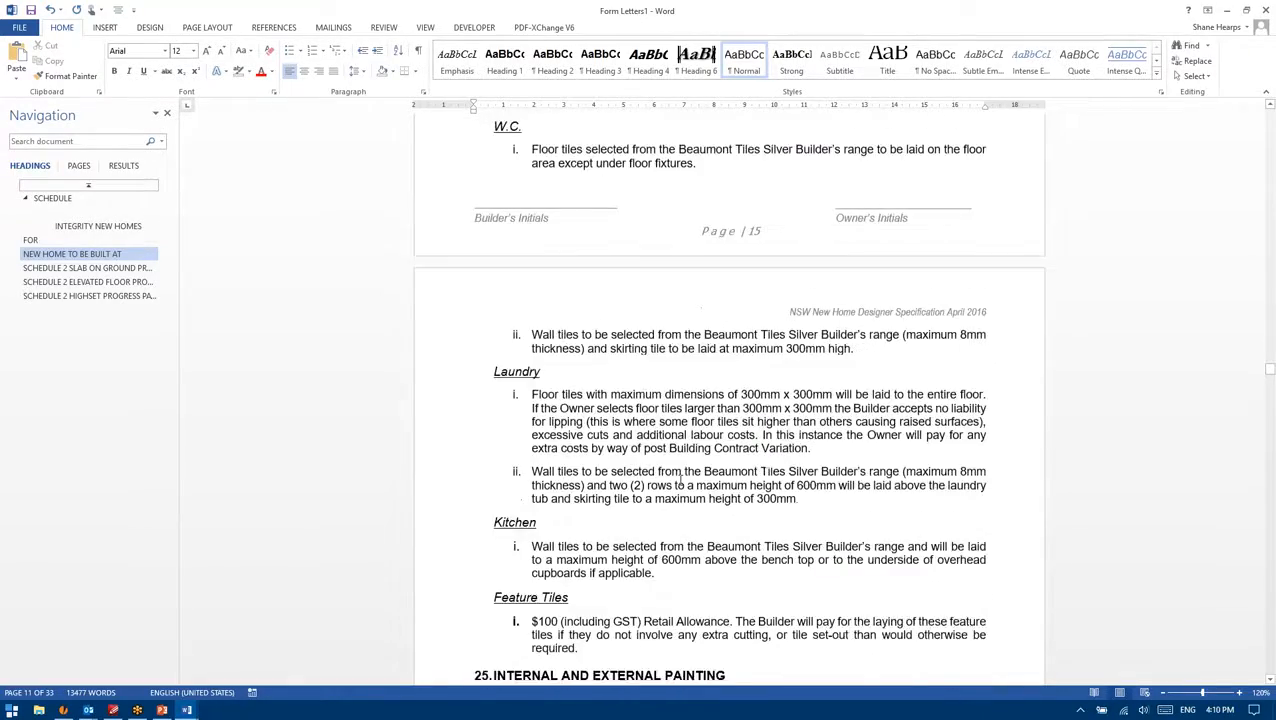
pyautogui.scroll(2, 655, 510)
pyautogui.scroll(-20, 655, 510)
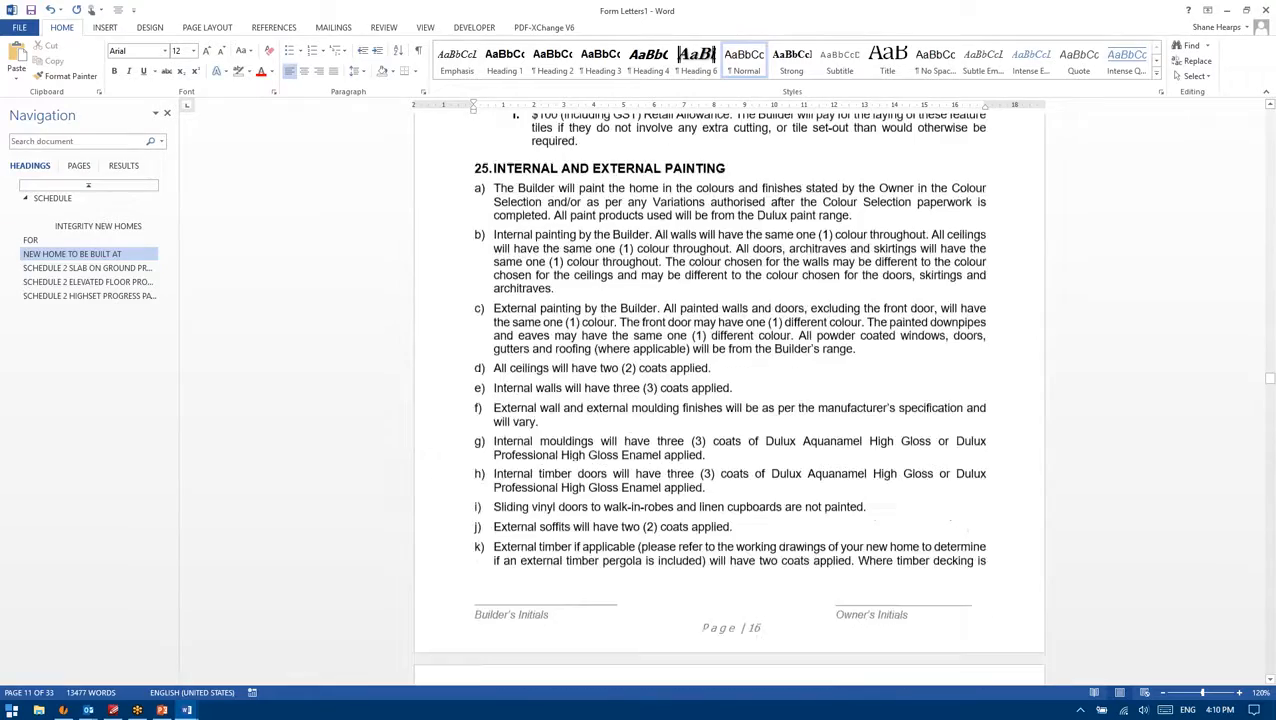
pyautogui.scroll(-15, 655, 510)
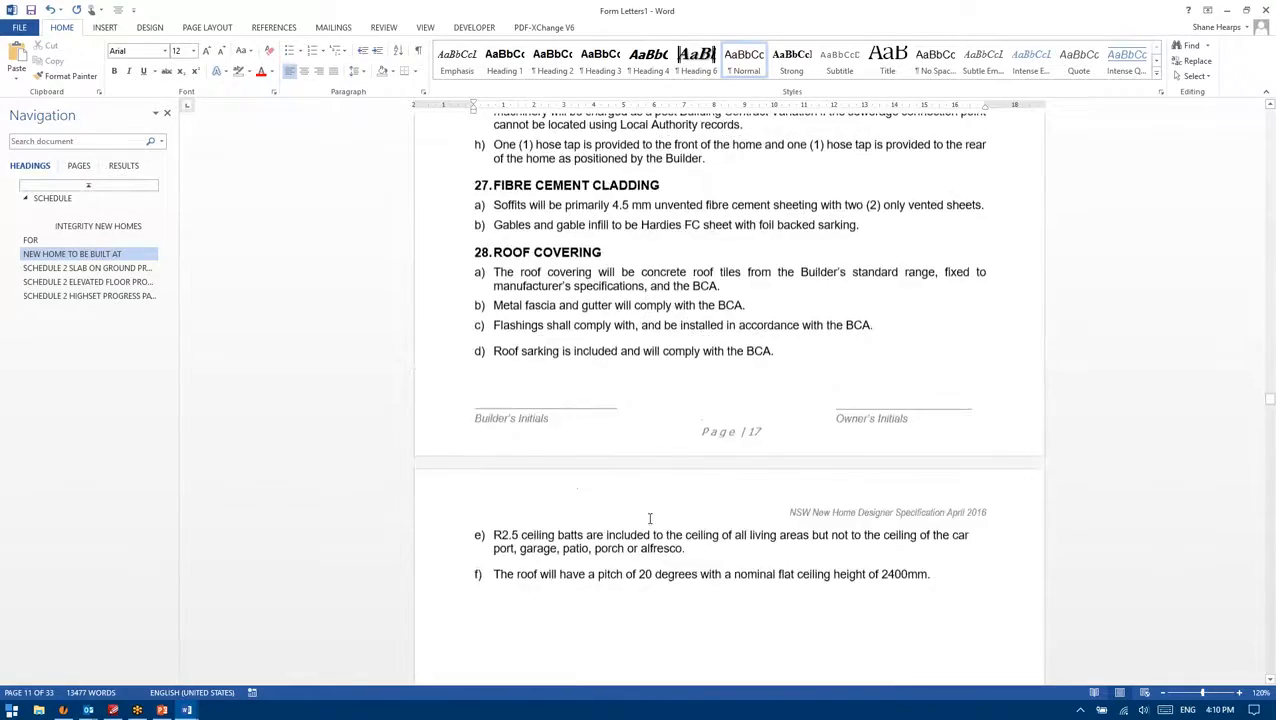
pyautogui.scroll(-15, 1159, 432)
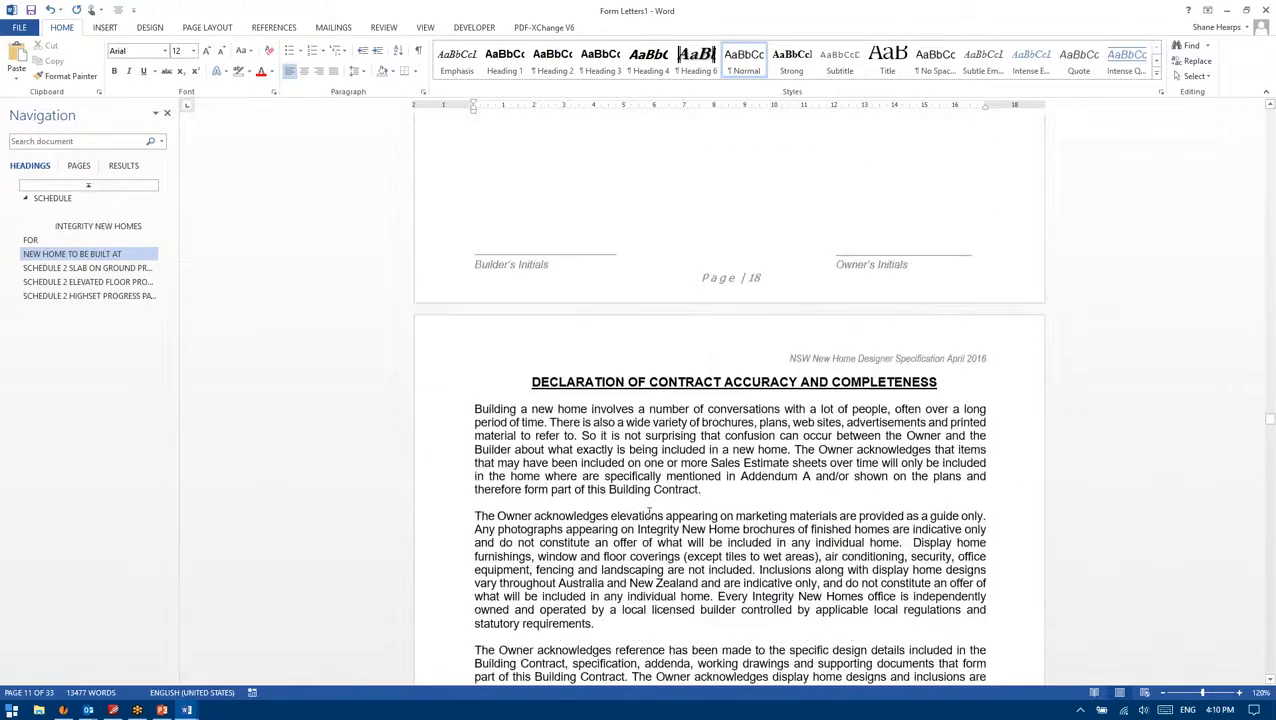
pyautogui.scroll(-9, 835, 490)
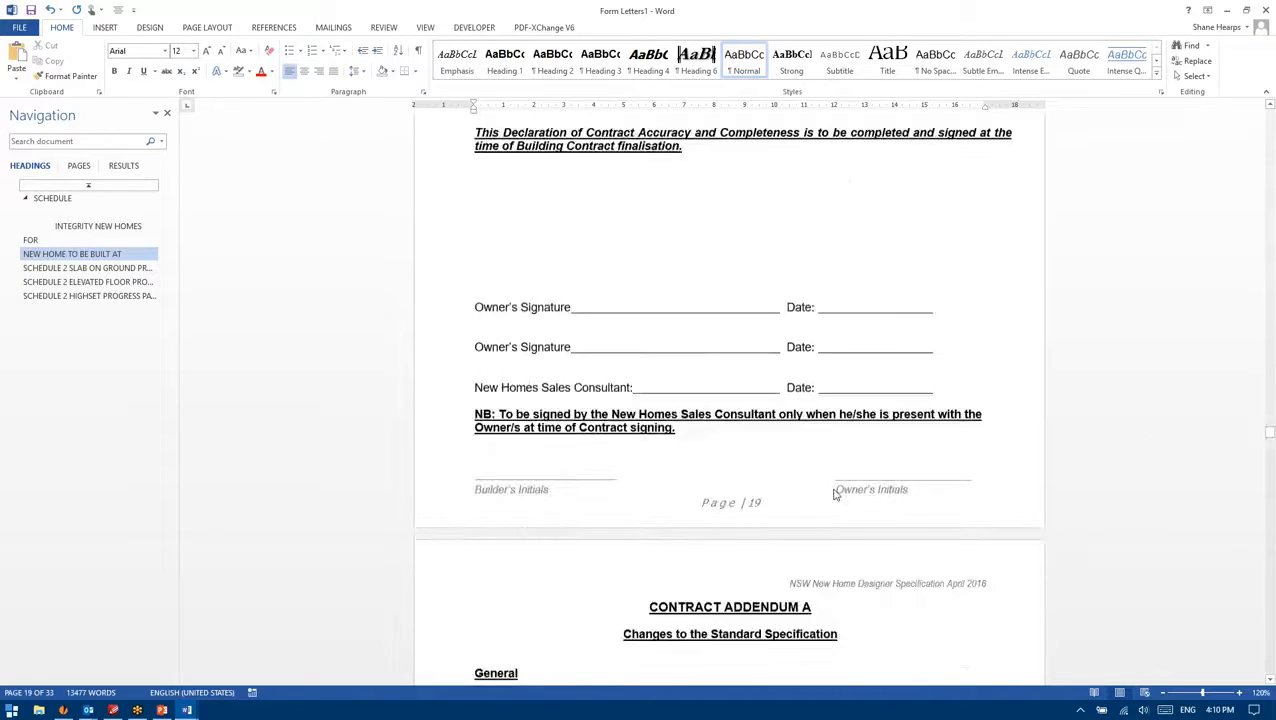
pyautogui.moveTo(1270, 434); pyautogui.dragTo(1268, 452)
pyautogui.scroll(-15, 1268, 452)
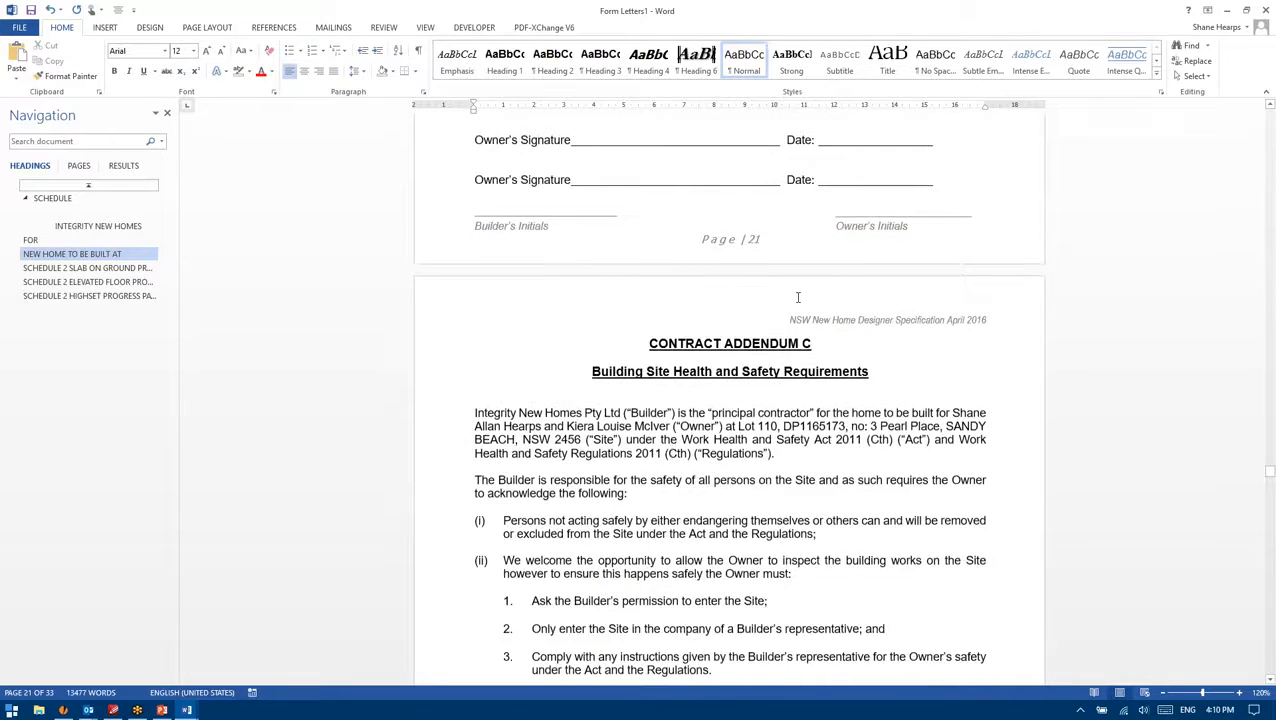
pyautogui.scroll(-15, 795, 296)
pyautogui.scroll(-15, 740, 300)
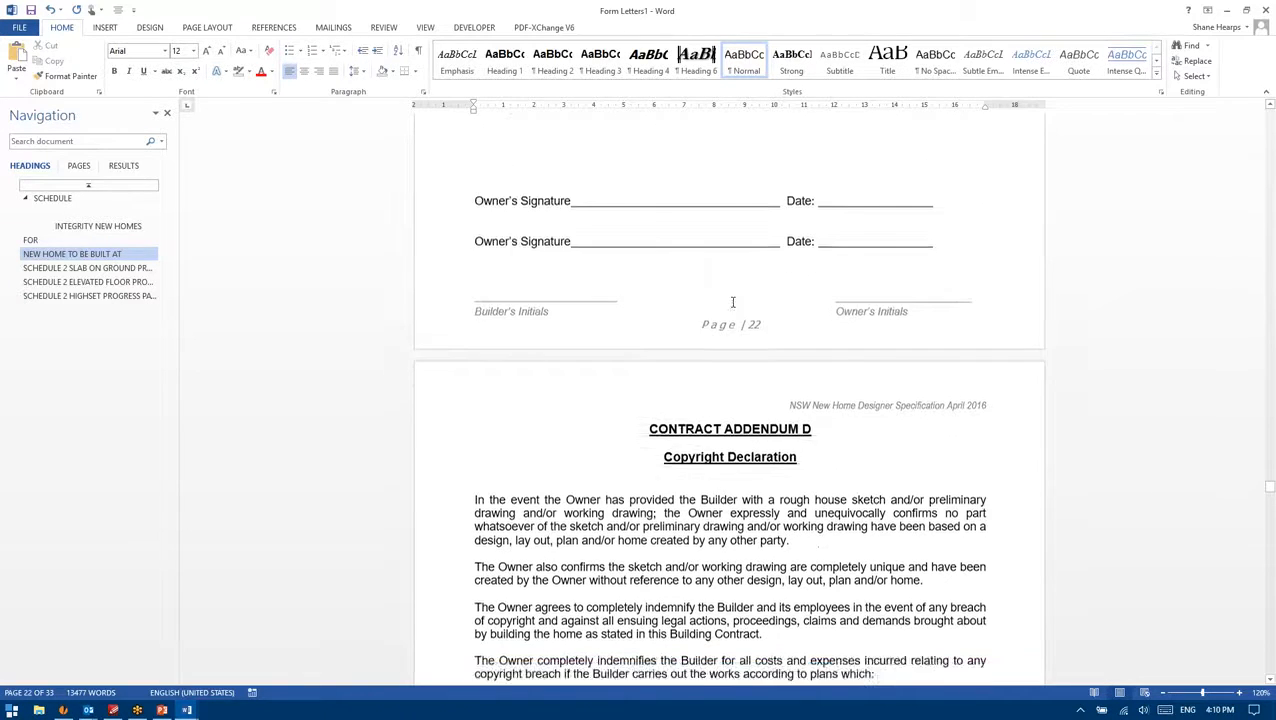
pyautogui.scroll(-5, 743, 319)
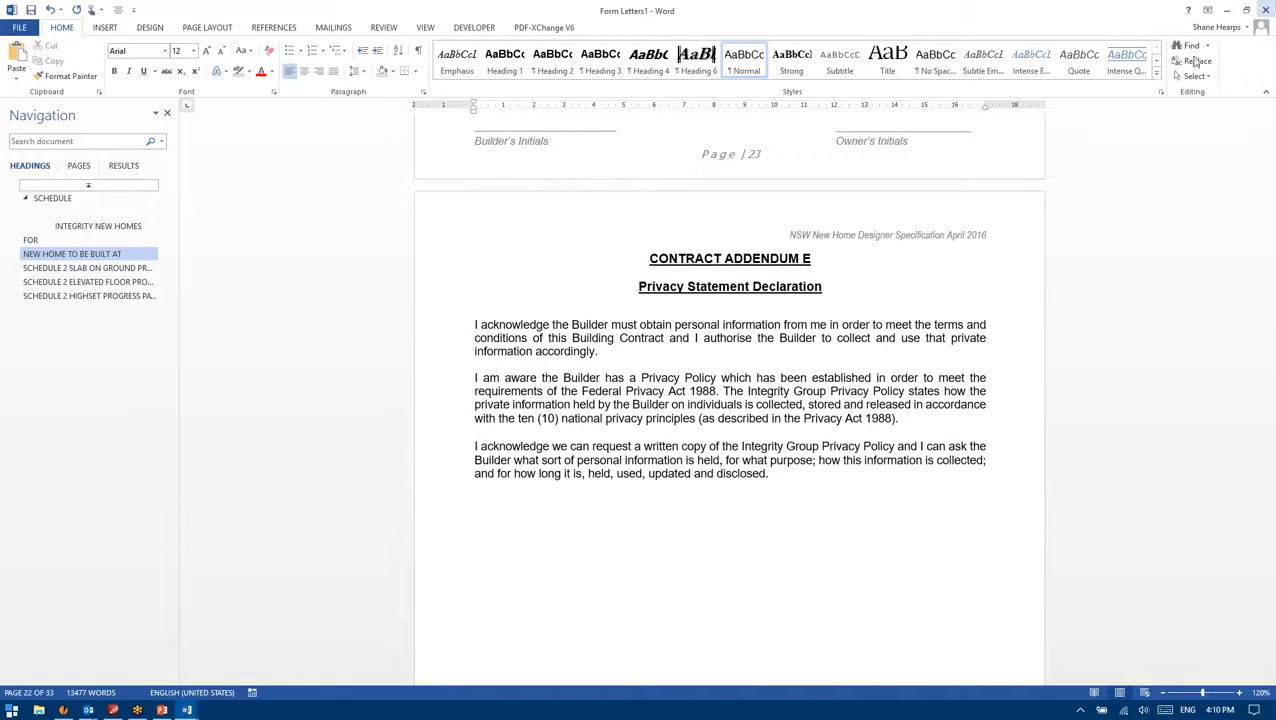
pyautogui.moveTo(1266, 505); pyautogui.dragTo(1270, 114)
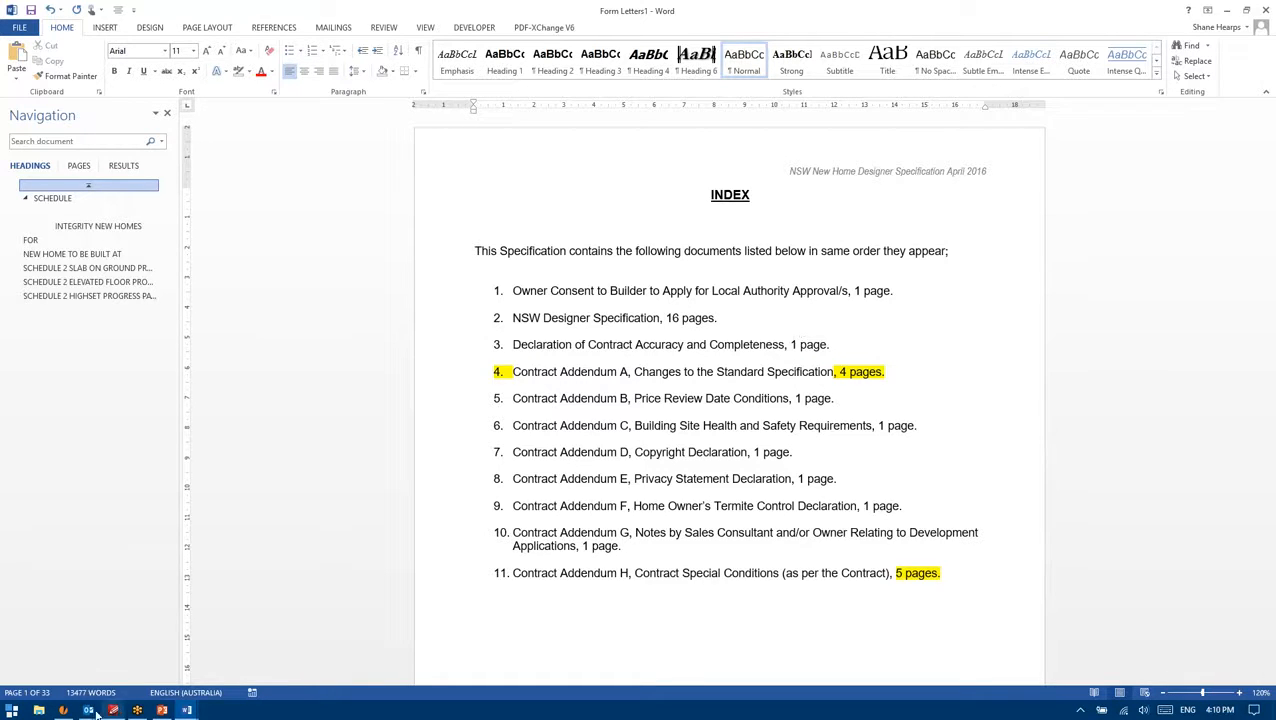
# Step: Filter Merge Docs by 'spec', run Specification NSW Designer - Renovation Cost Plus, and open the Word result
pyautogui.click(63, 710)
pyautogui.click(193, 25)
pyautogui.write('spec')
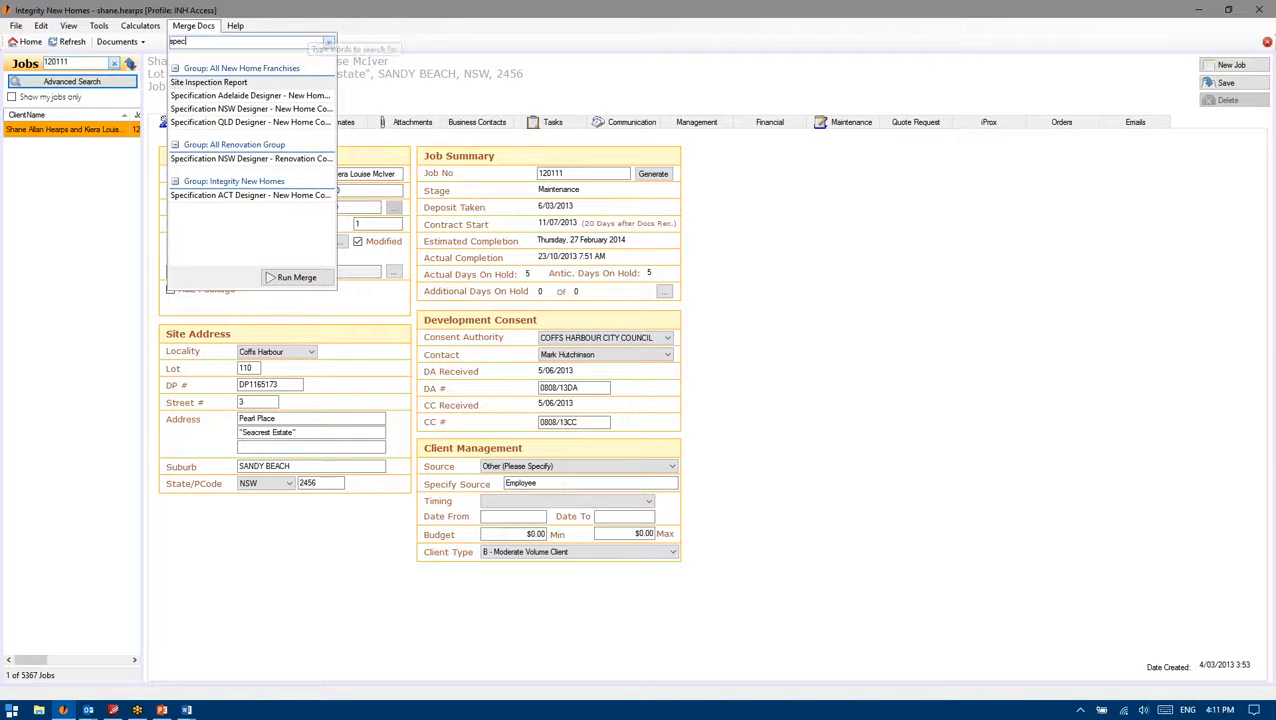
pyautogui.click(276, 160)
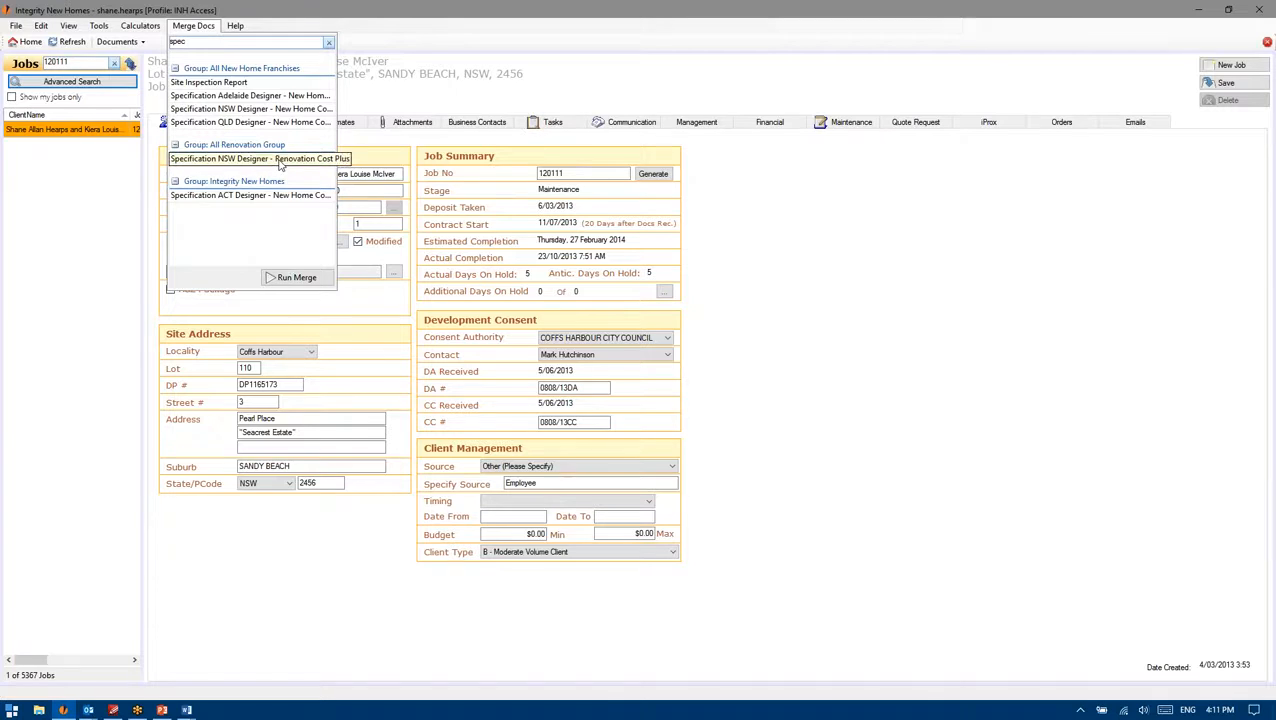
pyautogui.click(297, 277)
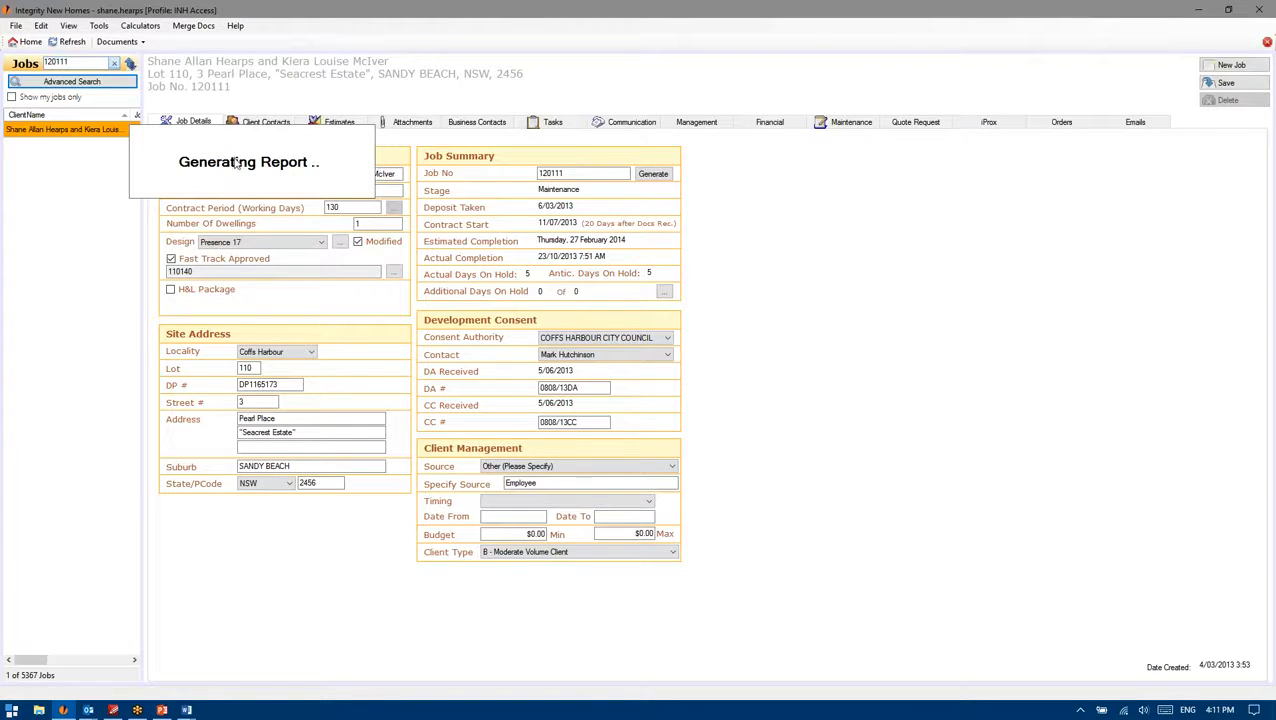
pyautogui.moveTo(205, 711)
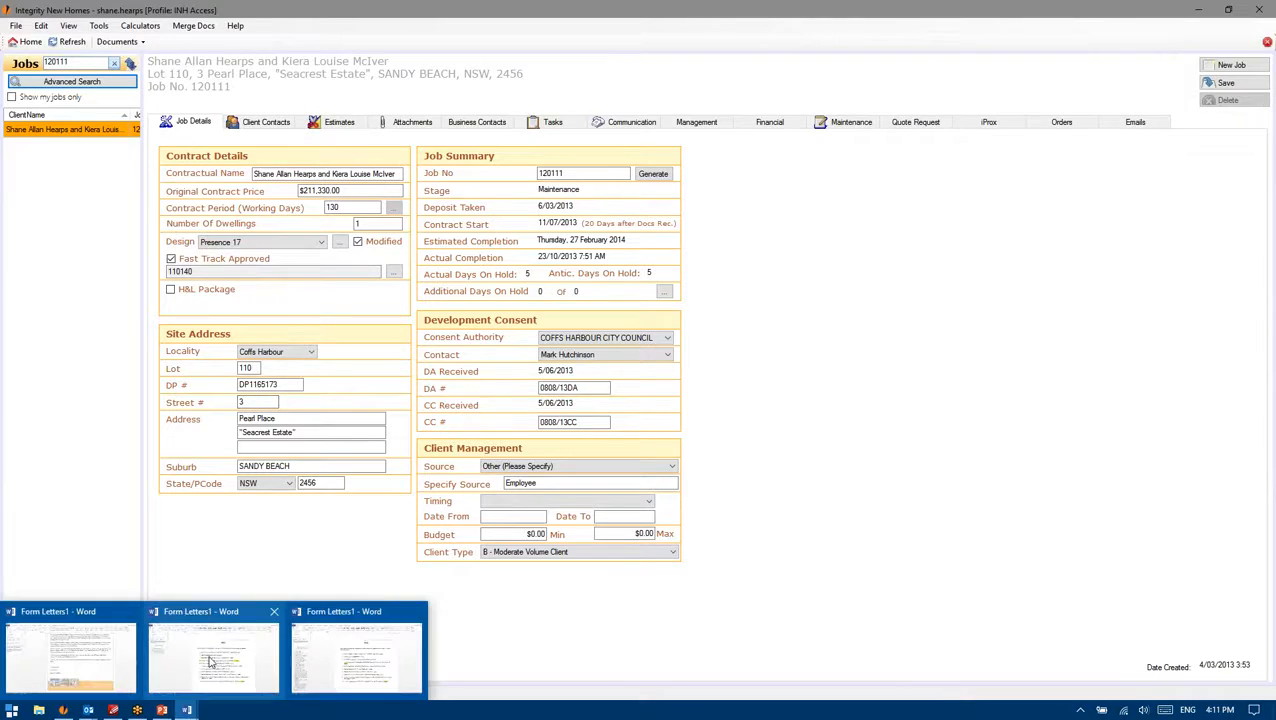
pyautogui.click(320, 630)
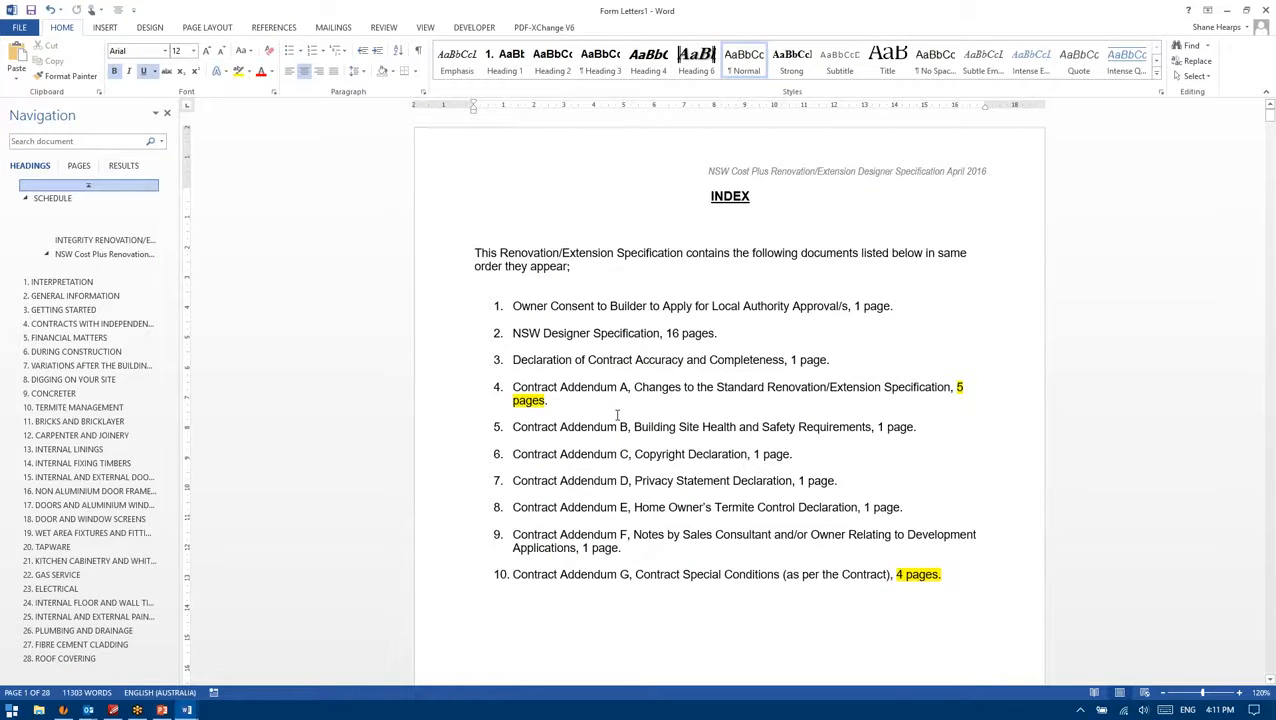
# Step: Scroll through the opening pages of the renovation specification
pyautogui.scroll(-10, 620, 413)
pyautogui.scroll(-6, 601, 406)
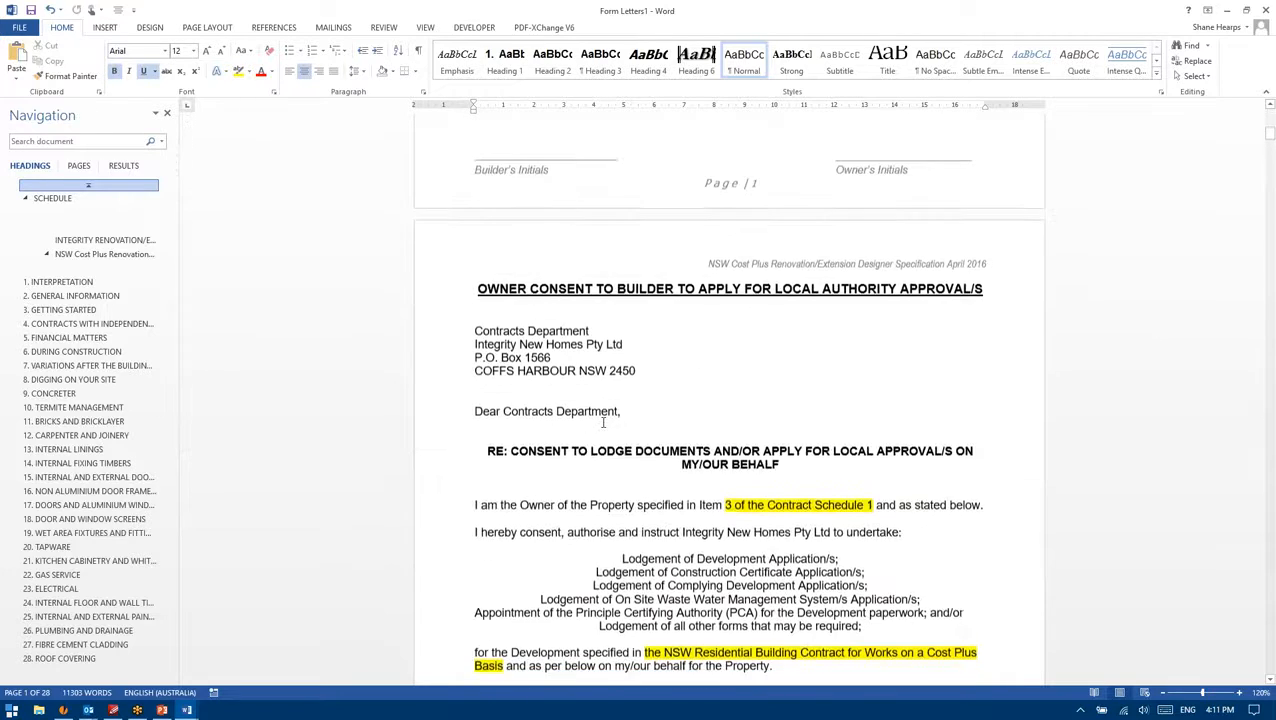
pyautogui.scroll(-4, 601, 406)
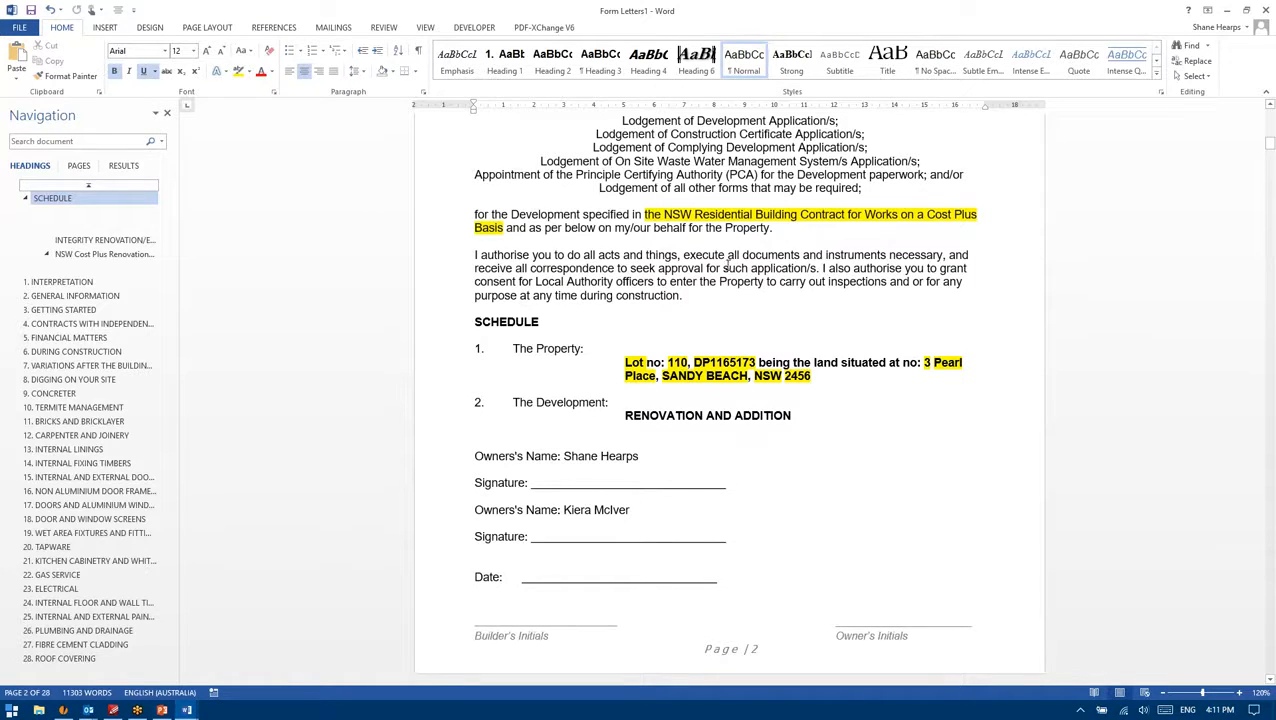
pyautogui.scroll(-8, 727, 262)
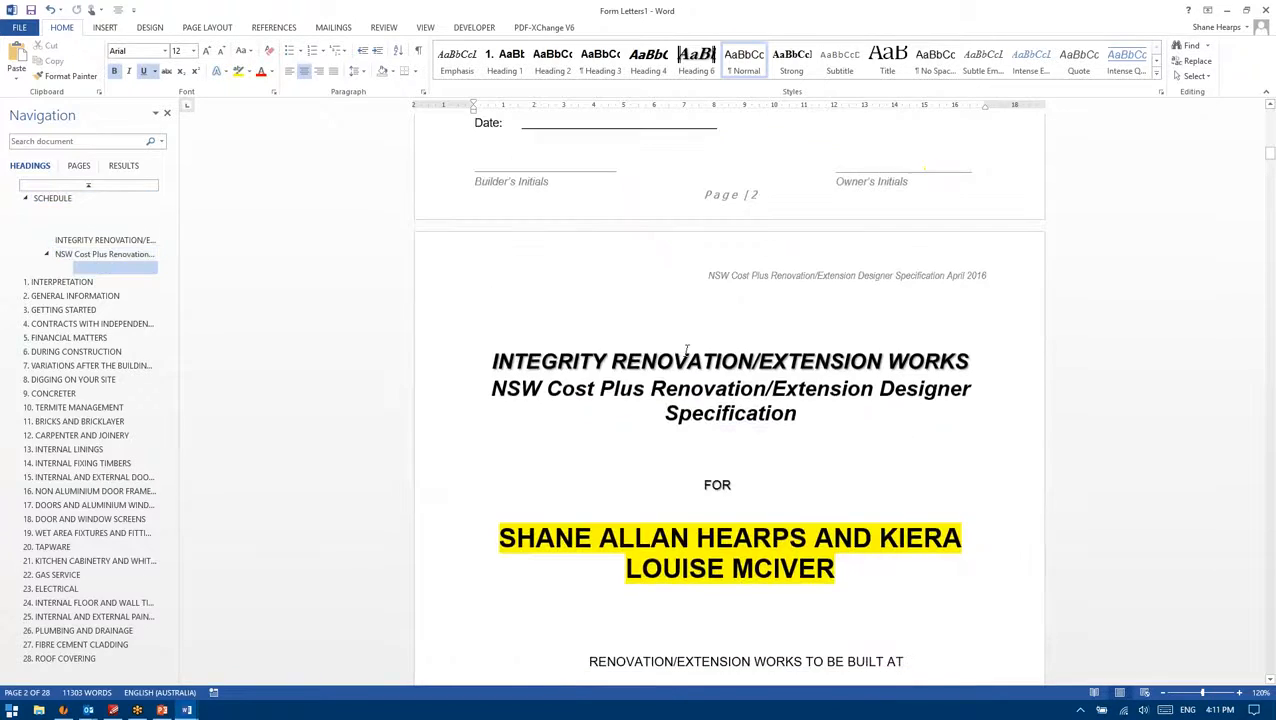
pyautogui.scroll(-12, 816, 392)
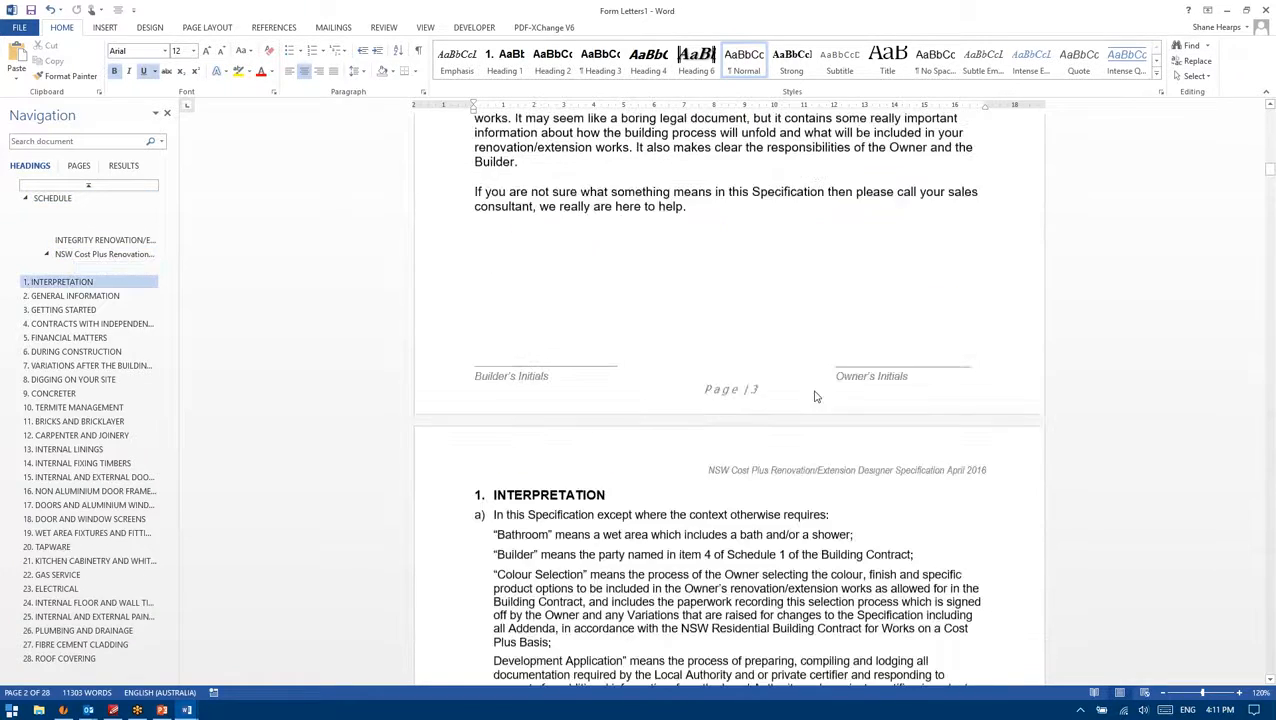
pyautogui.scroll(-12, 767, 381)
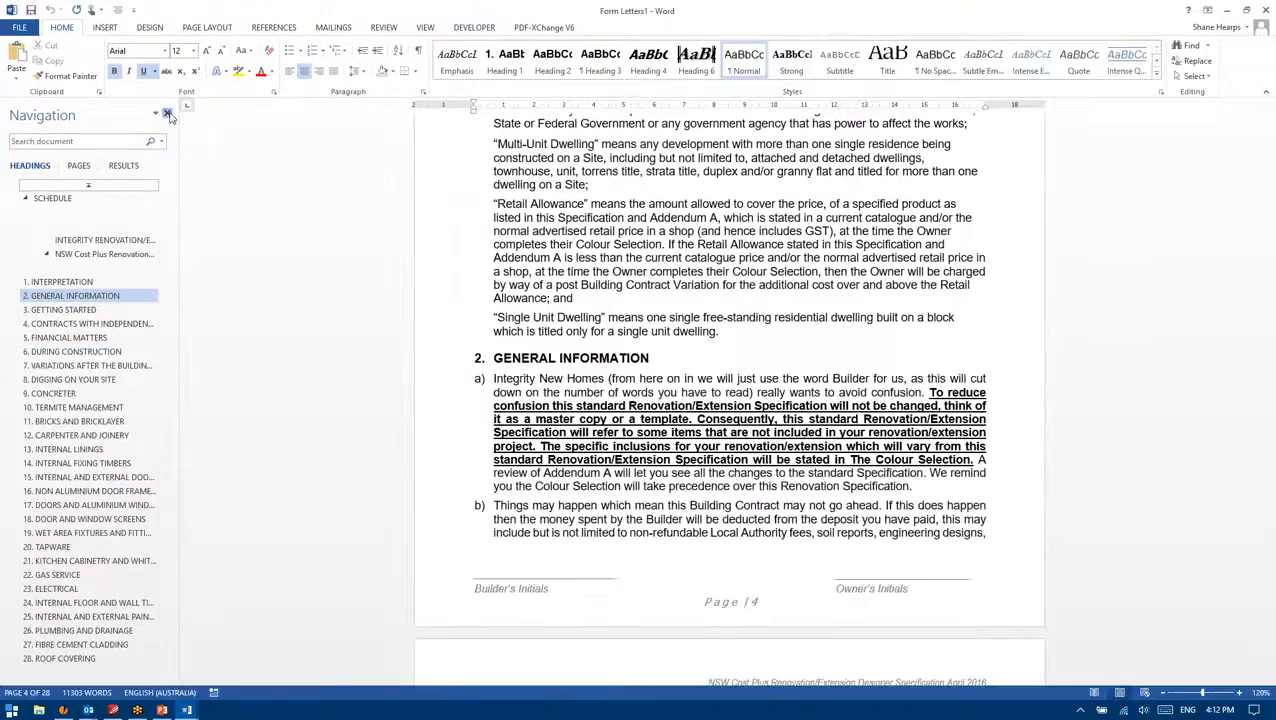
# Step: Hide the Navigation pane, scroll on to section 9 CONCRETER, then close the document
pyautogui.click(167, 113)
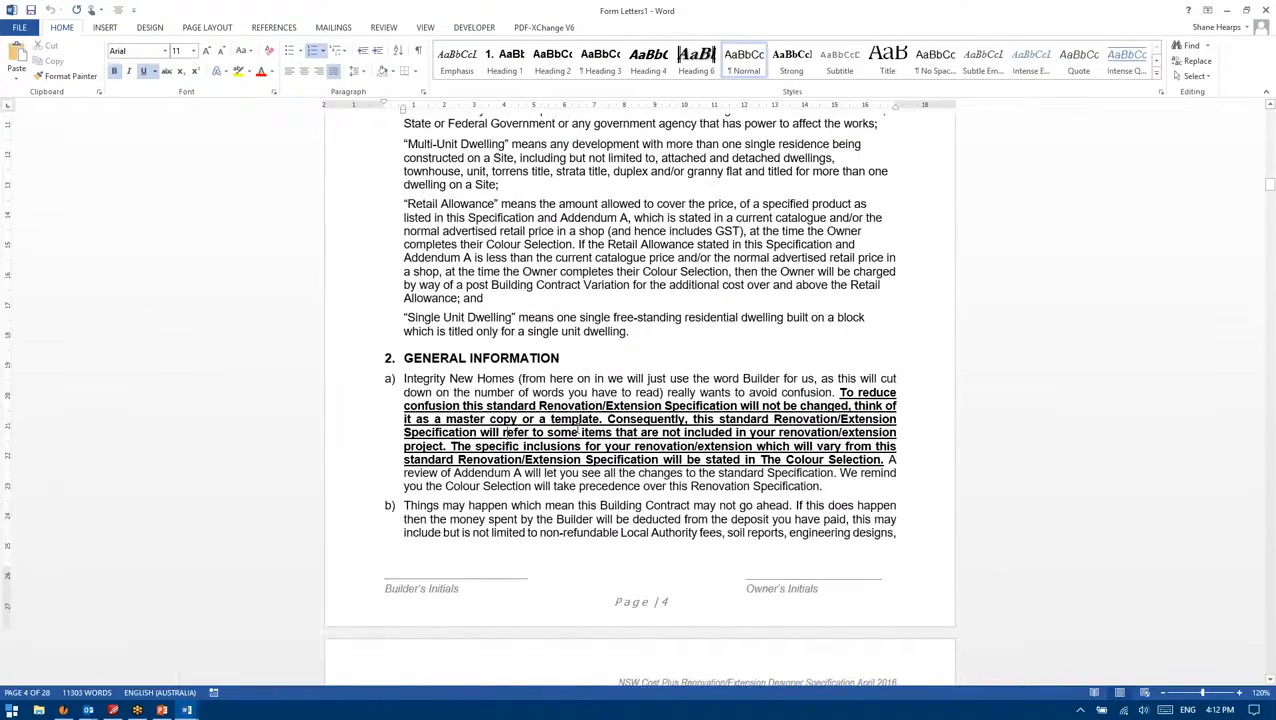
pyautogui.scroll(-5, 506, 178)
pyautogui.scroll(-20, 506, 178)
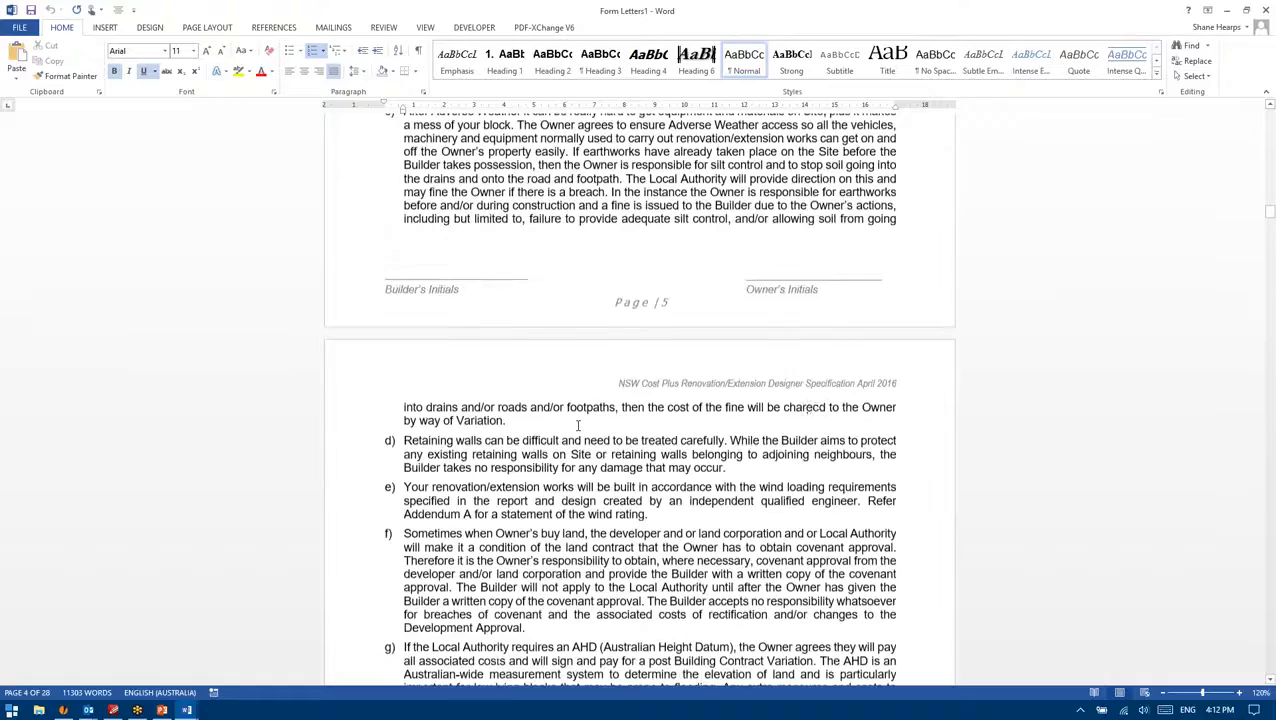
pyautogui.scroll(-17, 550, 410)
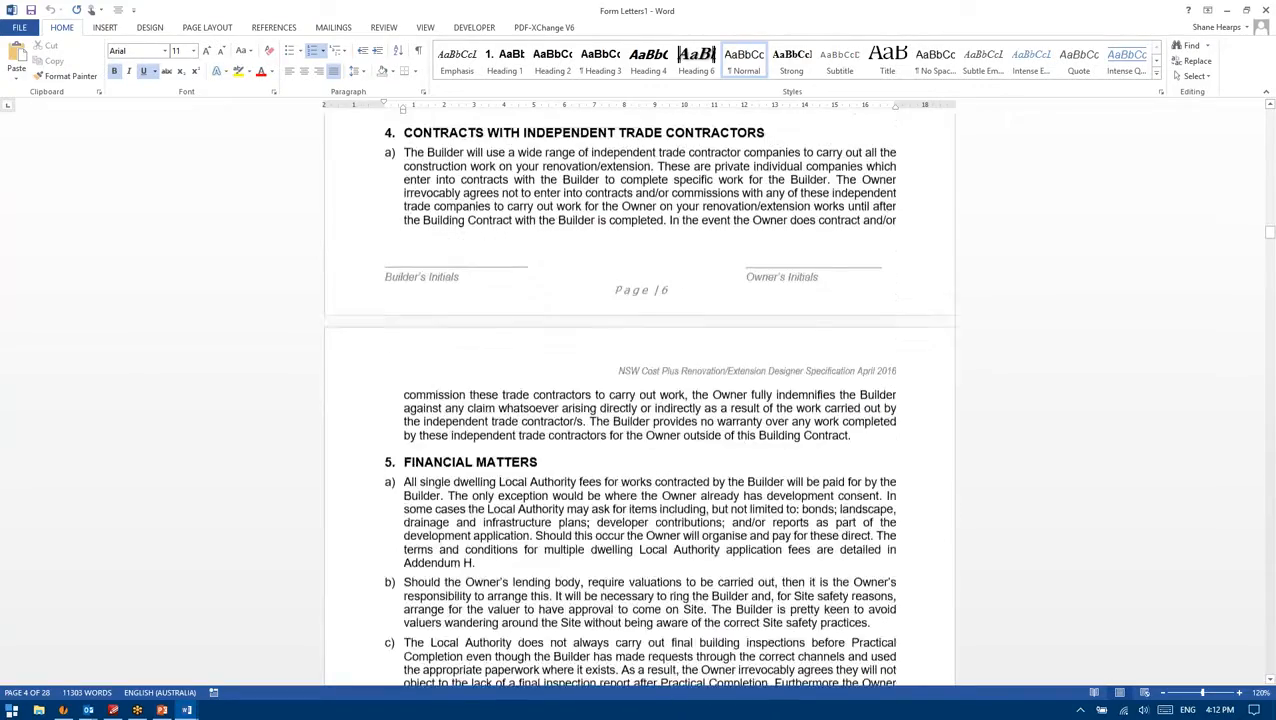
pyautogui.scroll(-20, 586, 222)
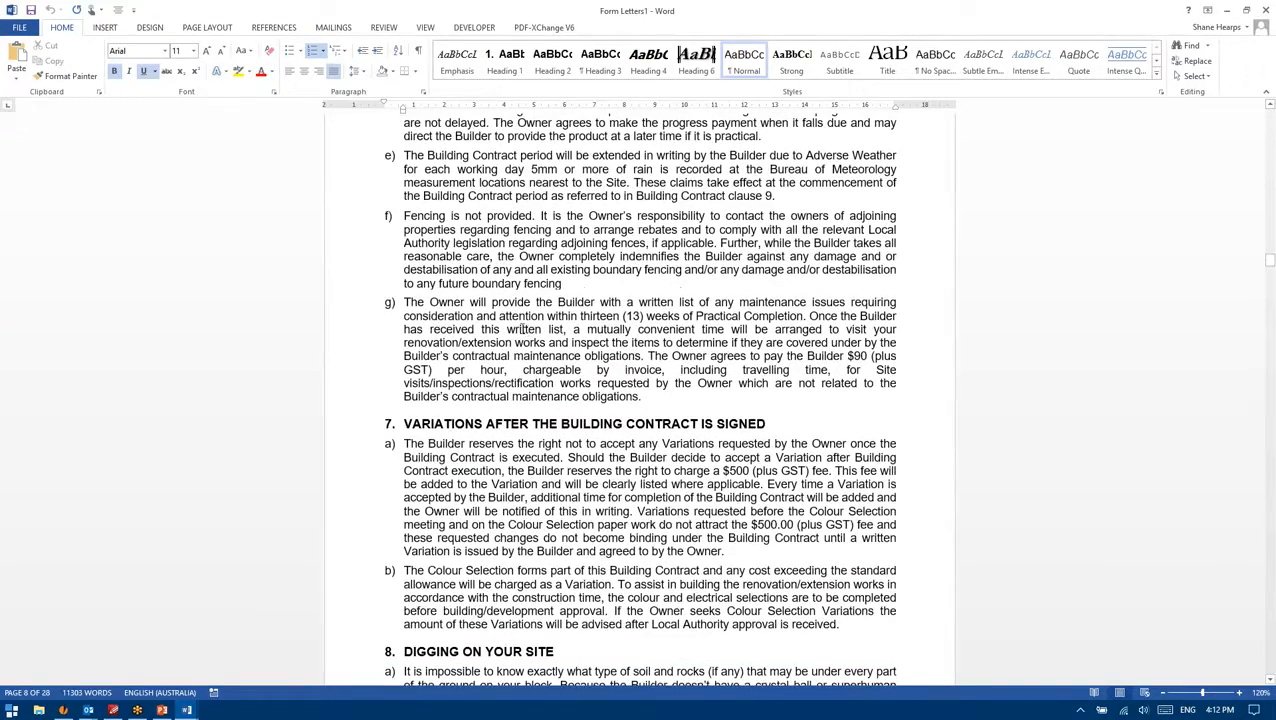
pyautogui.scroll(-10, 520, 326)
pyautogui.scroll(-8, 510, 323)
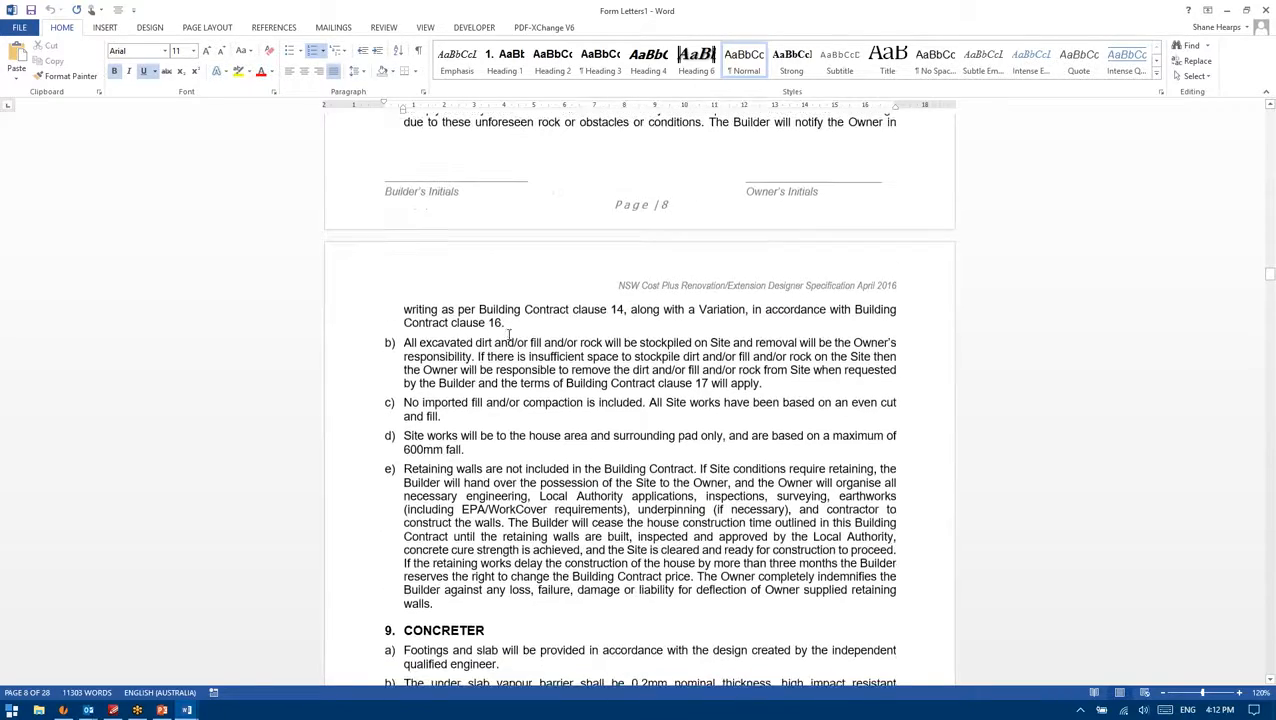
pyautogui.scroll(-5, 507, 345)
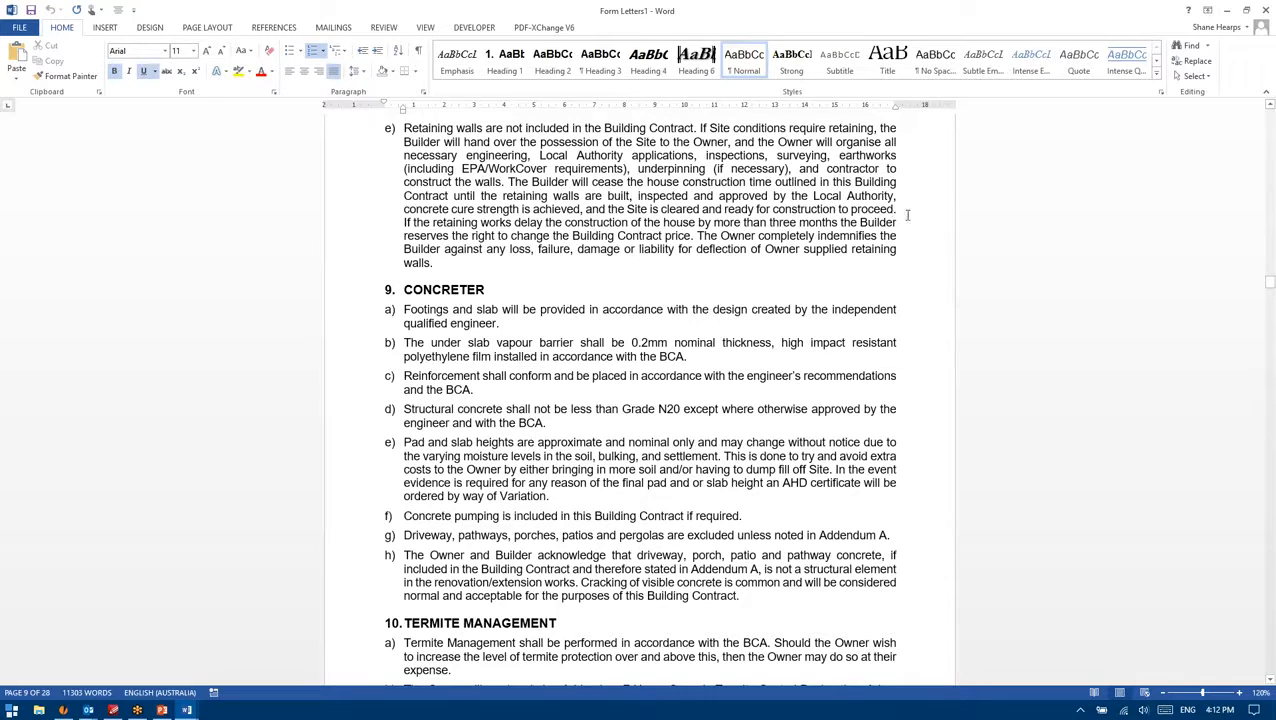
pyautogui.click(1265, 10)
# Step: Discard the renovation document unsaved, then run the Specification QLD Designer merge and open it in Word
pyautogui.click(650, 380)
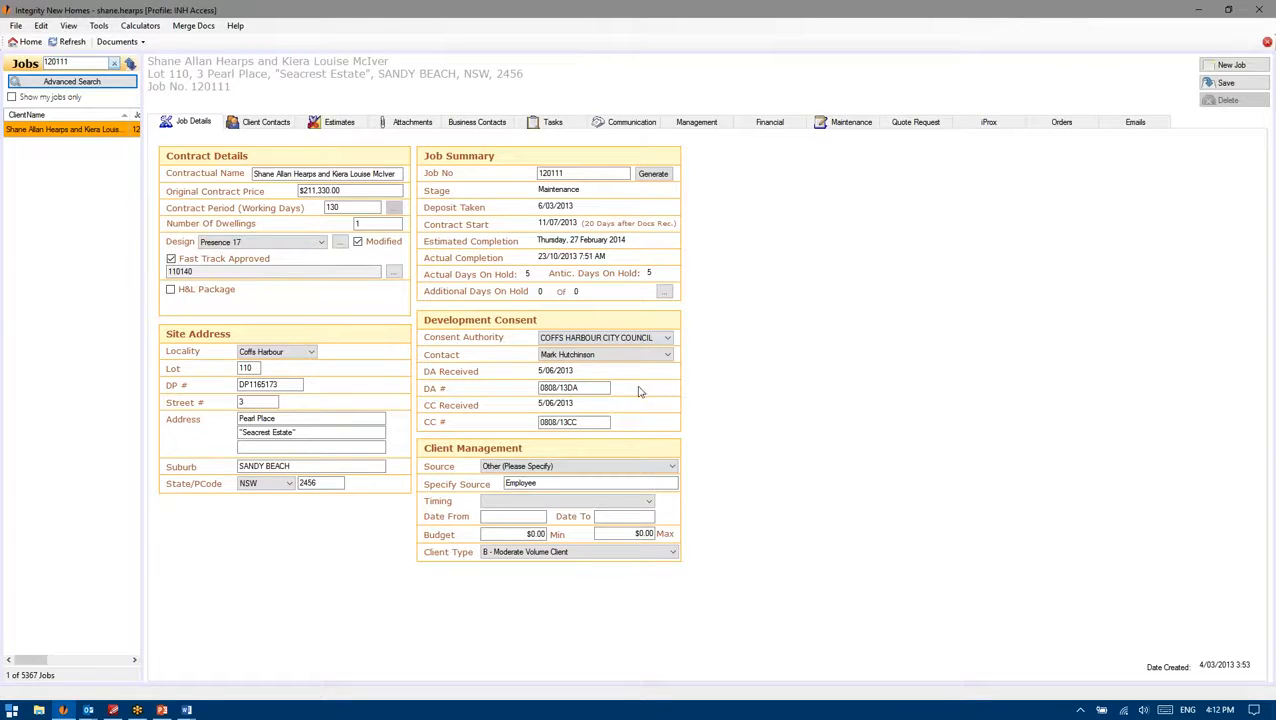
pyautogui.click(197, 26)
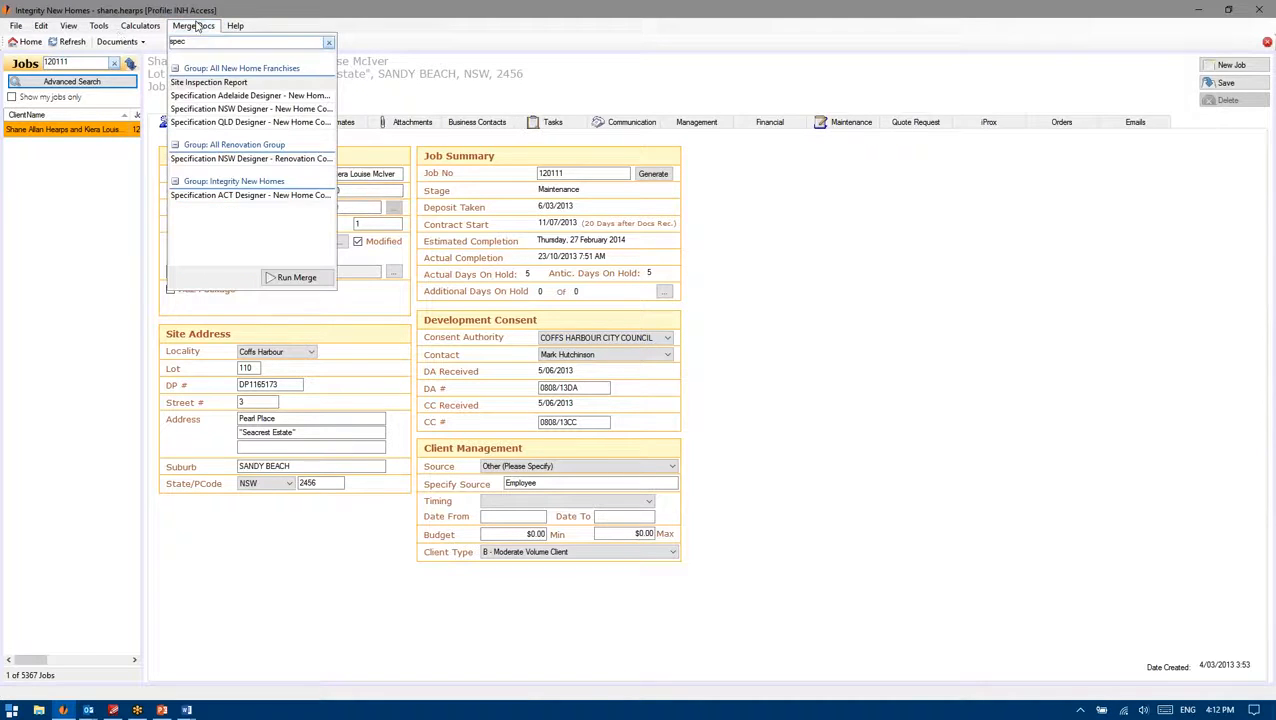
pyautogui.click(266, 122)
pyautogui.click(290, 277)
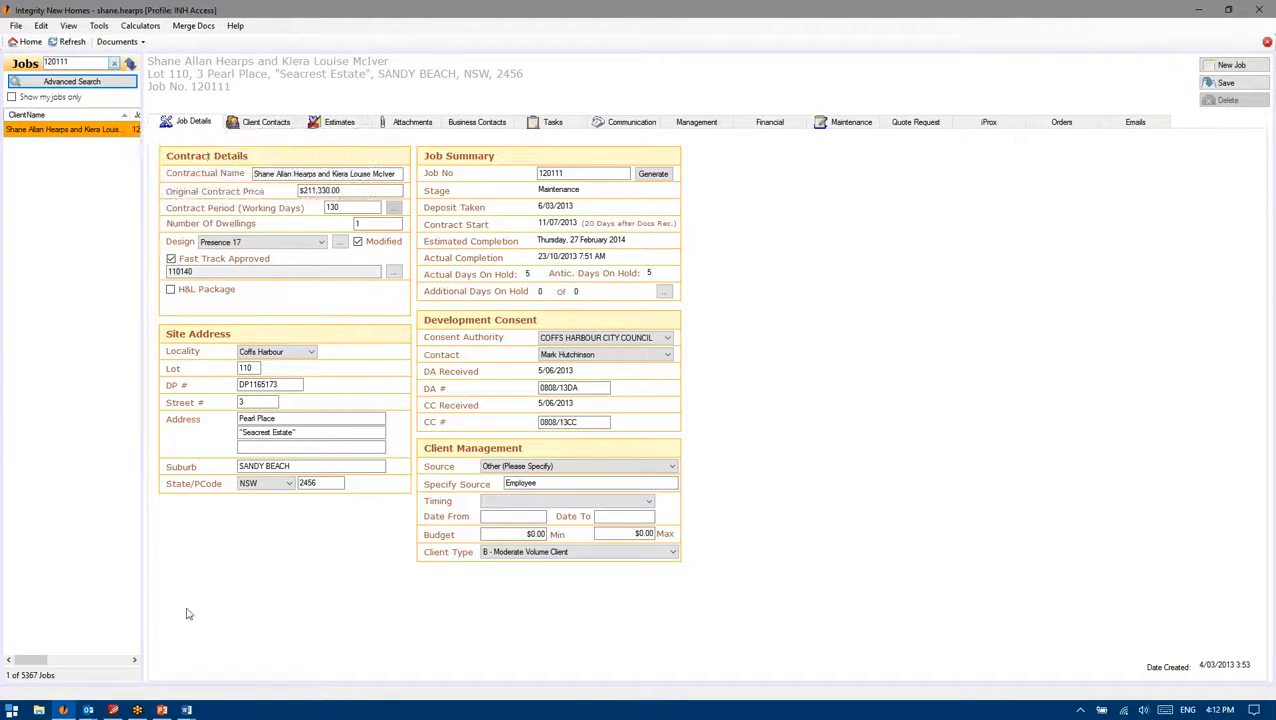
pyautogui.moveTo(186, 710)
pyautogui.click(311, 601)
# Step: Scroll to section 9 Concreter and select clause b) about the under-slab vapour barrier
pyautogui.scroll(-15, 649, 439)
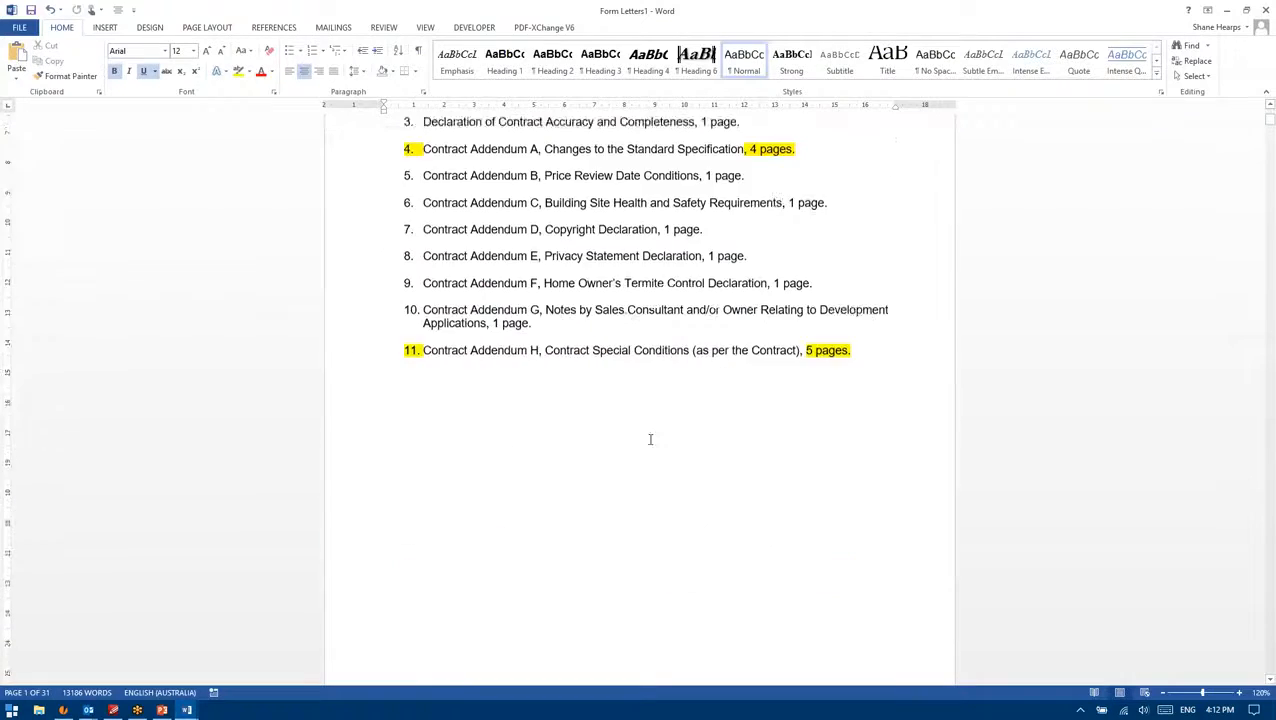
pyautogui.scroll(-20, 692, 470)
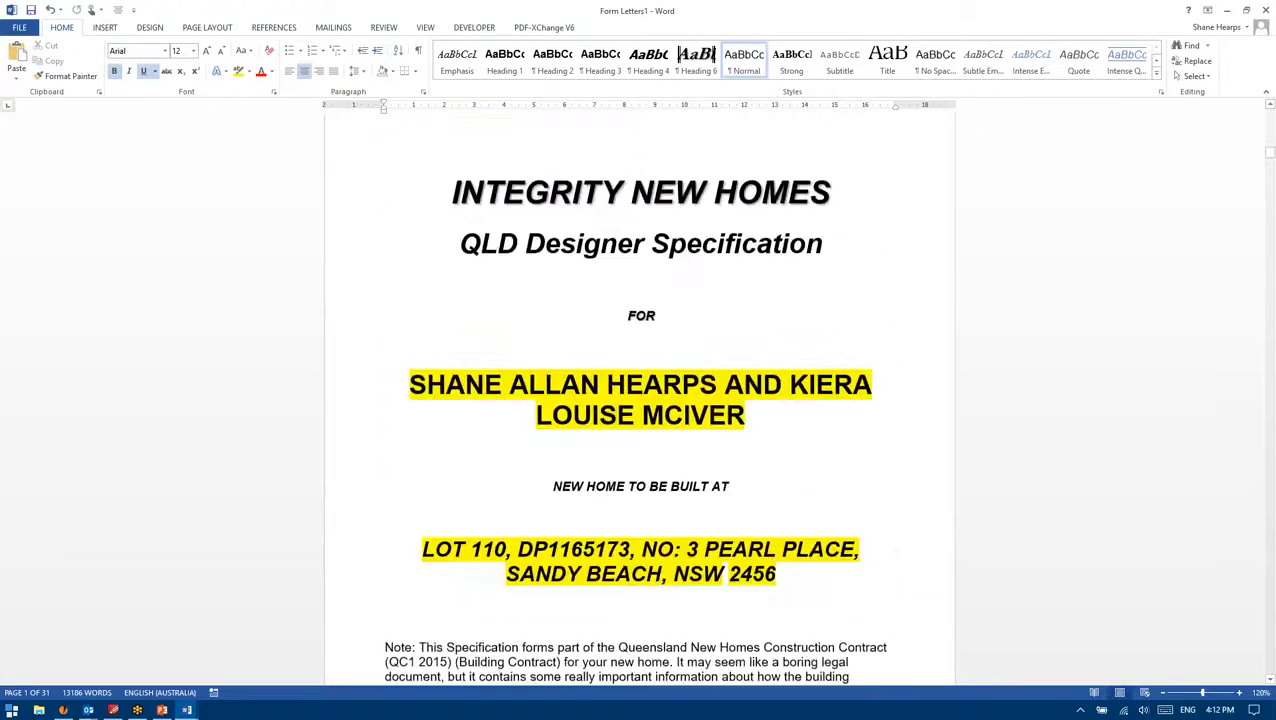
pyautogui.scroll(-20, 664, 494)
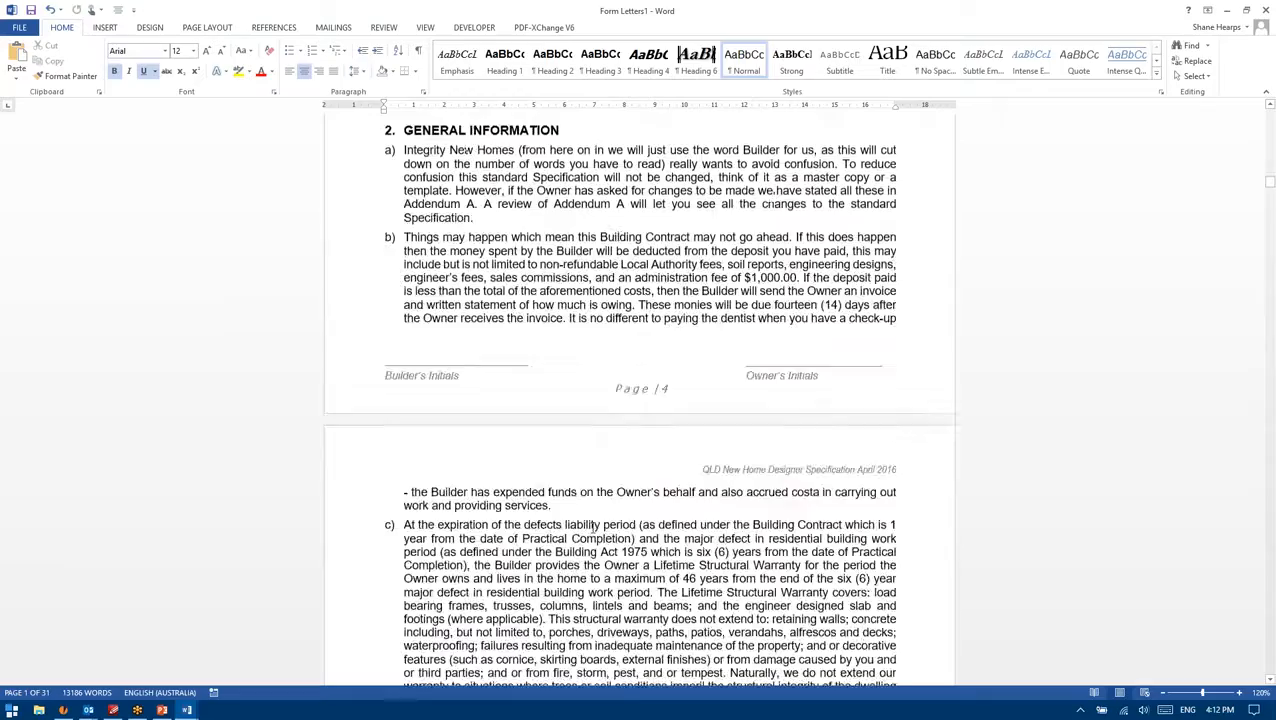
pyautogui.scroll(-20, 540, 470)
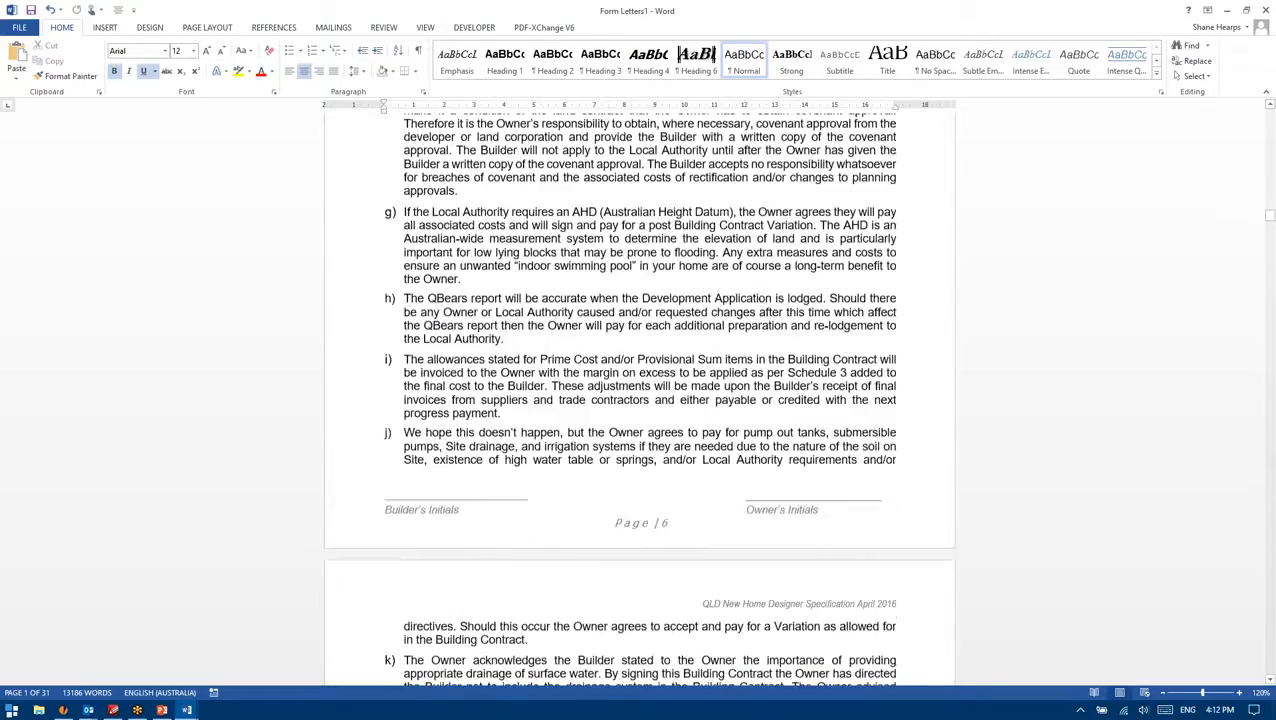
pyautogui.scroll(-20, 565, 381)
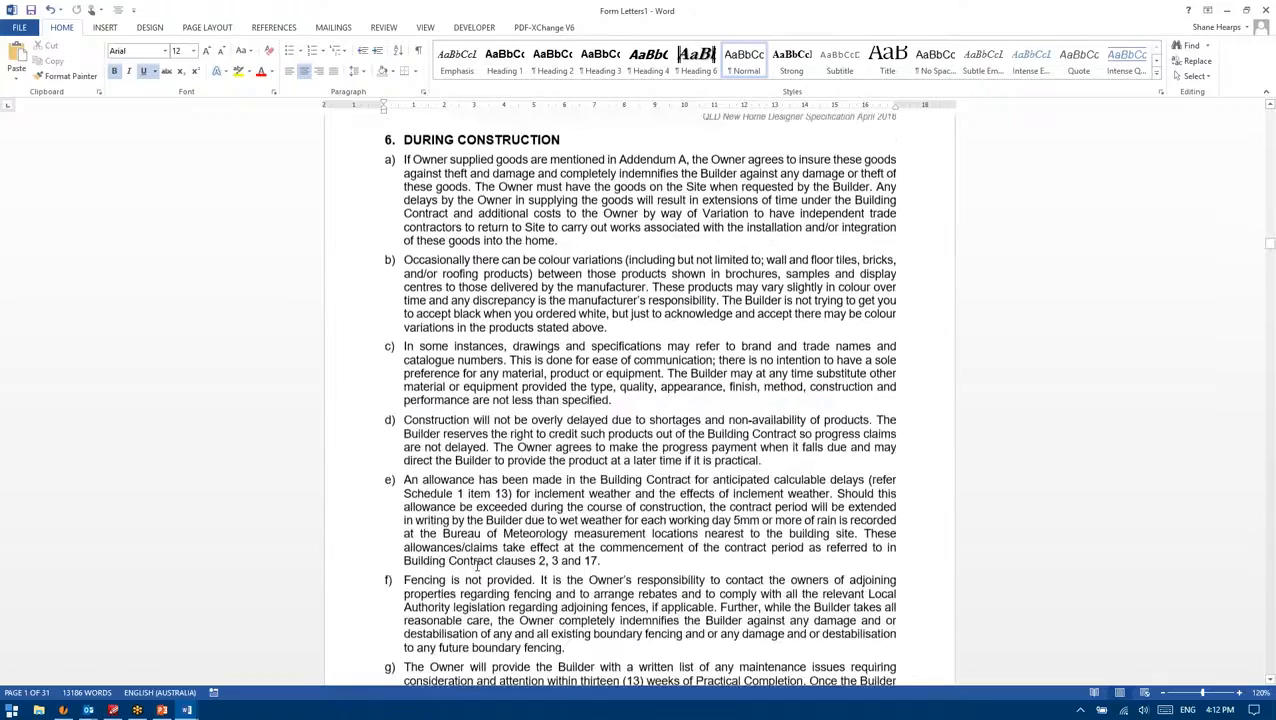
pyautogui.scroll(-14, 467, 572)
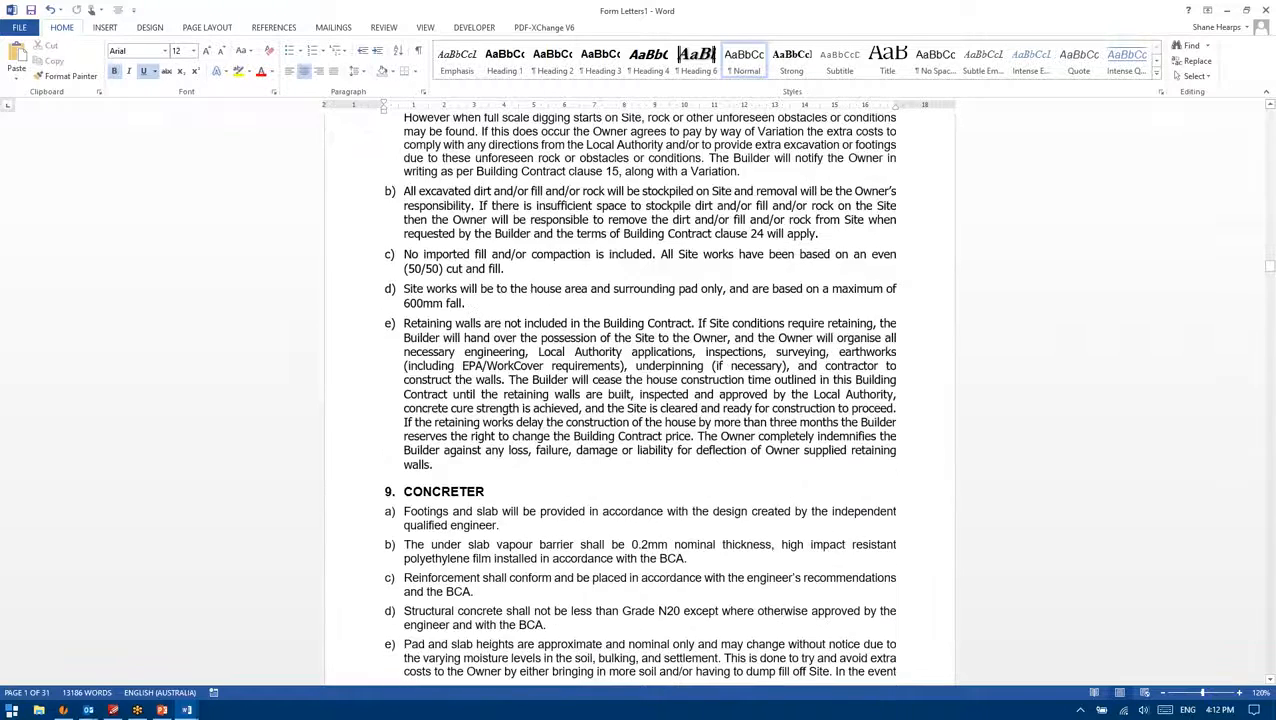
pyautogui.moveTo(715, 289); pyautogui.dragTo(404, 281)
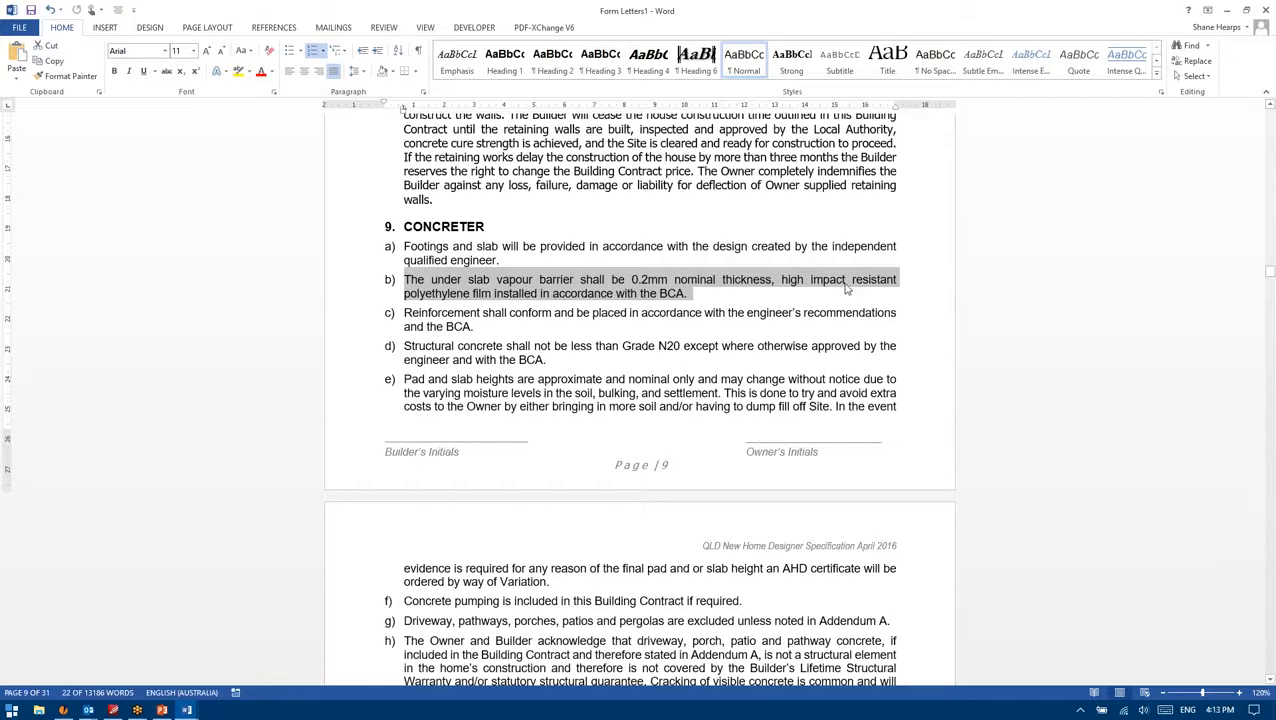
# Step: Repeatedly select and deselect vapour barrier clause b), then close Letters1 to reach the save prompt
pyautogui.click(705, 293)
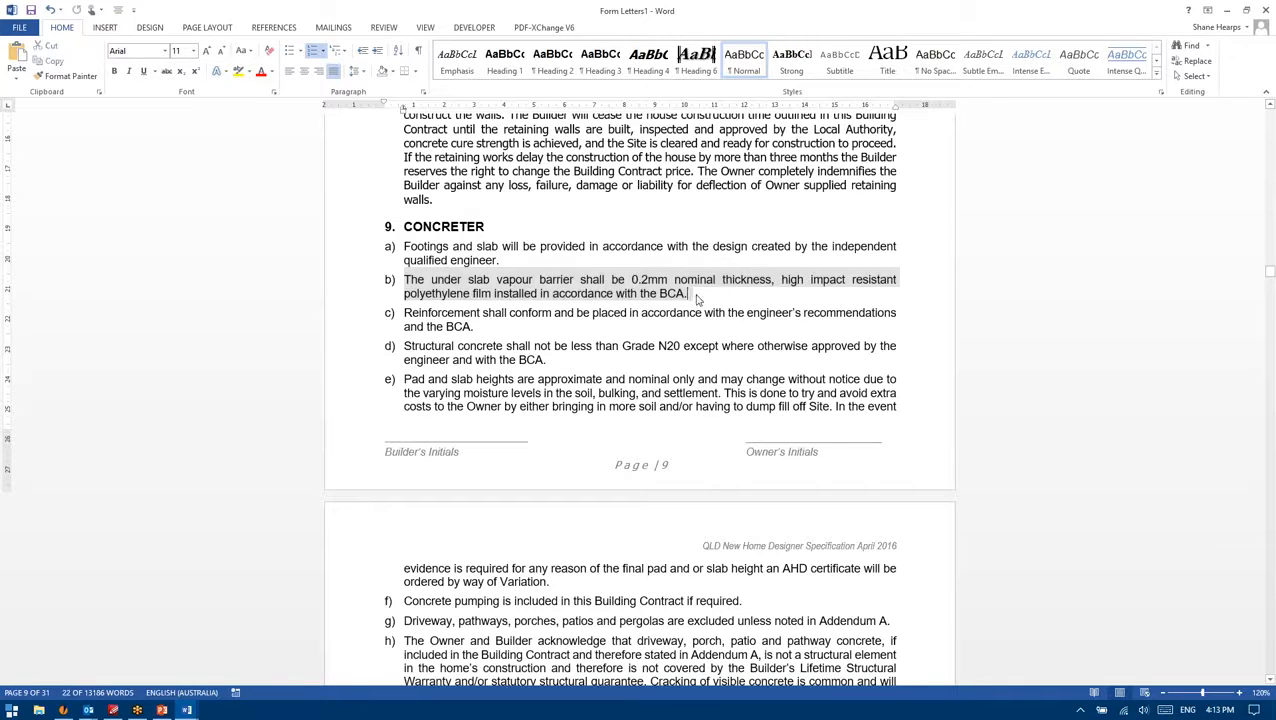
pyautogui.moveTo(705, 293); pyautogui.dragTo(403, 281)
pyautogui.click(606, 281)
pyautogui.moveTo(708, 308); pyautogui.dragTo(404, 281)
pyautogui.click(405, 281)
pyautogui.moveTo(688, 293); pyautogui.dragTo(404, 281)
pyautogui.click(418, 280)
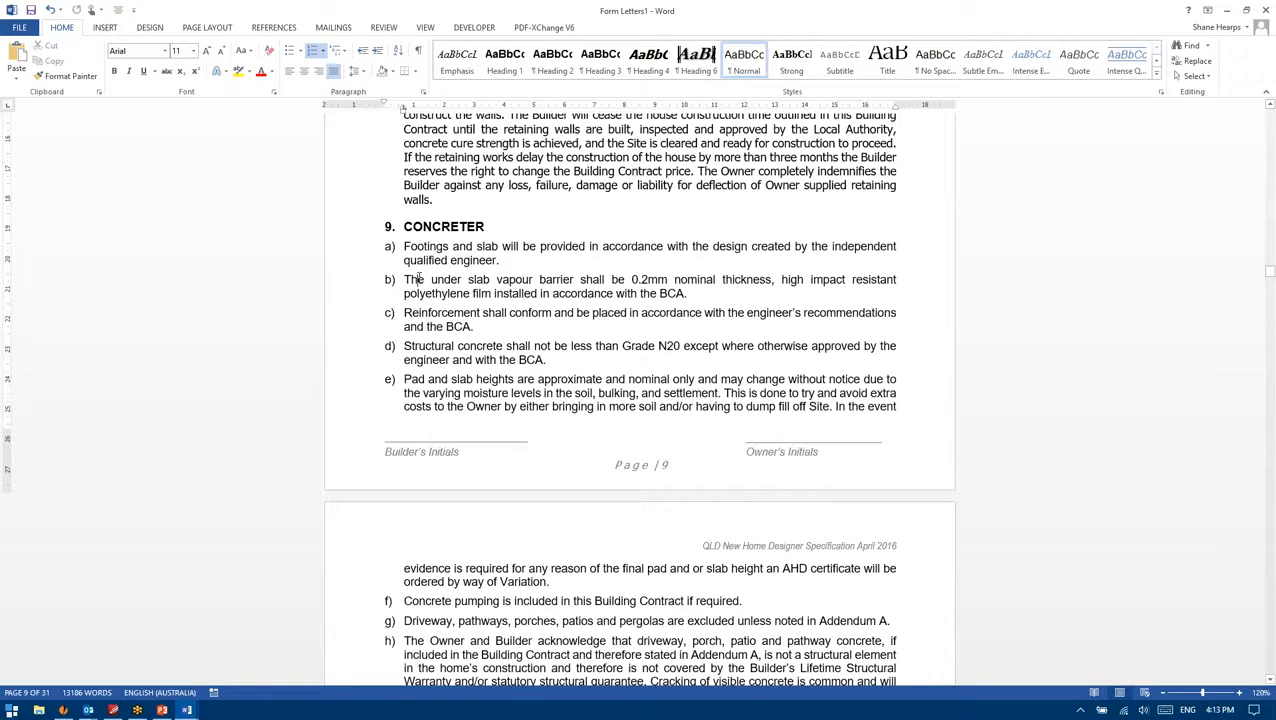
pyautogui.moveTo(690, 295); pyautogui.dragTo(418, 281)
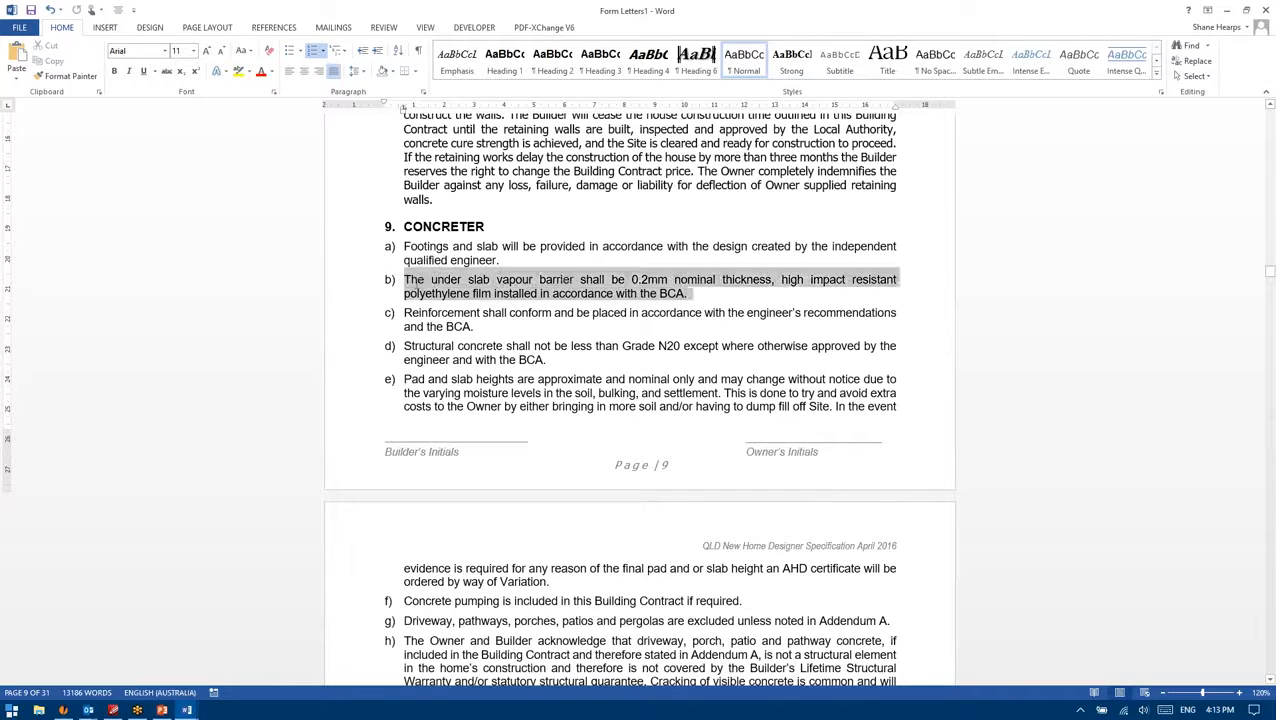
pyautogui.click(418, 281)
pyautogui.moveTo(680, 293); pyautogui.dragTo(404, 281)
pyautogui.click(549, 285)
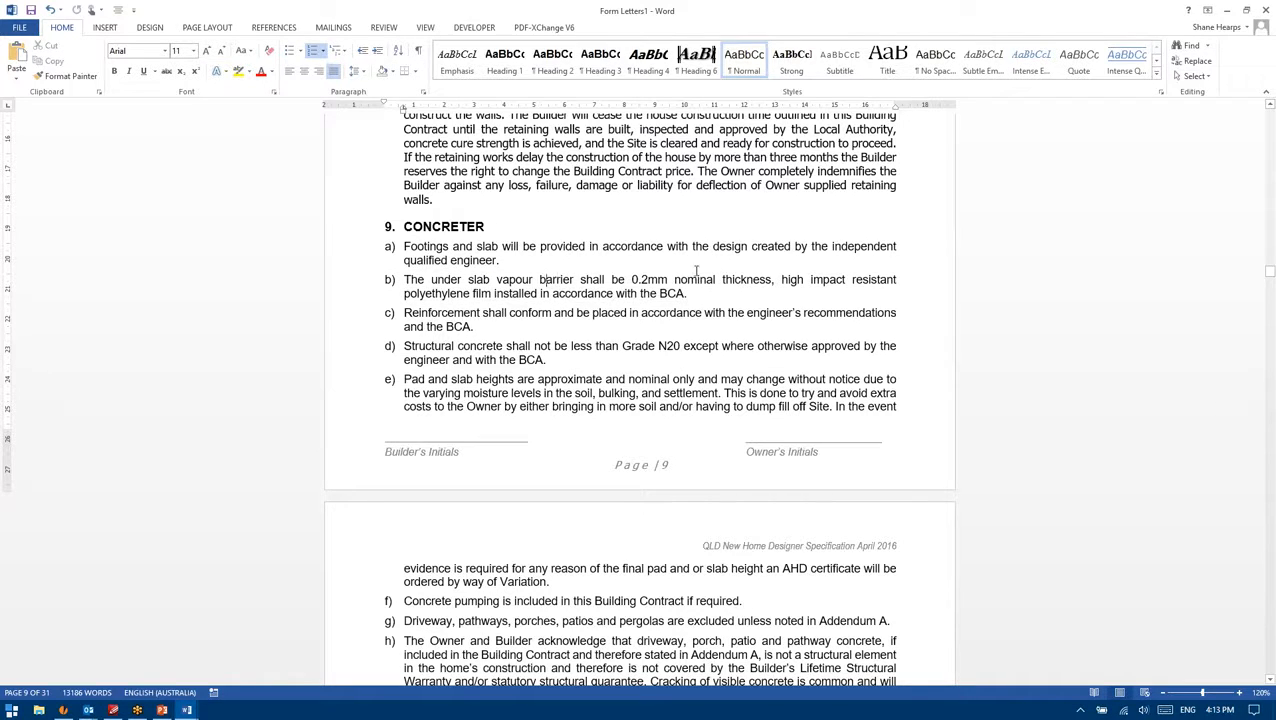
pyautogui.moveTo(705, 296); pyautogui.dragTo(412, 280)
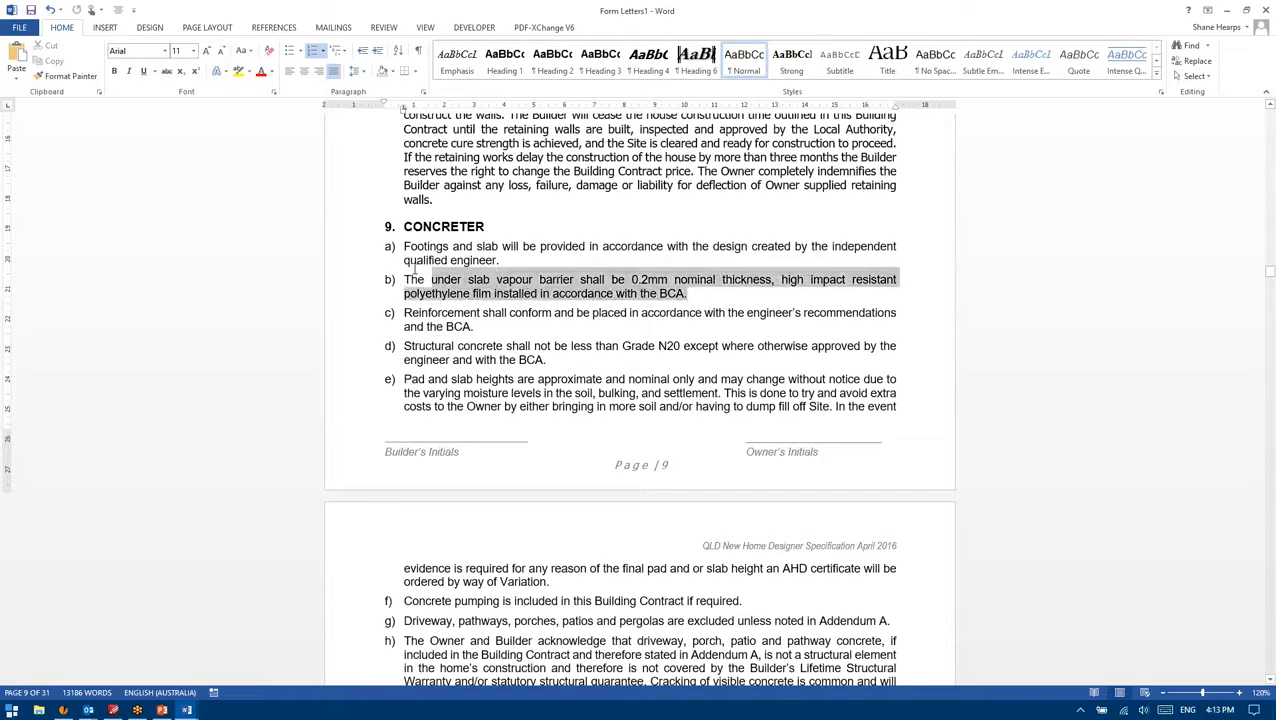
pyautogui.press('Left')
pyautogui.moveTo(700, 295); pyautogui.dragTo(406, 280)
pyautogui.click(425, 280)
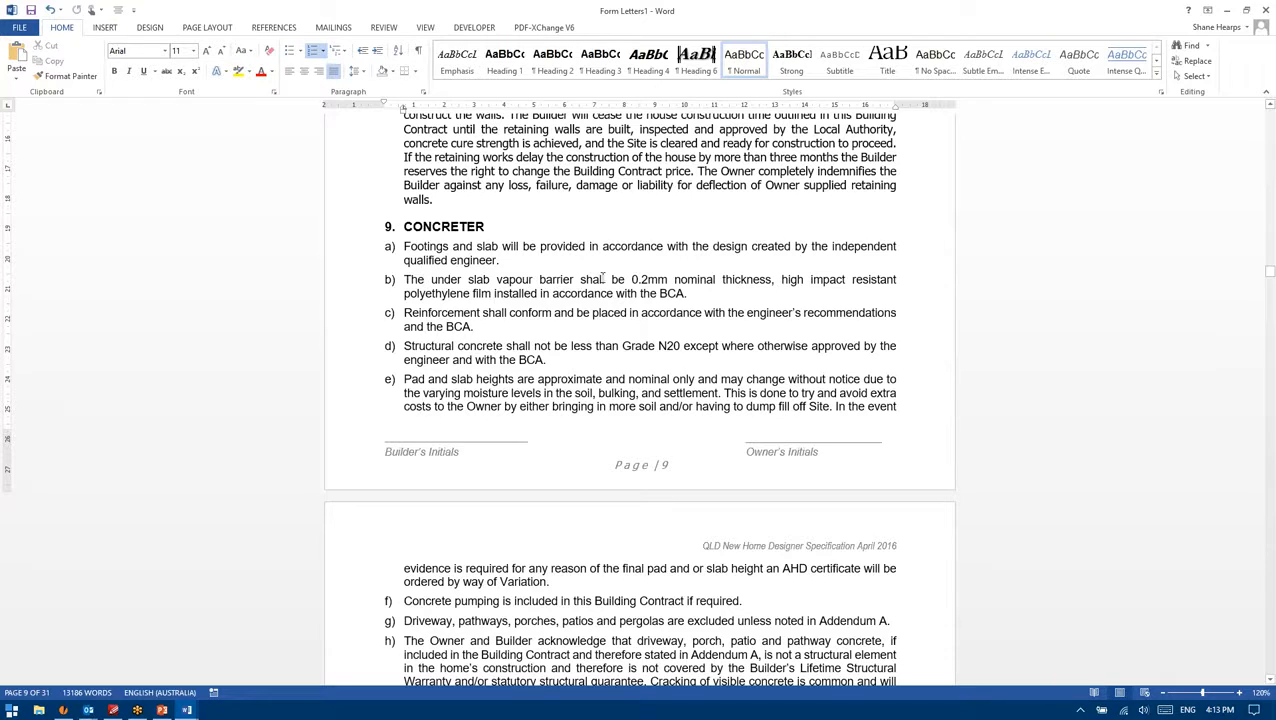
pyautogui.click(1265, 10)
# Step: Close Letters1 without saving and save the job 120111 record
pyautogui.click(637, 383)
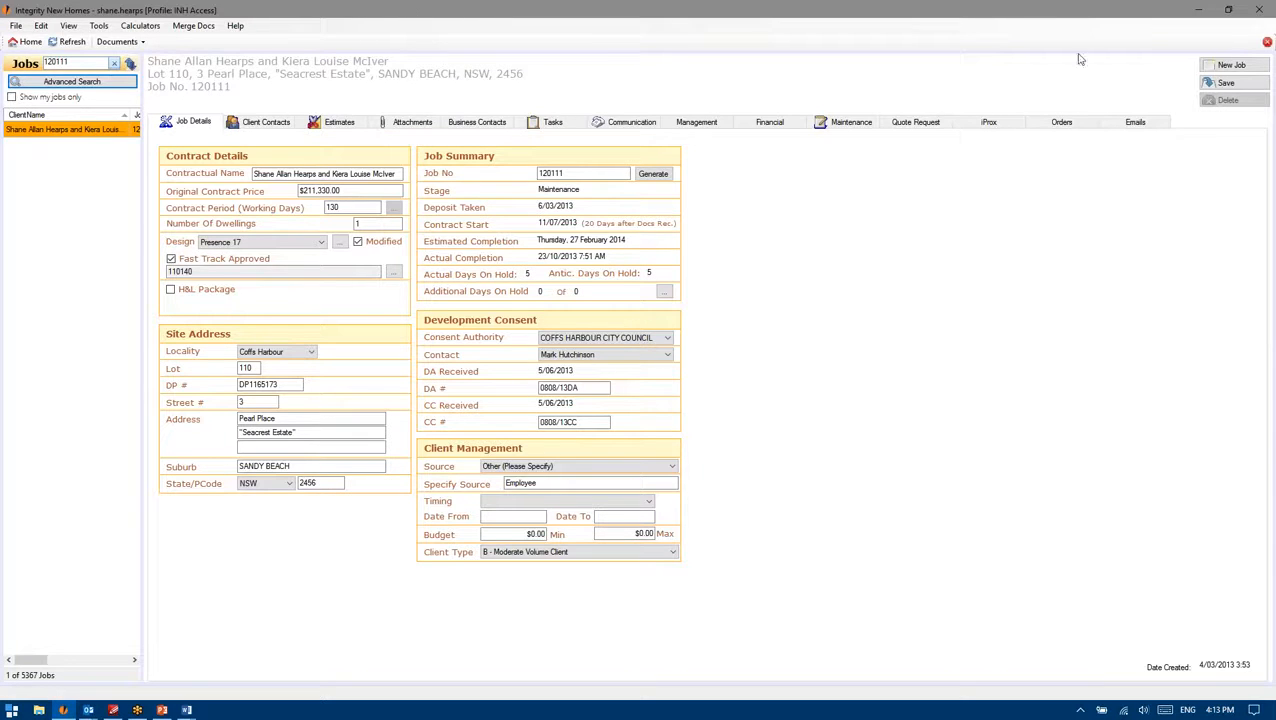
pyautogui.click(1256, 85)
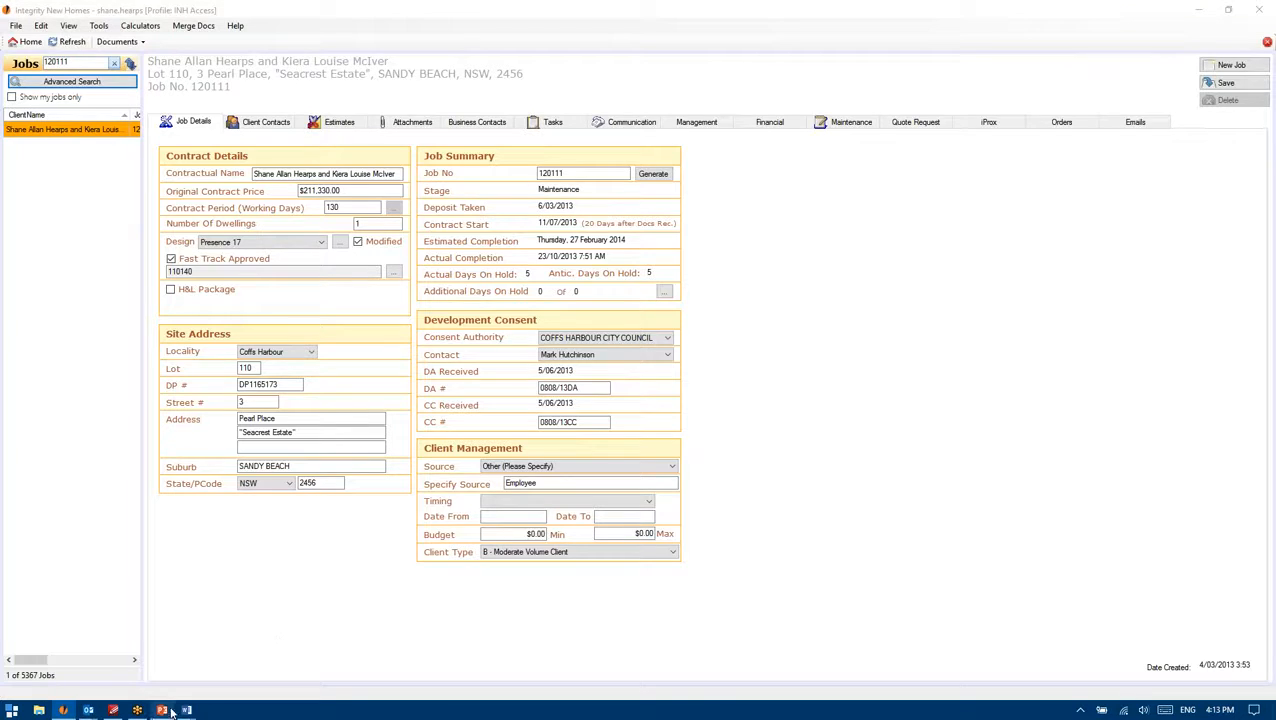
pyautogui.click(134, 711)
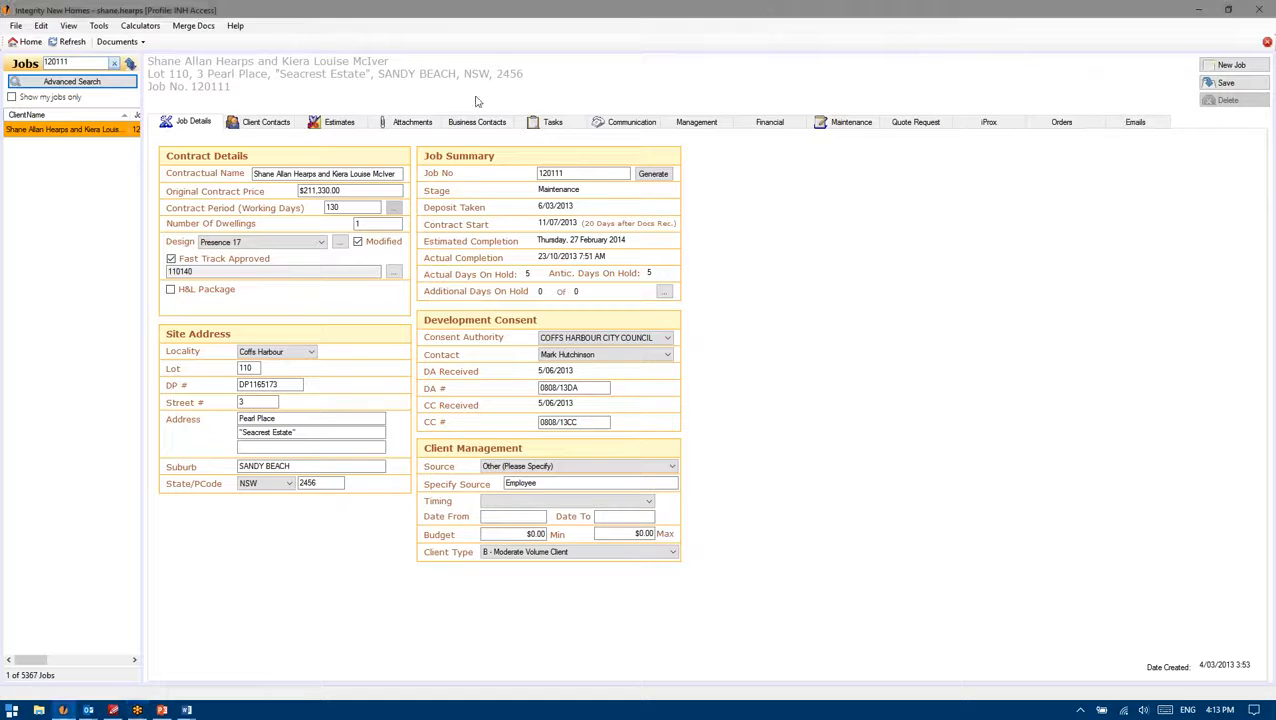
# Step: View the job's task list, return to the iGyro Home dashboard, and bring Form Letters1 forward
pyautogui.click(531, 121)
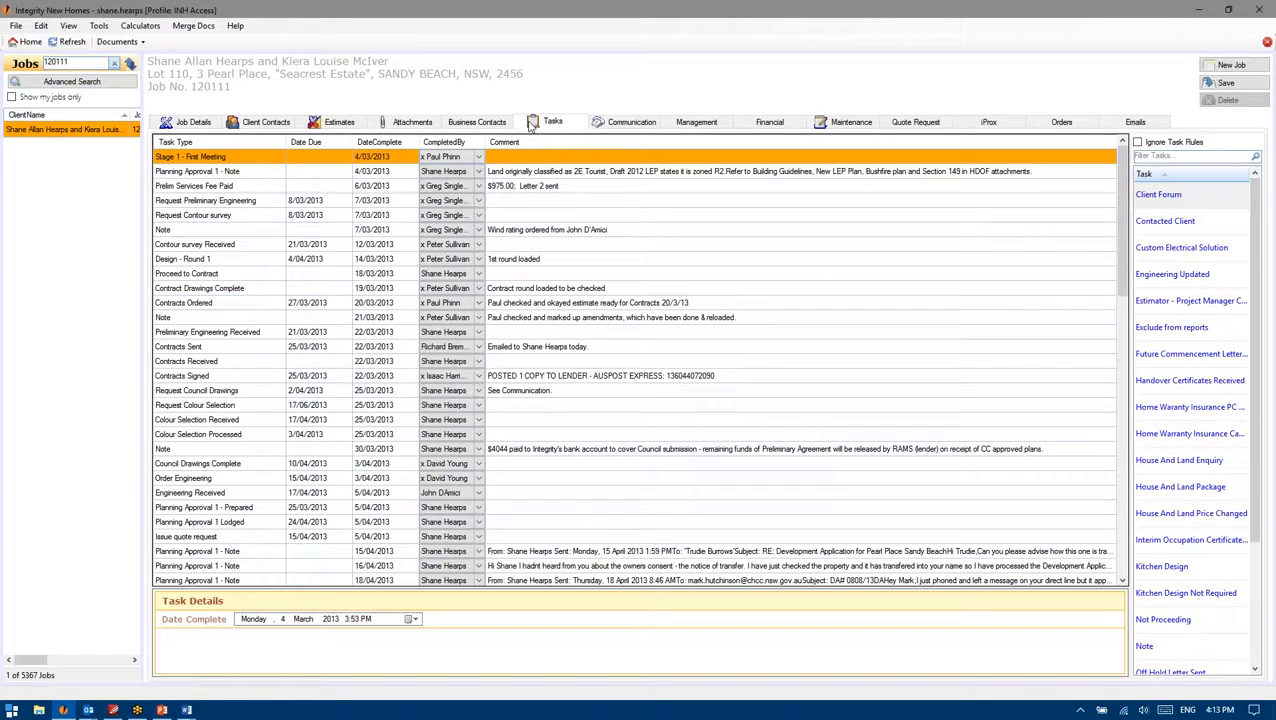
pyautogui.click(29, 44)
pyautogui.moveTo(186, 709)
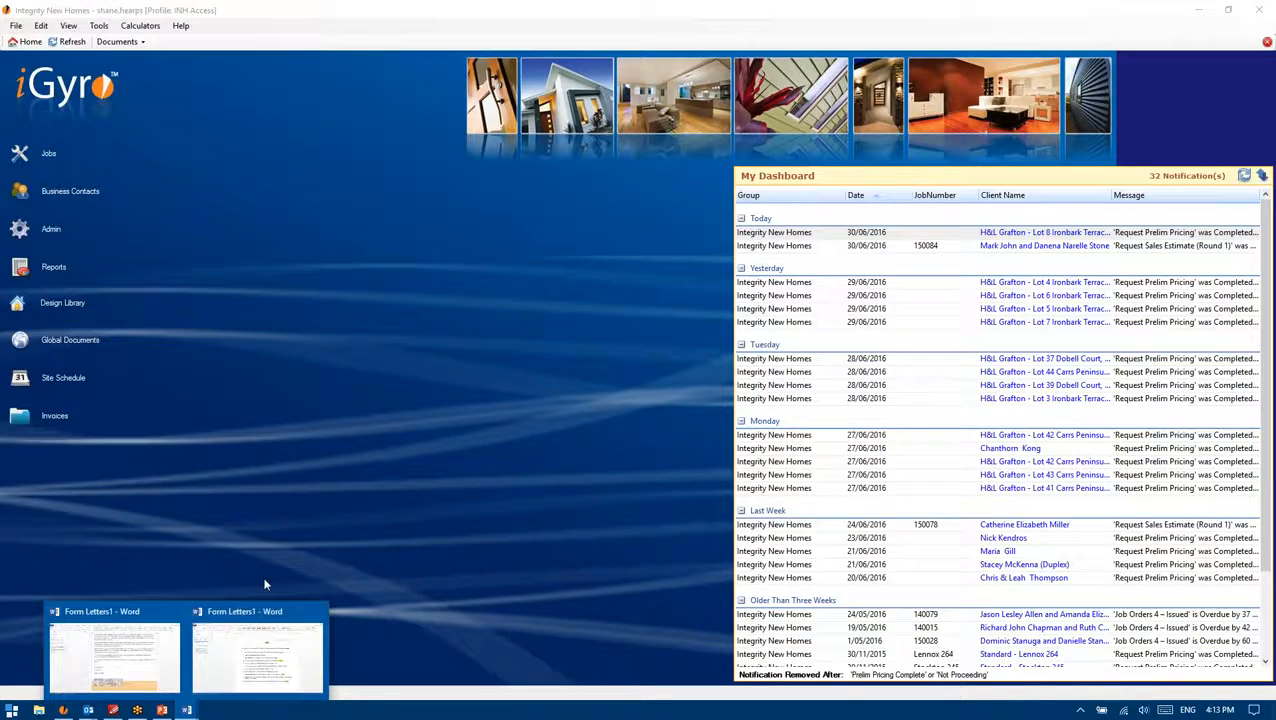
pyautogui.click(256, 650)
# Step: Close the Letters1 document without saving its changes
pyautogui.scroll(-8, 546, 407)
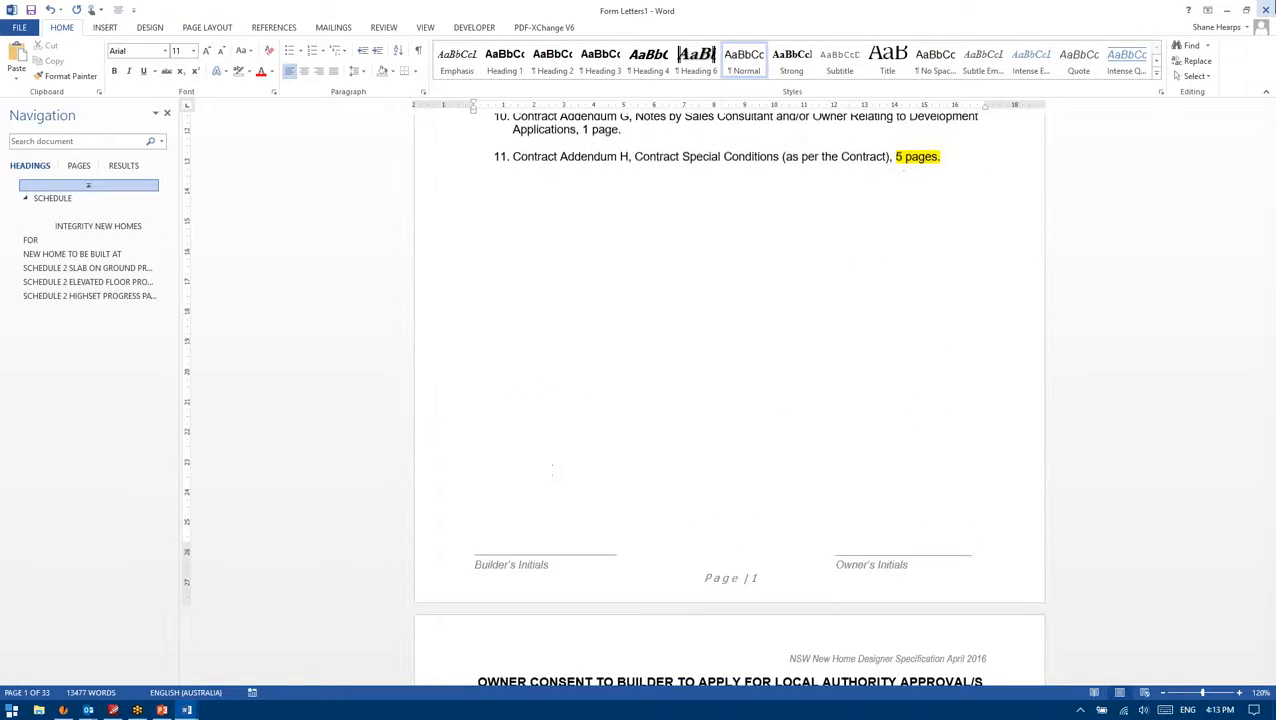
pyautogui.hotkey('alt', 'F4')
pyautogui.click(630, 385)
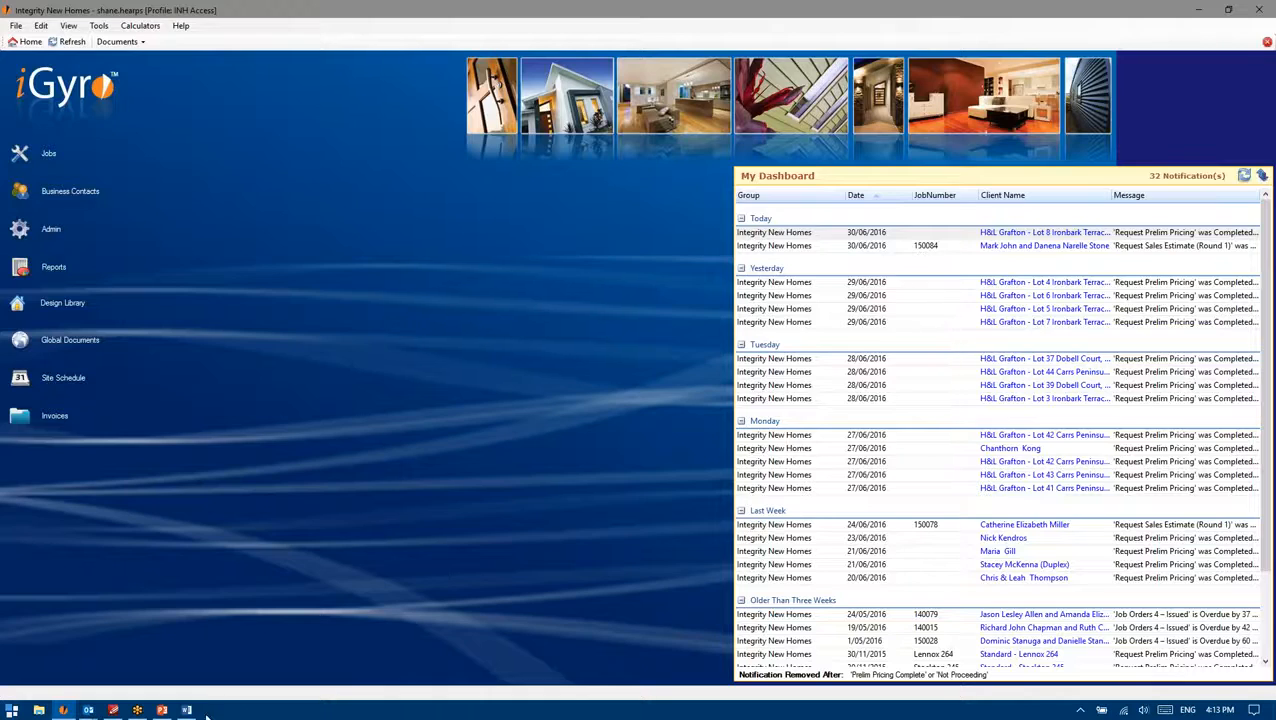
# Step: Scroll through Form Letters1's cover page and Preliminary Estimate letter dated 30/06/2016
pyautogui.scroll(15, 643, 419)
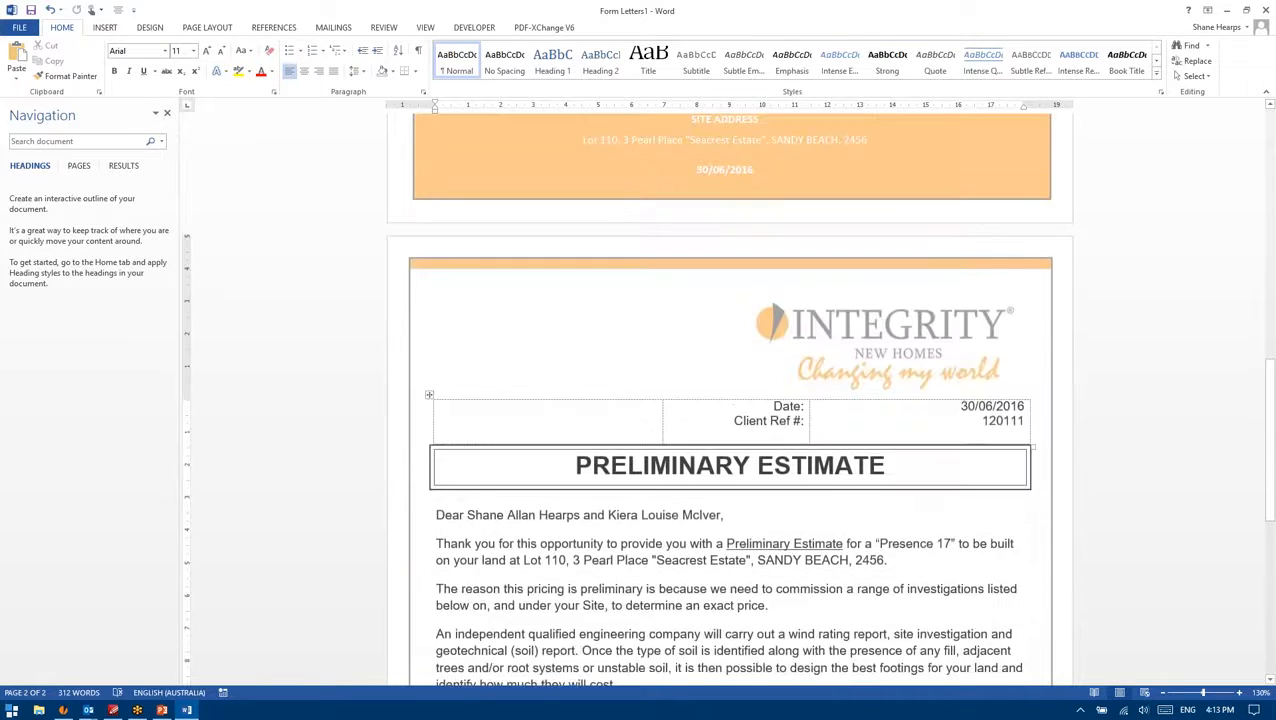
pyautogui.scroll(11, 619, 413)
pyautogui.scroll(-18, 619, 413)
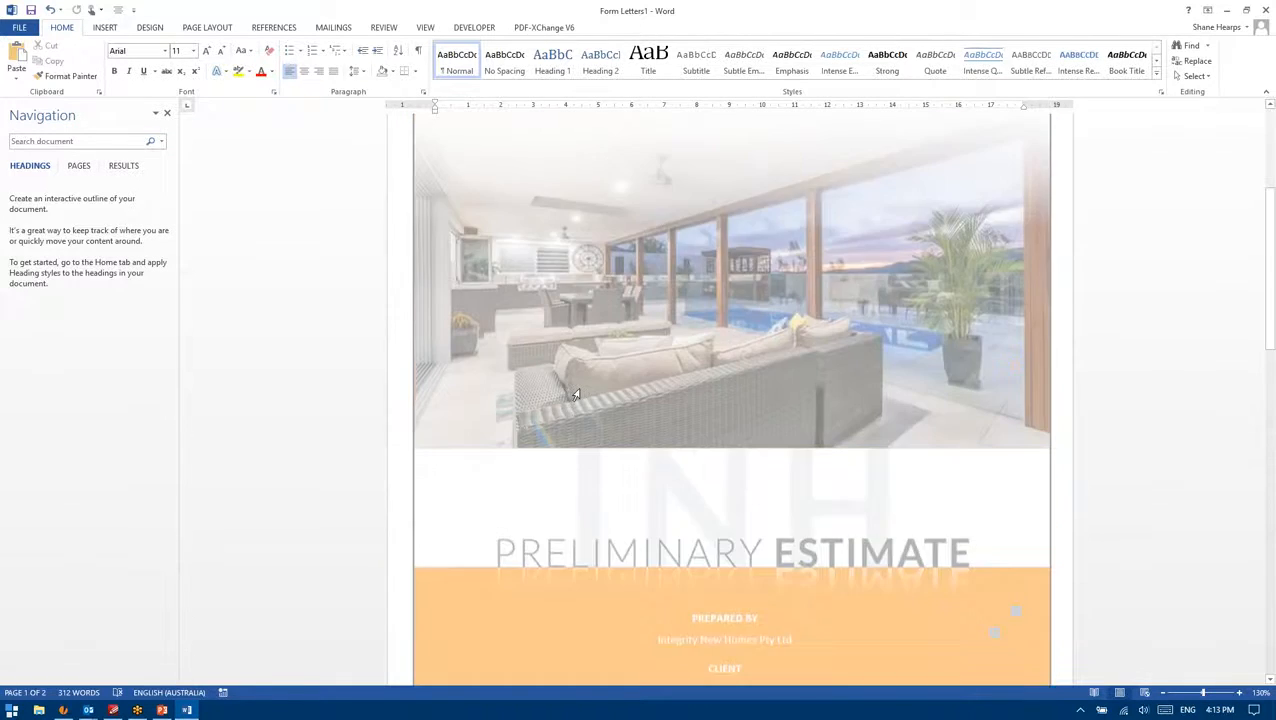
pyautogui.scroll(-10, 628, 453)
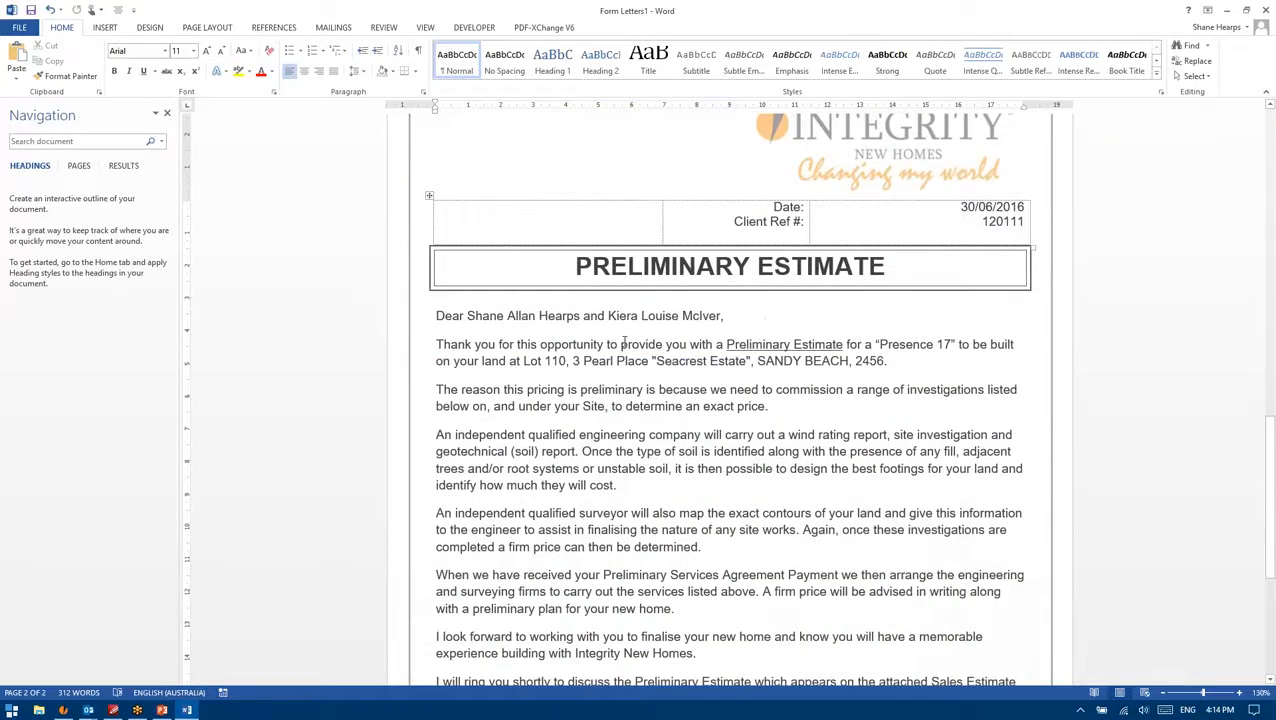
pyautogui.scroll(15, 628, 453)
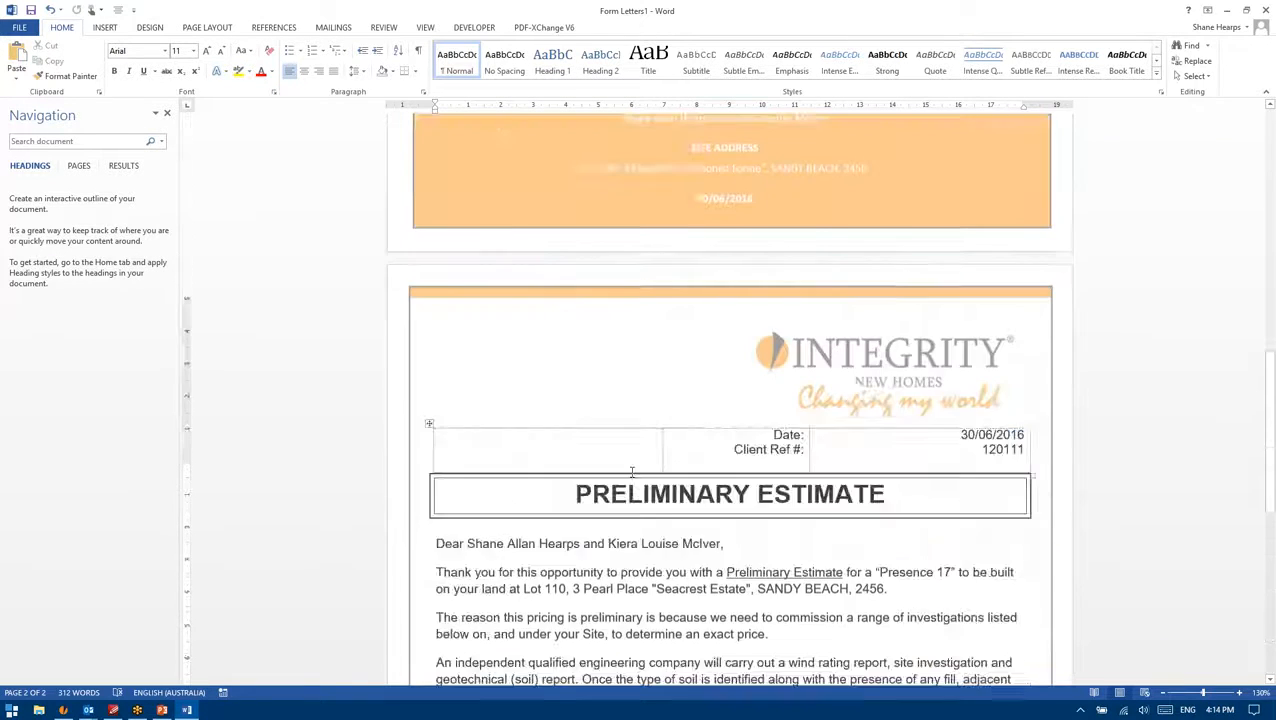
pyautogui.scroll(6, 726, 421)
pyautogui.scroll(-7, 726, 421)
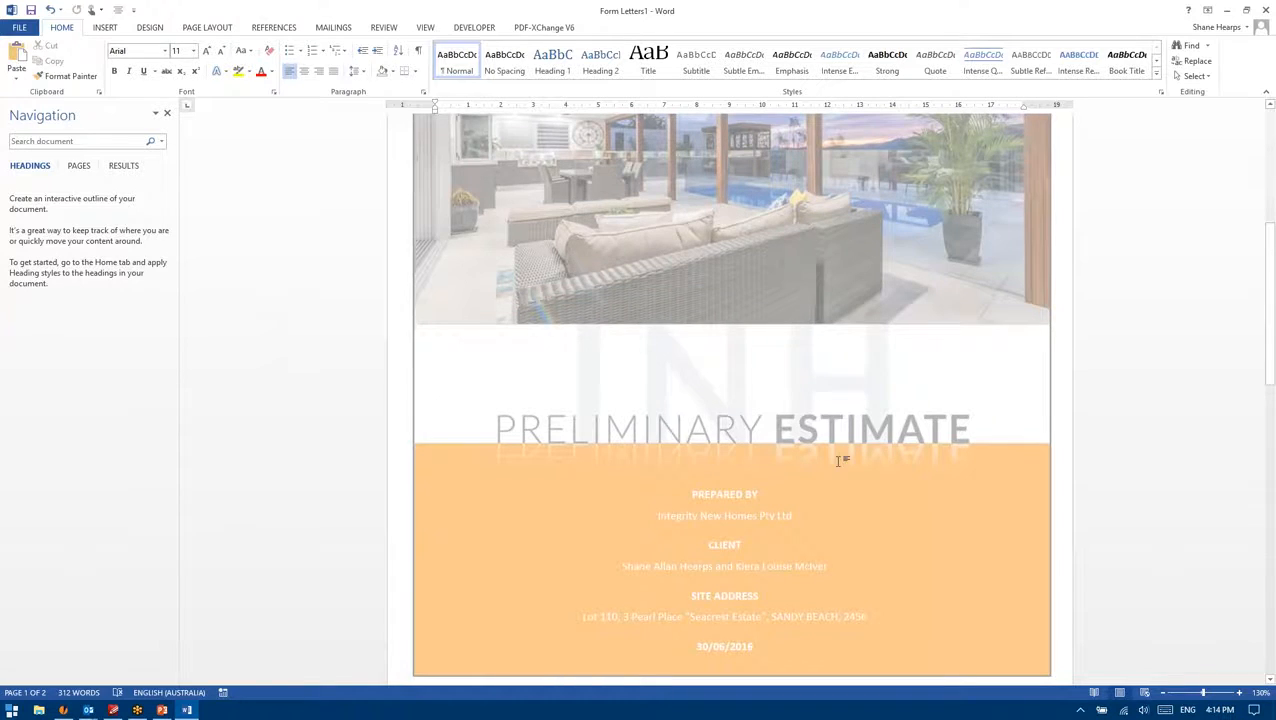
pyautogui.scroll(-12, 840, 460)
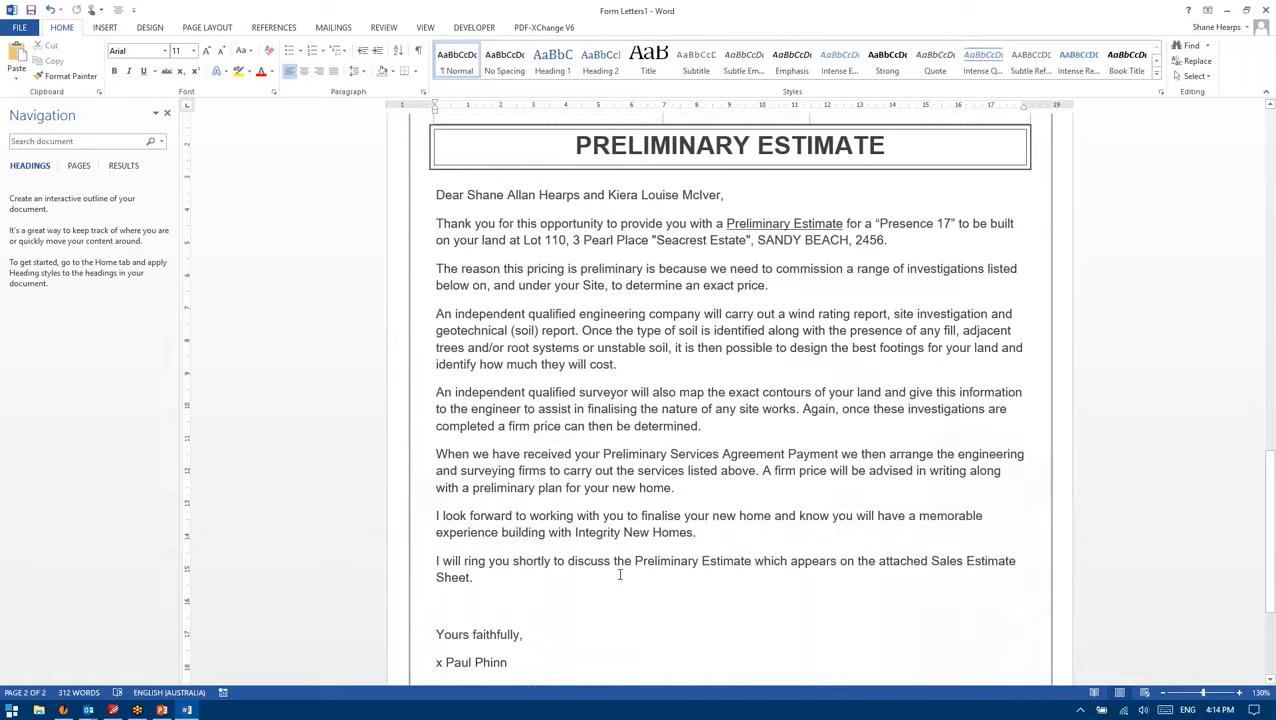
# Step: Select and deselect the estimate letter's closing paragraphs, then re-scroll the letter
pyautogui.moveTo(515, 579); pyautogui.dragTo(487, 427)
pyautogui.click(488, 427)
pyautogui.scroll(-5, 437, 510)
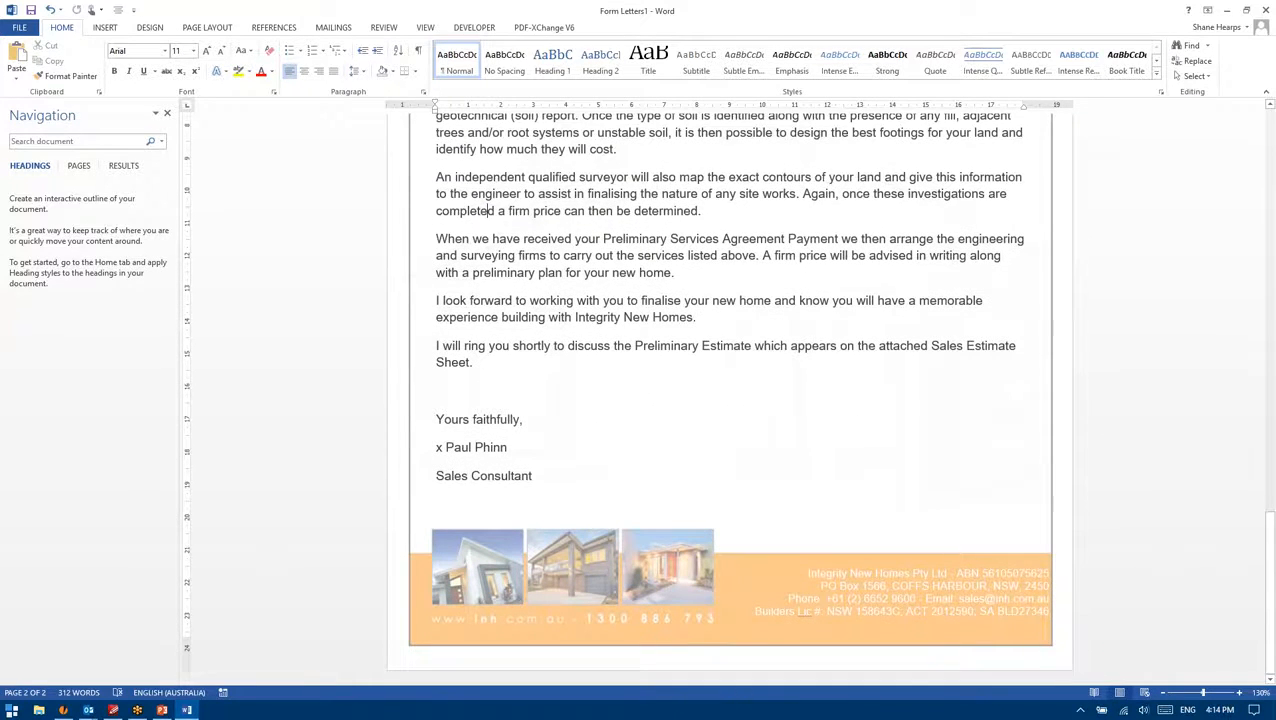
pyautogui.scroll(15, 437, 510)
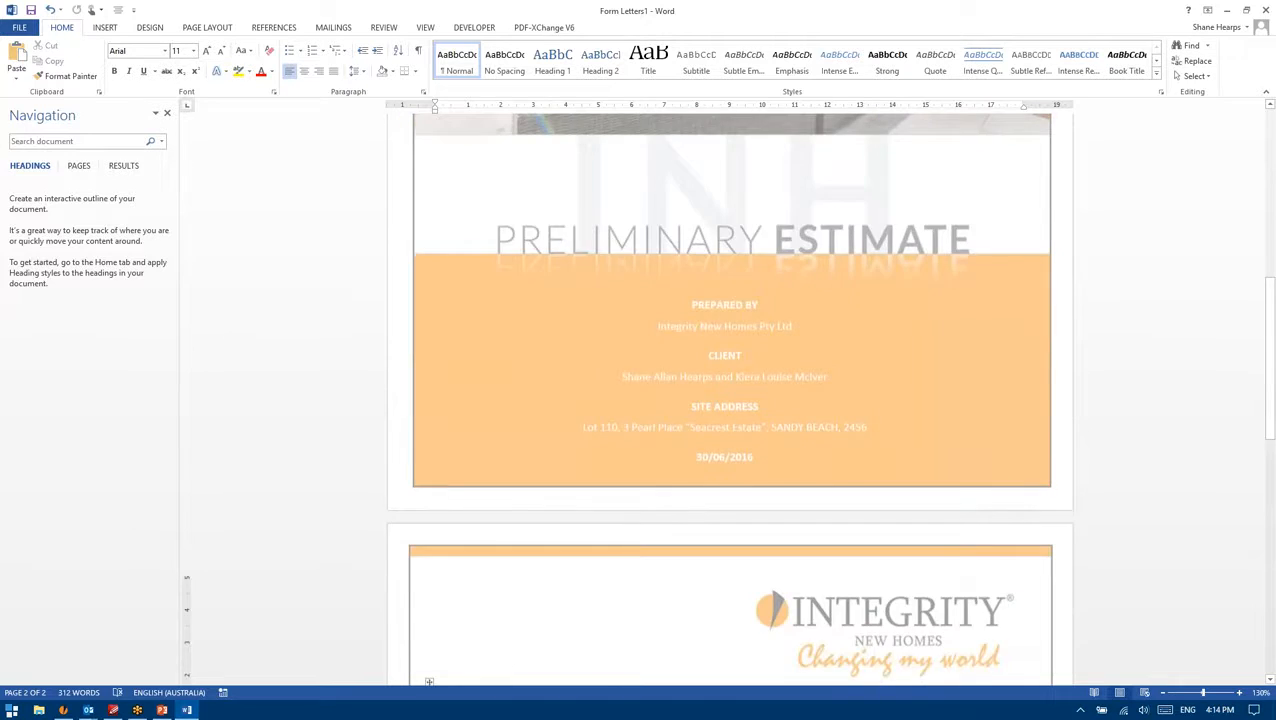
pyautogui.scroll(6, 624, 527)
pyautogui.scroll(-6, 624, 527)
pyautogui.scroll(3, 624, 527)
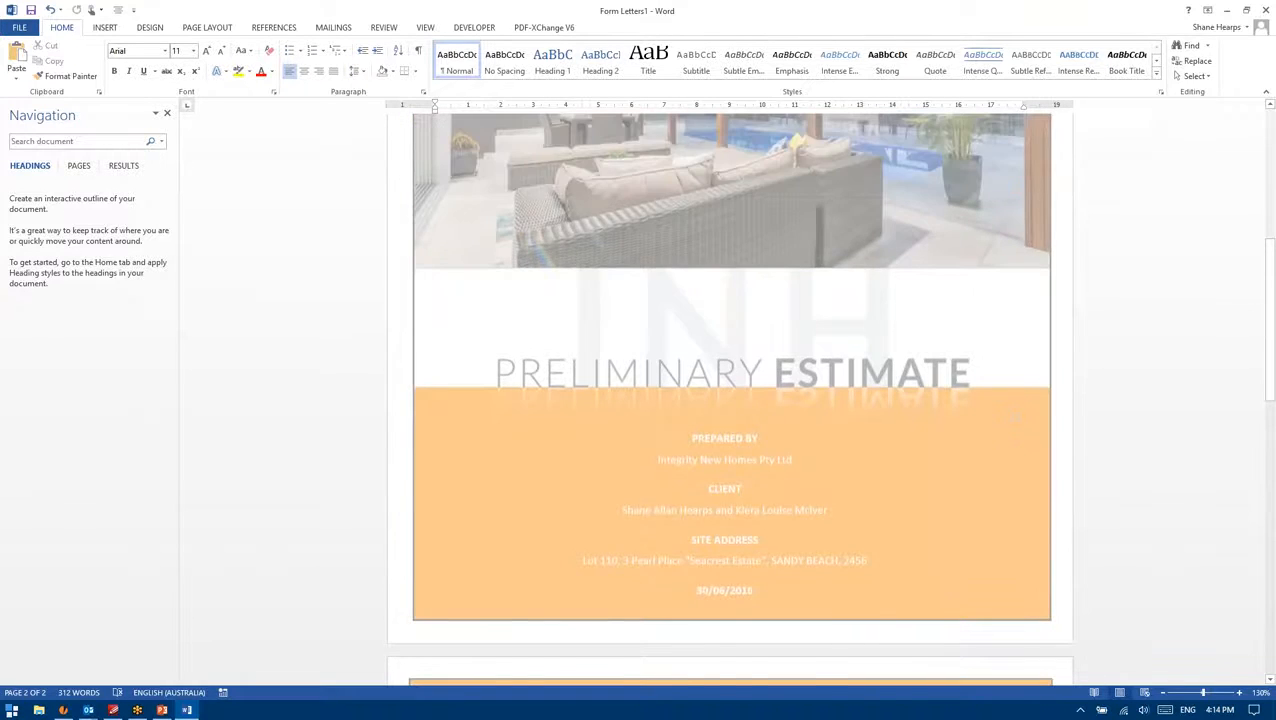
pyautogui.scroll(10, 993, 281)
pyautogui.scroll(-15, 993, 281)
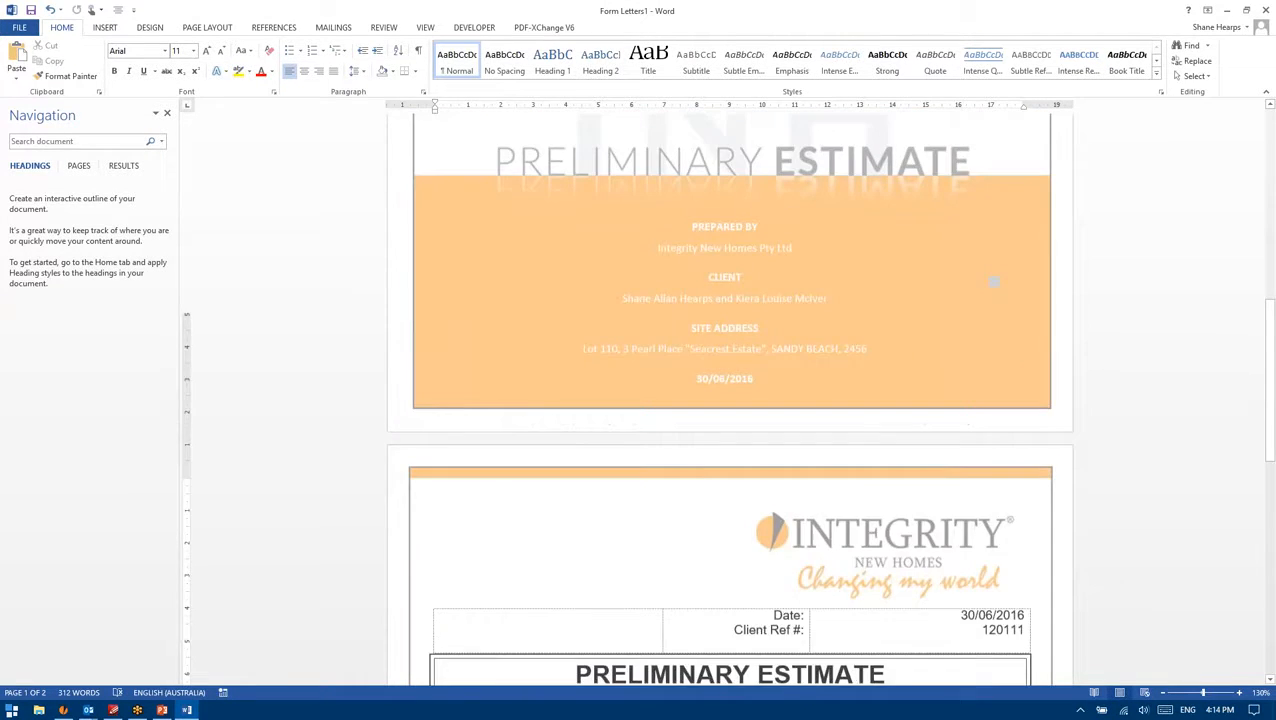
pyautogui.scroll(-15, 731, 390)
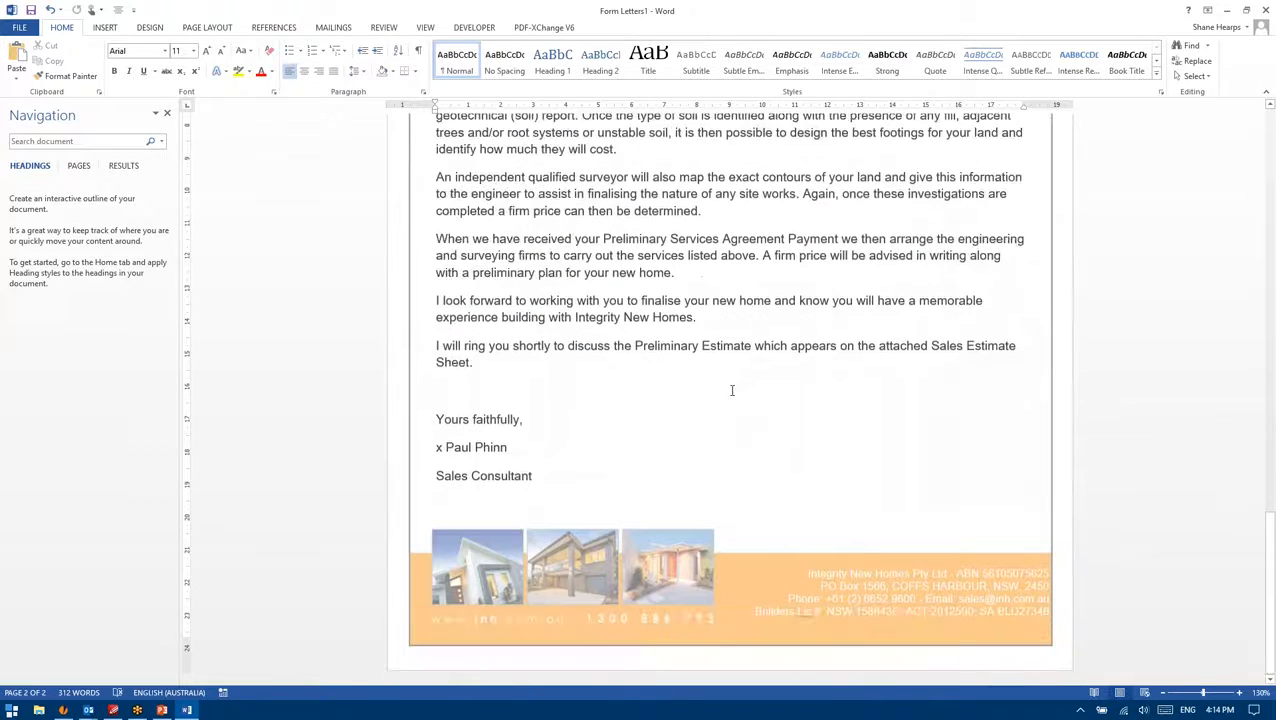
pyautogui.scroll(15, 731, 390)
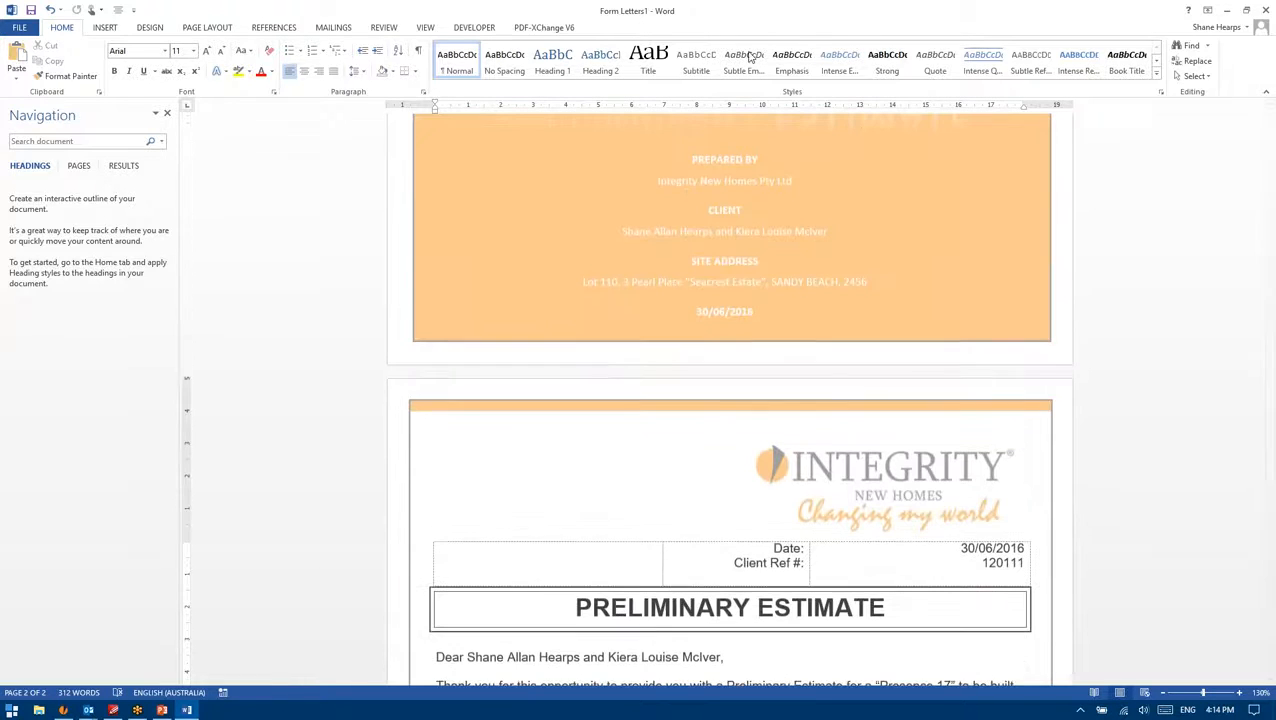
# Step: Close the merged Form Letters1 Preliminary Estimate document, discarding it with Don't Save
pyautogui.click(1266, 9)
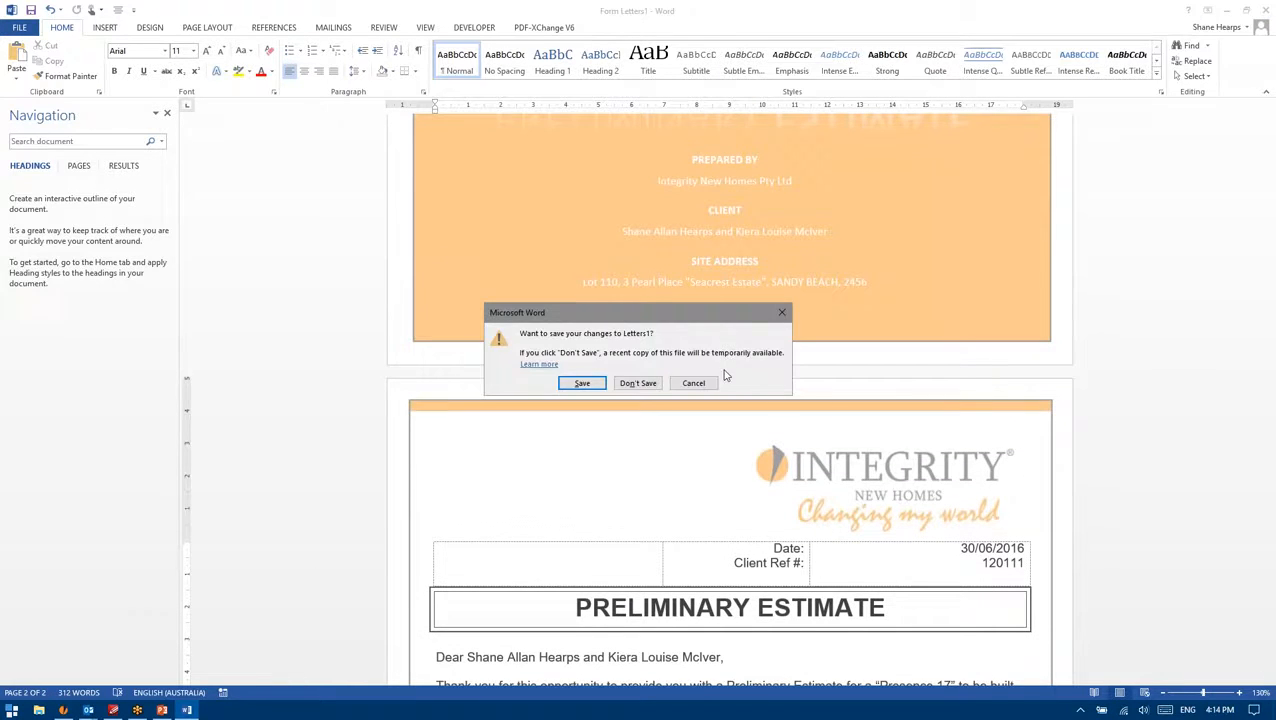
pyautogui.click(638, 382)
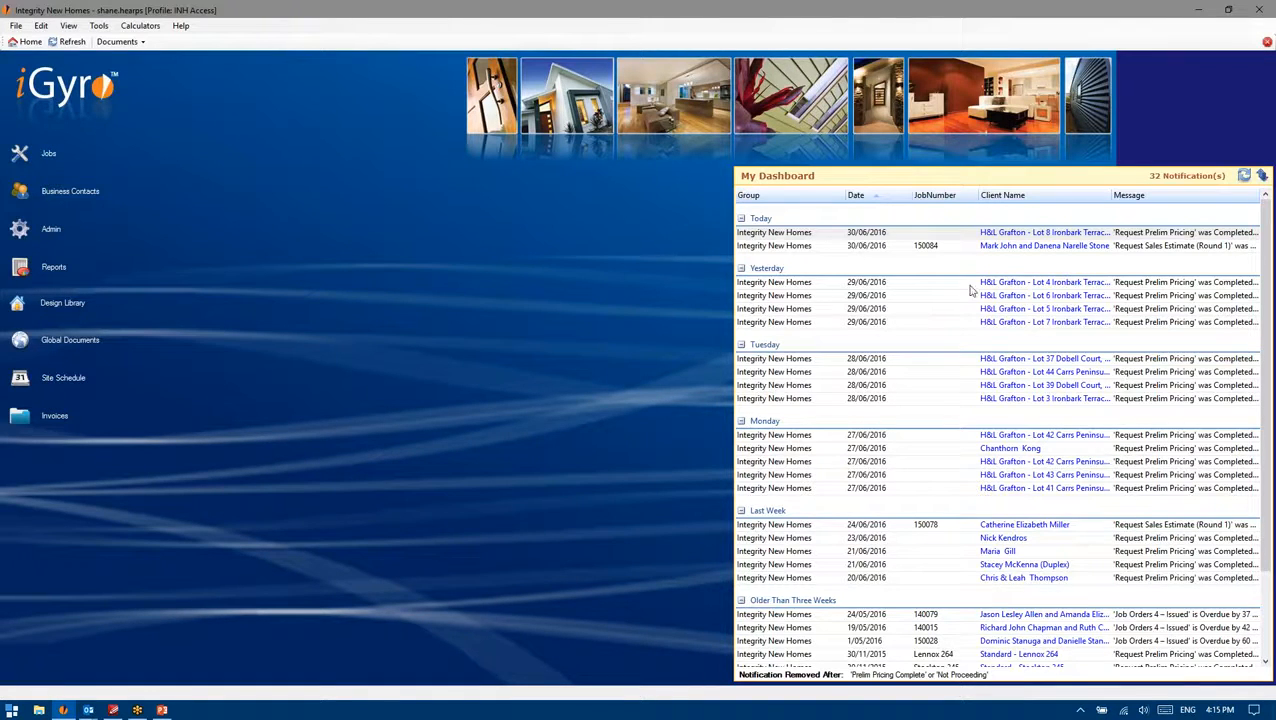
pyautogui.click(1107, 297)
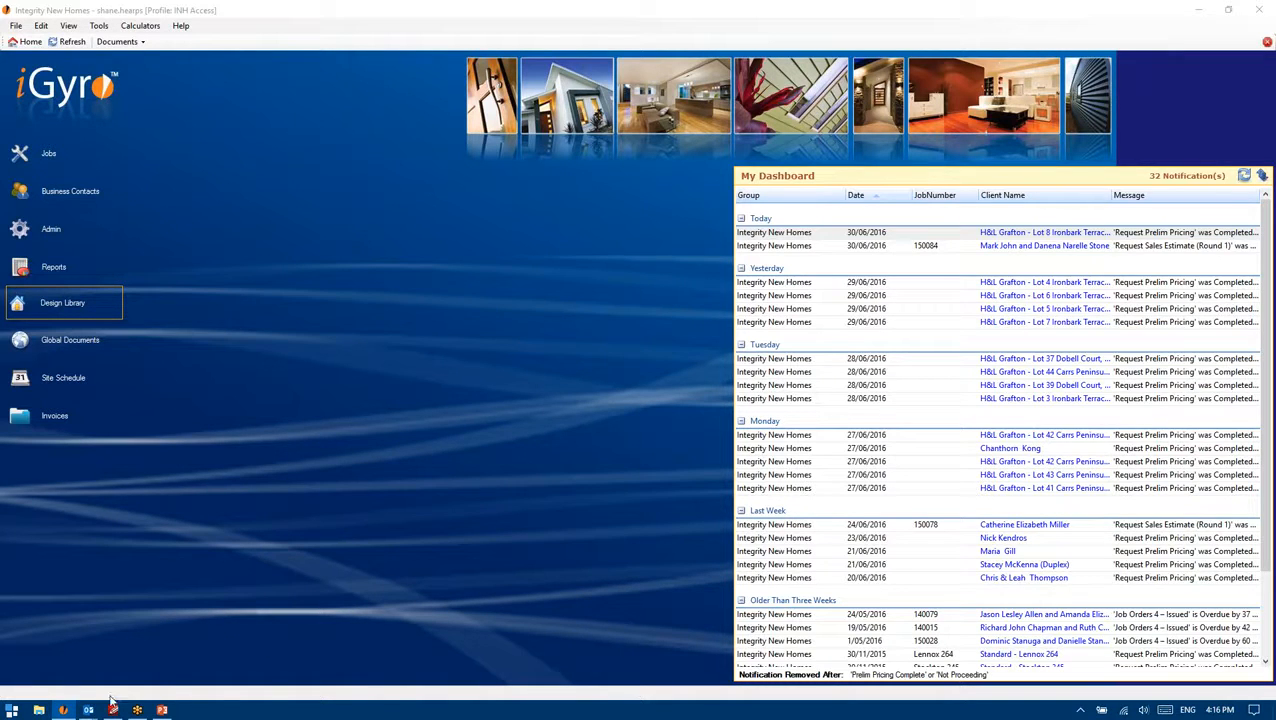
pyautogui.moveTo(88, 708)
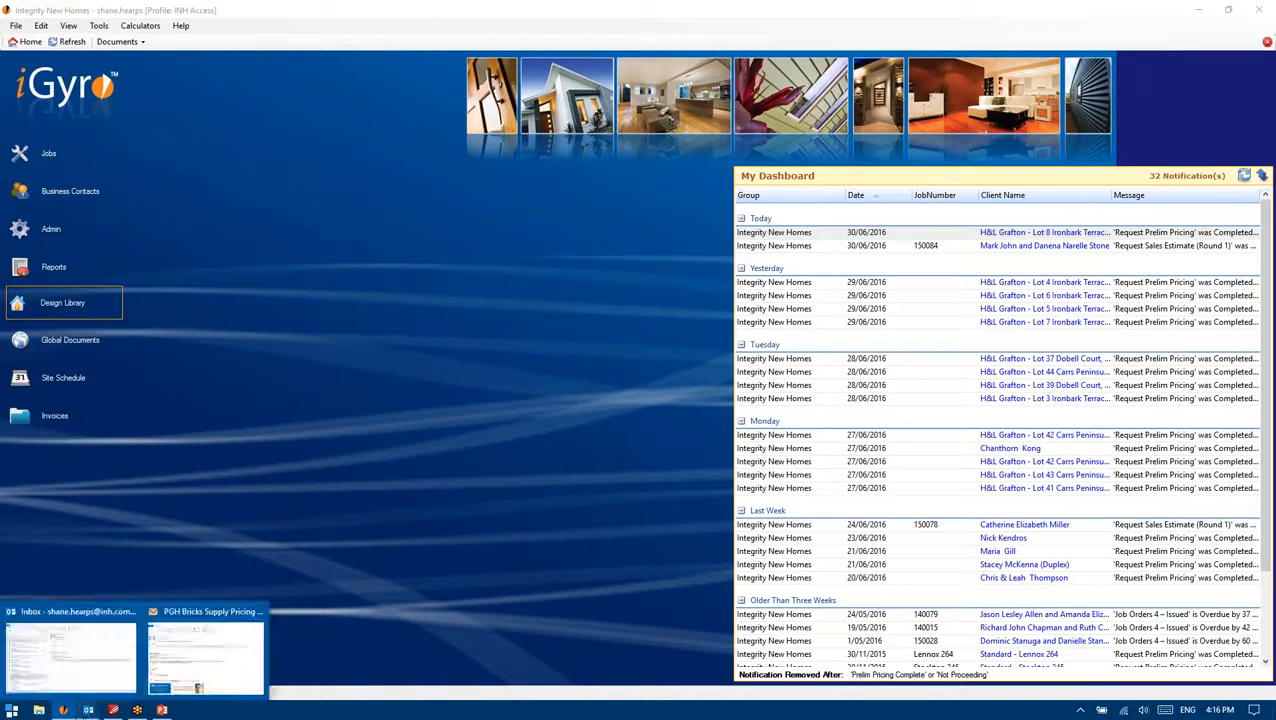
# Step: Check Outlook, return to iGyro, then bring the INH_DesignerInclusionsV11_13 brochure forward
pyautogui.click(106, 652)
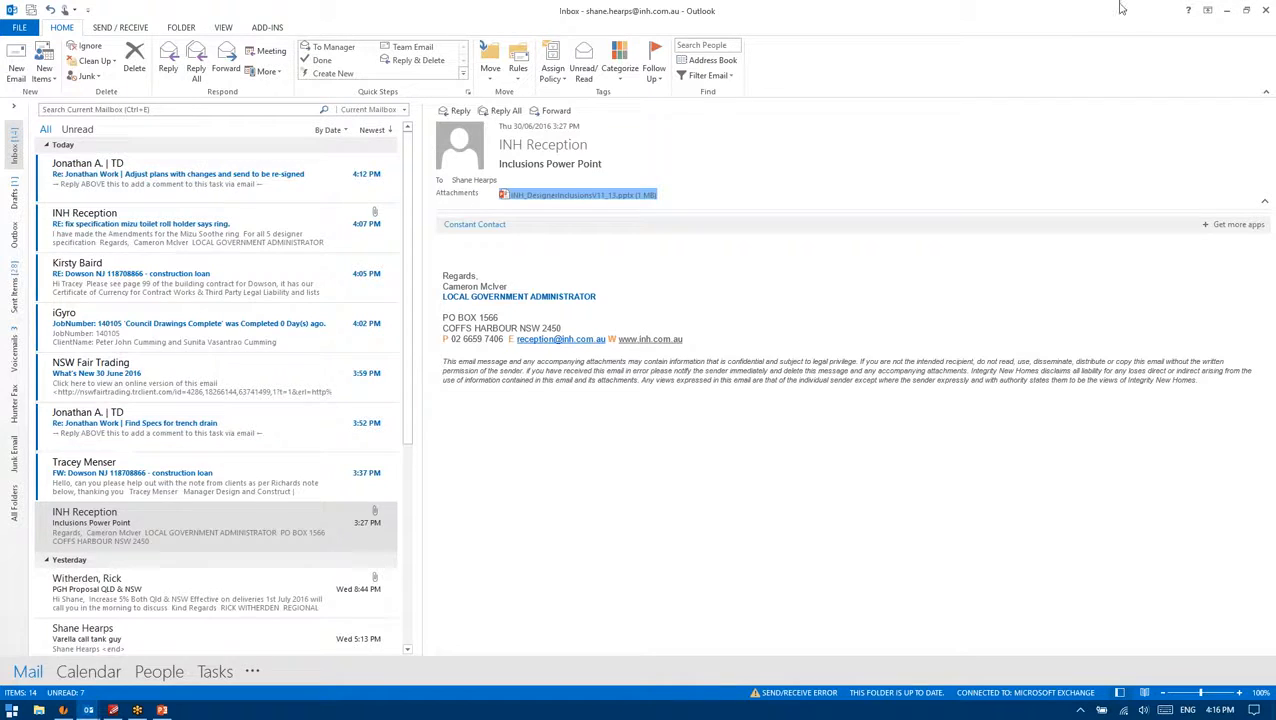
pyautogui.click(62, 710)
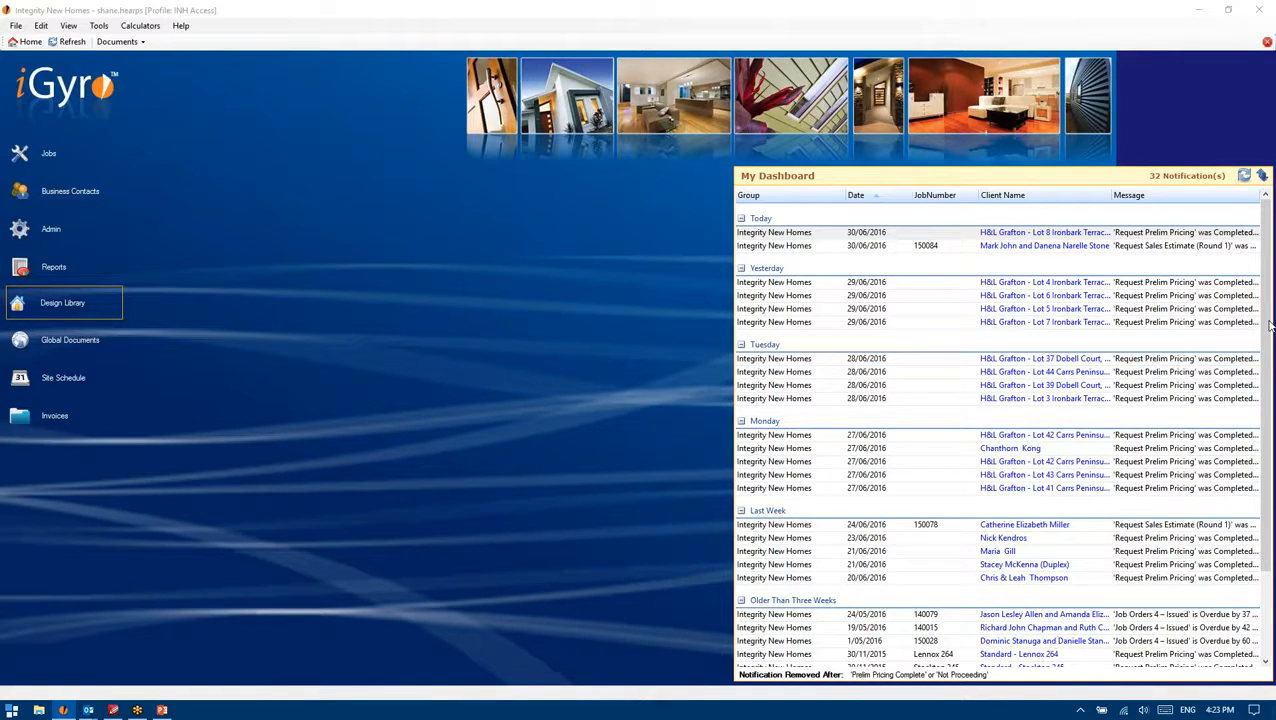
pyautogui.click(162, 710)
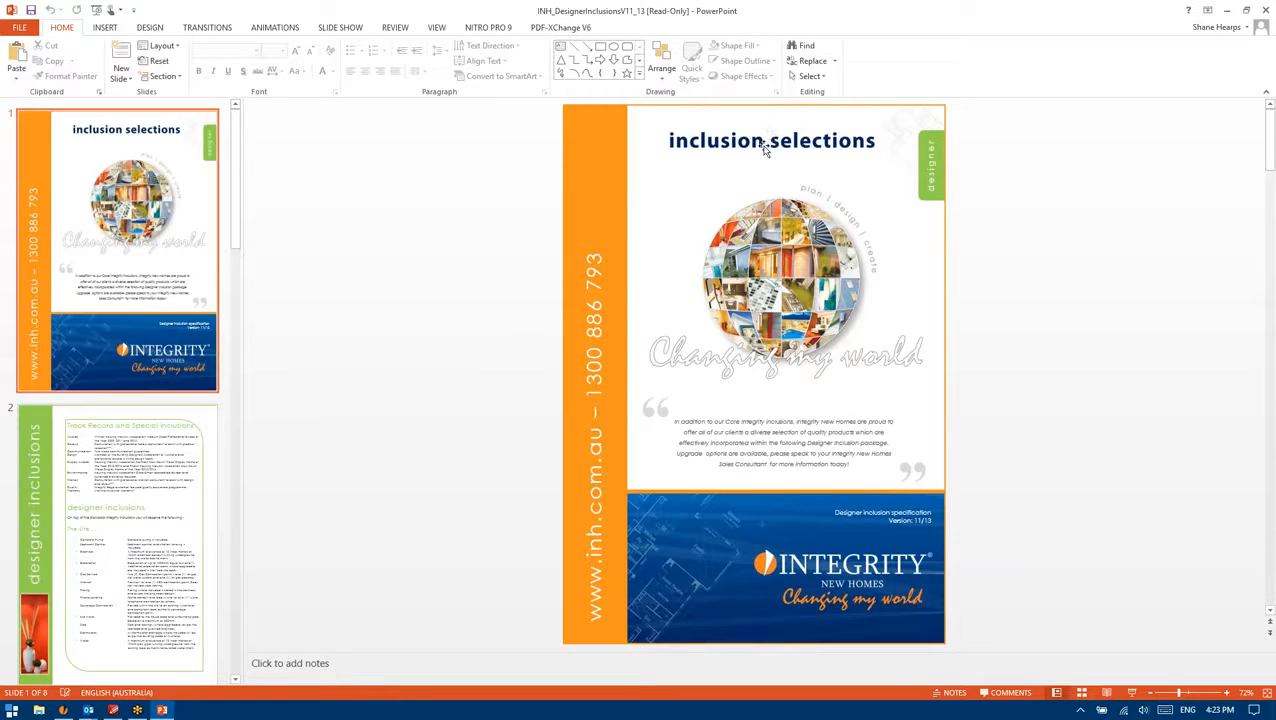
# Step: Flip between the cover slide and slide 2, Track Record and Special Inclusions
pyautogui.click(185, 478)
pyautogui.scroll(2, 163, 288)
pyautogui.click(162, 262)
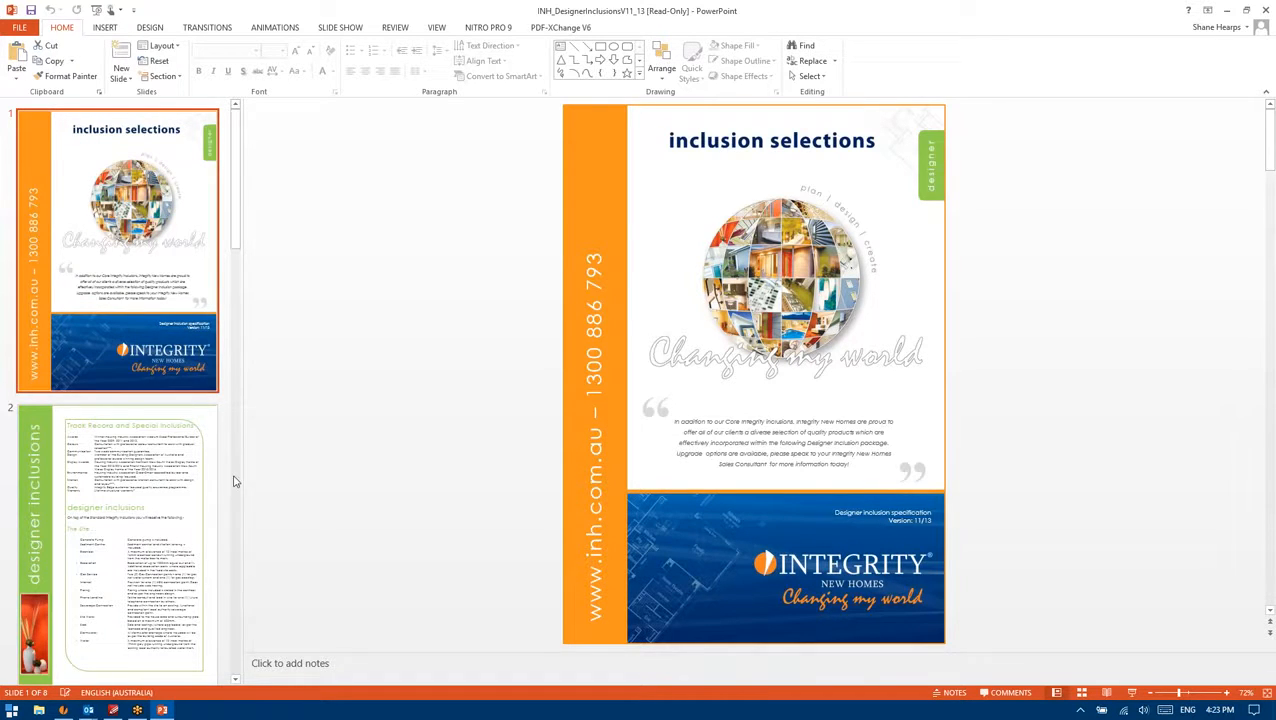
pyautogui.click(182, 508)
pyautogui.scroll(4, 174, 277)
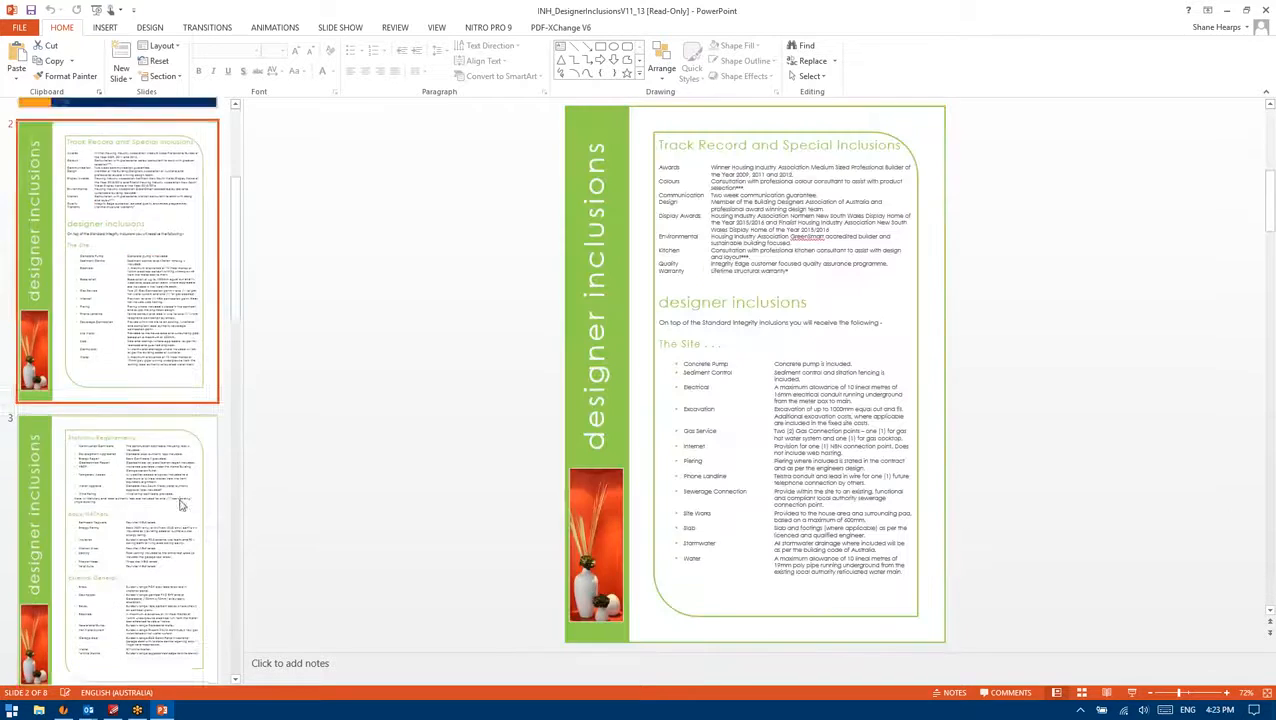
pyautogui.click(164, 250)
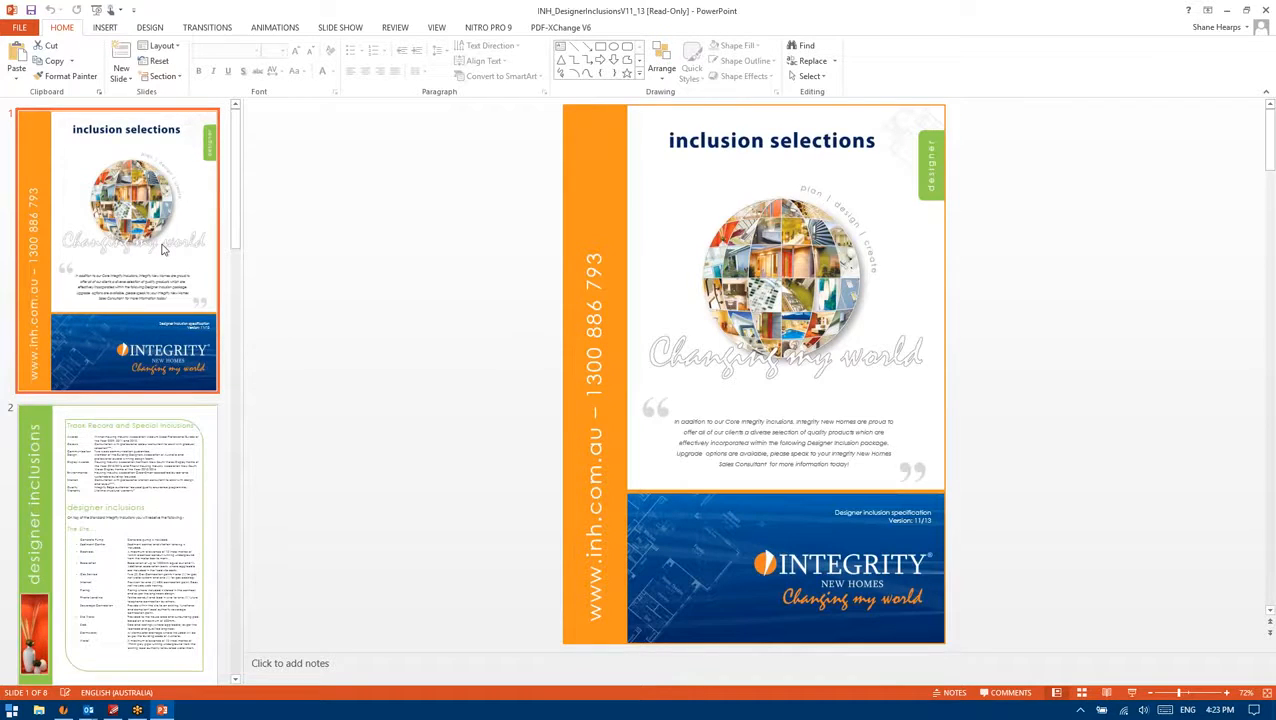
pyautogui.click(142, 507)
pyautogui.scroll(3, 103, 265)
pyautogui.click(103, 265)
# Step: Compare slides 2 and 3, the statutory requirements, against the cover slide
pyautogui.click(108, 497)
pyautogui.click(114, 569)
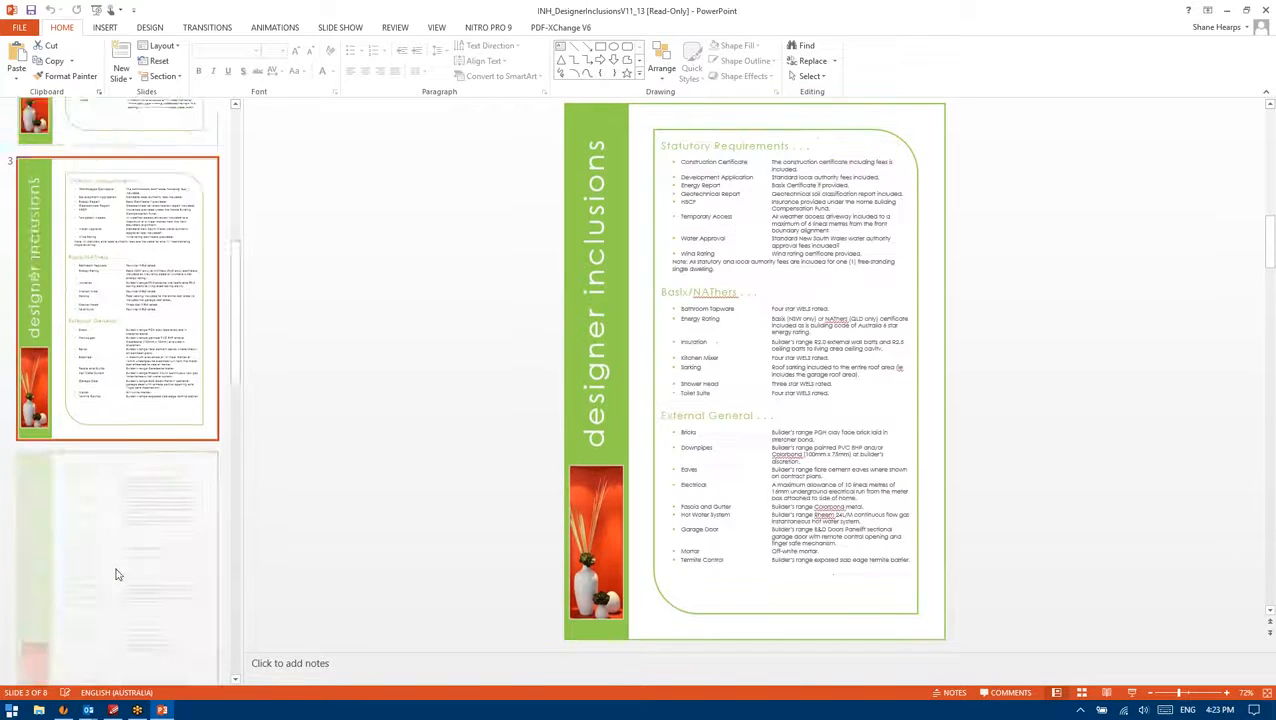
pyautogui.scroll(4, 147, 322)
pyautogui.click(147, 322)
pyautogui.click(142, 412)
pyautogui.scroll(-3, 120, 430)
pyautogui.scroll(1, 120, 430)
pyautogui.click(137, 352)
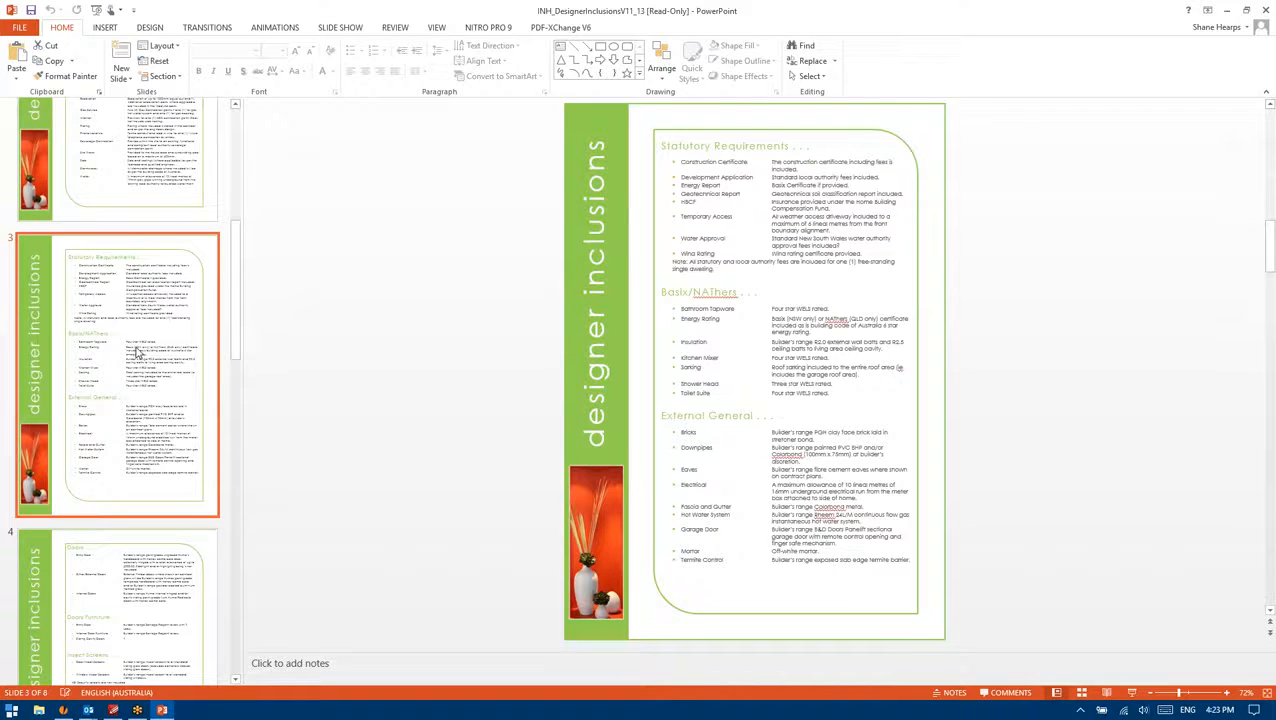
pyautogui.scroll(3, 139, 352)
pyautogui.click(153, 385)
# Step: Step ahead to slide 4 and revisit the Track Record slide, returning to the cover
pyautogui.press('Down')
pyautogui.press('Down')
pyautogui.press('Down')
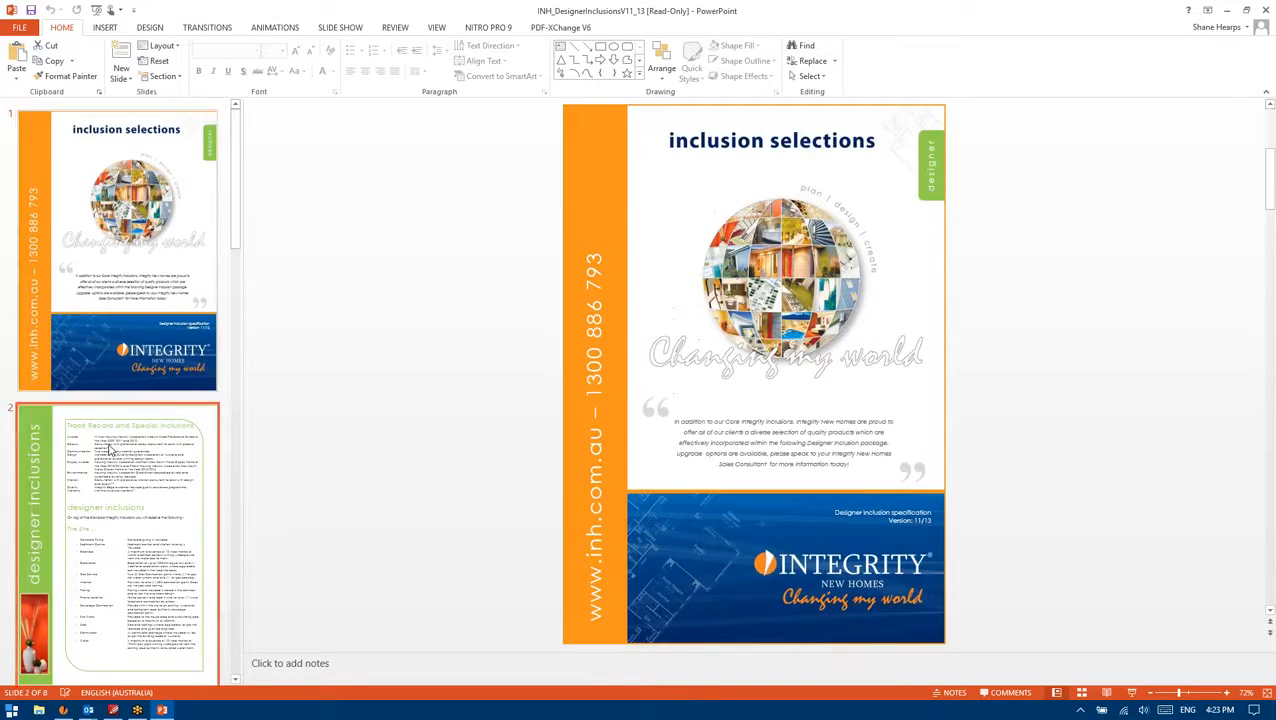
pyautogui.scroll(5, 131, 430)
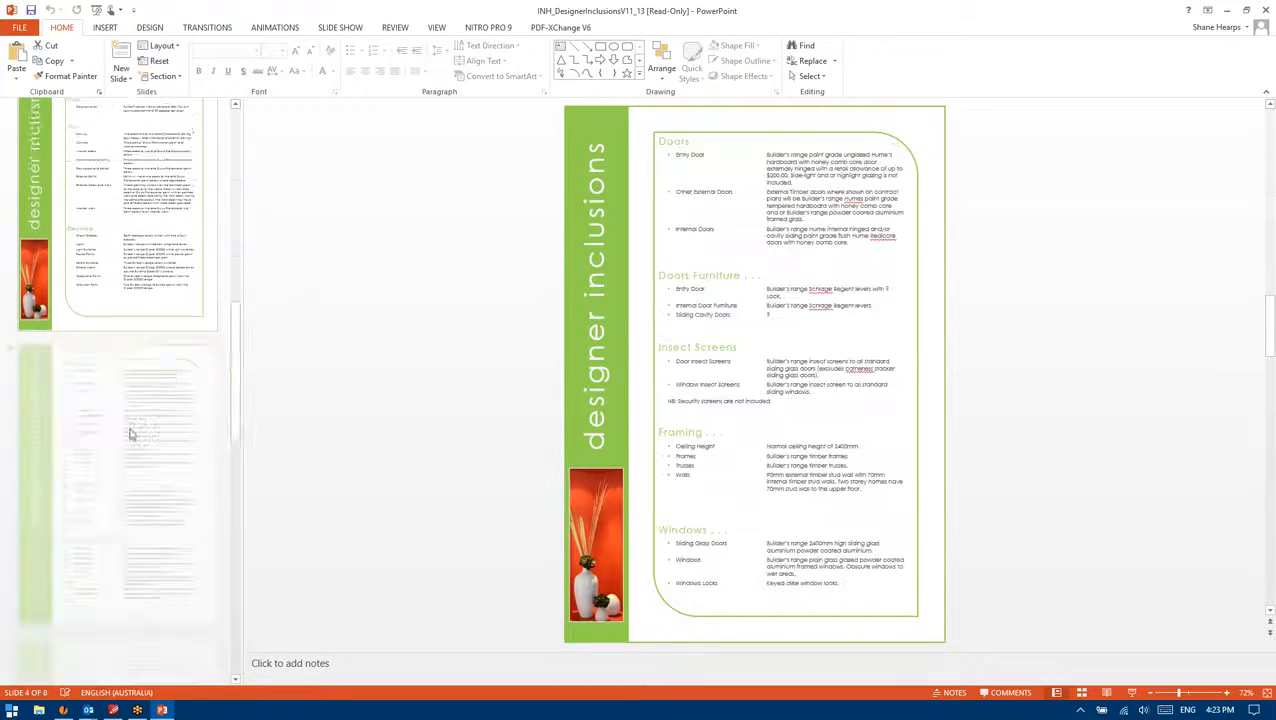
pyautogui.click(136, 315)
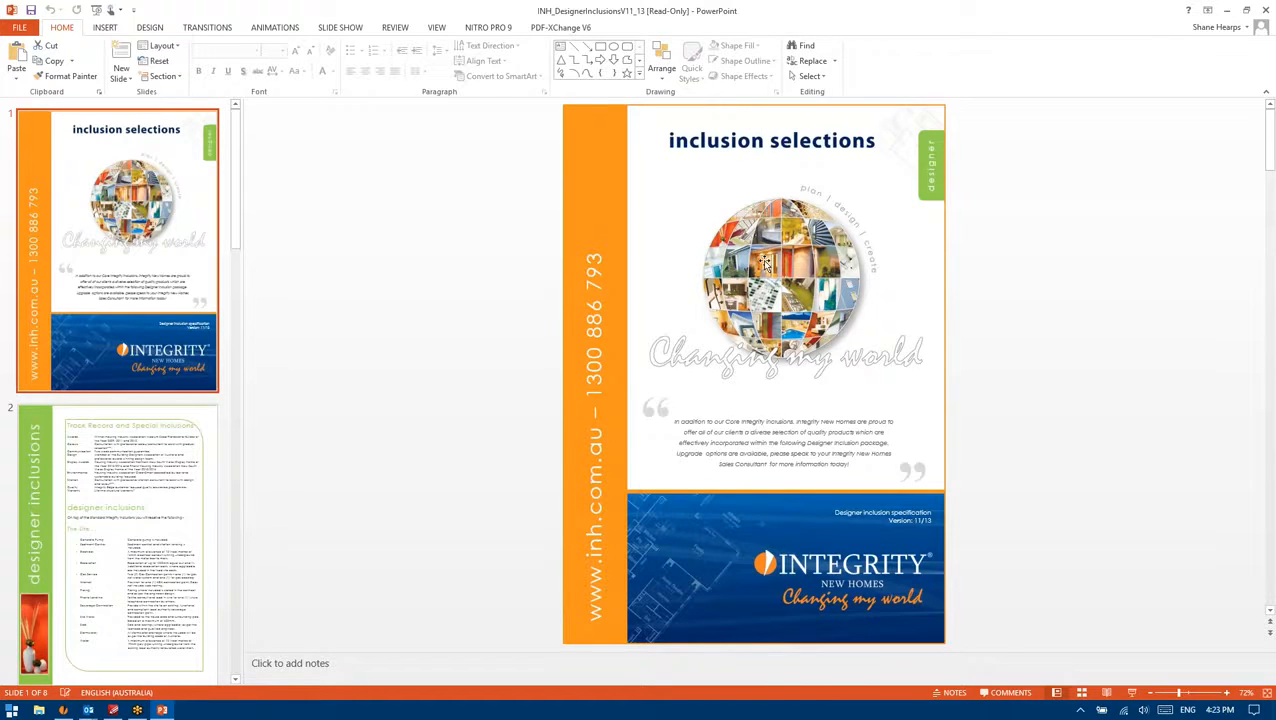
pyautogui.click(160, 480)
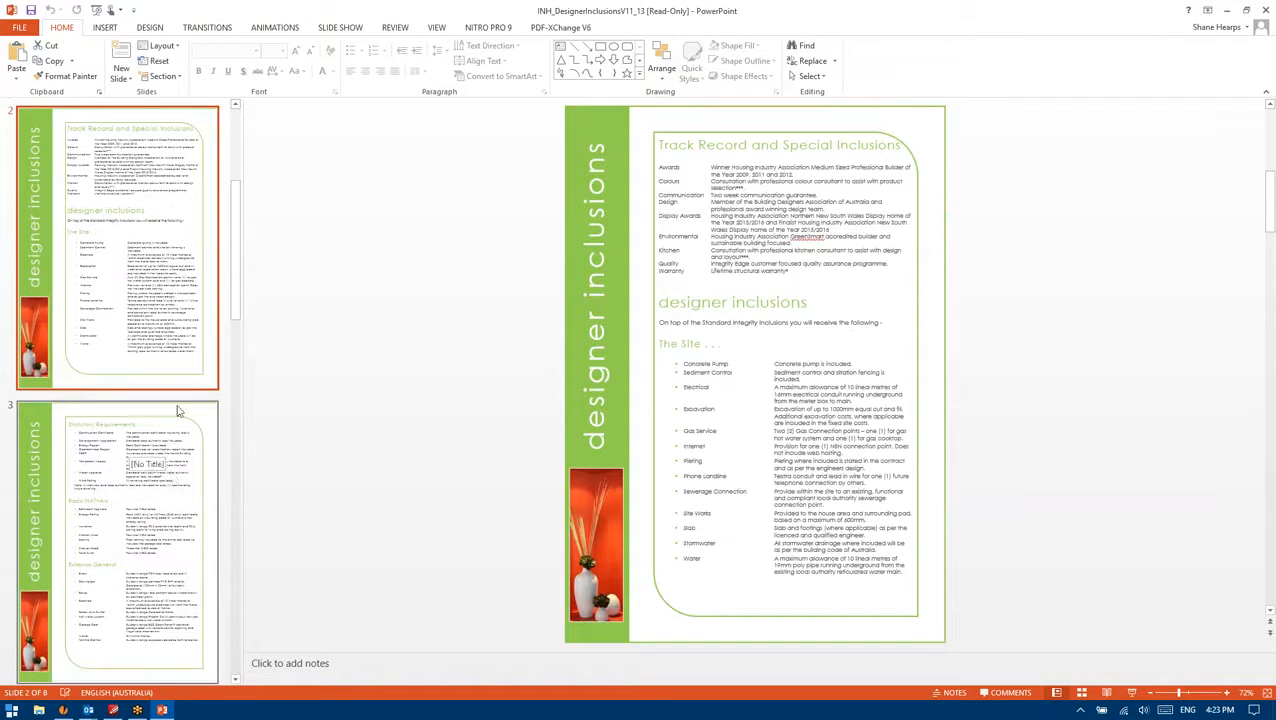
pyautogui.scroll(3, 150, 330)
pyautogui.click(147, 317)
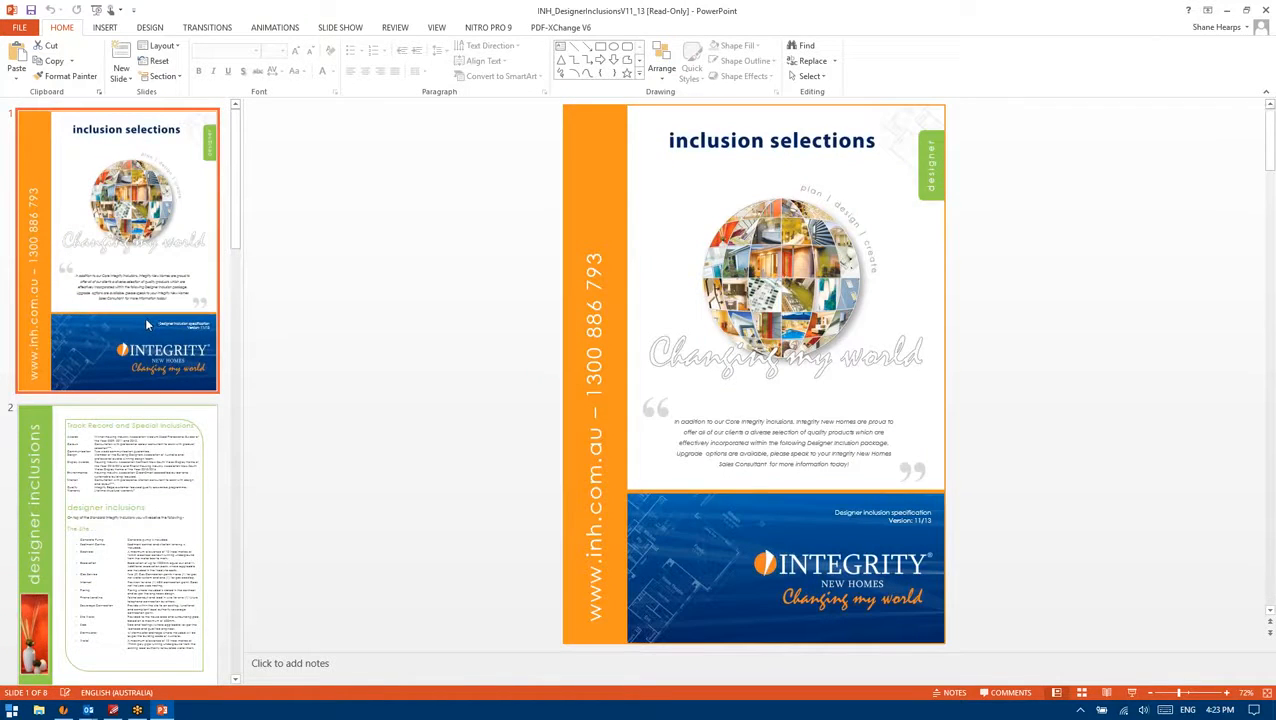
# Step: Read slides 2 to 6 in order, ending on Kitchen, Appliances and Bathroom/Ensuite inclusions
pyautogui.click(166, 449)
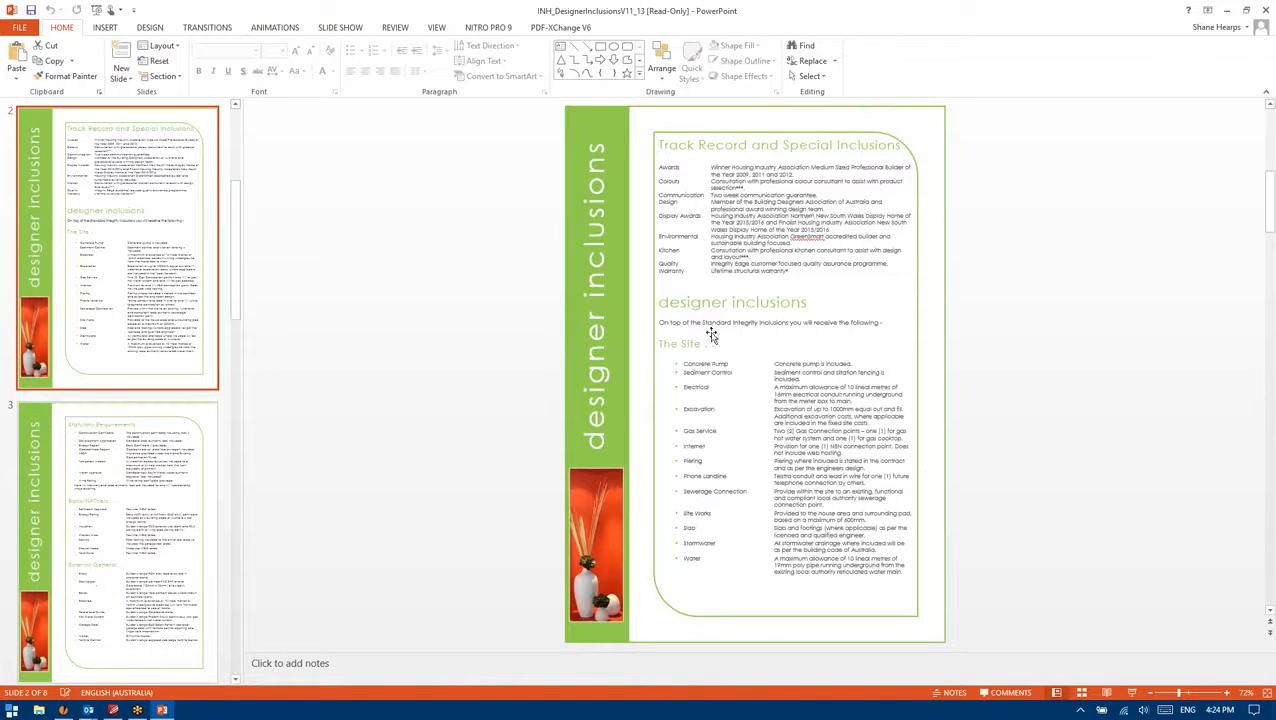
pyautogui.scroll(3, 713, 336)
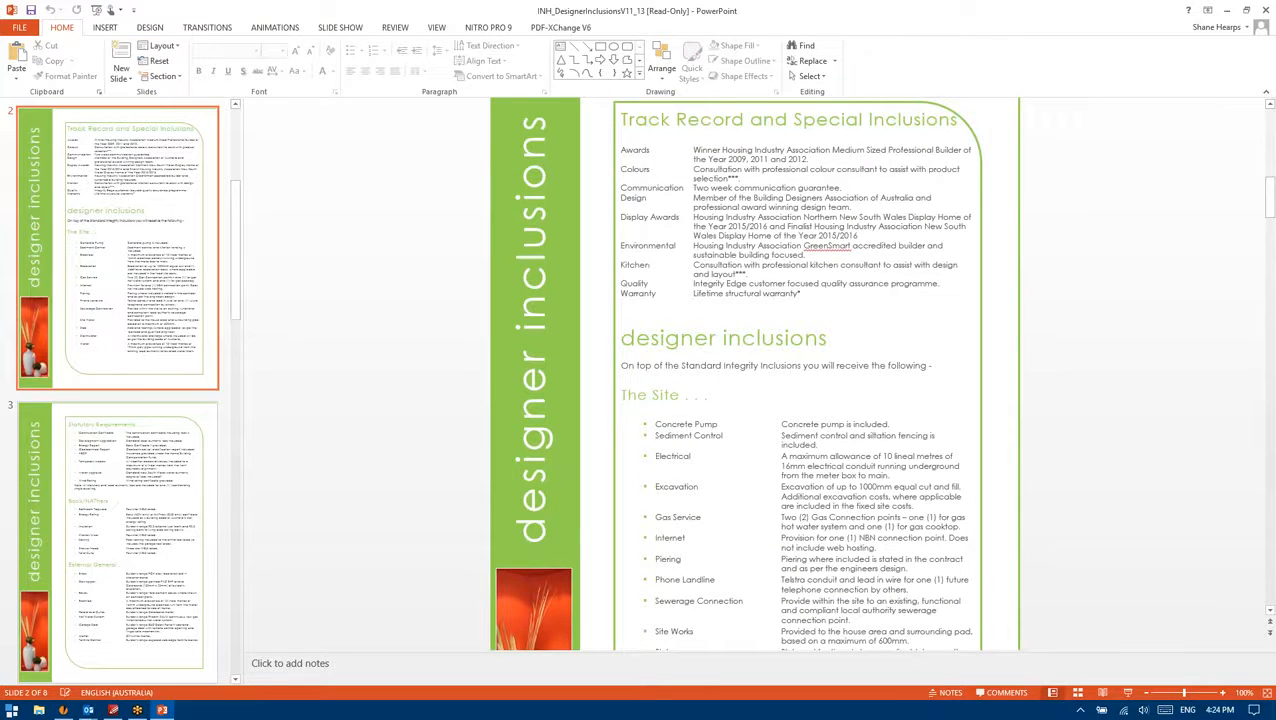
pyautogui.click(145, 487)
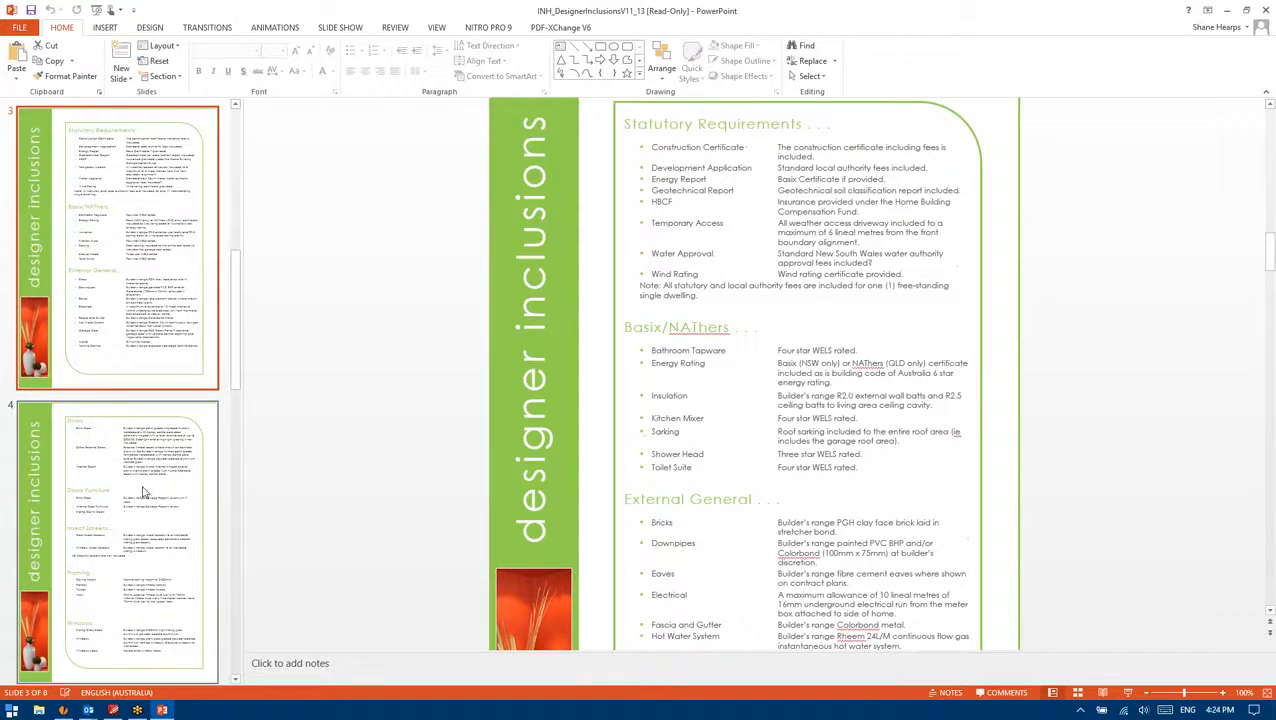
pyautogui.click(102, 474)
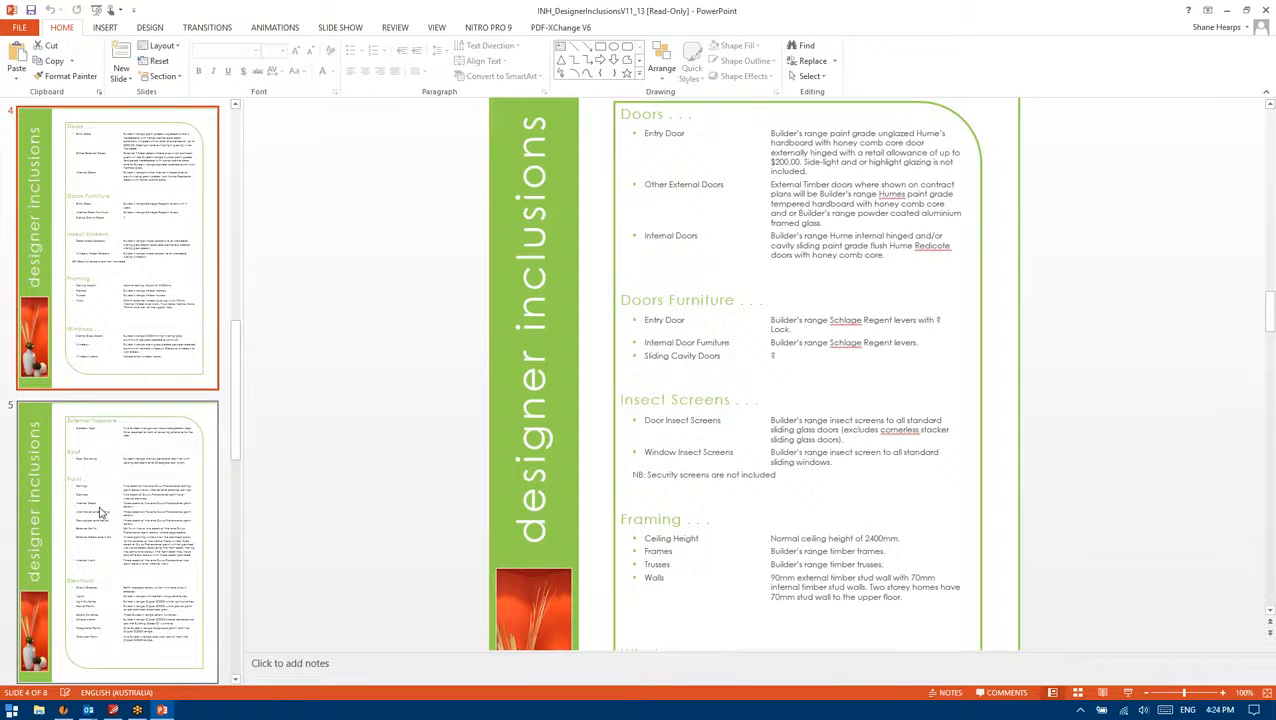
pyautogui.click(100, 511)
pyautogui.click(134, 560)
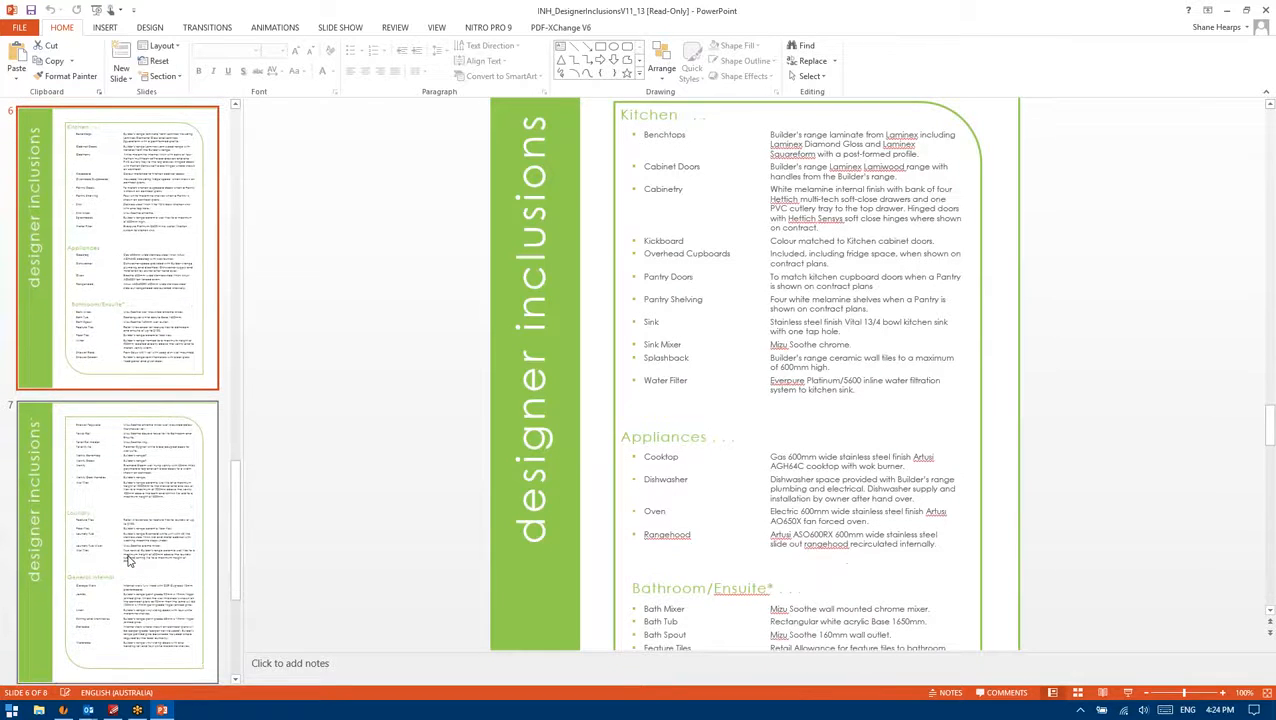